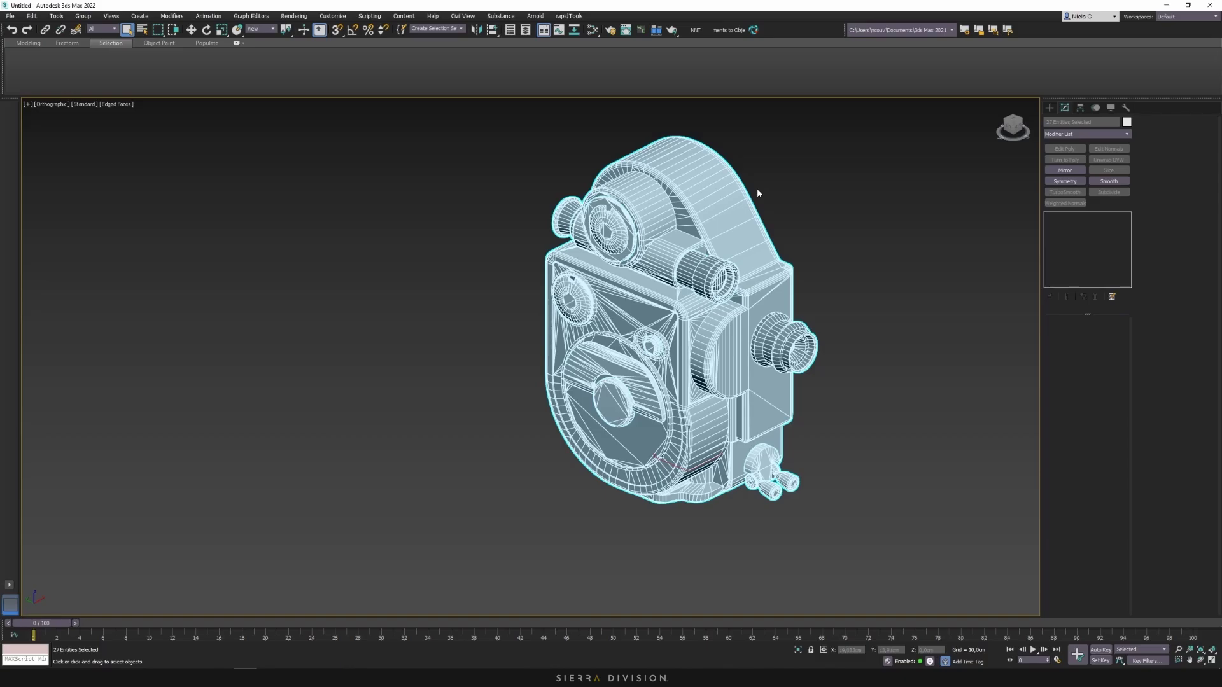
- Select only the main camera body out of the selected parts and isolate it
middle_drag(757, 192, 800, 236)
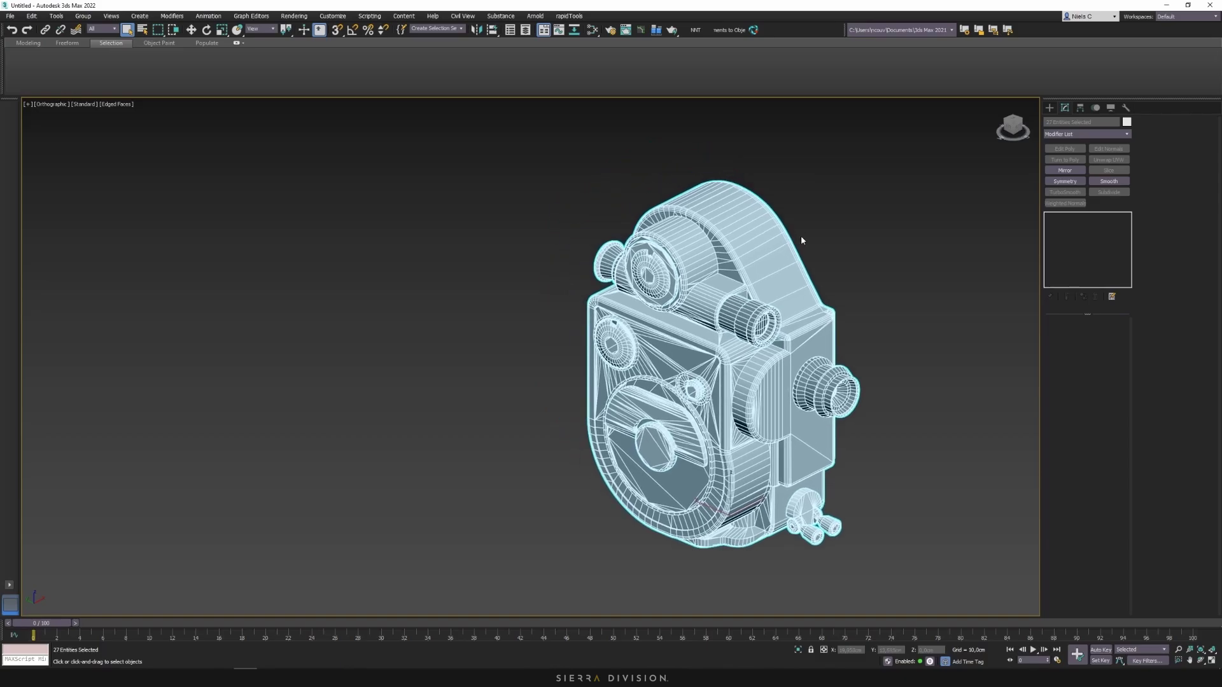
key(ctrl+e)
click(751, 242)
key(alt+q)
middle_drag(796, 235, 724, 248)
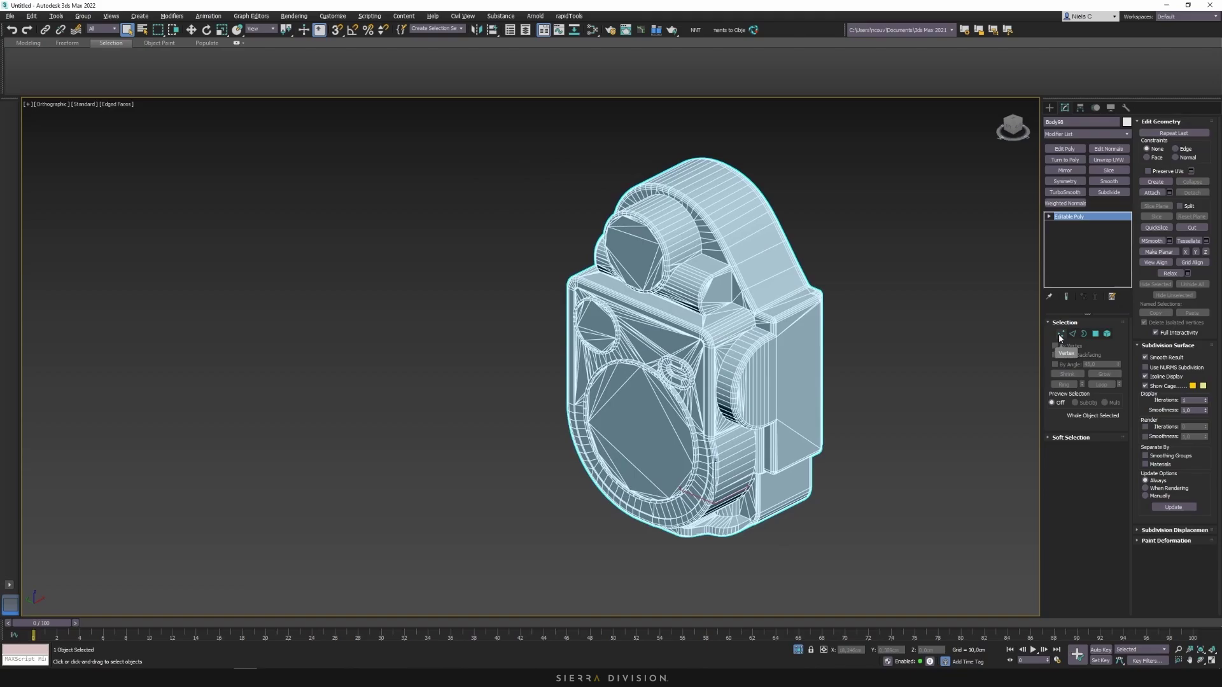
- Add an Edit Poly modifier to the body and select all of its vertices
click(1066, 149)
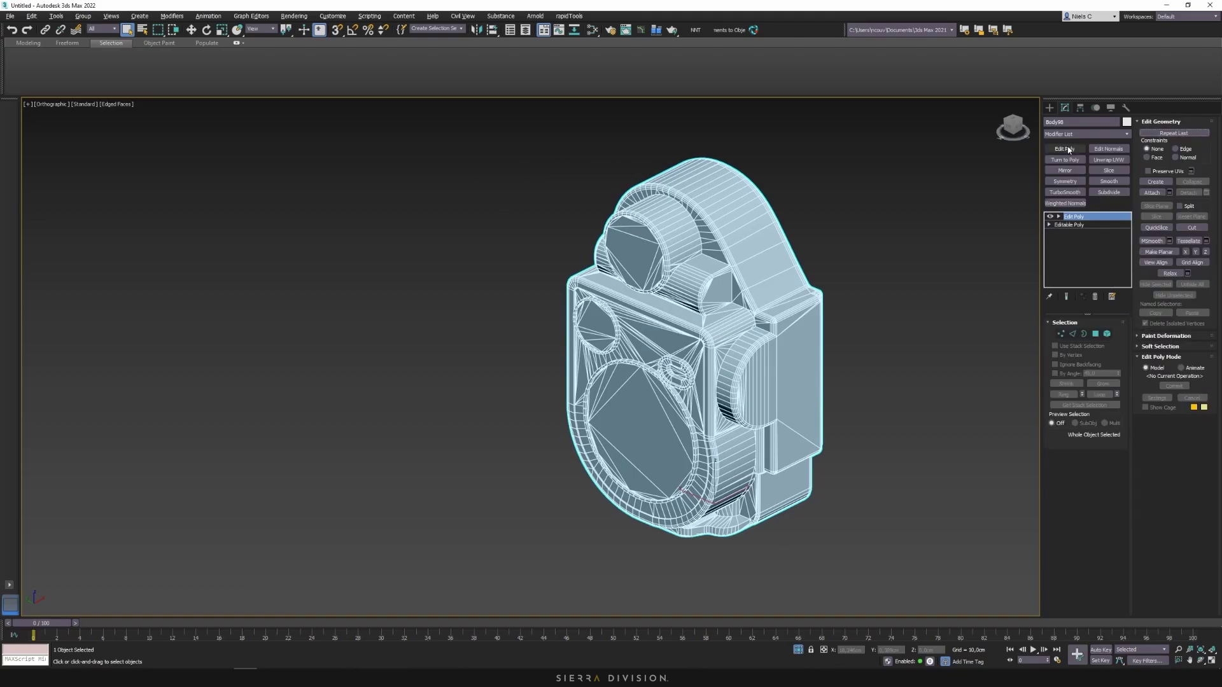
click(1061, 334)
key(ctrl+a)
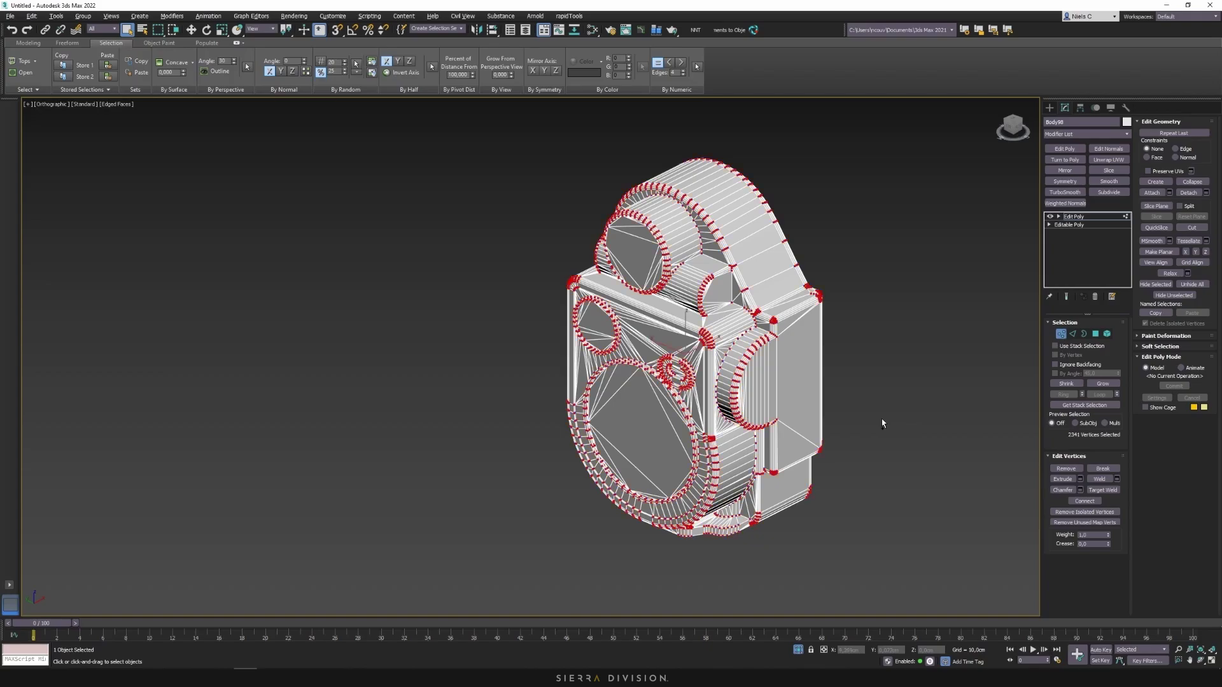
- Open the weld settings for the selected vertices and reset the weld threshold to 0 cm
click(1112, 479)
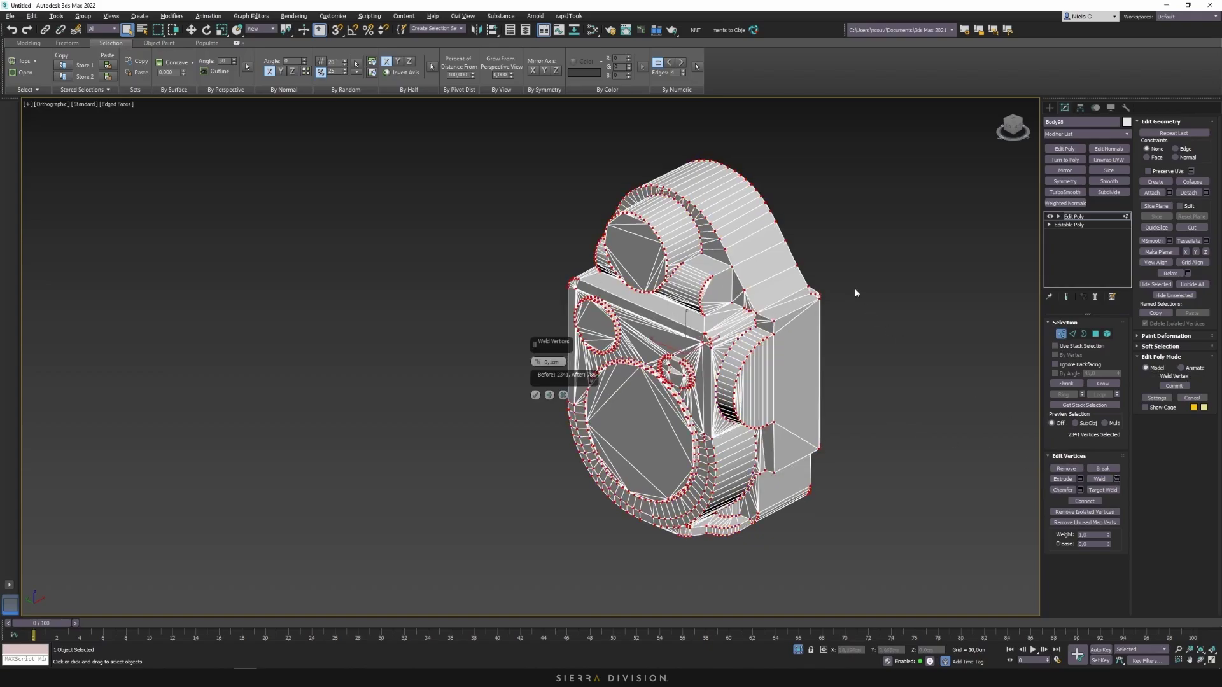
alt+middle_drag(856, 293, 861, 430)
scroll(690, 412, up, 8)
middle_drag(677, 346, 737, 370)
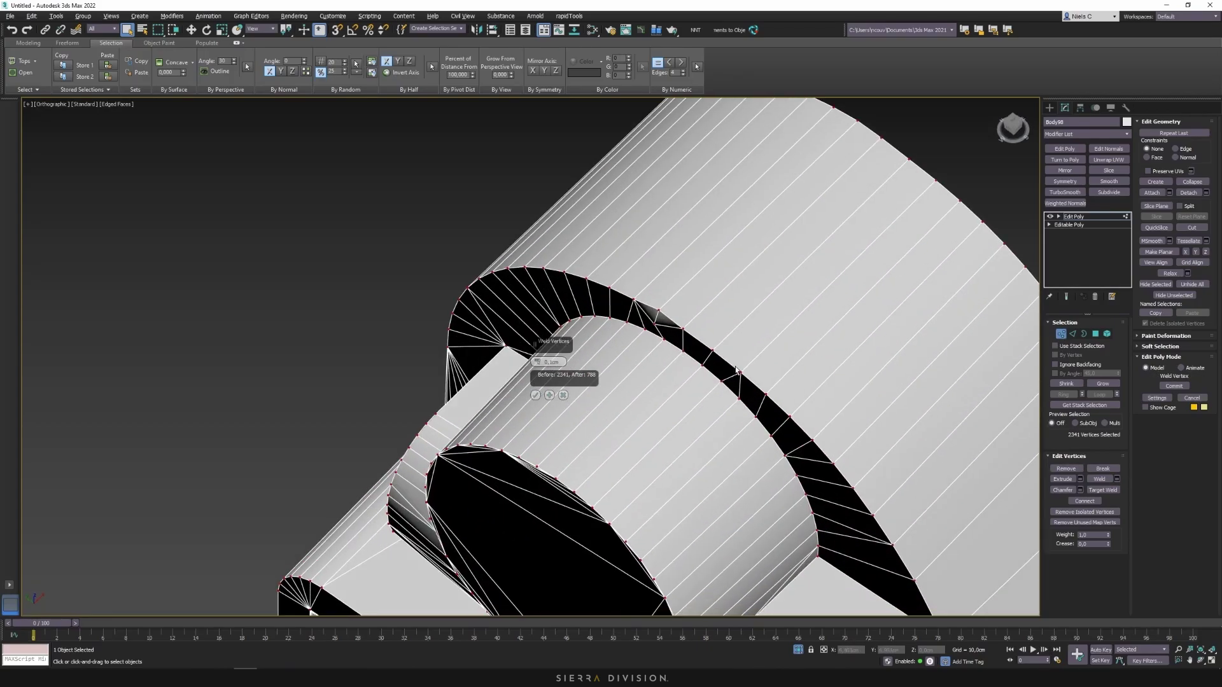
right_click(537, 362)
middle_drag(766, 280, 755, 341)
scroll(687, 389, up, 4)
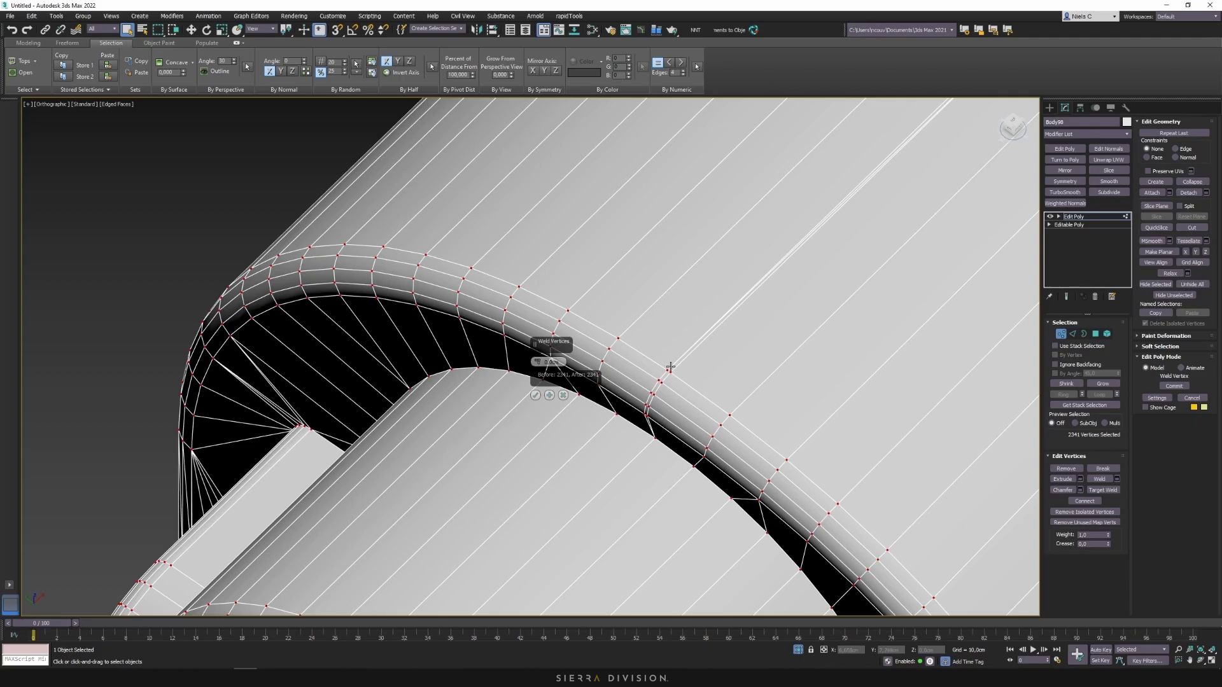
- Examine the spacing of neighbouring vertices along the rounded rim of the body's arched top housing
scroll(676, 362, down, 8)
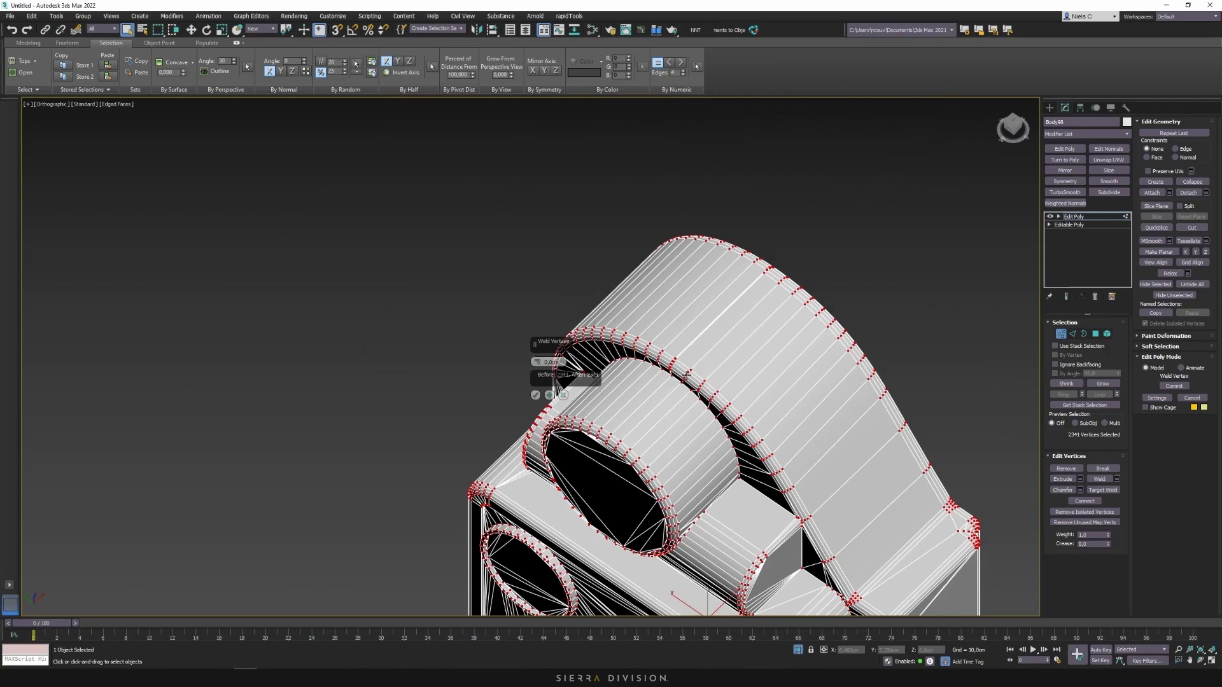
alt+drag(679, 358, 668, 364)
alt+middle_drag(668, 364, 655, 371)
scroll(654, 371, up, 6)
scroll(662, 368, up, 6)
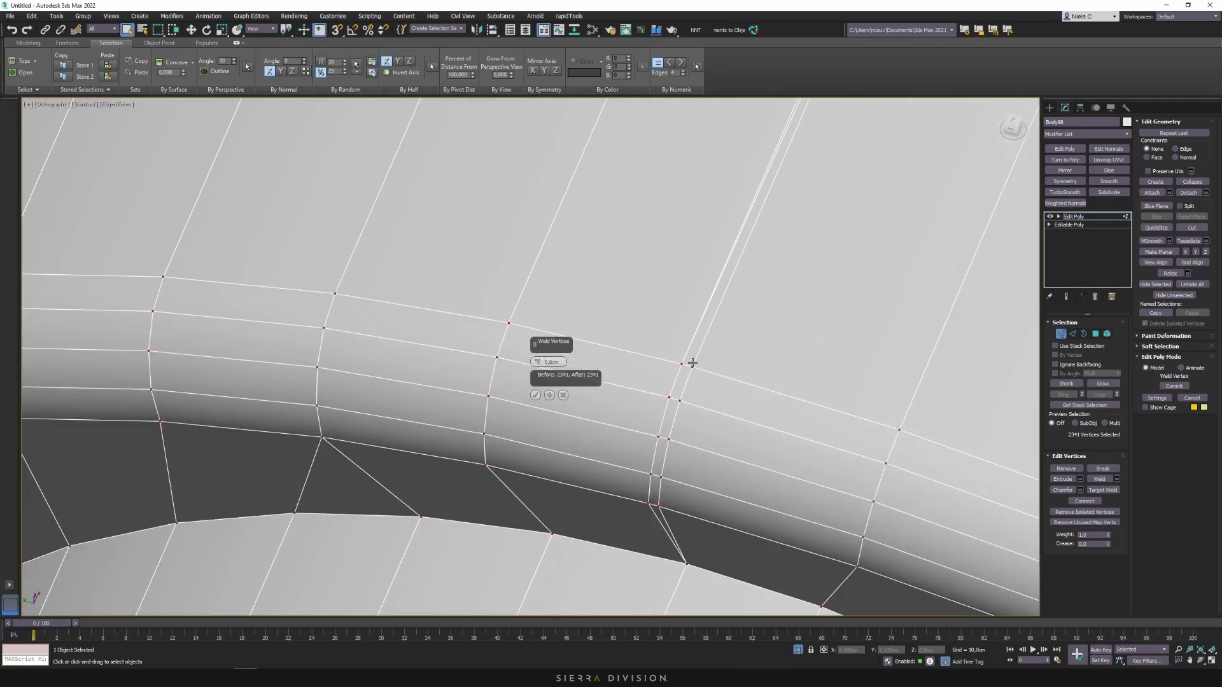
scroll(688, 366, down, 3)
scroll(742, 346, down, 10)
alt+middle_drag(741, 346, 719, 356)
scroll(700, 388, up, 6)
scroll(697, 395, up, 6)
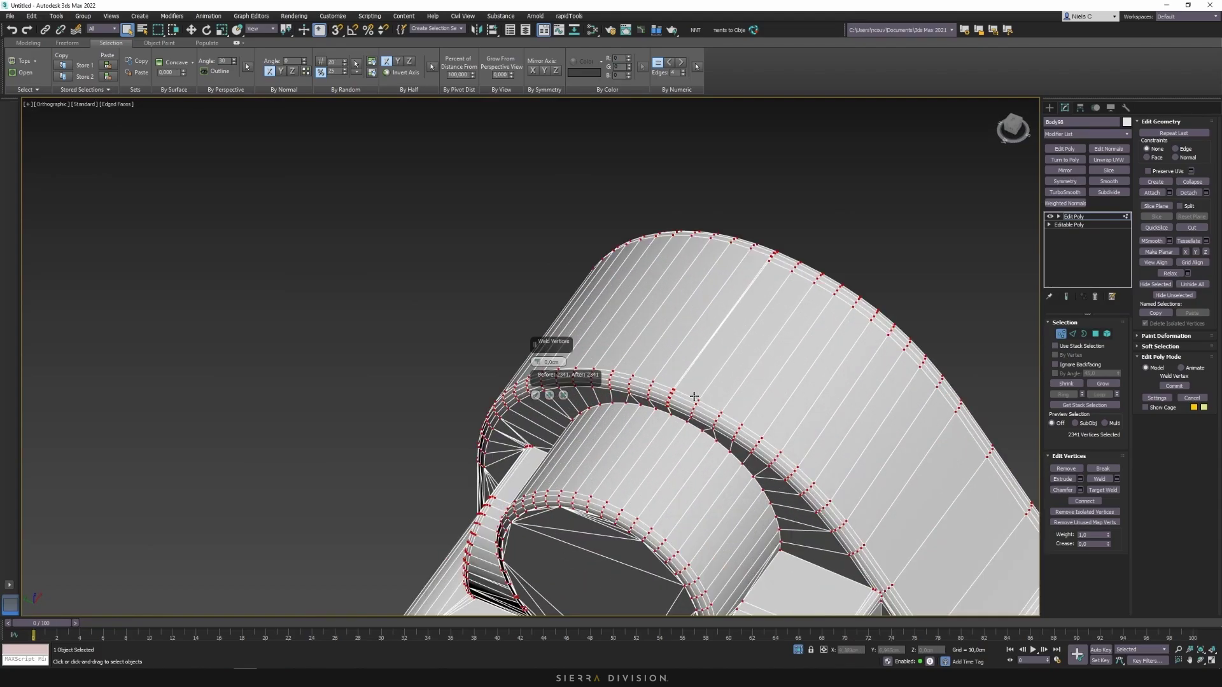
- Weld the body's selected vertices with a threshold of 0.02 cm
click(538, 361)
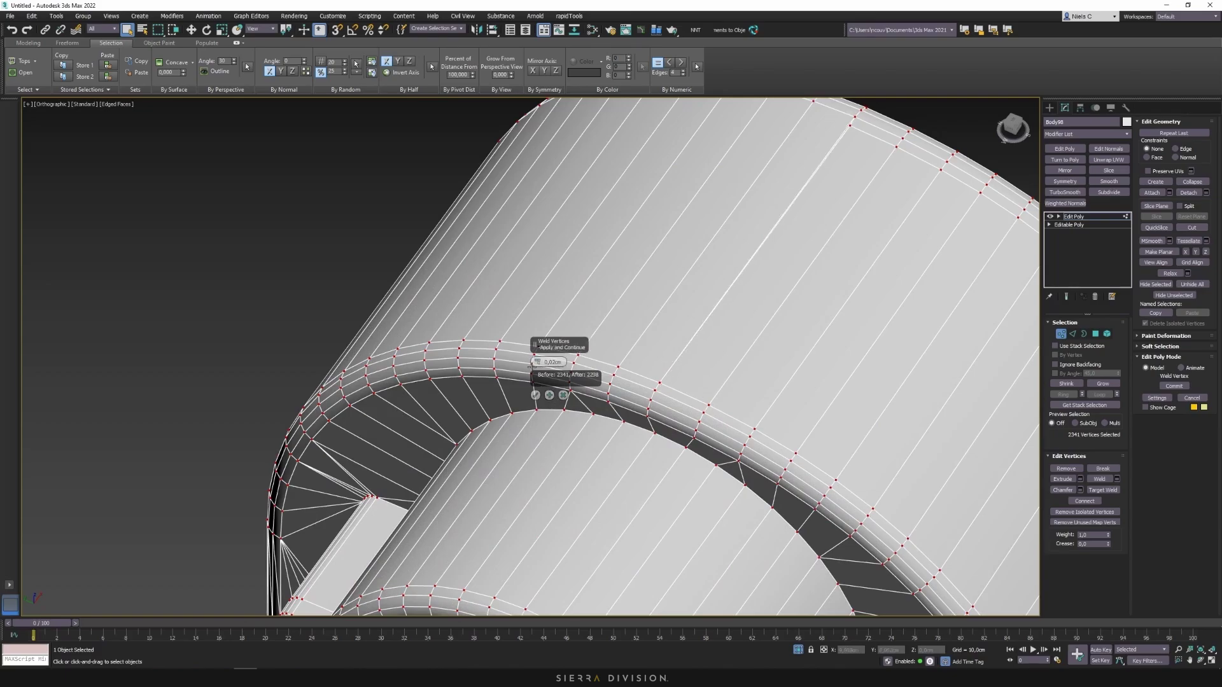
click(537, 365)
click(537, 359)
click(538, 395)
- Inspect the welded vertices around the back and rounded edge of the arched top housing
scroll(624, 375, down, 4)
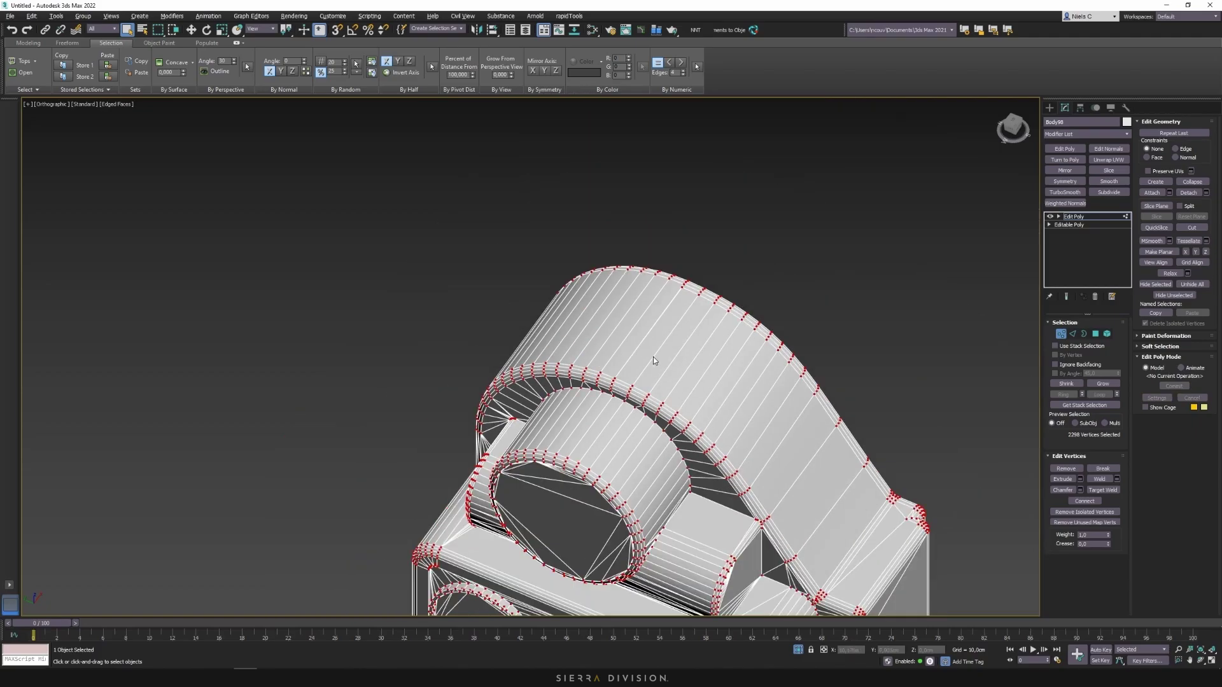
alt+middle_drag(652, 356, 556, 346)
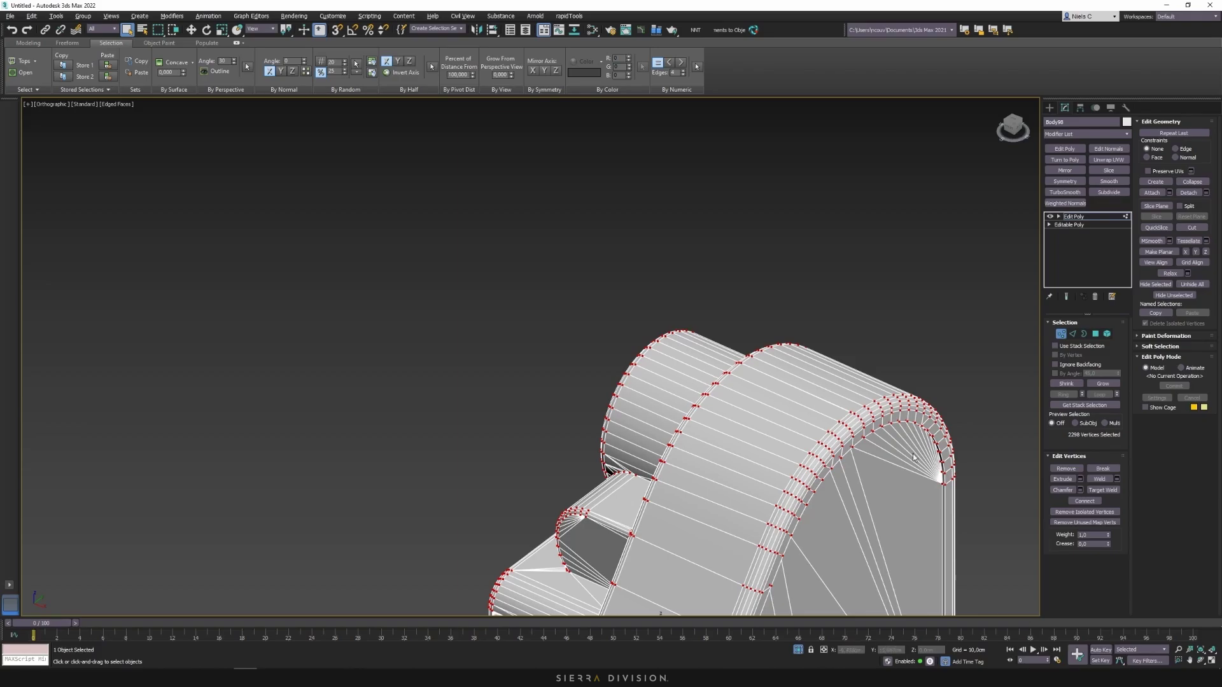
scroll(847, 396, up, 4)
click(835, 398)
alt+middle_drag(835, 398, 691, 396)
scroll(856, 384, up, 6)
alt+middle_drag(792, 415, 878, 379)
scroll(792, 428, up, 5)
alt+middle_drag(792, 428, 585, 382)
scroll(789, 415, down, 4)
scroll(791, 405, down, 2)
scroll(791, 404, down, 8)
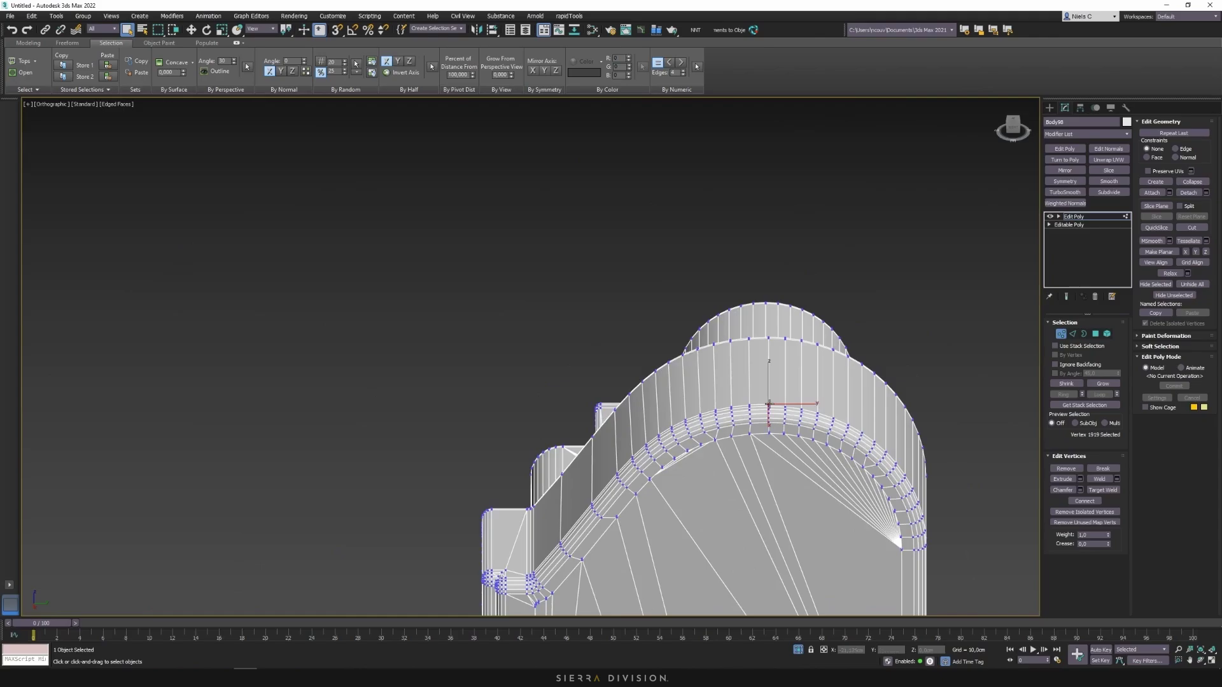
alt+middle_drag(792, 405, 923, 420)
middle_drag(923, 420, 948, 133)
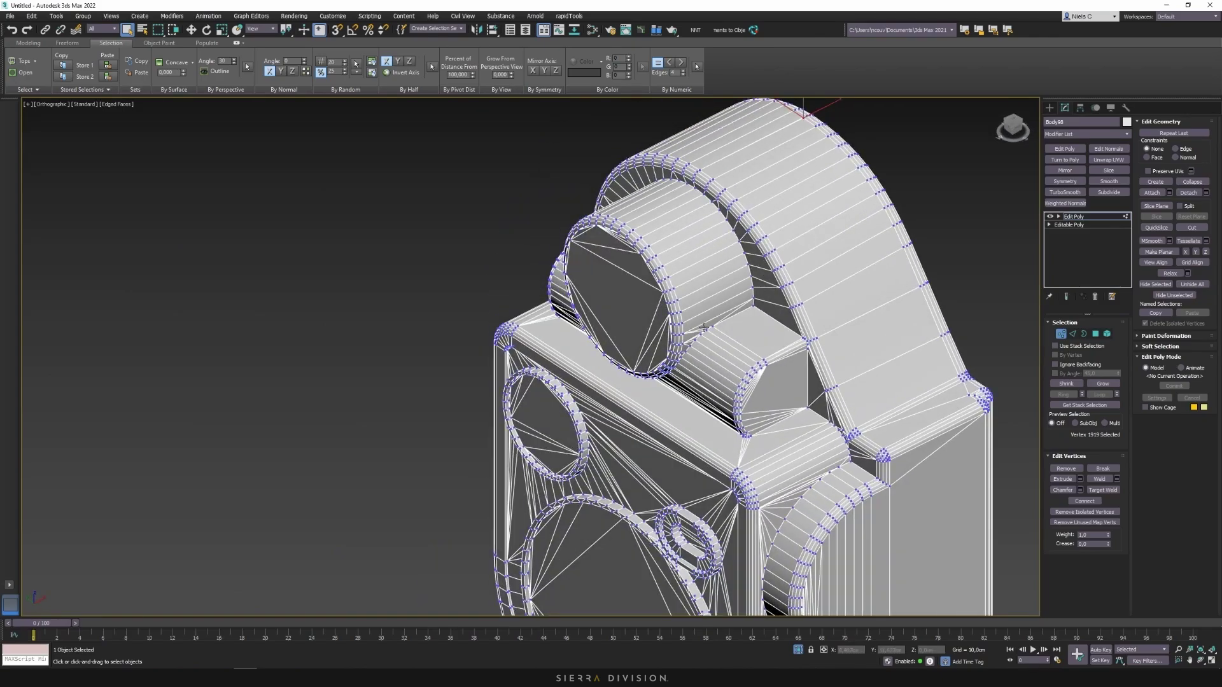
- Inspect the topology around the small upper circular recess on the body's front face
scroll(583, 355, up, 10)
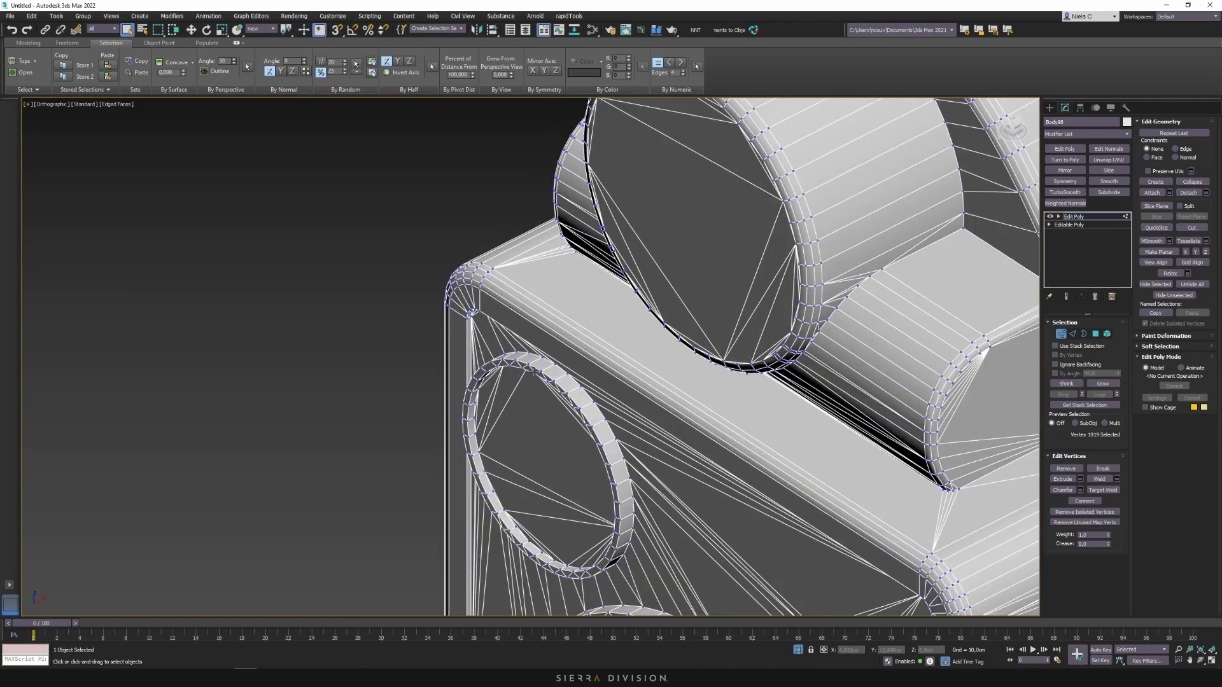
click(563, 369)
alt+middle_drag(588, 348, 621, 306)
scroll(561, 385, down, 5)
scroll(523, 393, up, 8)
click(523, 395)
middle_drag(621, 305, 653, 298)
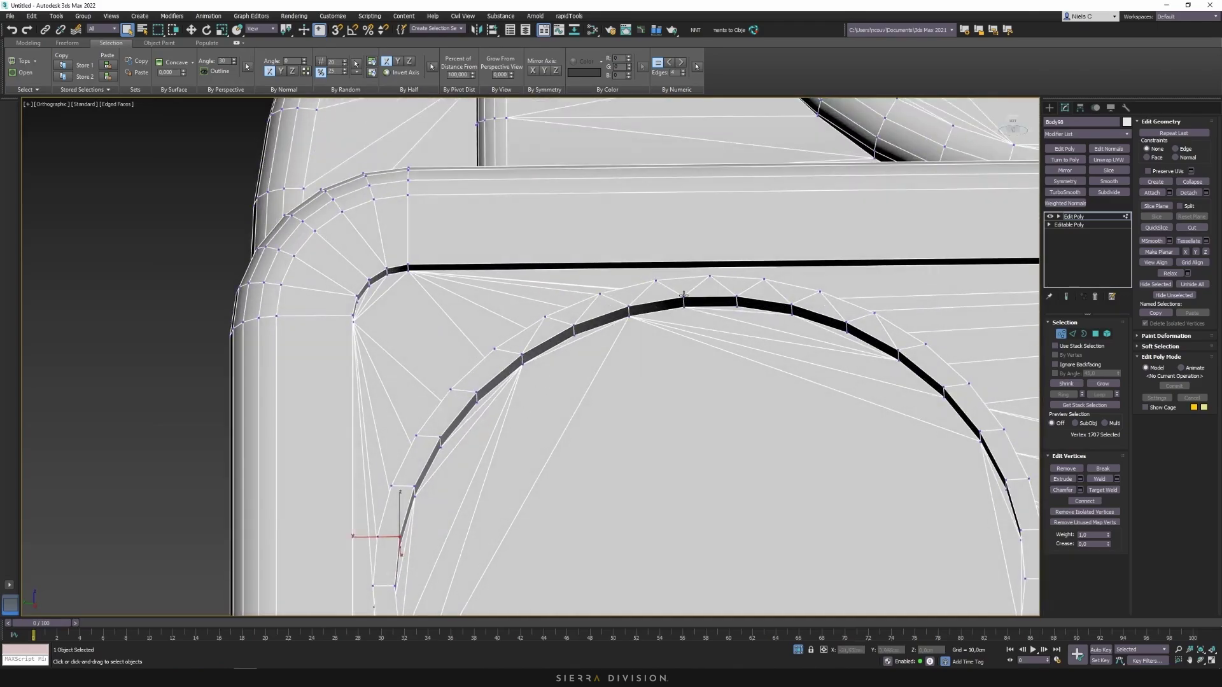
scroll(736, 294, down, 4)
alt+middle_drag(736, 295, 768, 328)
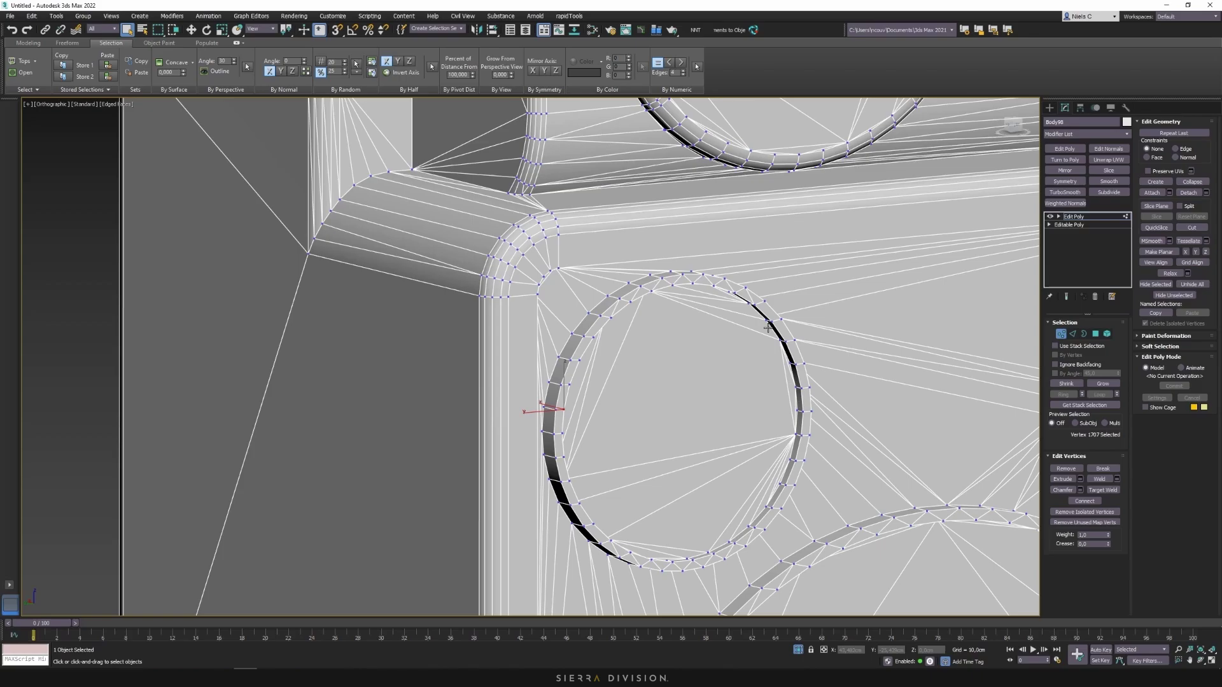
middle_drag(717, 371, 721, 346)
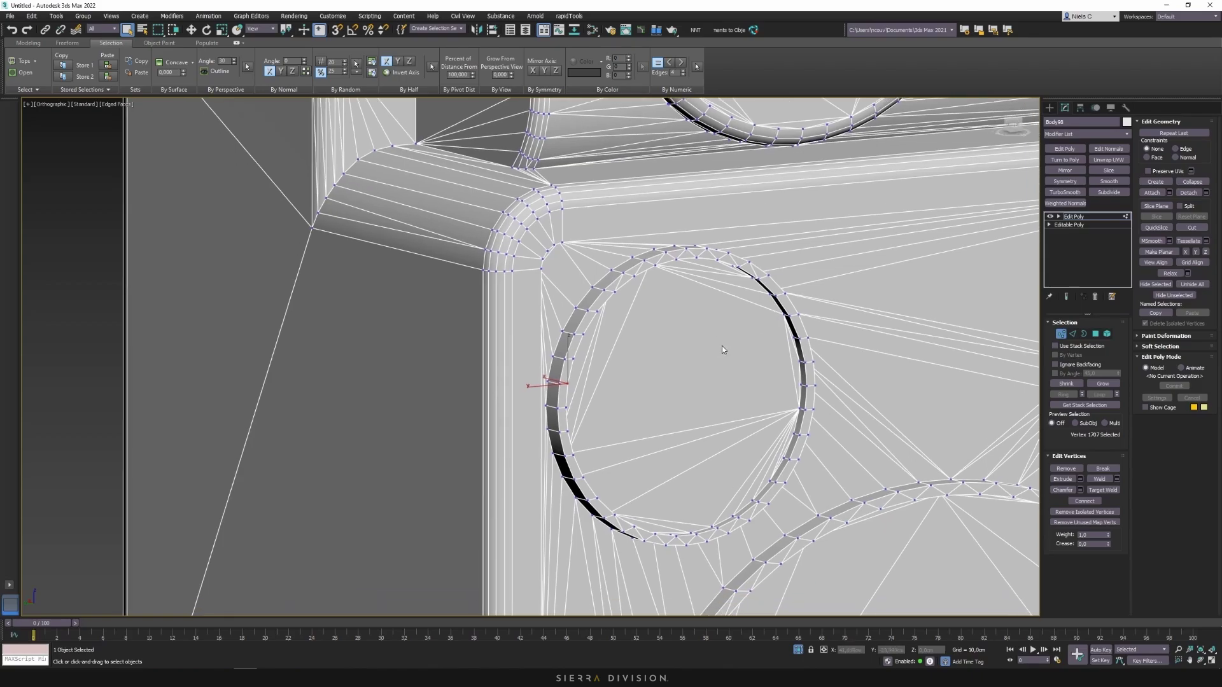
- Select the full ring of narrow polygons around the front face's small upper circular recess and delete it
key(4)
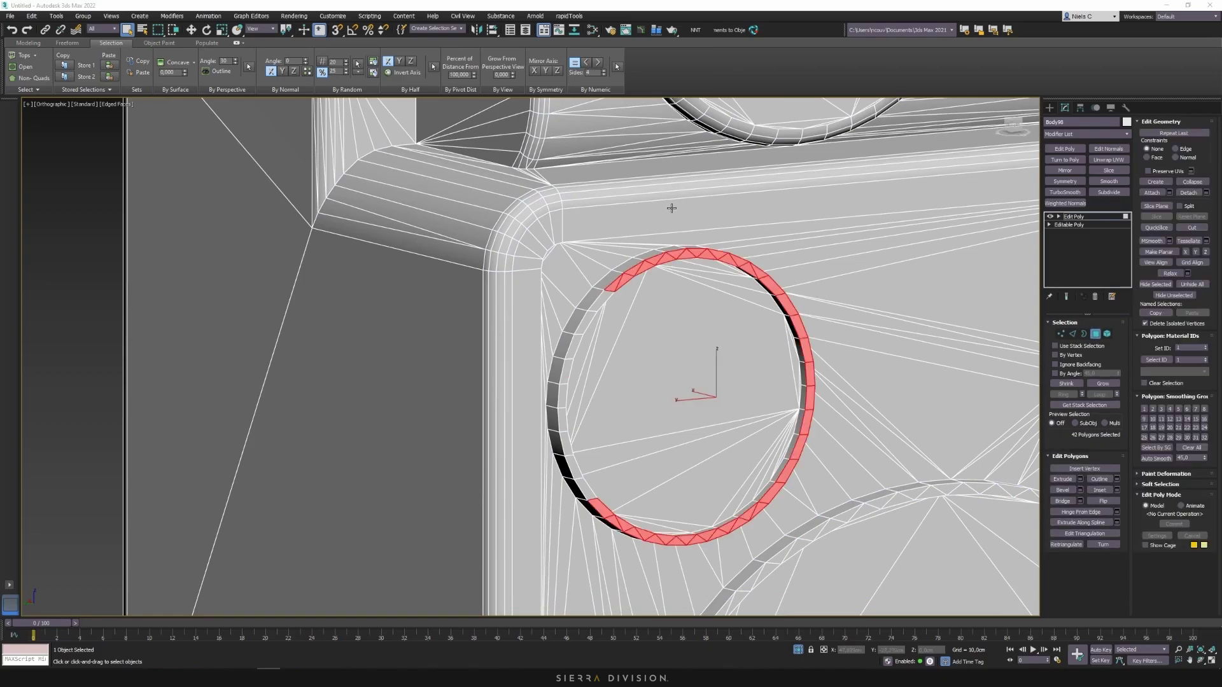
ctrl+click(599, 299)
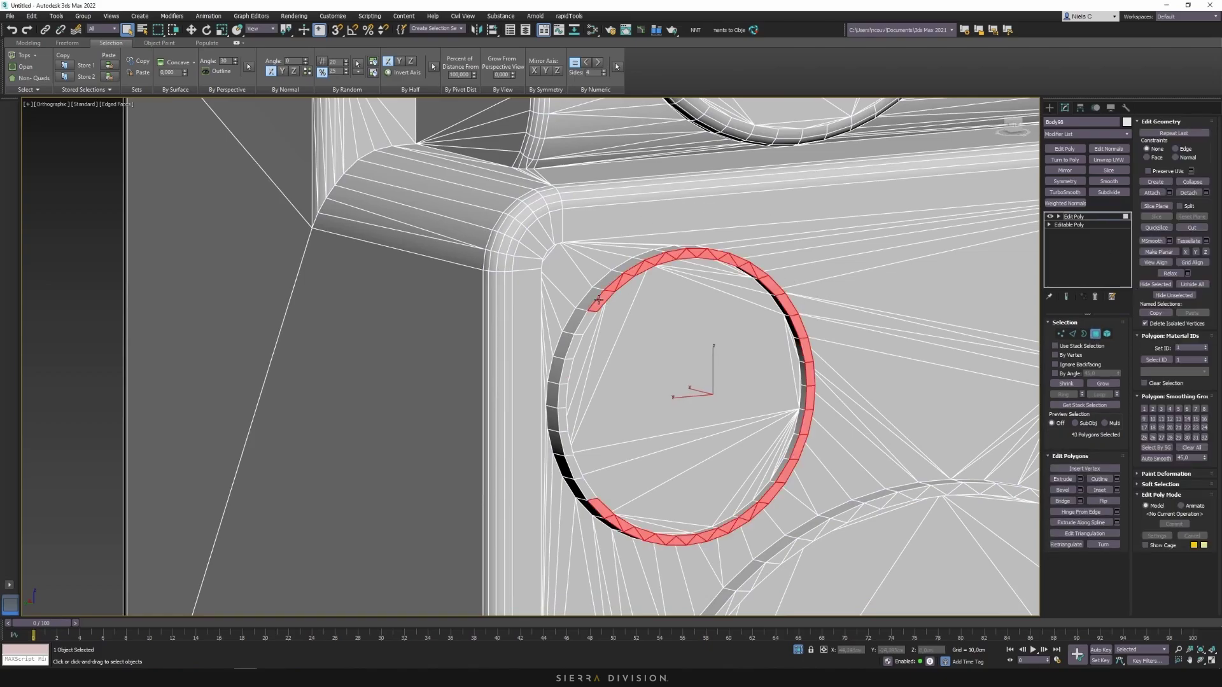
ctrl+click(583, 328)
ctrl+click(574, 348)
shift+click(566, 371)
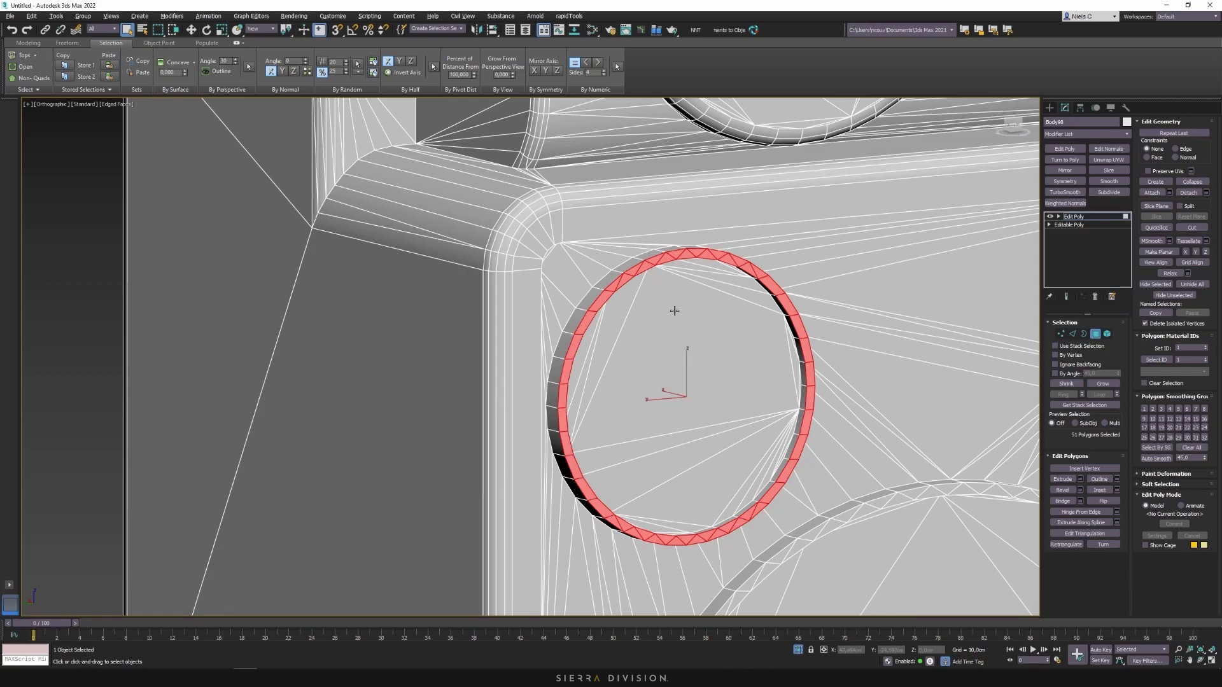
alt+middle_drag(675, 311, 726, 233)
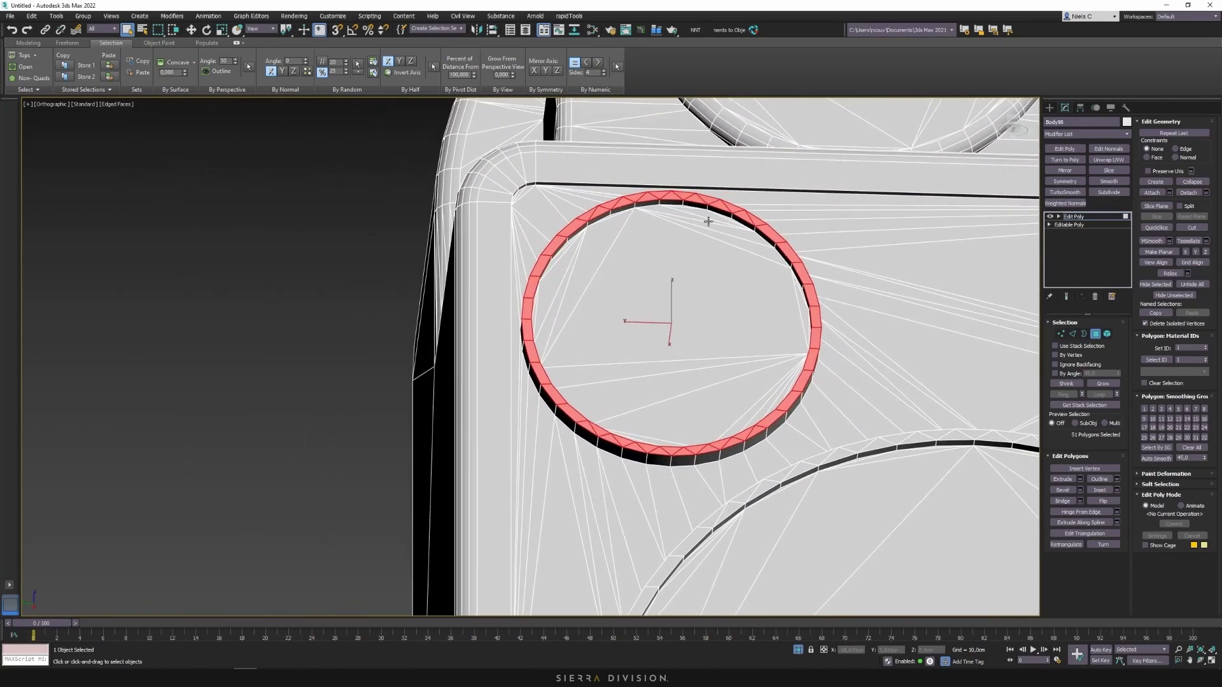
scroll(671, 190, up, 2)
key(Delete)
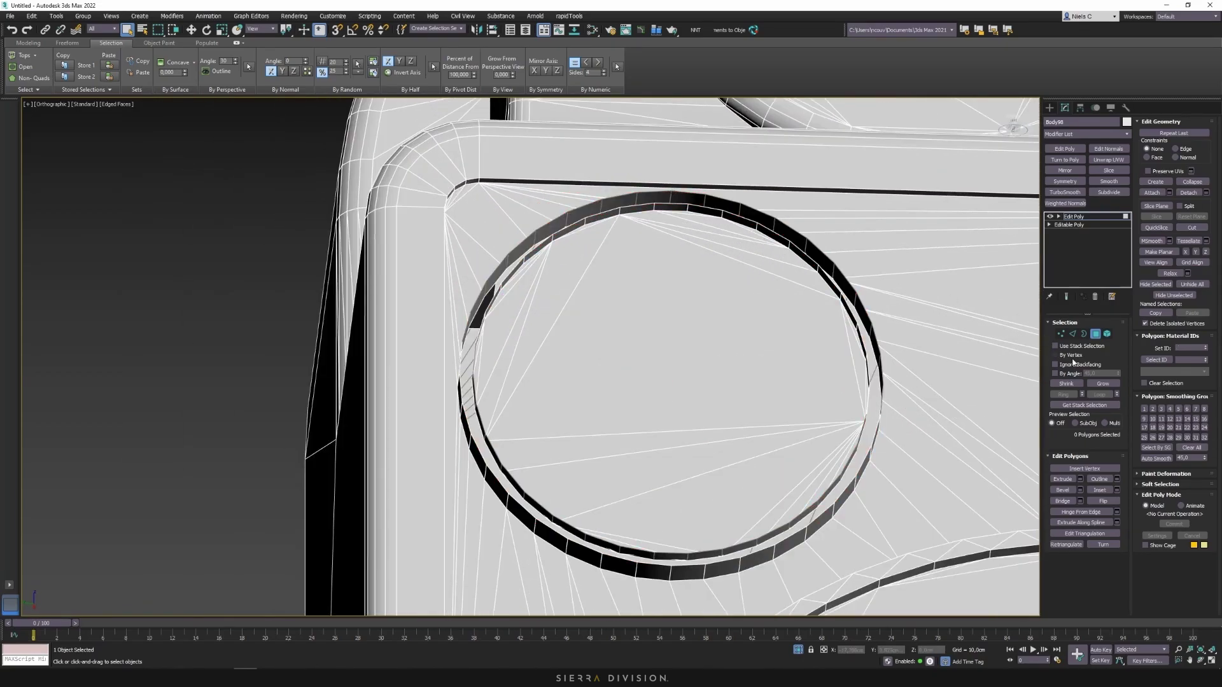
- Select the disc element inside the circular recess and detach it as a separate object
click(1107, 334)
click(714, 373)
scroll(680, 264, down, 5)
scroll(680, 264, up, 3)
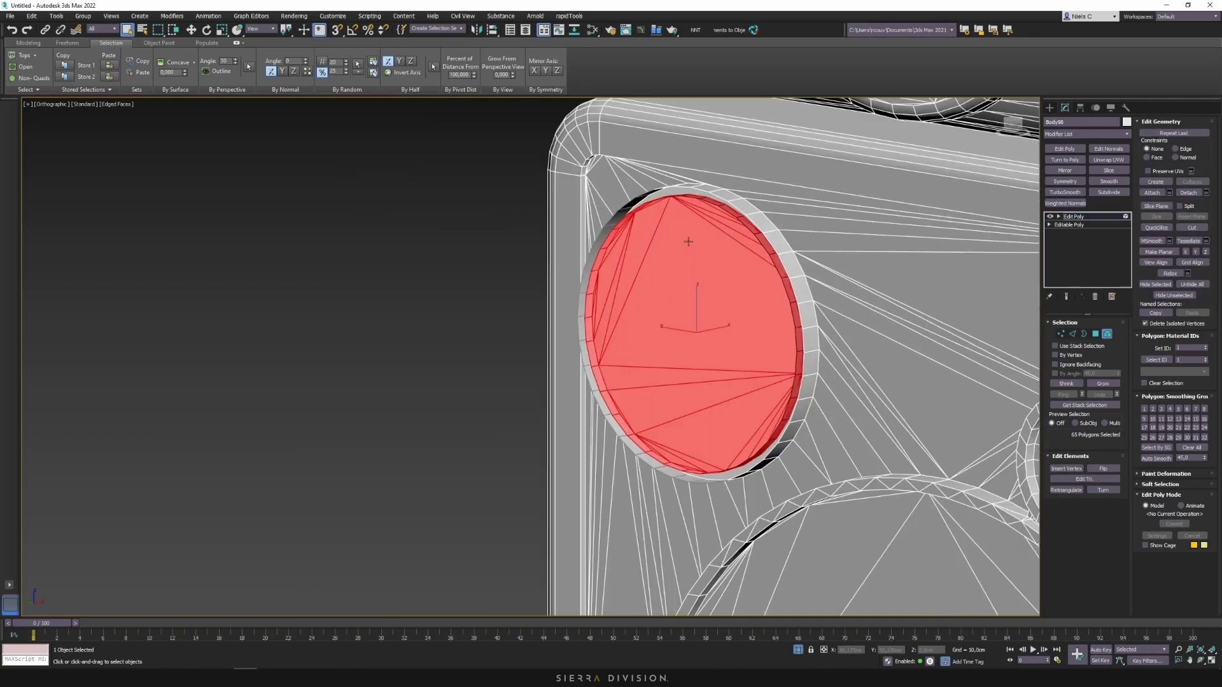
click(1189, 193)
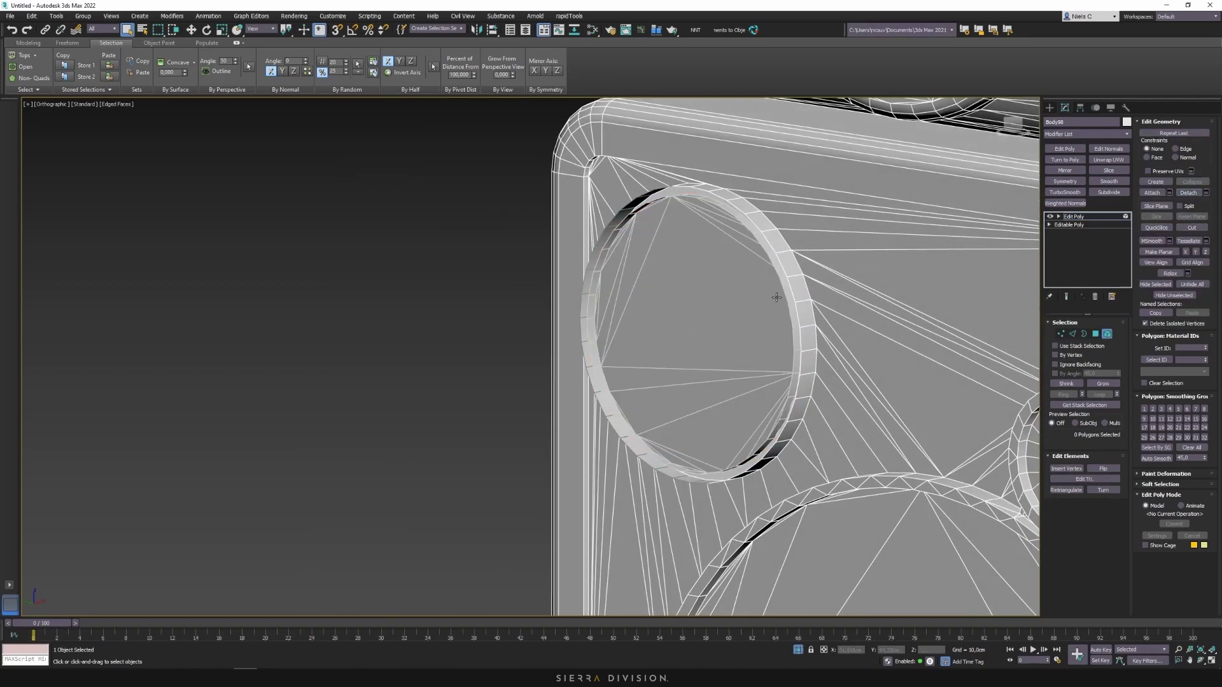
- Select the open border of the circular recess and extend it inward by scaling, forming a narrow rim around the opening
key(2)
click(785, 270)
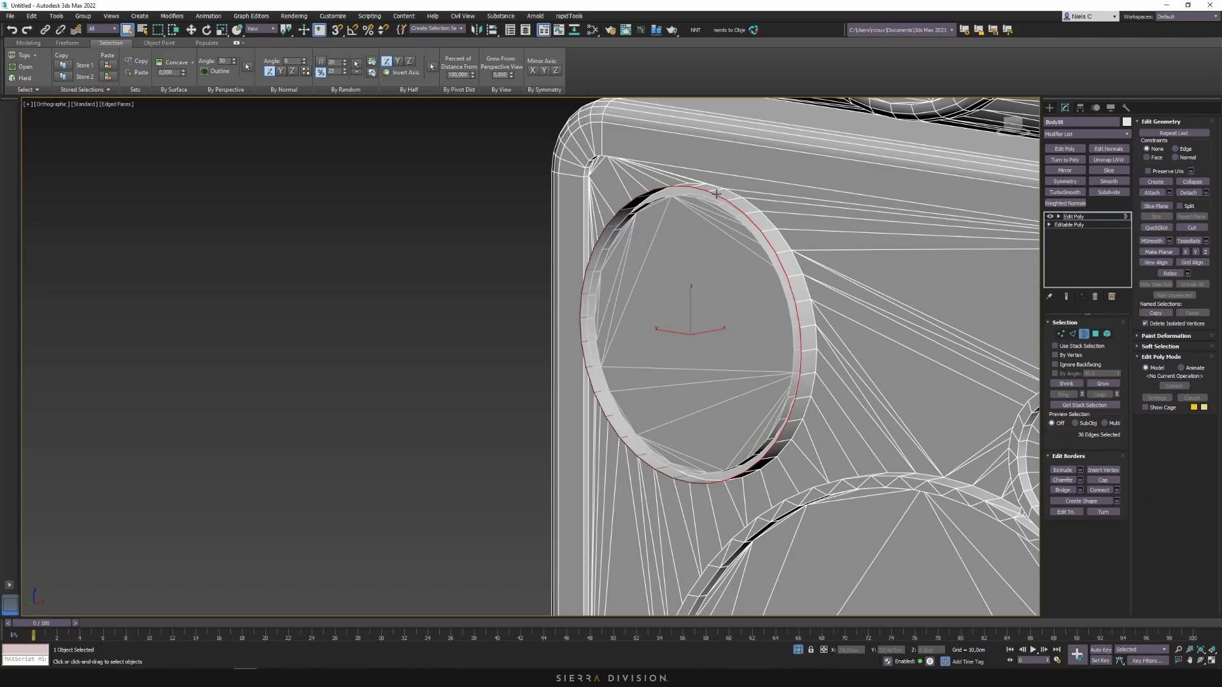
alt+middle_drag(741, 256, 552, 207)
scroll(751, 375, up, 8)
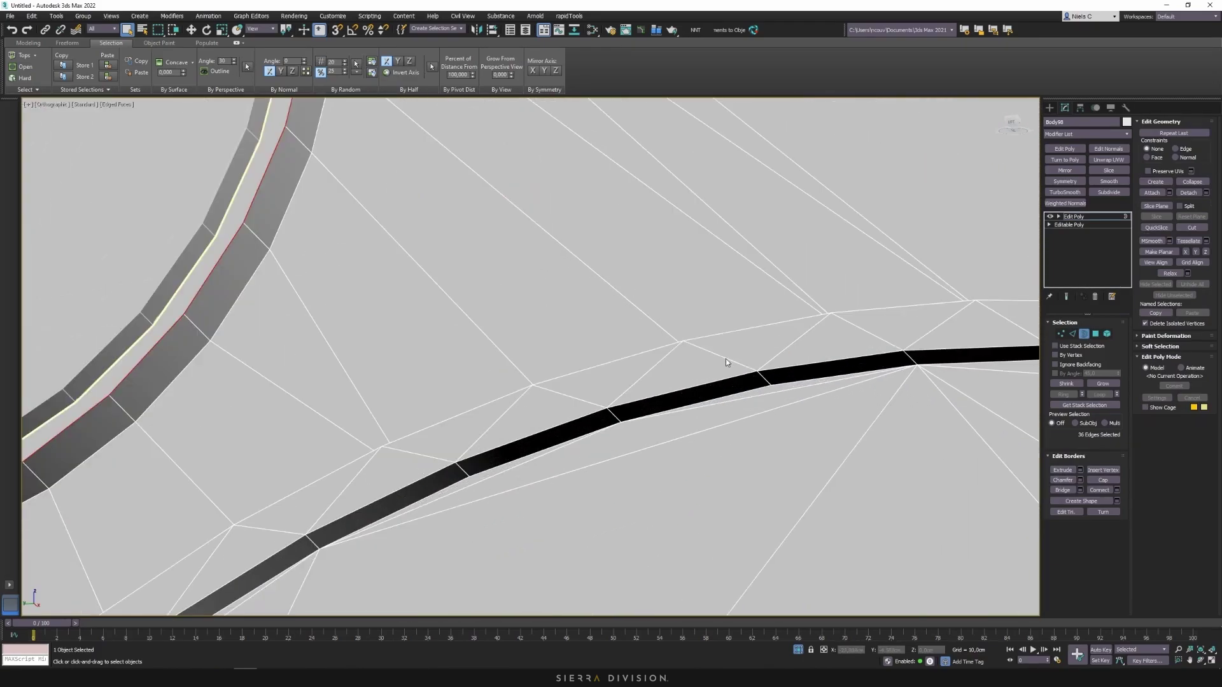
scroll(732, 347, down, 8)
middle_drag(449, 207, 691, 317)
scroll(691, 317, up, 2)
key(r)
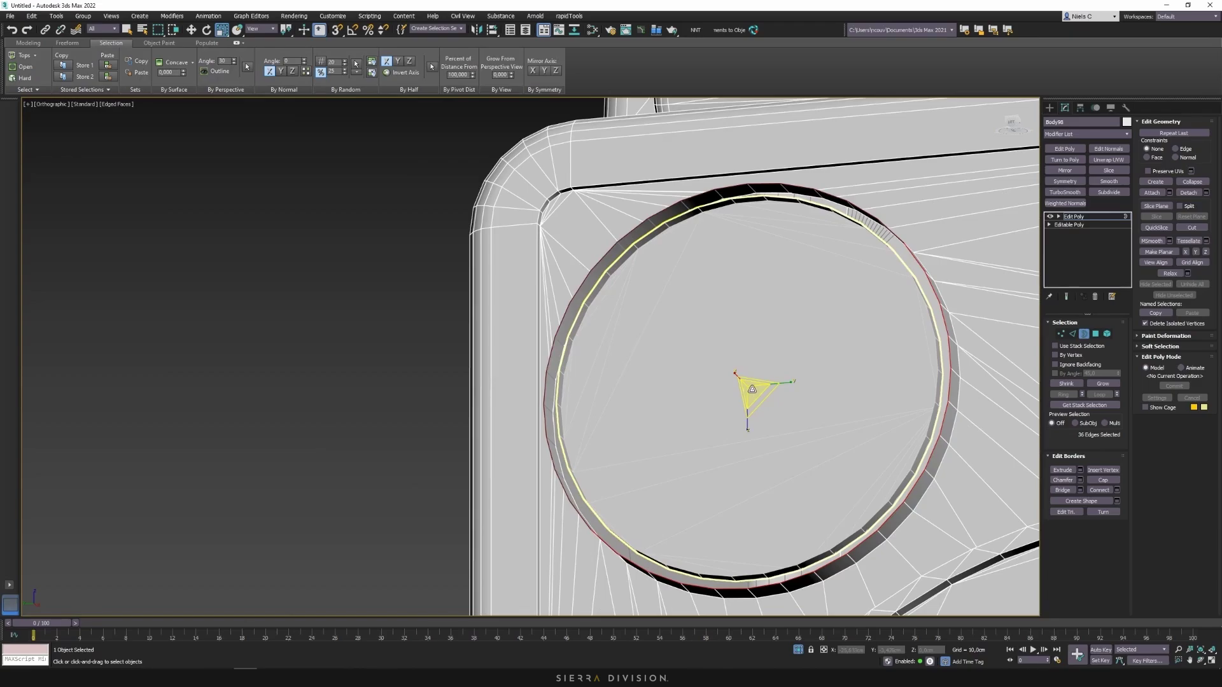
shift+drag(752, 389, 751, 396)
scroll(707, 195, up, 5)
scroll(707, 194, up, 2)
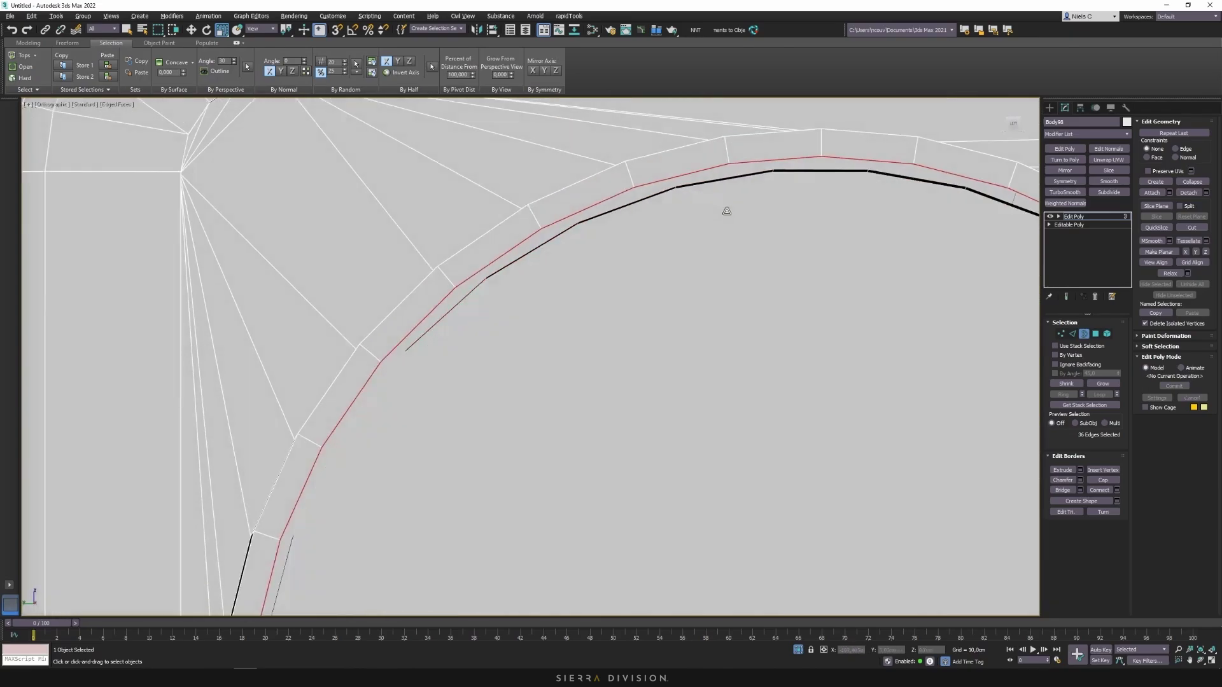
scroll(766, 175, down, 8)
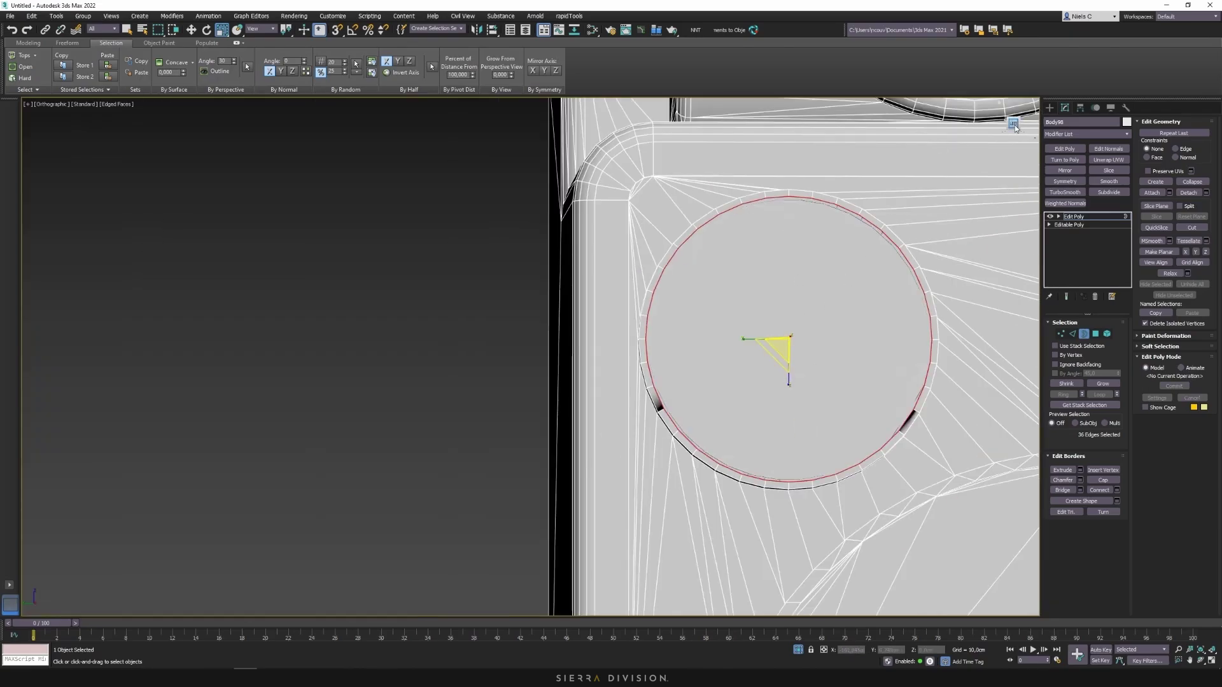
- Fine-tune the scale of the rim's inner border in the Left view
key(l)
scroll(772, 347, up, 3)
drag(798, 372, 797, 374)
scroll(796, 374, down, 3)
- Move the rim's inner border into alignment with the recess by snapping it to a vertex on the ring
mouse_move(795, 372)
alt+middle_down()
mouse_move(744, 356)
mouse_move(777, 378)
alt+middle_up()
key(w)
scroll(818, 367, up, 4)
scroll(815, 378, up, 2)
key(s)
drag(826, 360, 729, 246)
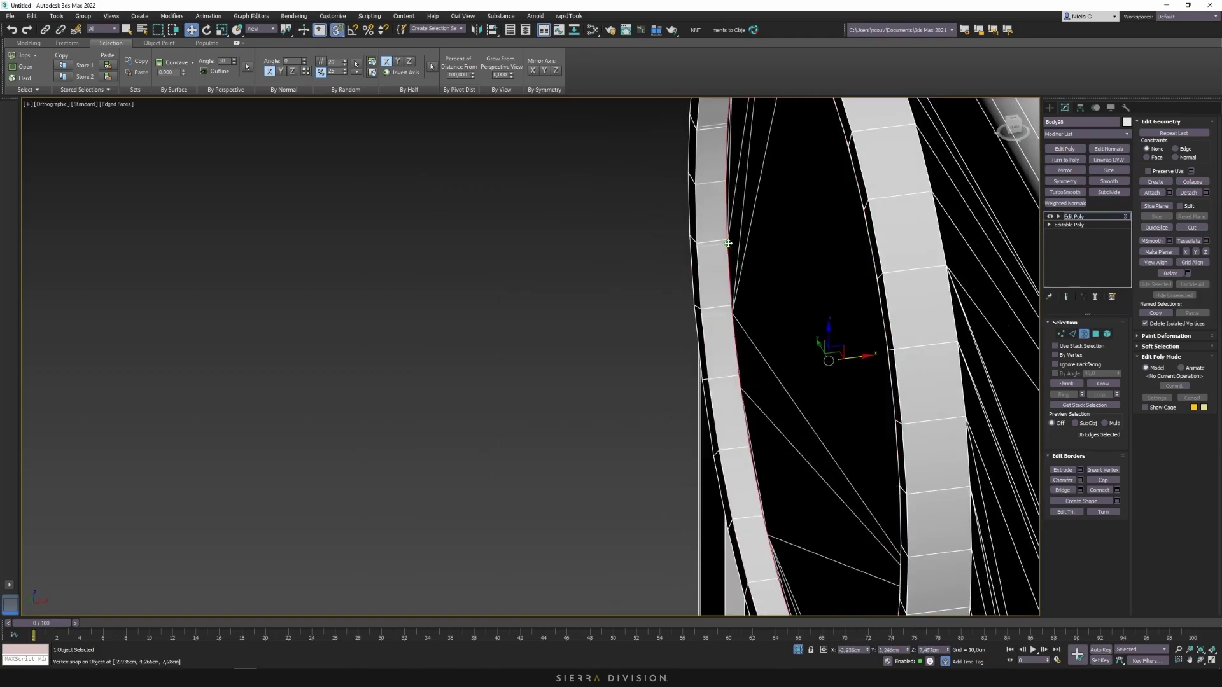
scroll(734, 257, down, 5)
alt+middle_drag(735, 259, 782, 263)
- Leave sub-object editing of the body and select the detached disc object in the circular recess
key(5)
key(ctrl+a)
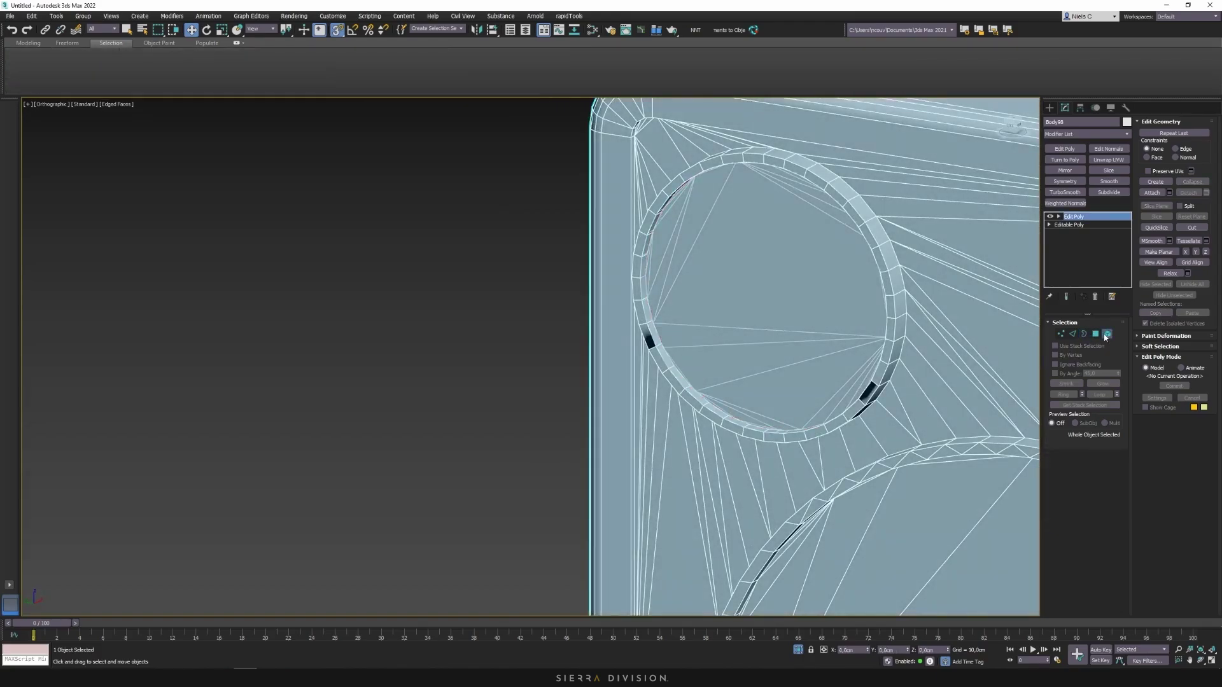
scroll(744, 264, down, 3)
click(1109, 335)
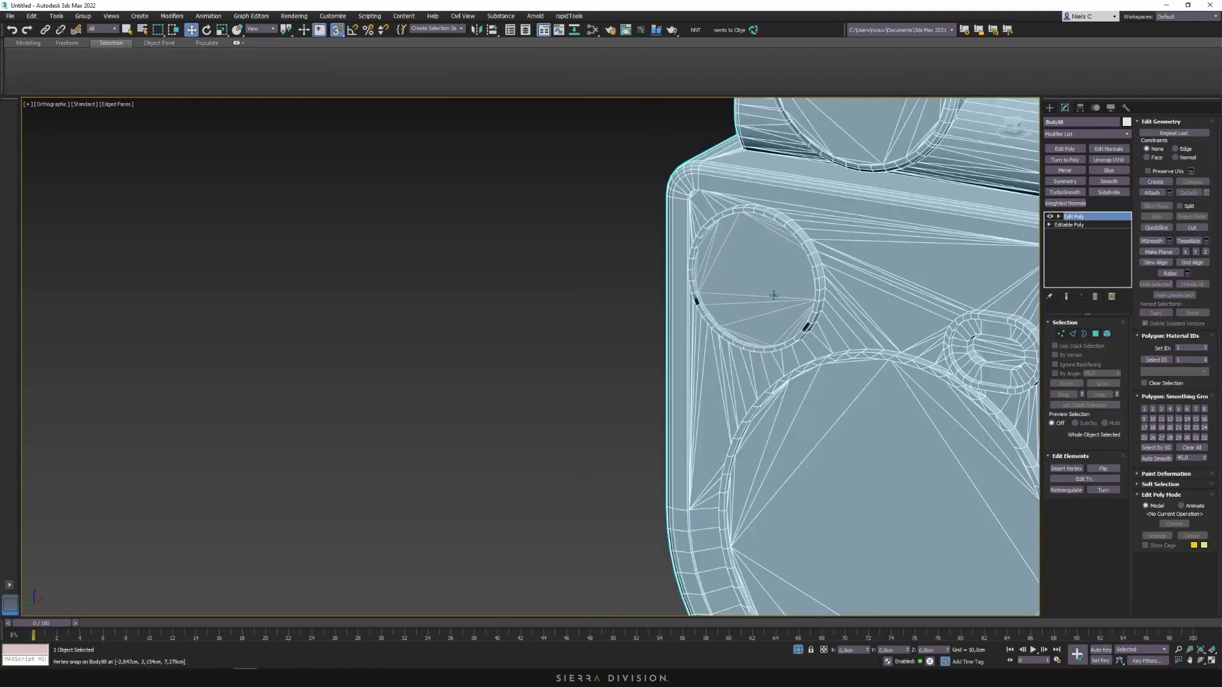
key(ctrl+d)
click(808, 270)
scroll(805, 267, up, 2)
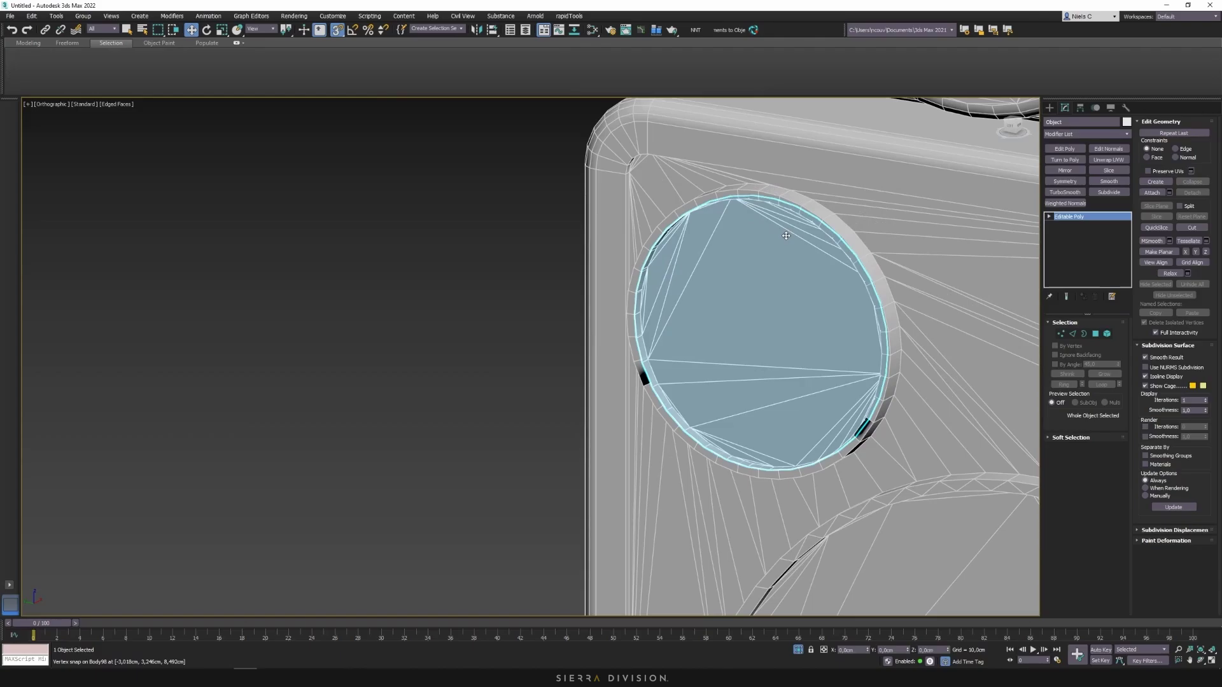
- Delete the detached disc and select the inner border of the circular recess on the camera body
key(Delete)
click(848, 238)
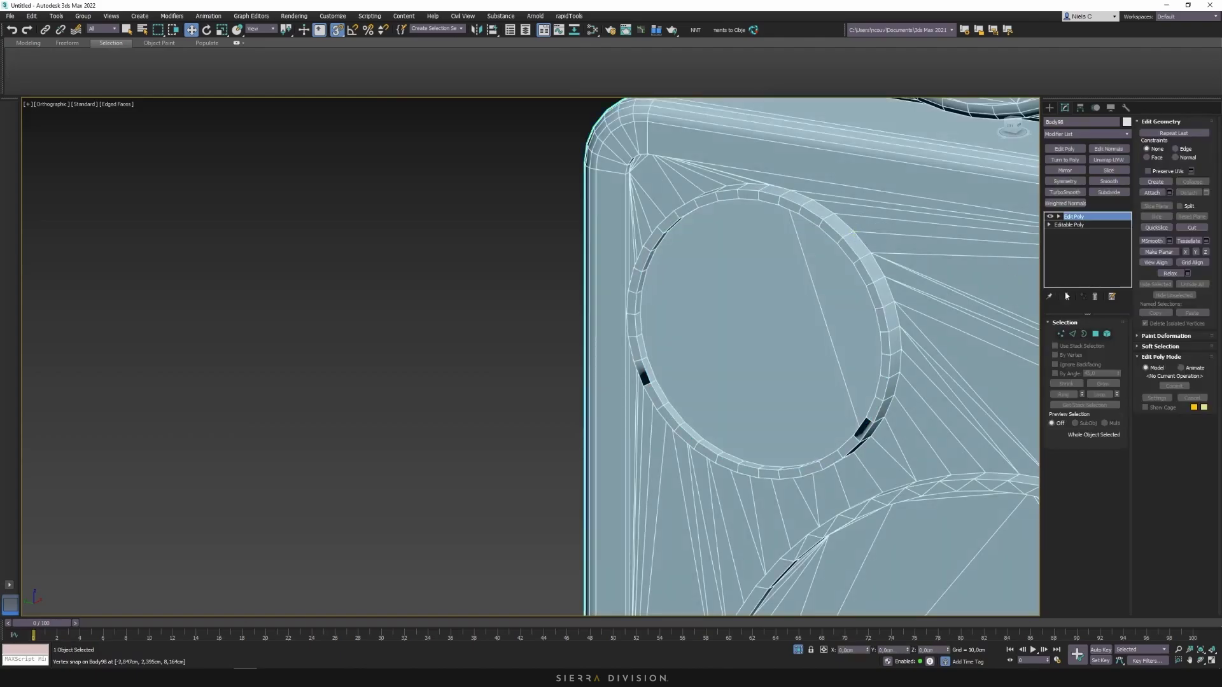
click(1085, 335)
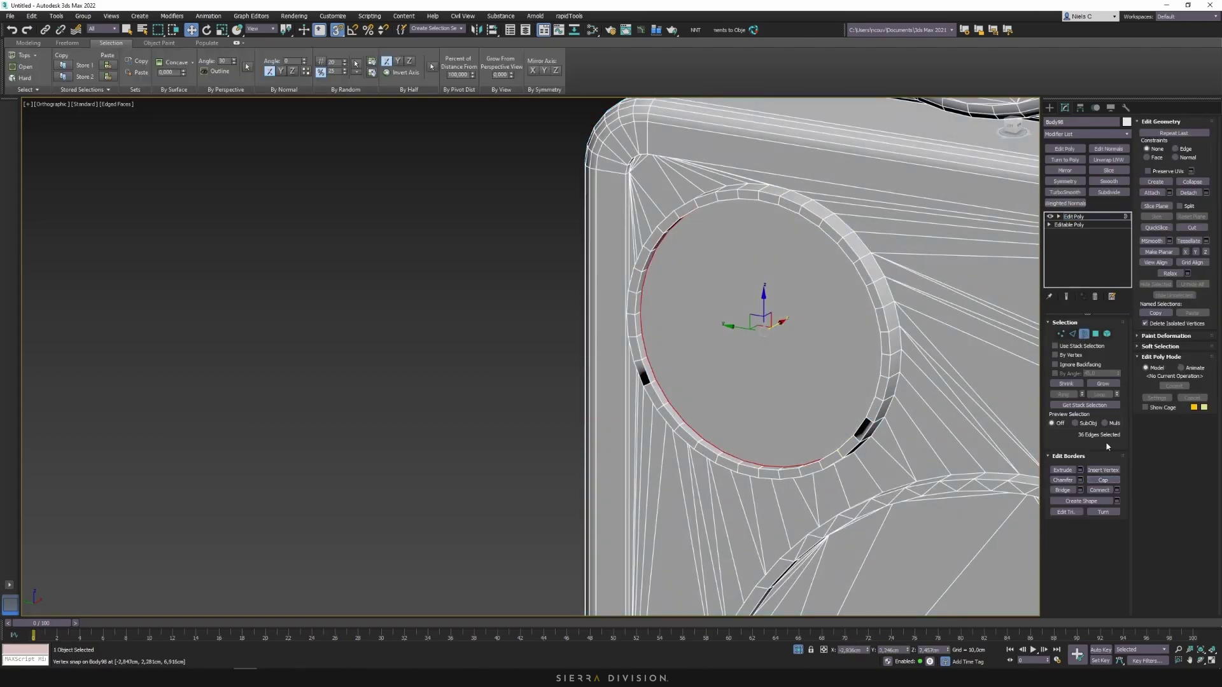
- Cap the open recess border and connect the cap's vertices across the new face
click(1096, 334)
click(1060, 334)
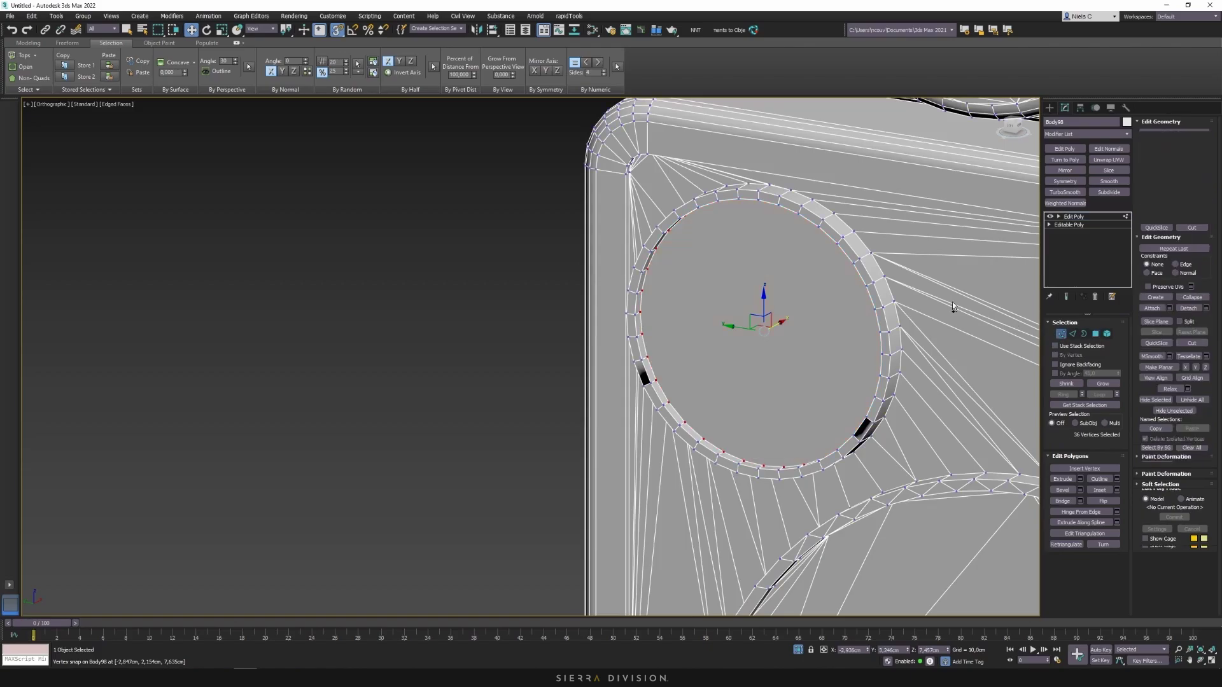
alt+middle_drag(805, 324, 870, 325)
click(1060, 334)
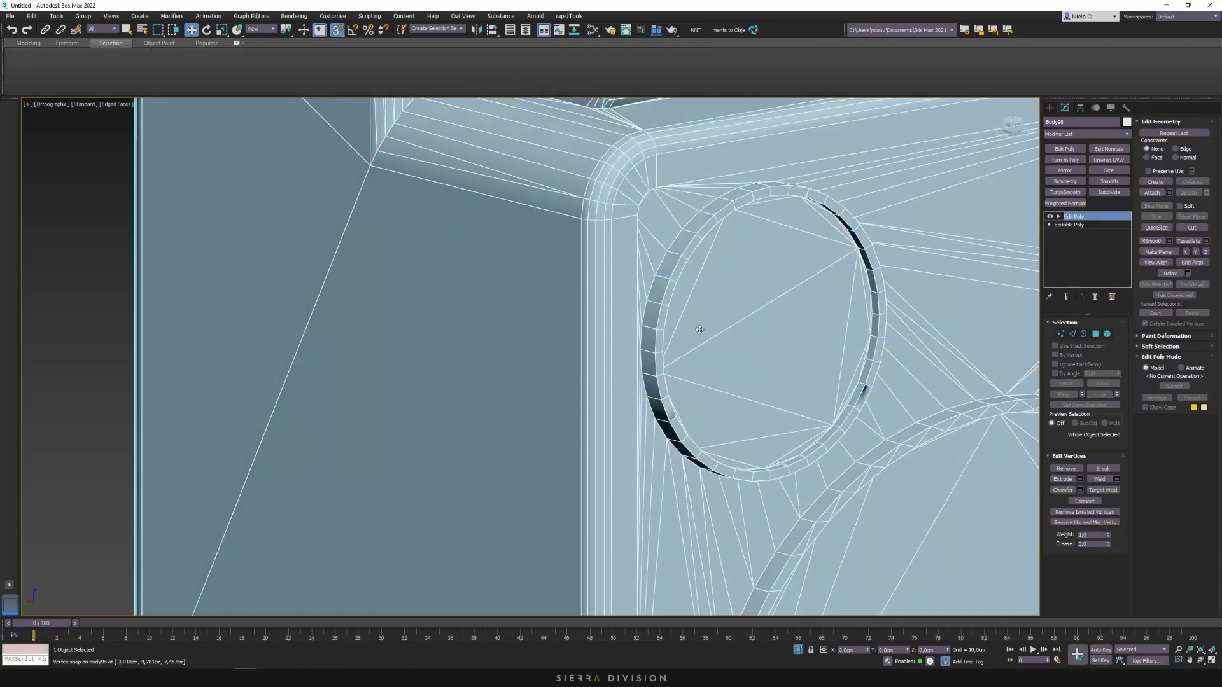
- Examine the vertices and shading of the capped recess and the neighbouring large ring on the body's front
scroll(892, 367, up, 6)
click(1060, 334)
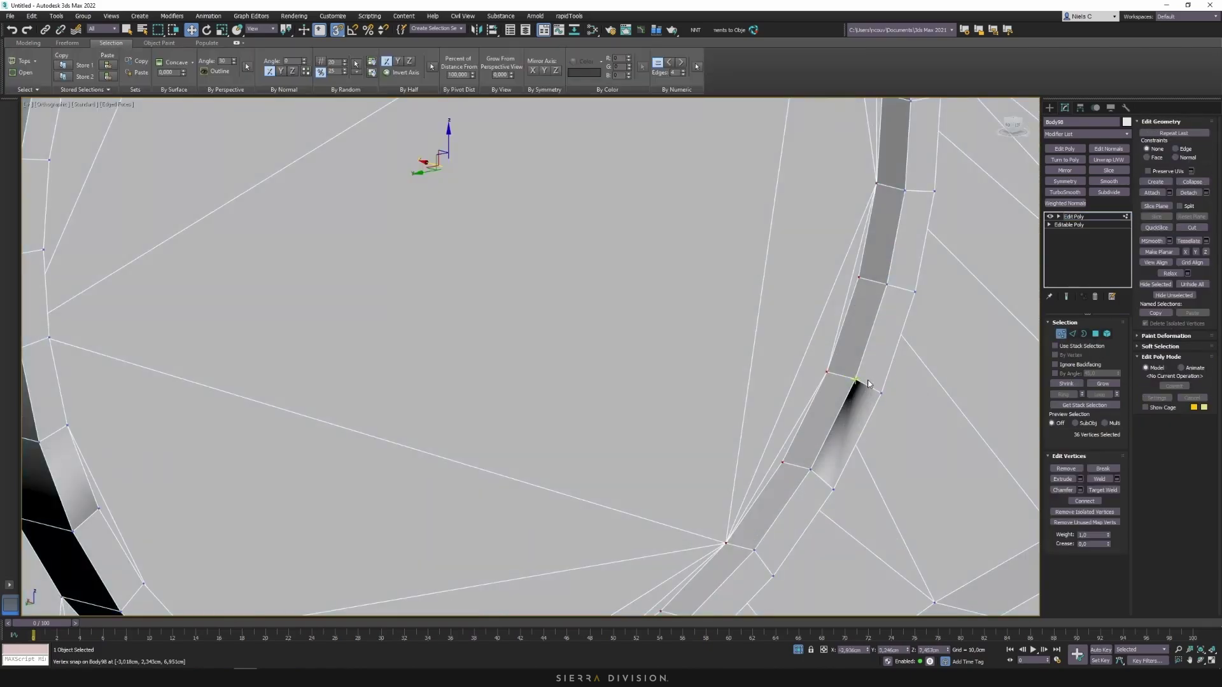
scroll(827, 385, down, 8)
scroll(691, 308, up, 8)
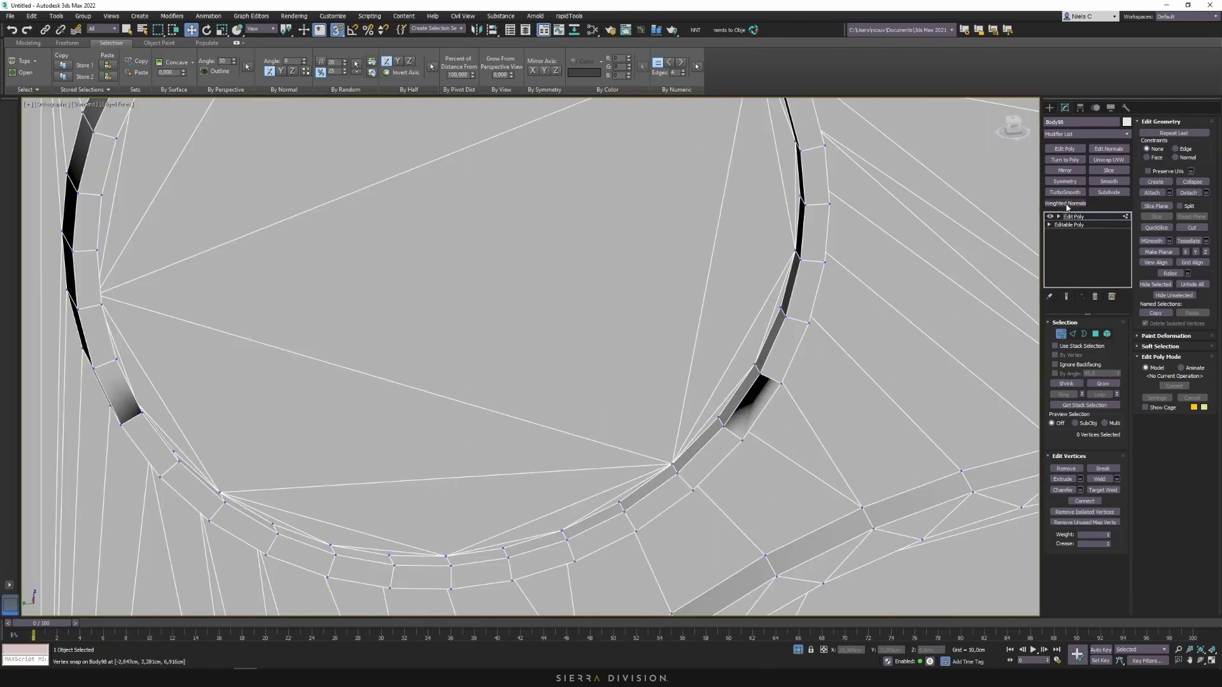
scroll(794, 328, down, 6)
scroll(794, 326, up, 6)
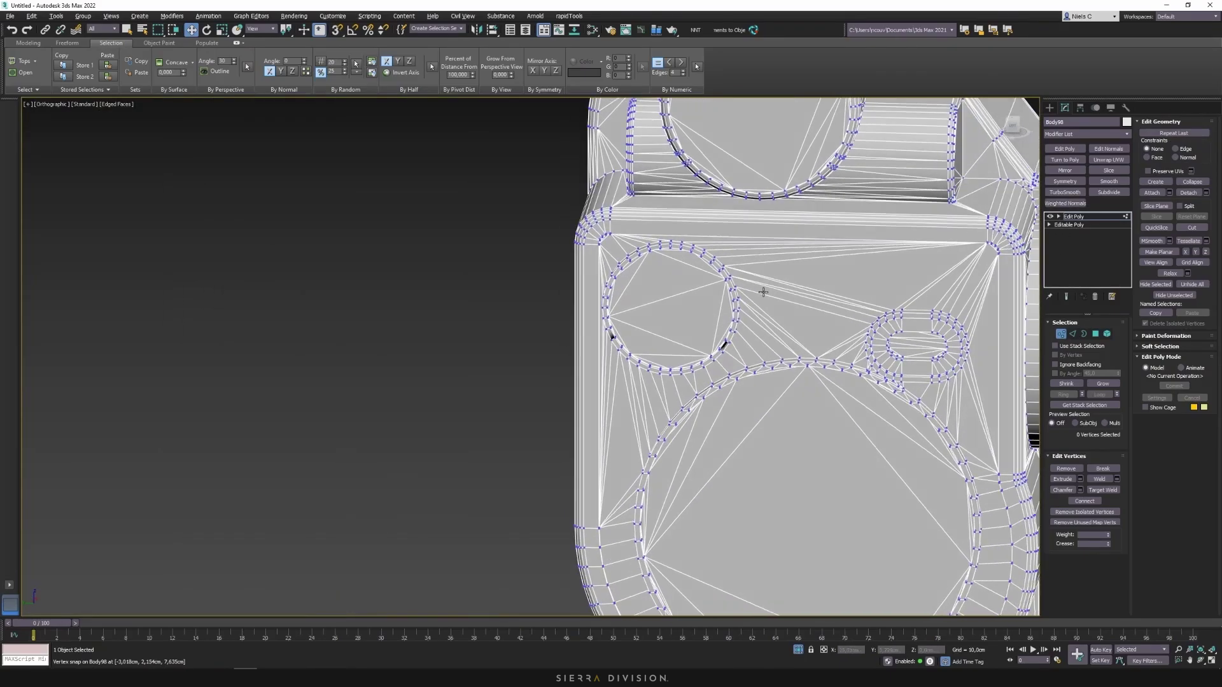
middle_drag(700, 331, 638, 177)
drag(1031, 523, 756, 369)
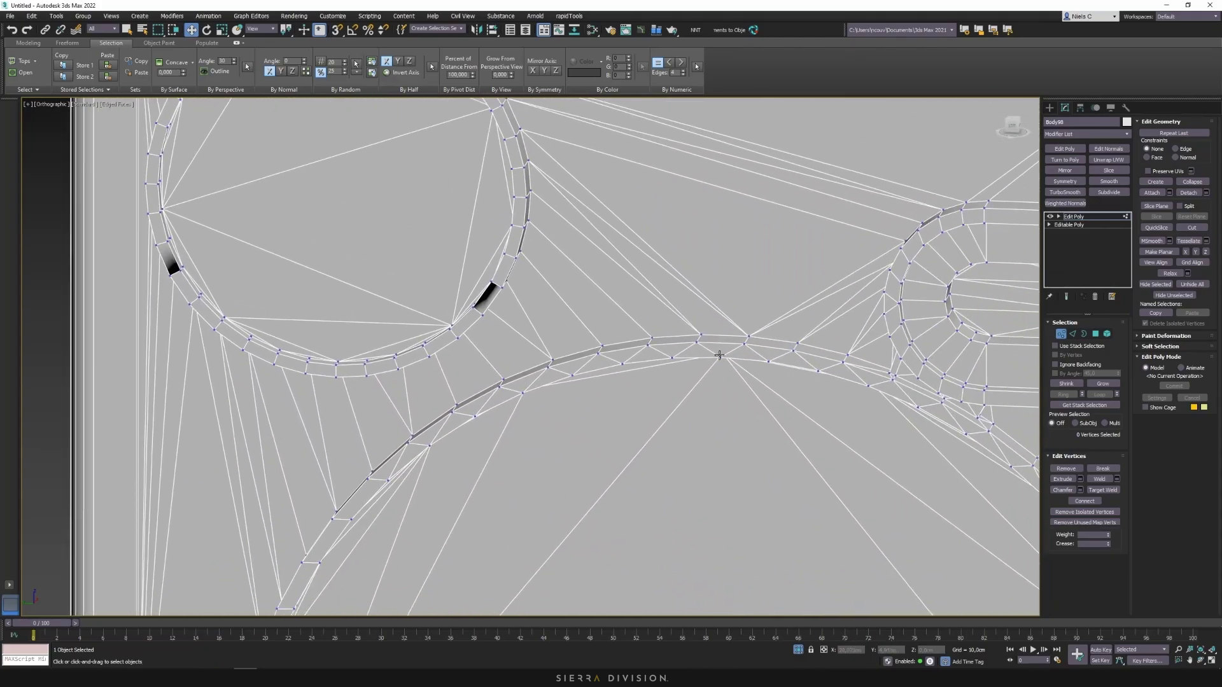
- Add a Weighted Normals modifier above the camera body's Edit Poly modifier
middle_drag(711, 302, 808, 347)
scroll(808, 347, down, 2)
middle_drag(658, 277, 902, 414)
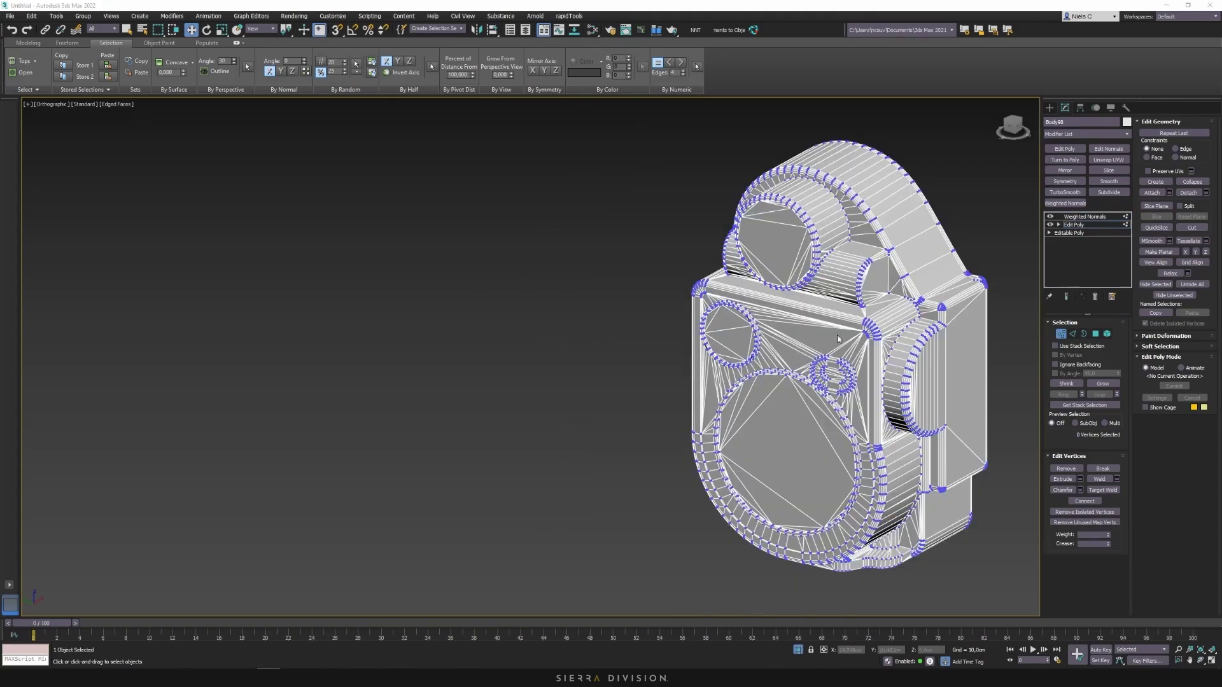
alt+middle_drag(724, 324, 767, 369)
scroll(770, 314, up, 4)
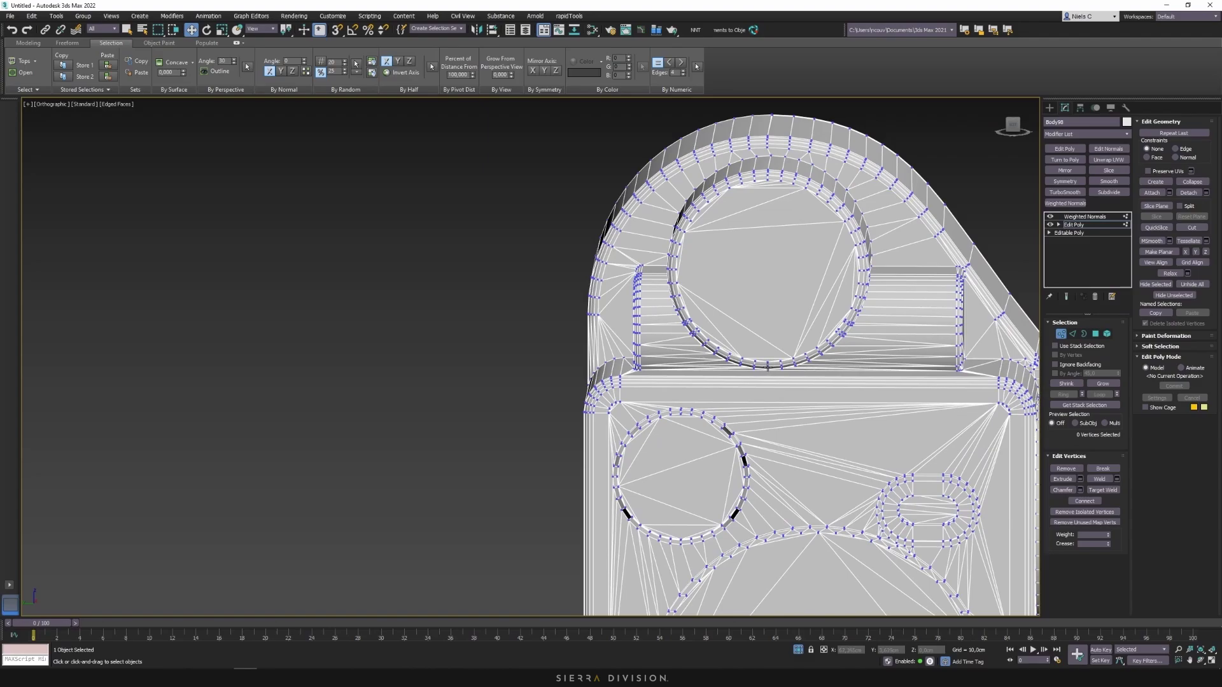
- Inspect the front recess and the bevelled rim of the upper cylinder, checking its lower curve with wireframe edges hidden
scroll(766, 368, up, 8)
click(750, 388)
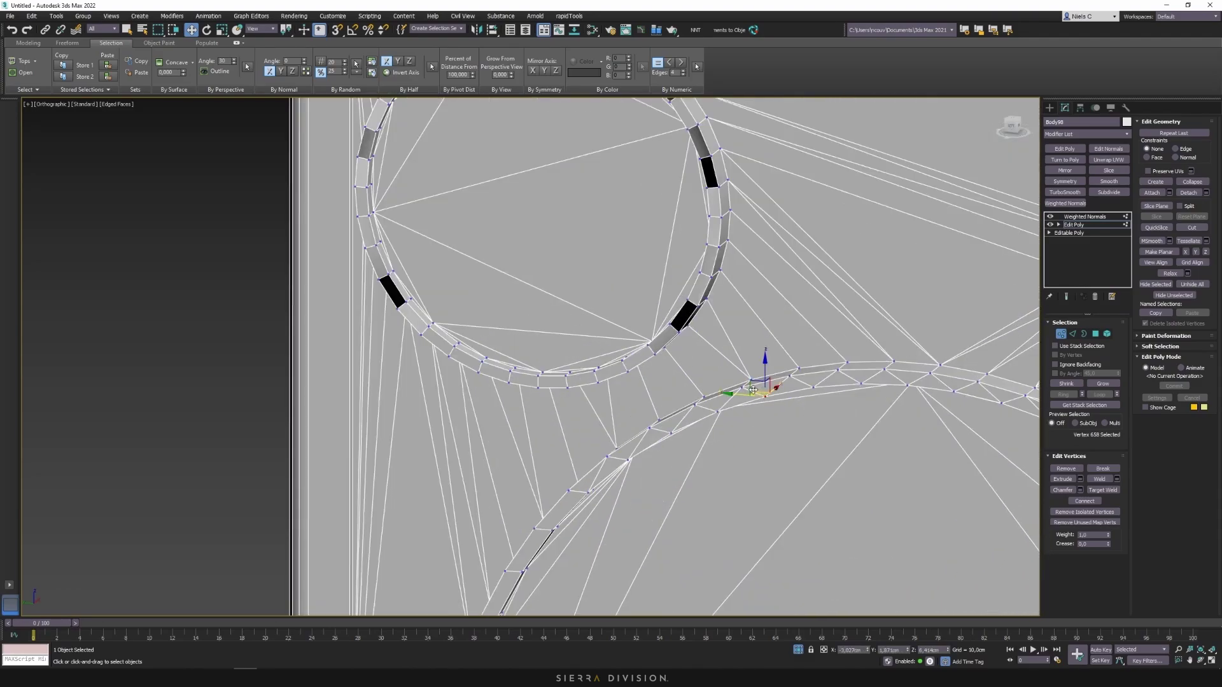
scroll(753, 389, down, 6)
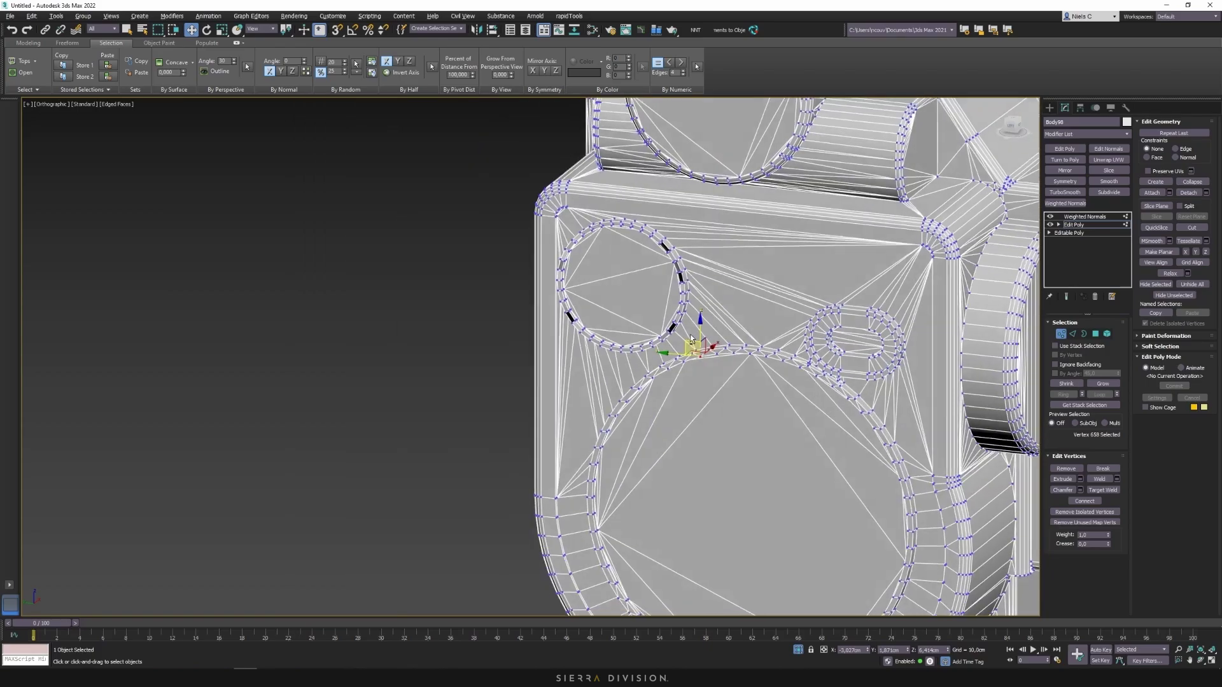
middle_drag(756, 261, 745, 376)
scroll(746, 369, up, 5)
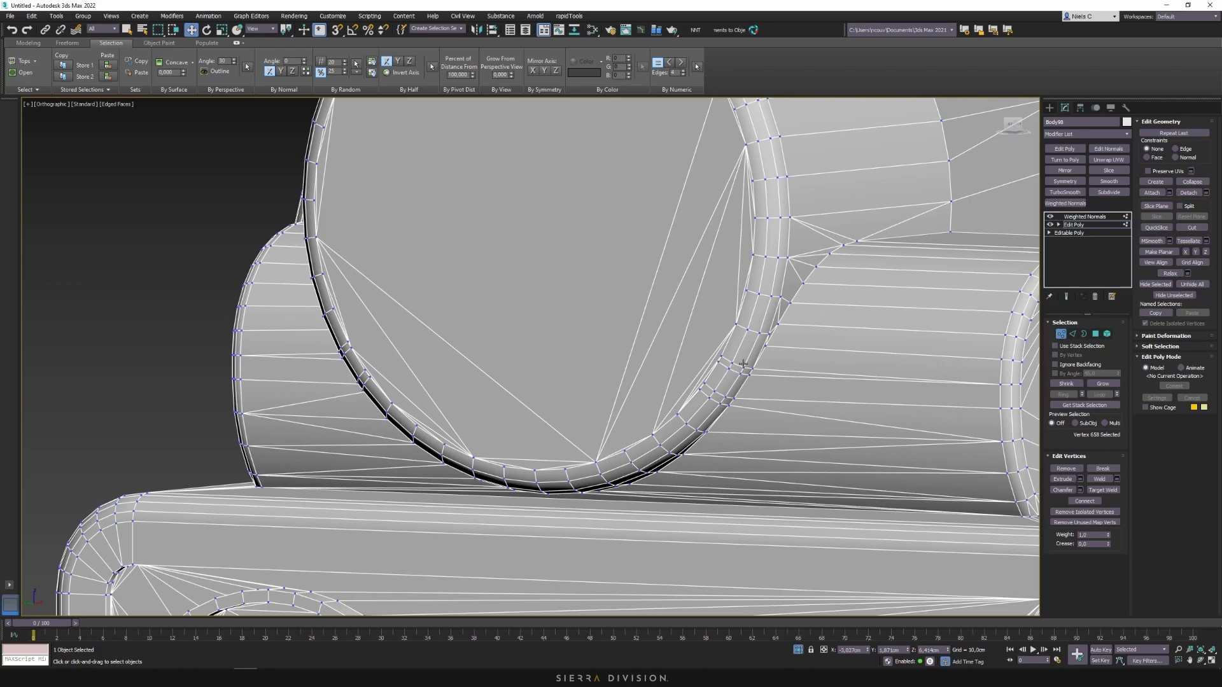
alt+middle_drag(765, 368, 758, 387)
click(1062, 334)
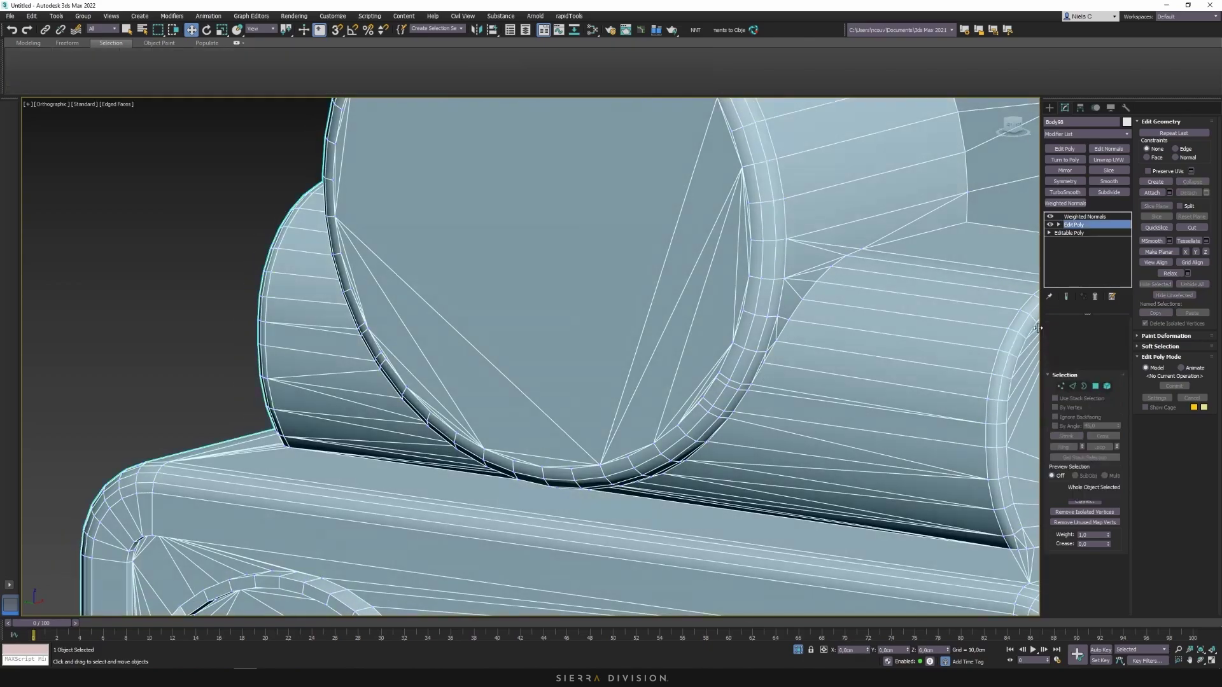
key(F4)
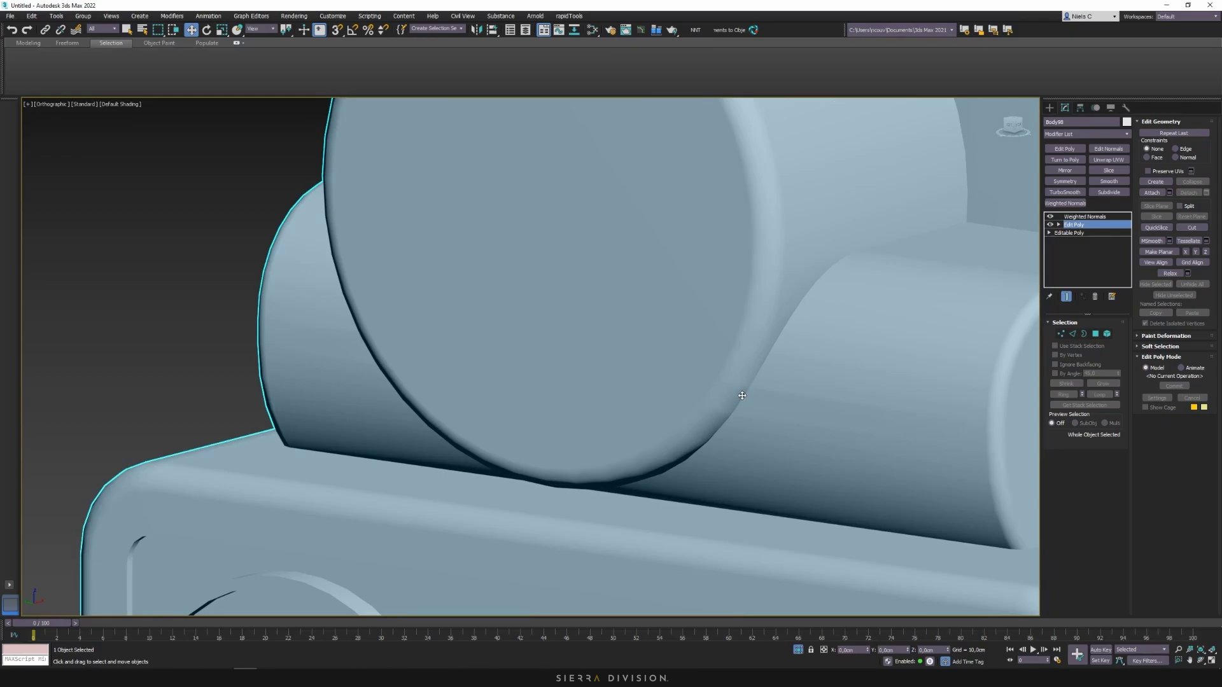
scroll(742, 396, down, 1)
scroll(649, 390, up, 5)
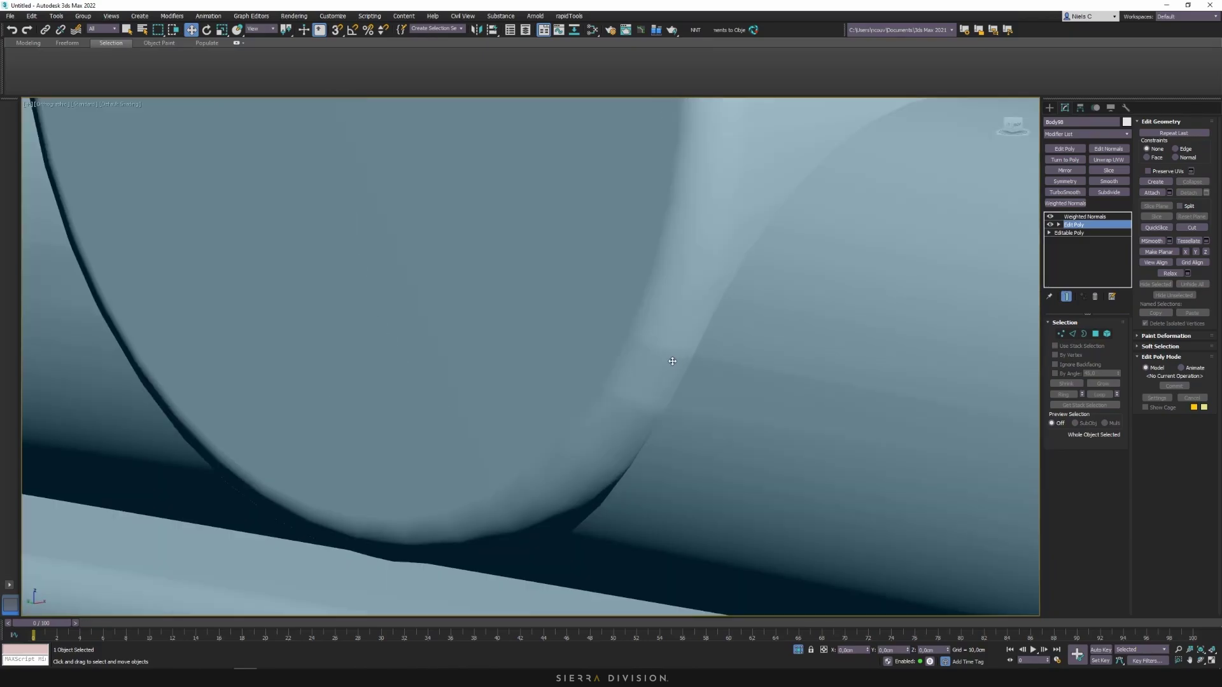
- Target-weld the closely spaced duplicate vertices along the lower bevel of the upper cylinder's rim
click(1059, 334)
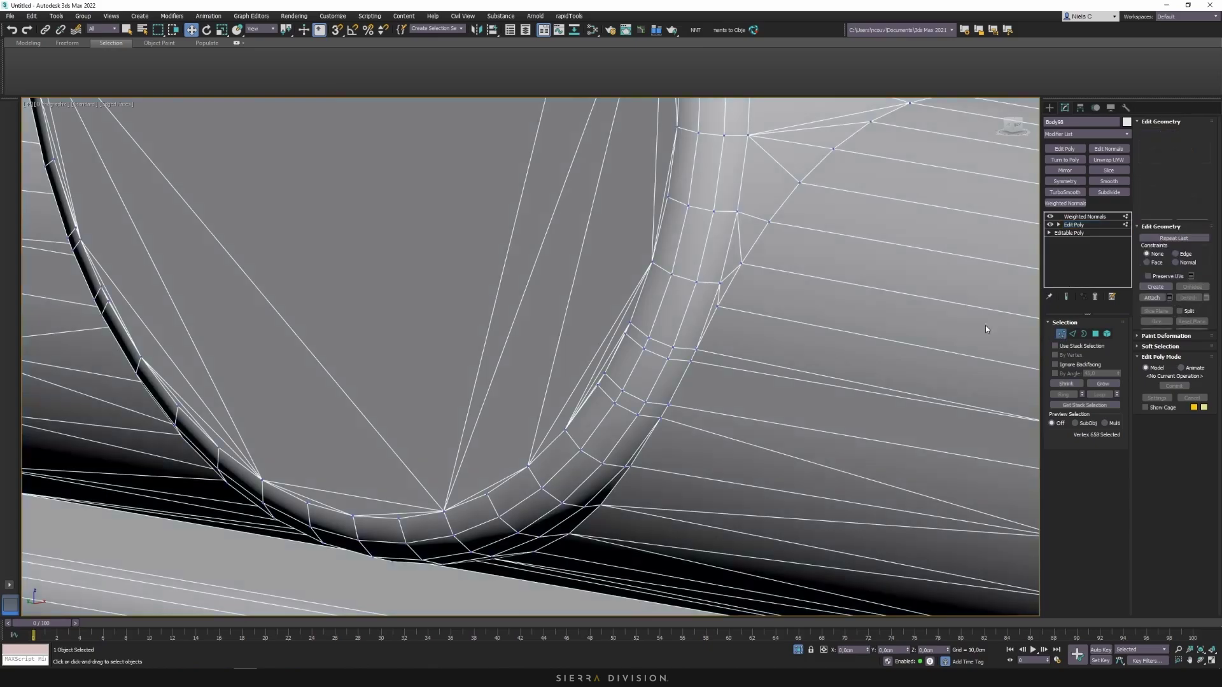
click(670, 357)
alt+middle_drag(670, 357, 701, 367)
scroll(697, 361, up, 2)
scroll(700, 358, down, 2)
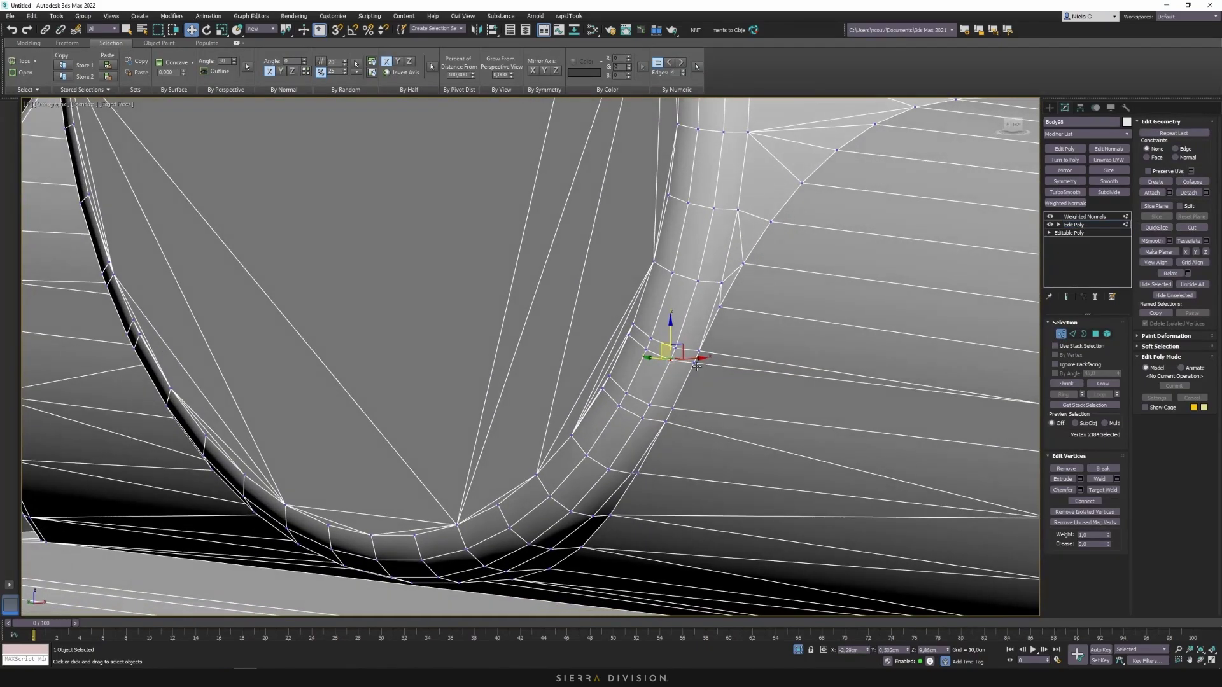
key(ctrl+shift+w)
click(694, 364)
click(699, 350)
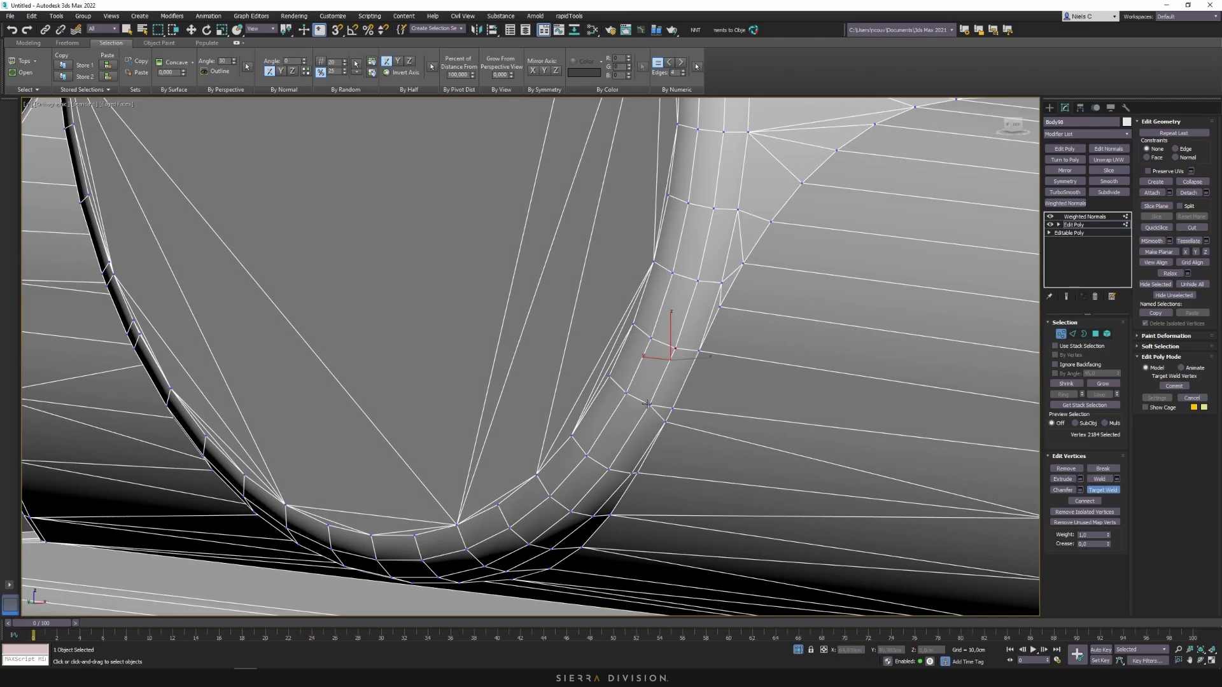
- Target-weld the doubled vertices of the narrow surplus segments on the opposite side of the cylinder's rim
scroll(668, 345, down, 5)
alt+middle_drag(668, 346, 742, 343)
middle_drag(434, 377, 543, 363)
scroll(509, 356, up, 5)
click(499, 362)
click(491, 346)
click(520, 356)
click(510, 342)
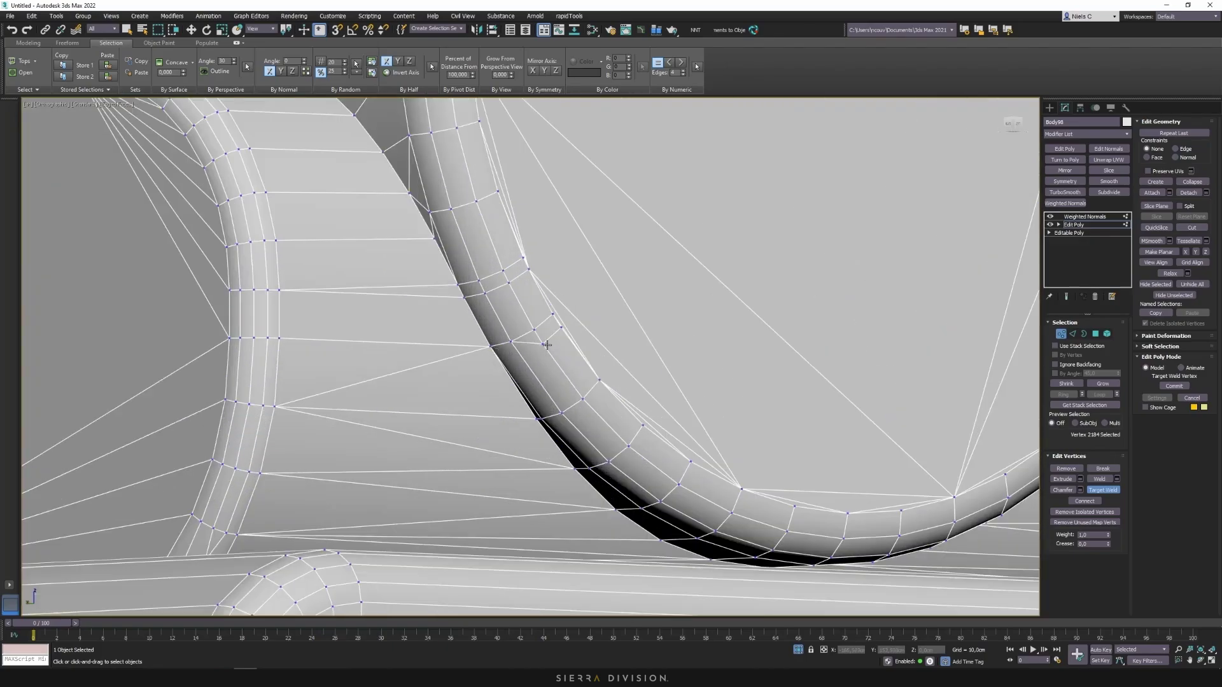
click(543, 345)
click(534, 330)
click(561, 328)
click(553, 314)
drag(467, 297, 523, 257)
key(w)
- Select the three edges crossing the cleaned rim bevel and slide them slightly using the Edge constraint
scroll(527, 332, down, 3)
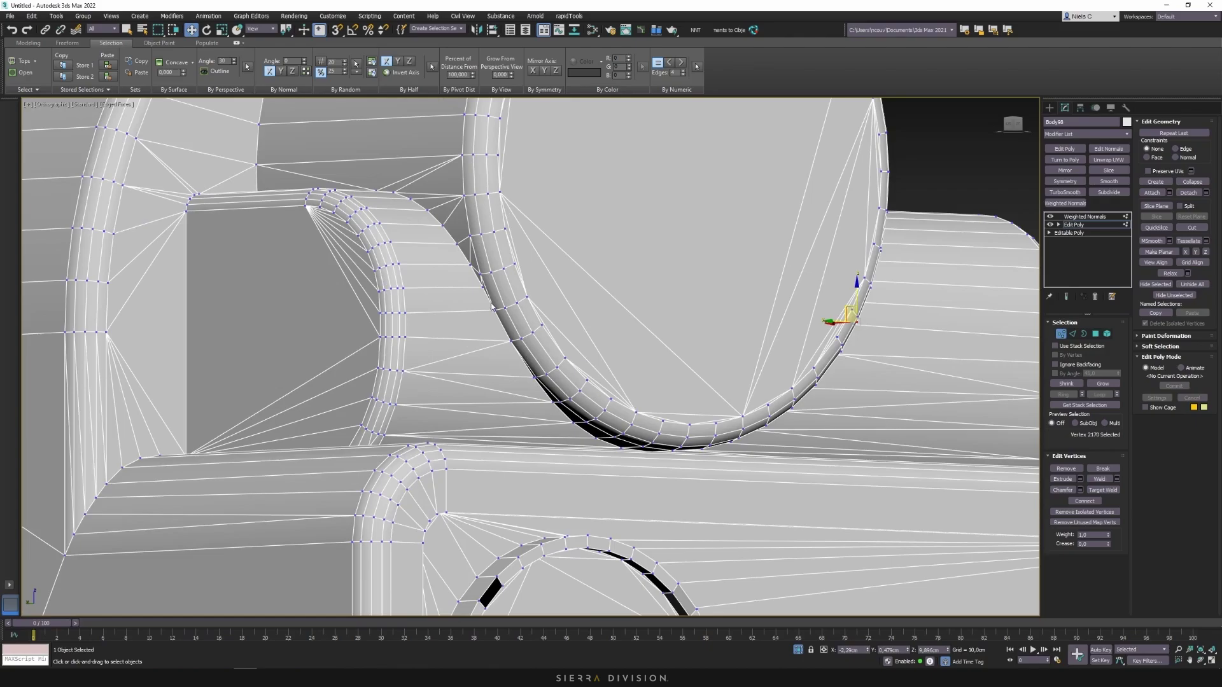
scroll(491, 307, up, 4)
key(2)
click(501, 350)
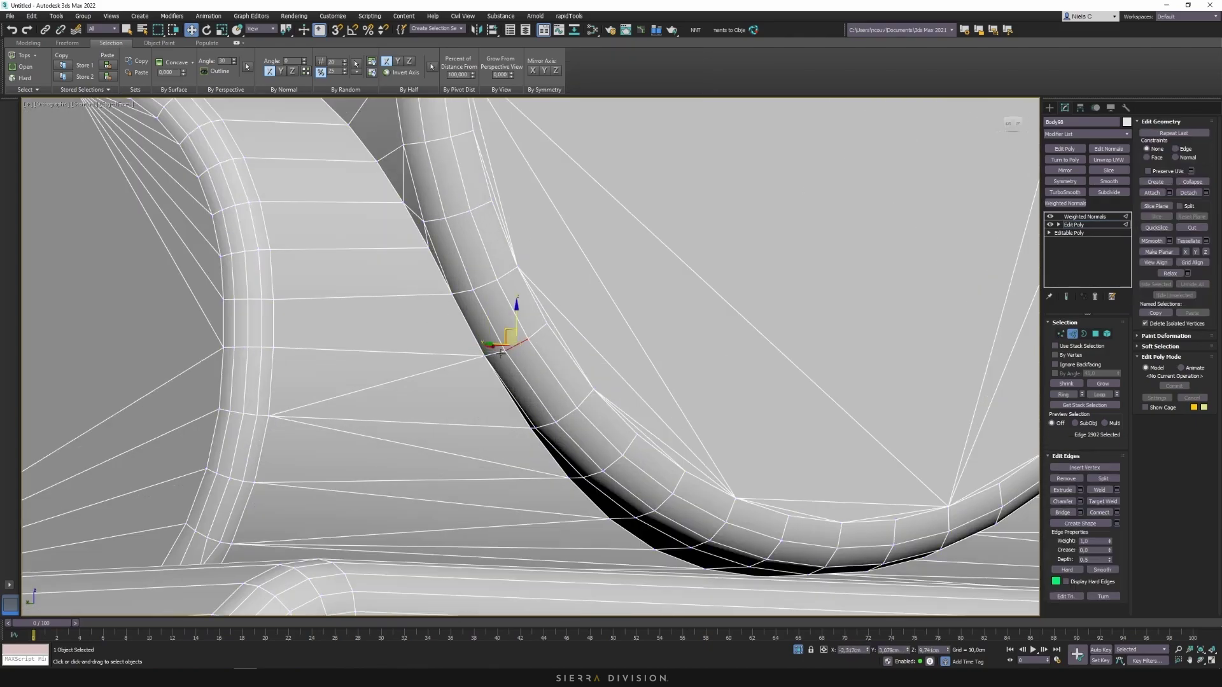
ctrl+click(499, 352)
ctrl+click(540, 333)
alt+middle_drag(535, 318, 474, 332)
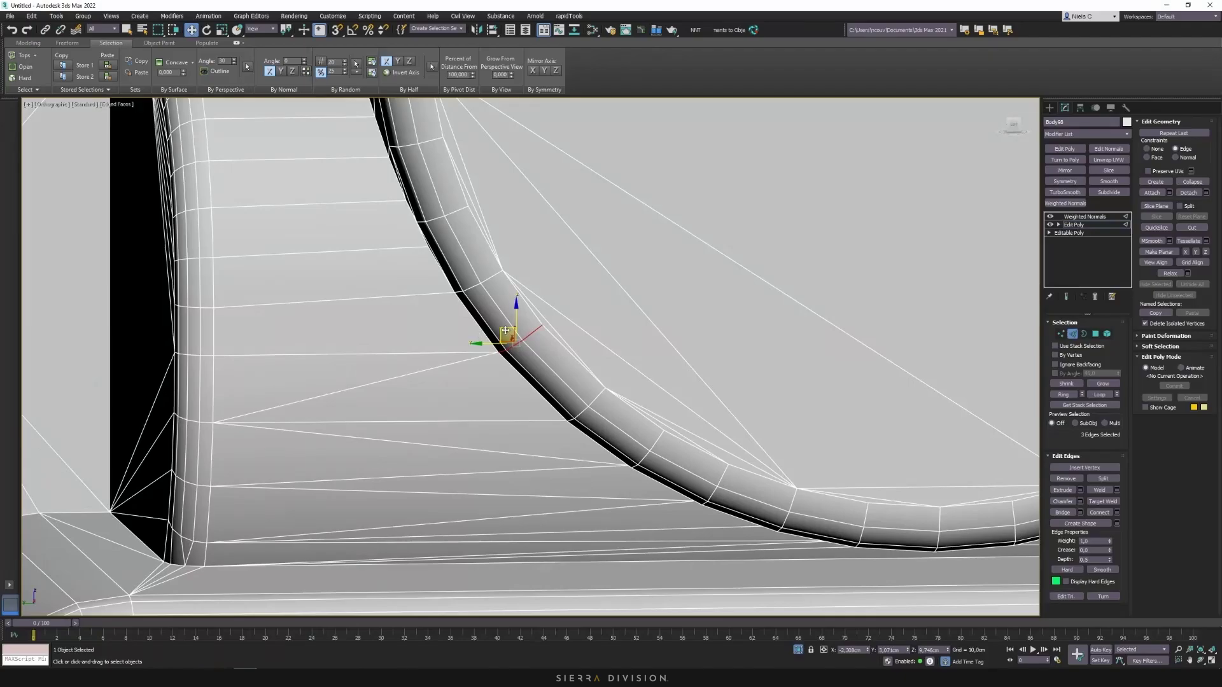
drag(505, 330, 506, 340)
- Check the cleaned rim of the upper cylinder from both sides, including its smooth shading with wireframe edges hidden
scroll(606, 326, down, 4)
alt+middle_drag(606, 326, 516, 350)
scroll(732, 376, up, 3)
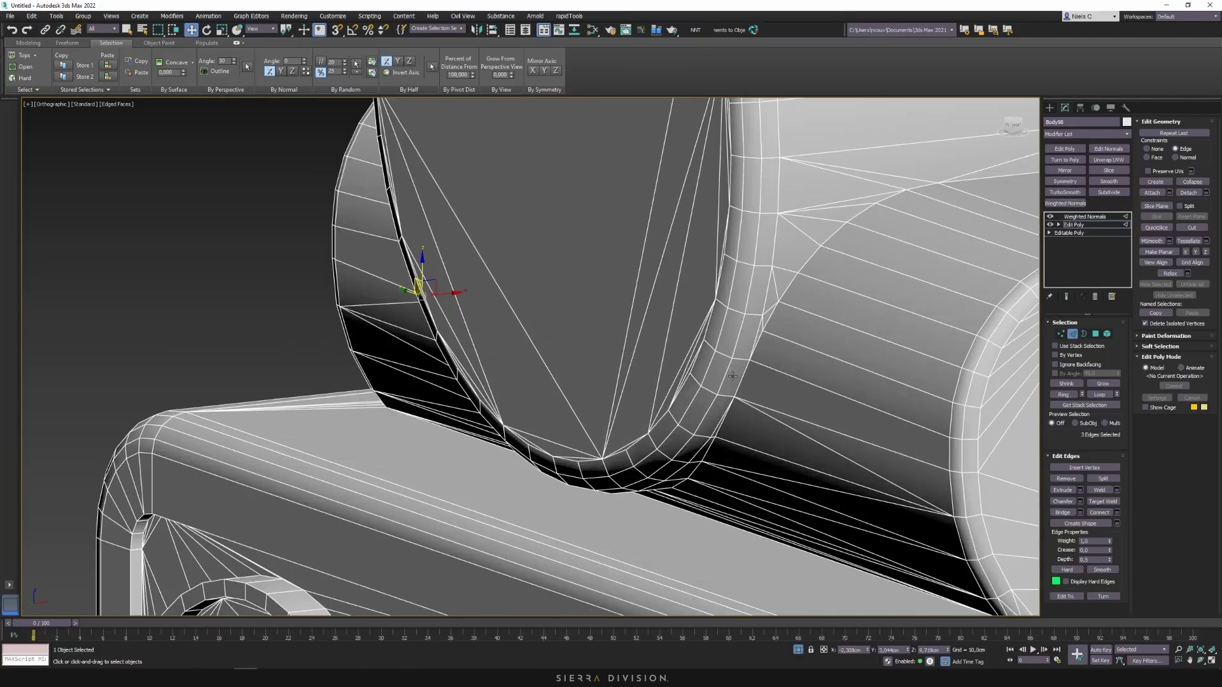
scroll(732, 376, down, 10)
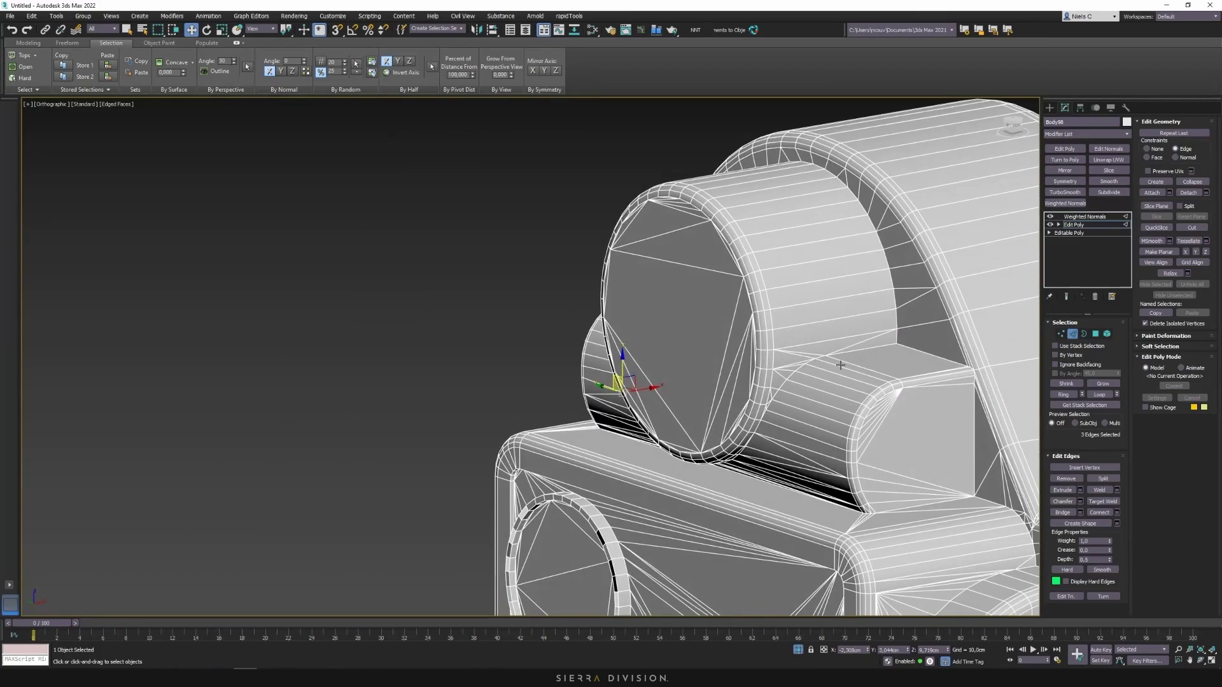
scroll(841, 365, up, 4)
click(1060, 334)
scroll(630, 377, up, 4)
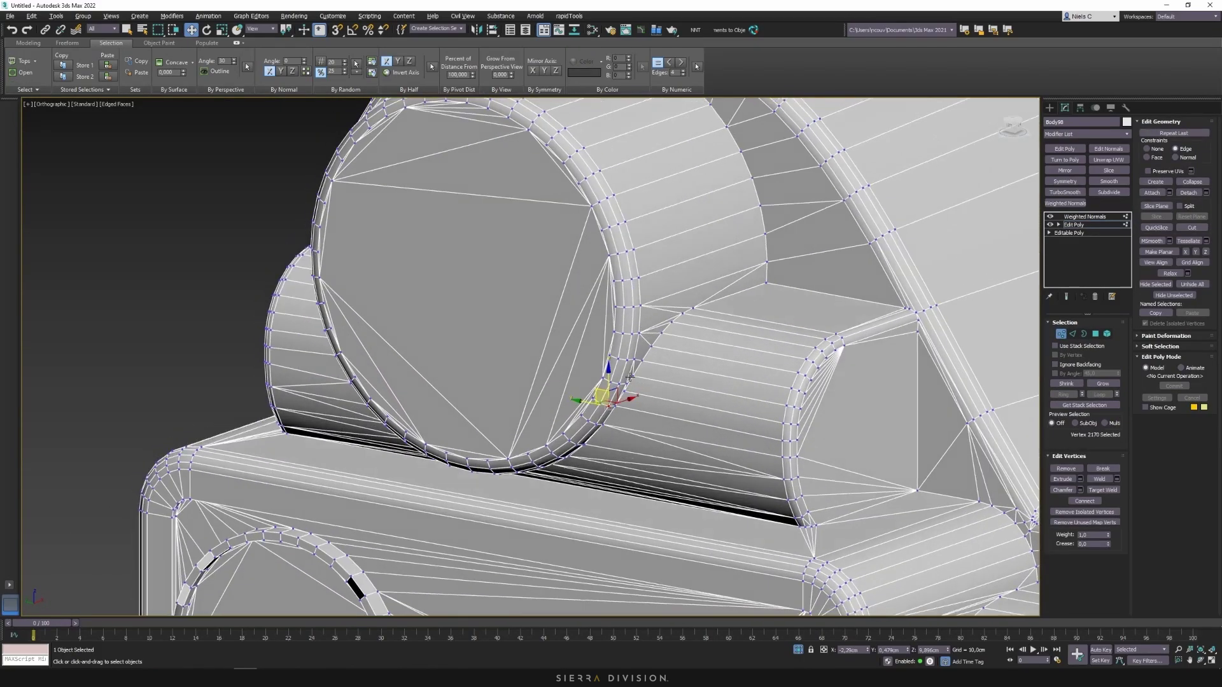
alt+middle_drag(630, 377, 628, 369)
click(1061, 335)
key(F4)
scroll(627, 404, up, 4)
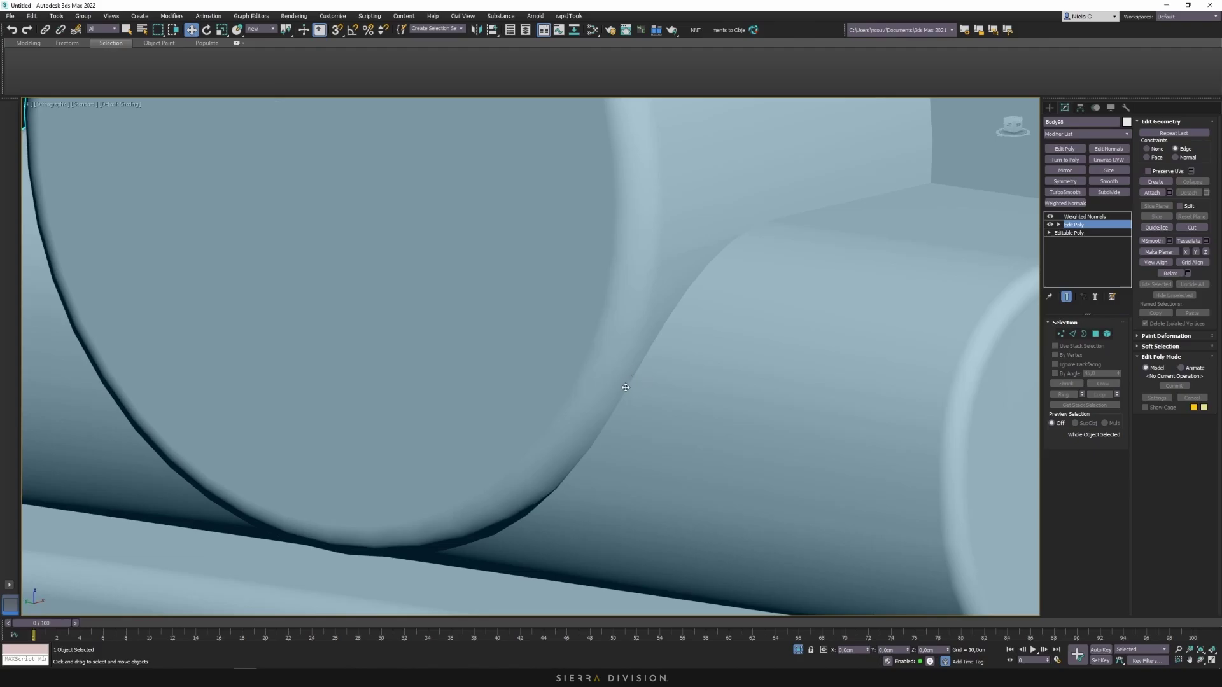
scroll(634, 386, down, 8)
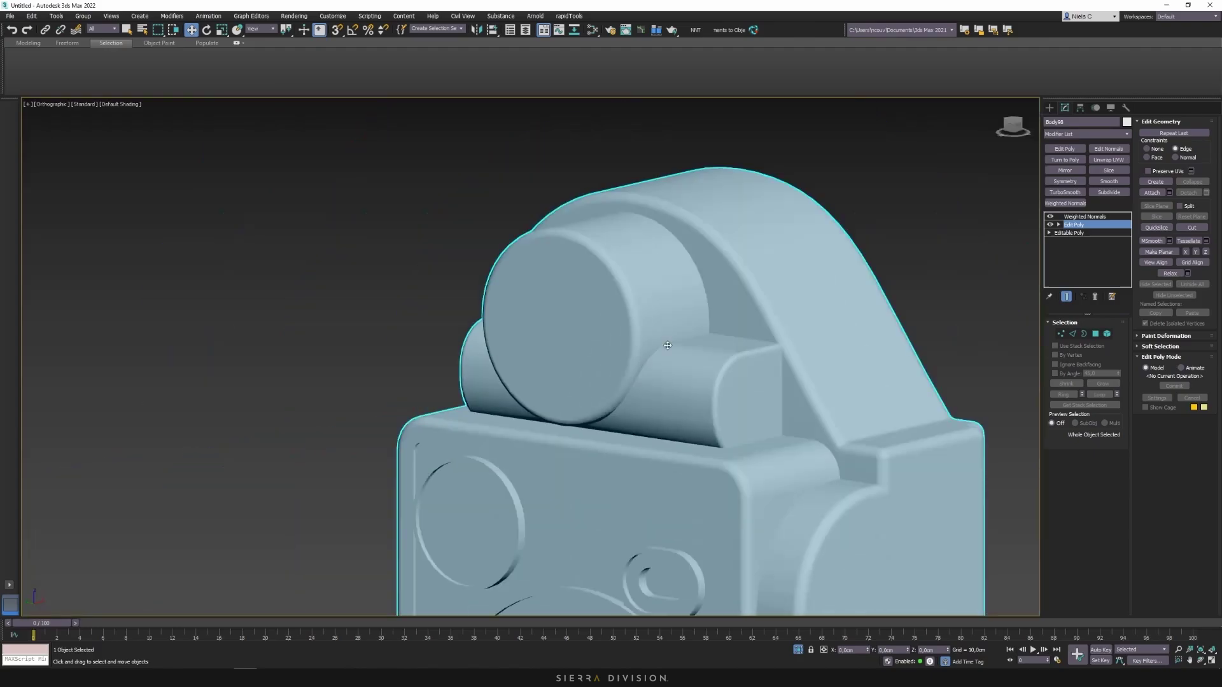
- Examine the vertices and edges at the corner where the slanted rounded edge meets the horizontal one beside the curved block
scroll(705, 358, up, 5)
scroll(809, 430, up, 2)
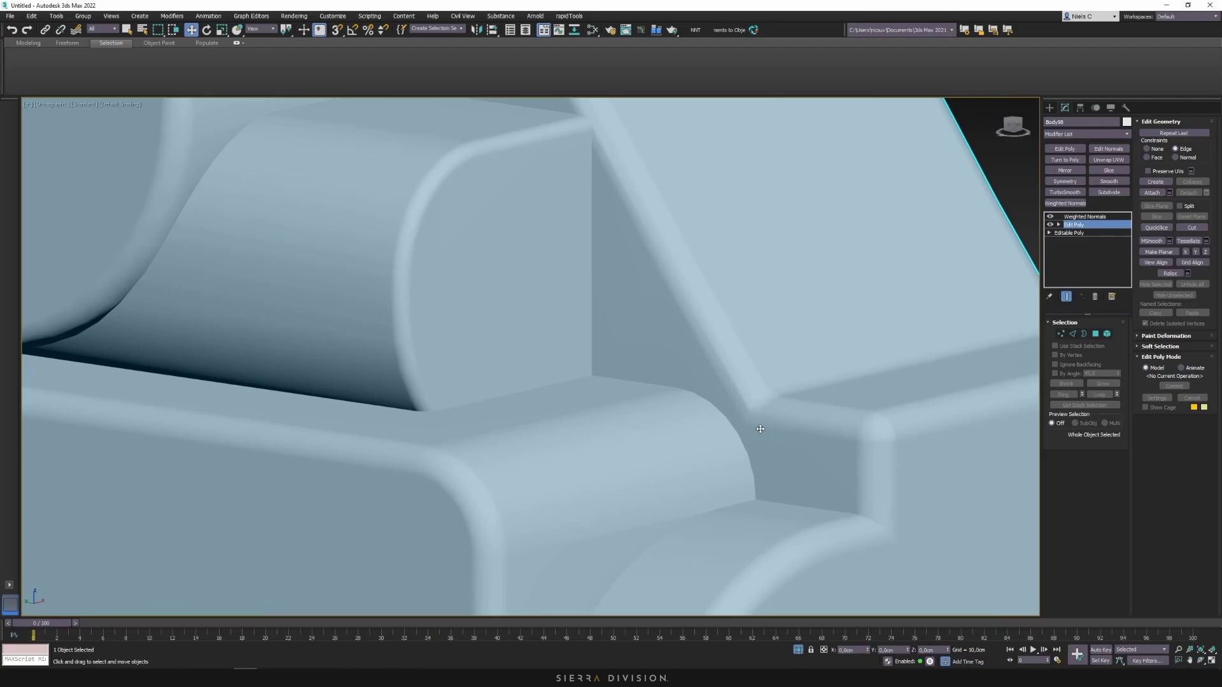
scroll(764, 398, up, 3)
click(1061, 334)
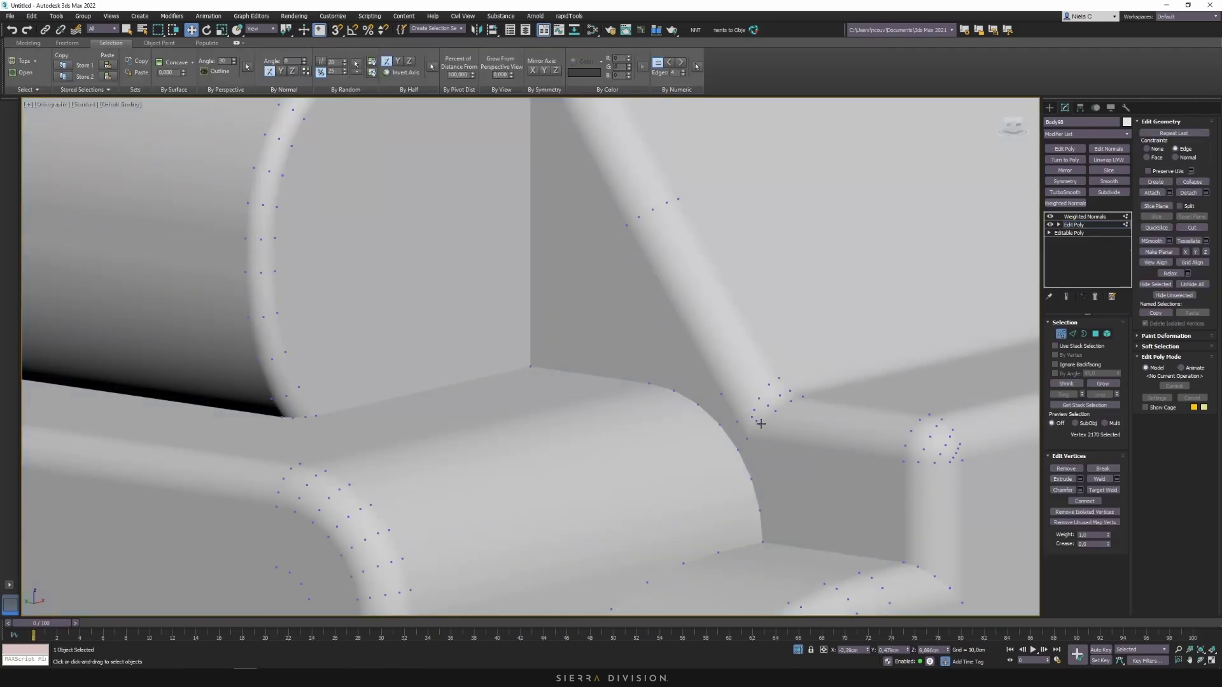
key(F4)
scroll(758, 401, up, 4)
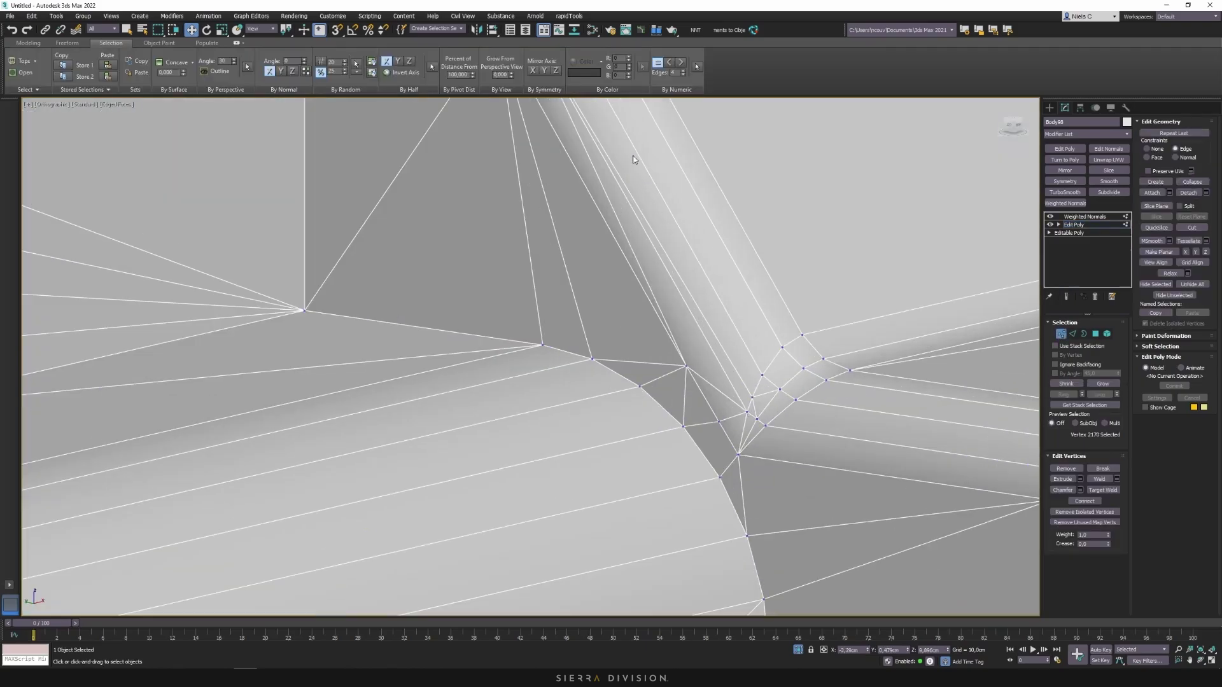
scroll(681, 294, down, 2)
scroll(624, 217, up, 3)
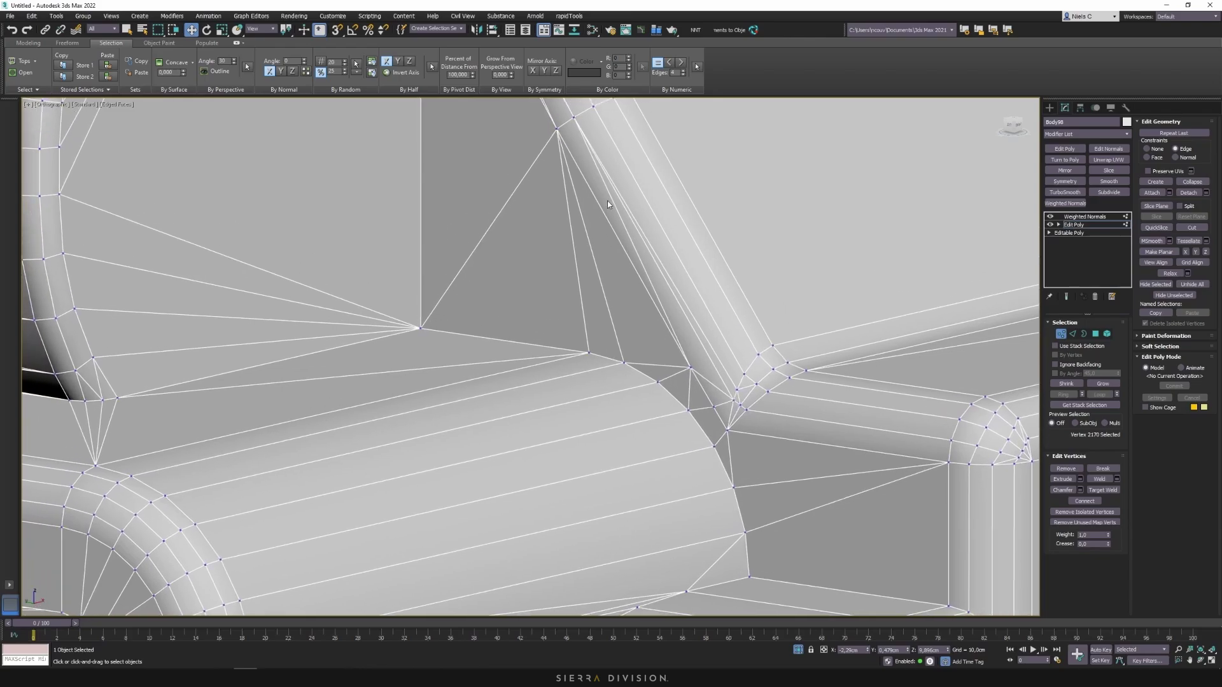
middle_drag(579, 133, 635, 207)
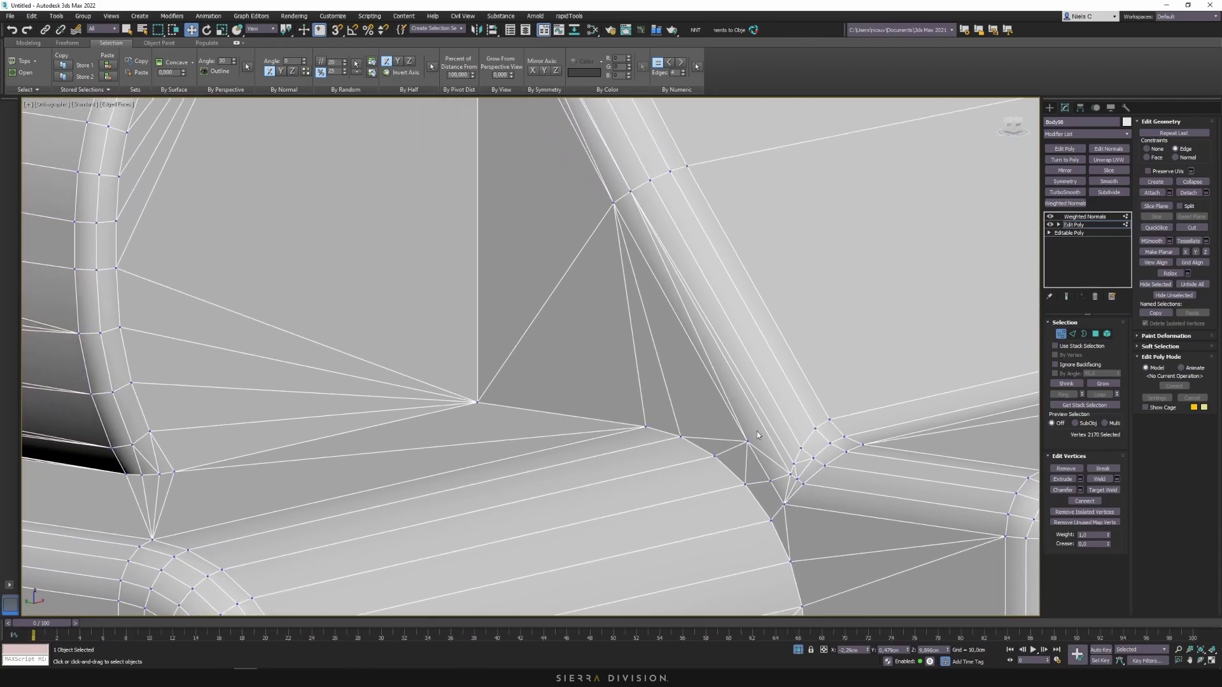
scroll(800, 474, up, 3)
key(ctrl+w)
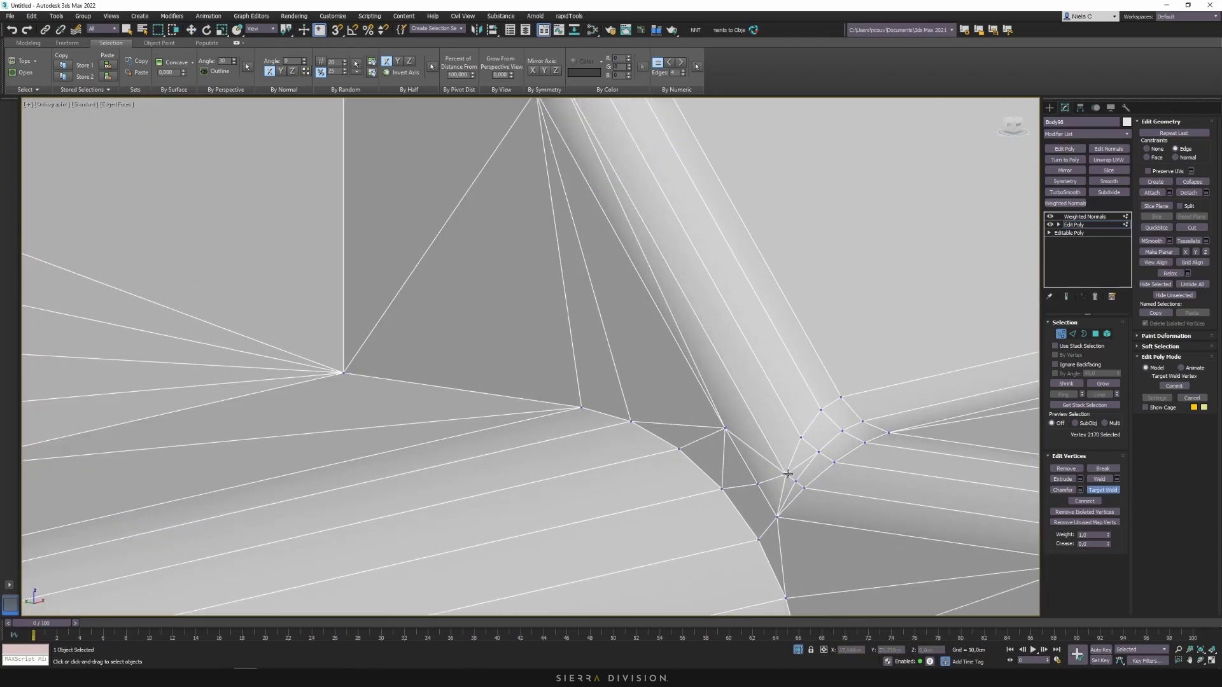
right_click(807, 478)
click(1061, 334)
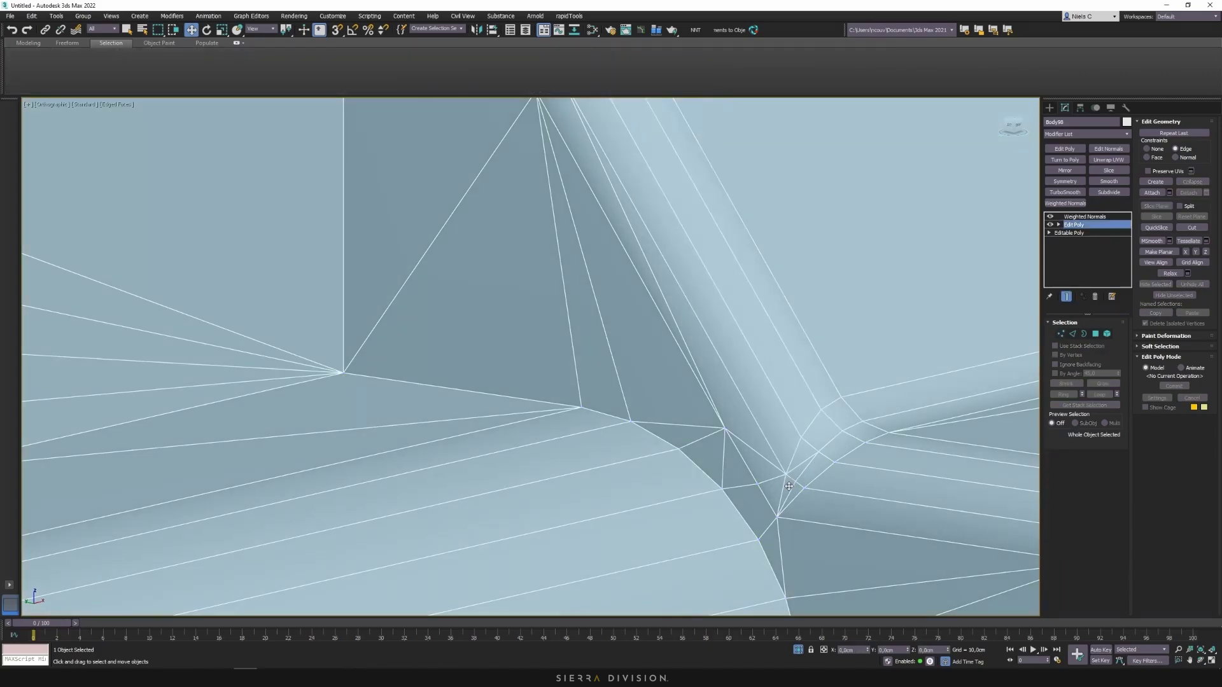
- Check the shading where the small curved wall meets the rounded ledge on the body, with wireframe edges hidden
key(F4)
key(F4)
scroll(790, 491, down, 8)
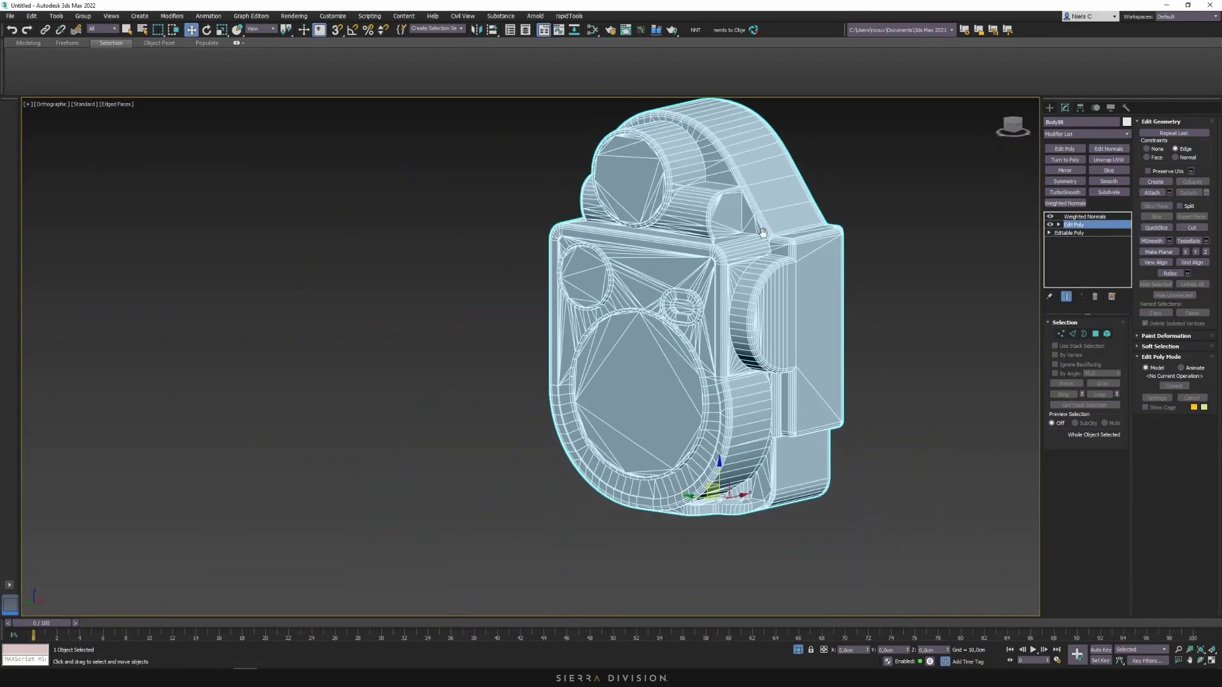
scroll(731, 536, up, 4)
scroll(731, 536, up, 6)
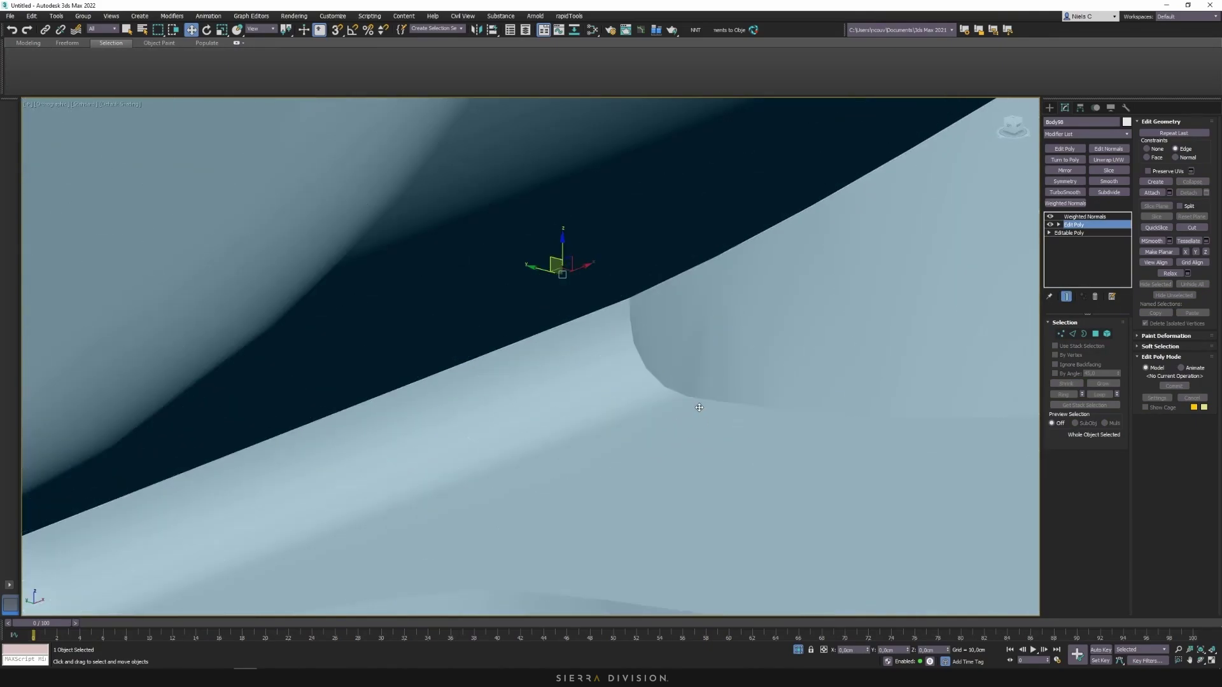
- Target-weld the surplus vertex onto its close neighbour at the foot of the small curved wall, where the rounded ledge ends
click(1060, 334)
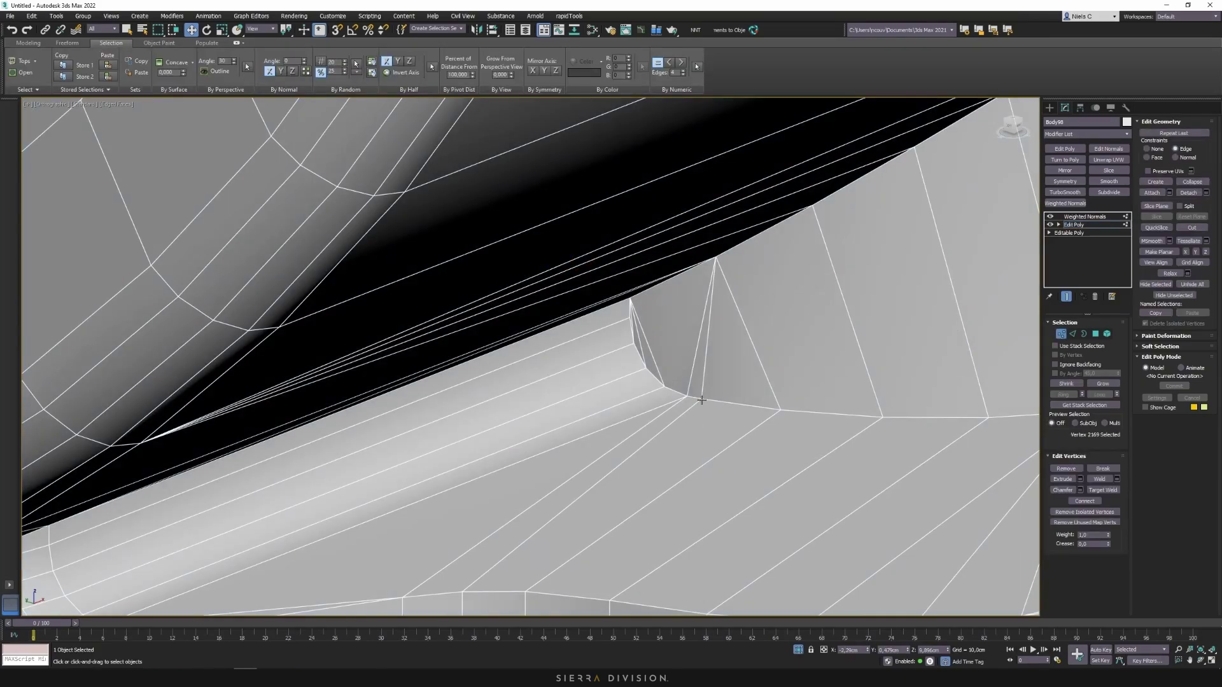
key(F4)
scroll(702, 401, down, 4)
alt+middle_drag(702, 400, 675, 381)
key(F4)
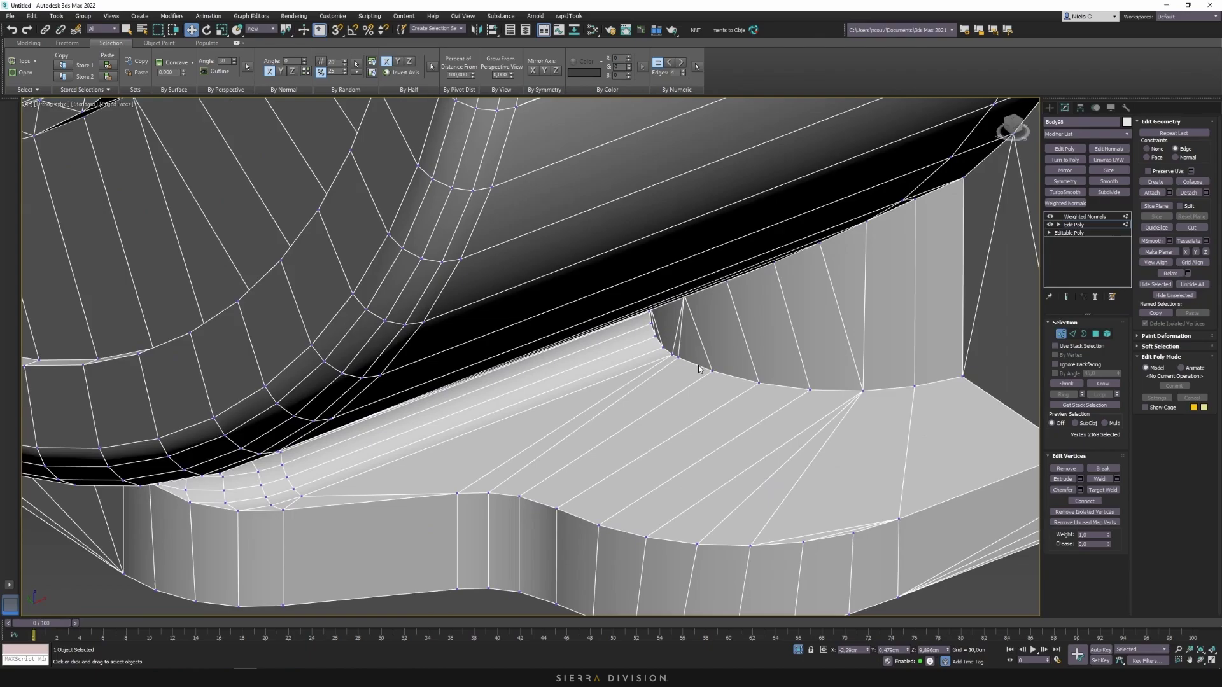
click(677, 356)
key(ctrl+shift+w)
click(679, 358)
click(672, 354)
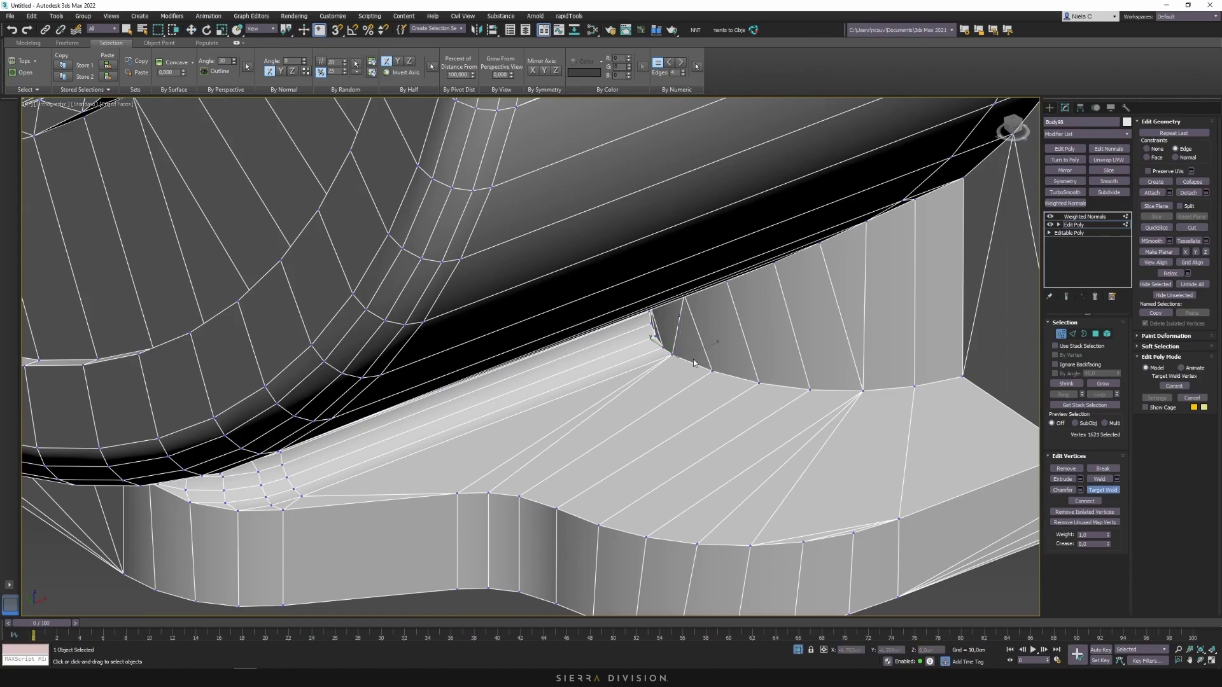
key(ctrl+z)
click(679, 358)
click(672, 355)
key(F4)
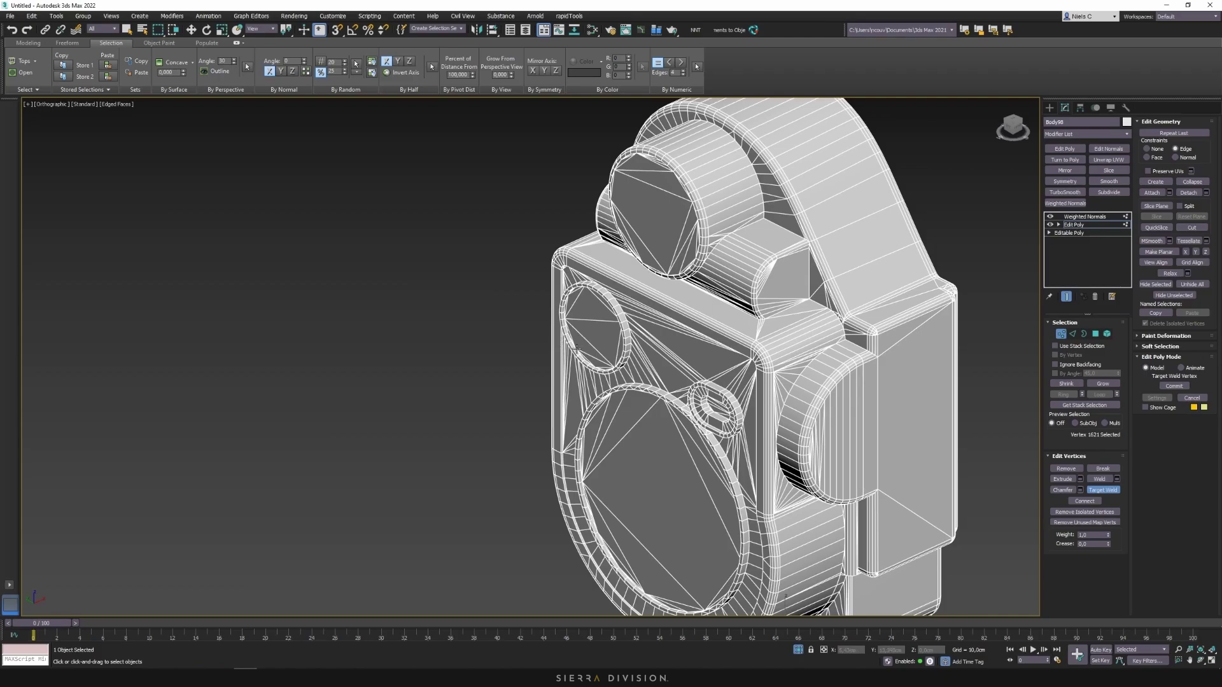
- Review the body's overall topology, and the complete camera with all its parts, in wireframe shading
scroll(576, 349, down, 2)
alt+middle_drag(603, 380, 564, 385)
scroll(691, 326, up, 3)
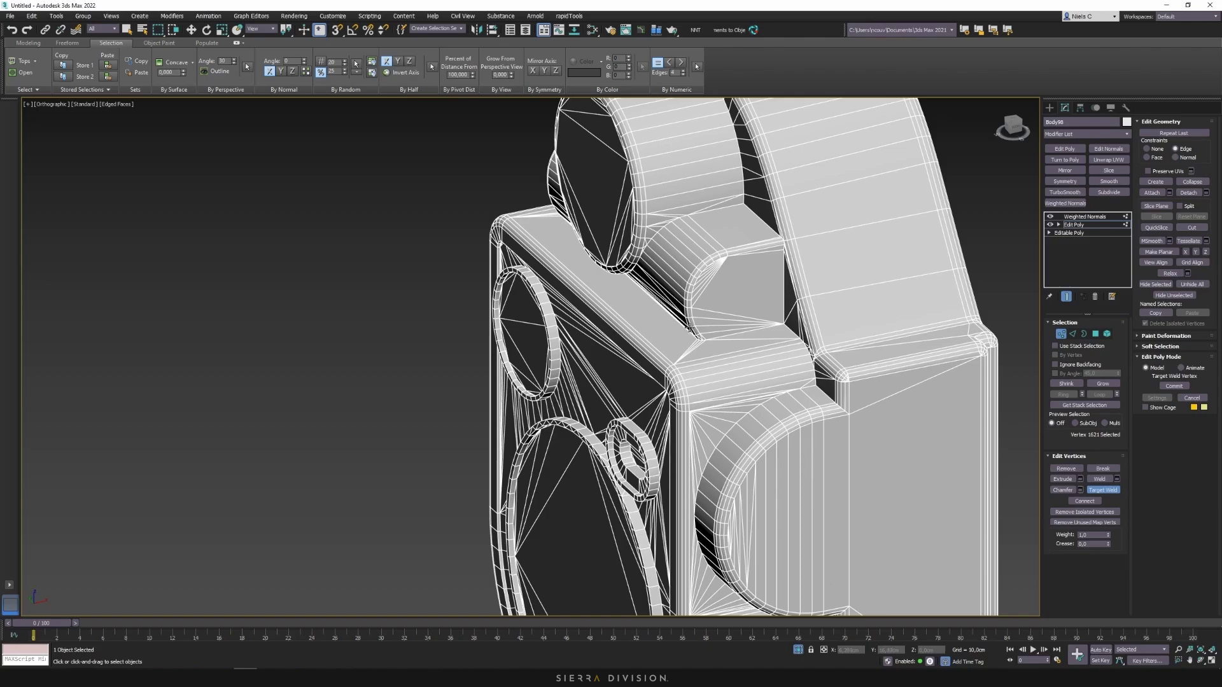
scroll(691, 324, down, 5)
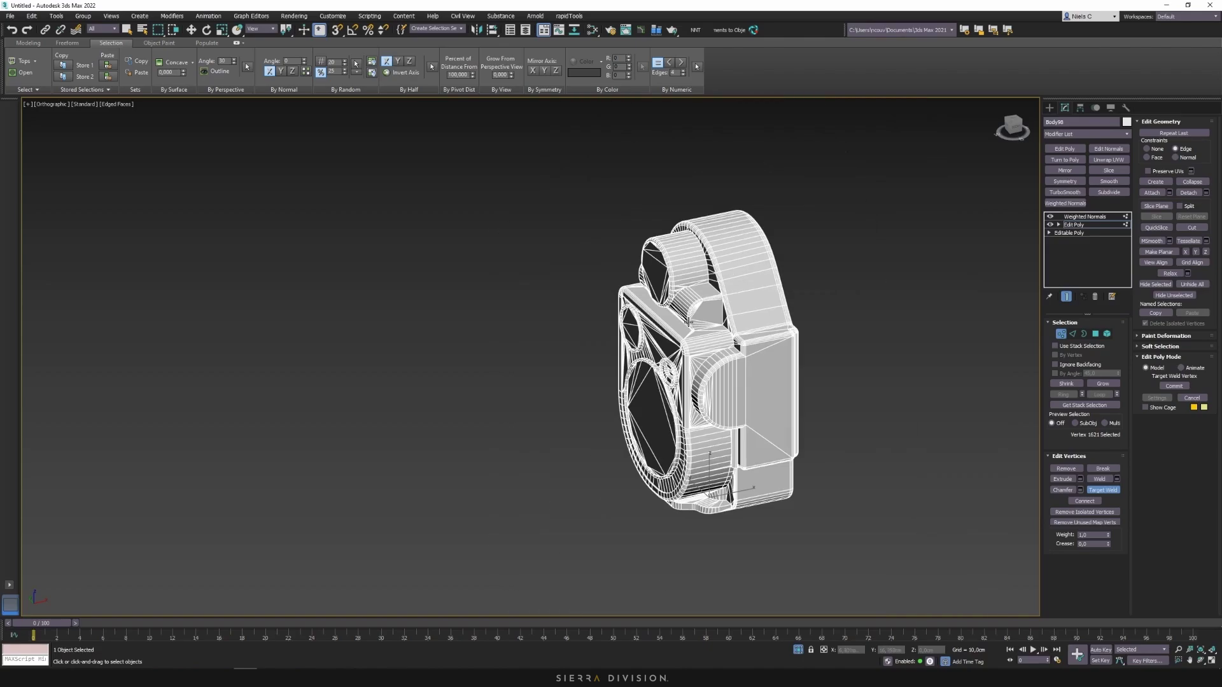
alt+middle_drag(728, 329, 767, 336)
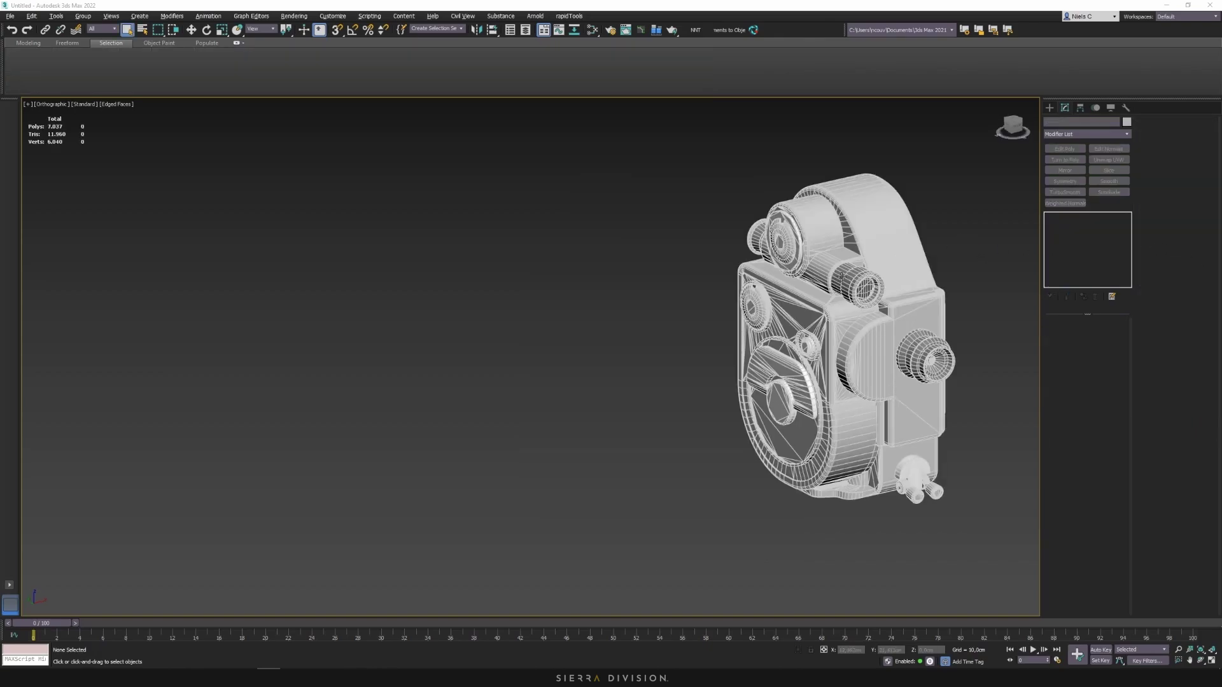
middle_drag(946, 287, 802, 274)
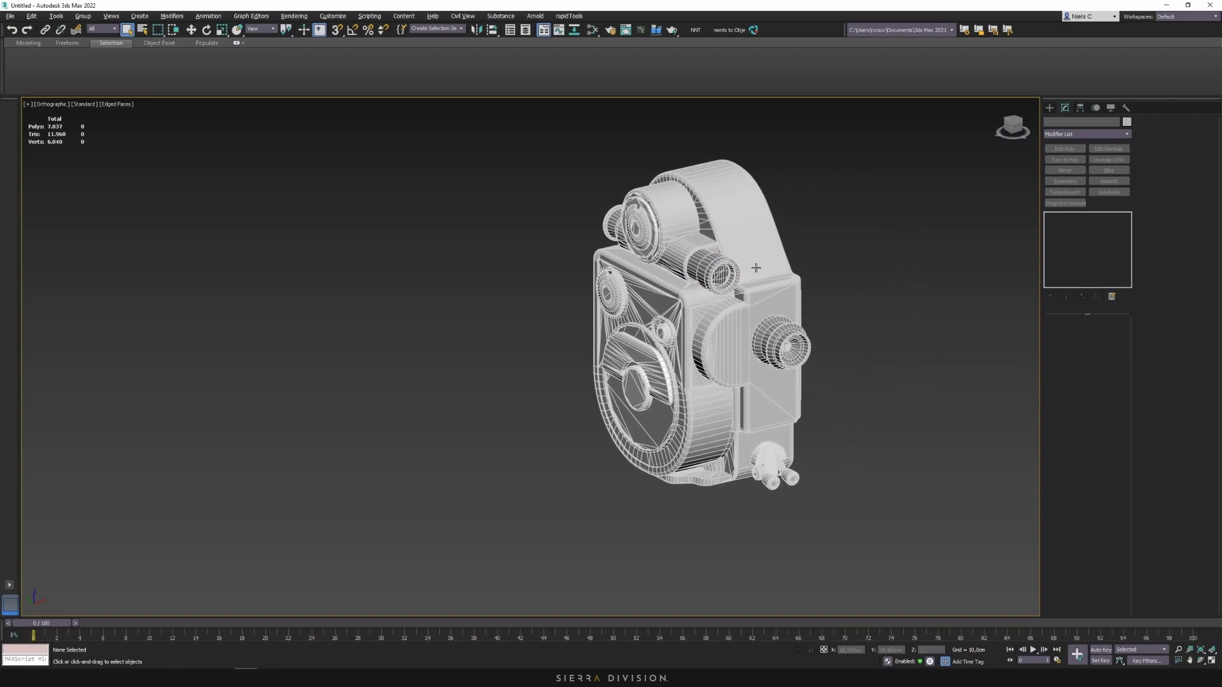
alt+middle_drag(707, 266, 714, 261)
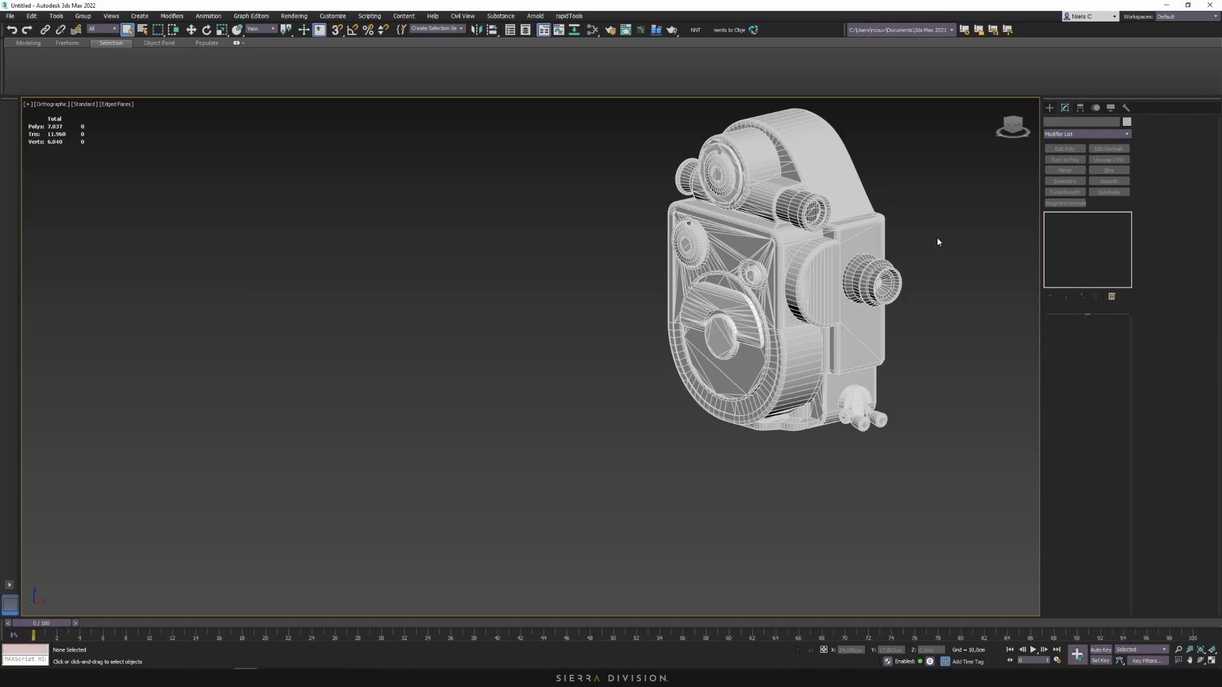
scroll(936, 242, up, 2)
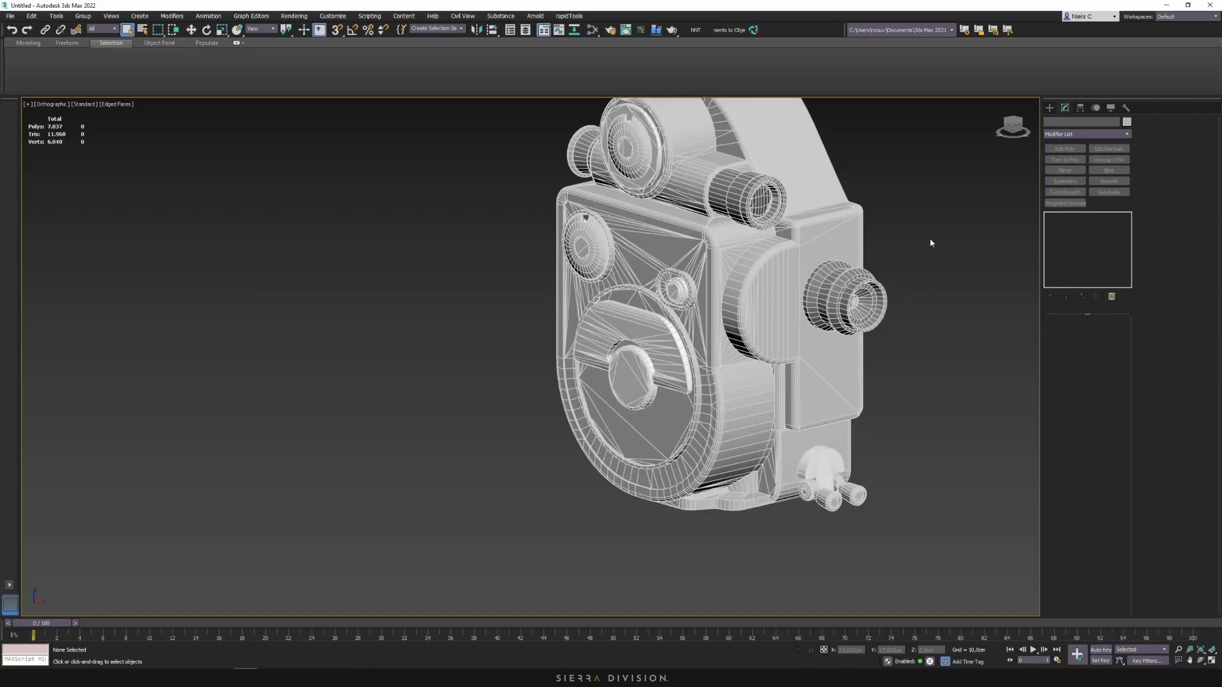
- Isolate the stepped eyepiece on the camera's side in the Left view and start editing its polygons
click(847, 291)
alt+middle_drag(847, 291, 804, 284)
scroll(867, 251, up, 3)
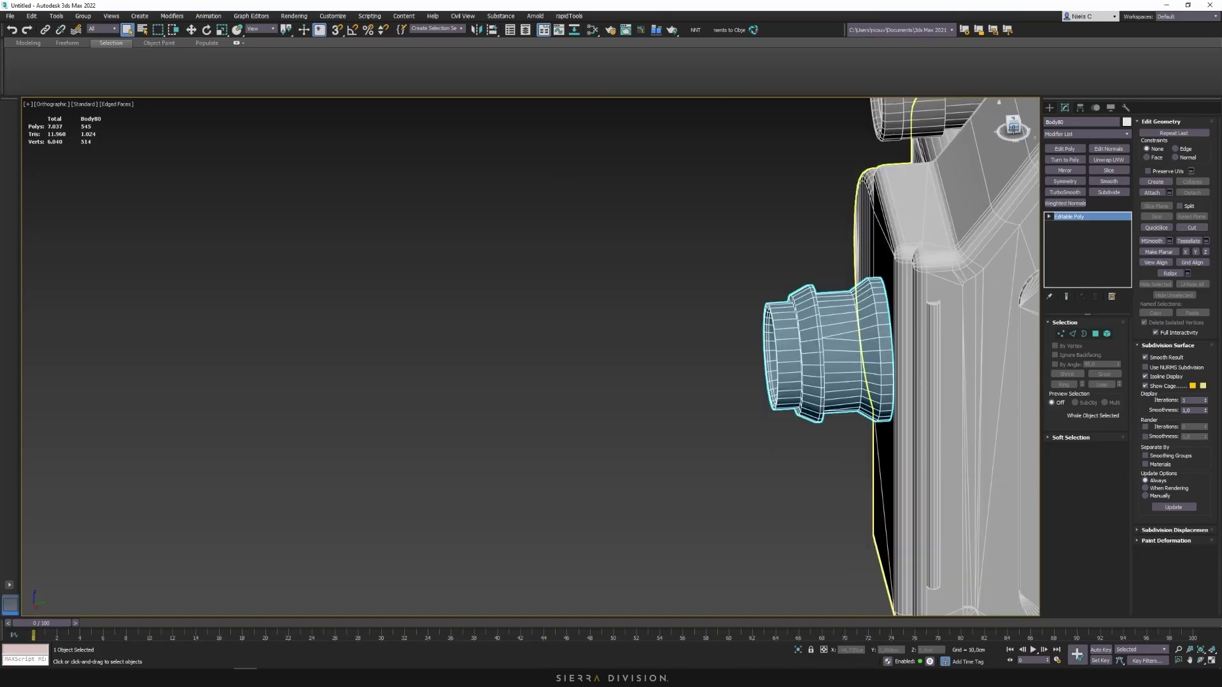
alt+middle_drag(1013, 129, 1018, 275)
key(alt+q)
click(1014, 127)
click(1096, 333)
middle_drag(560, 191, 742, 285)
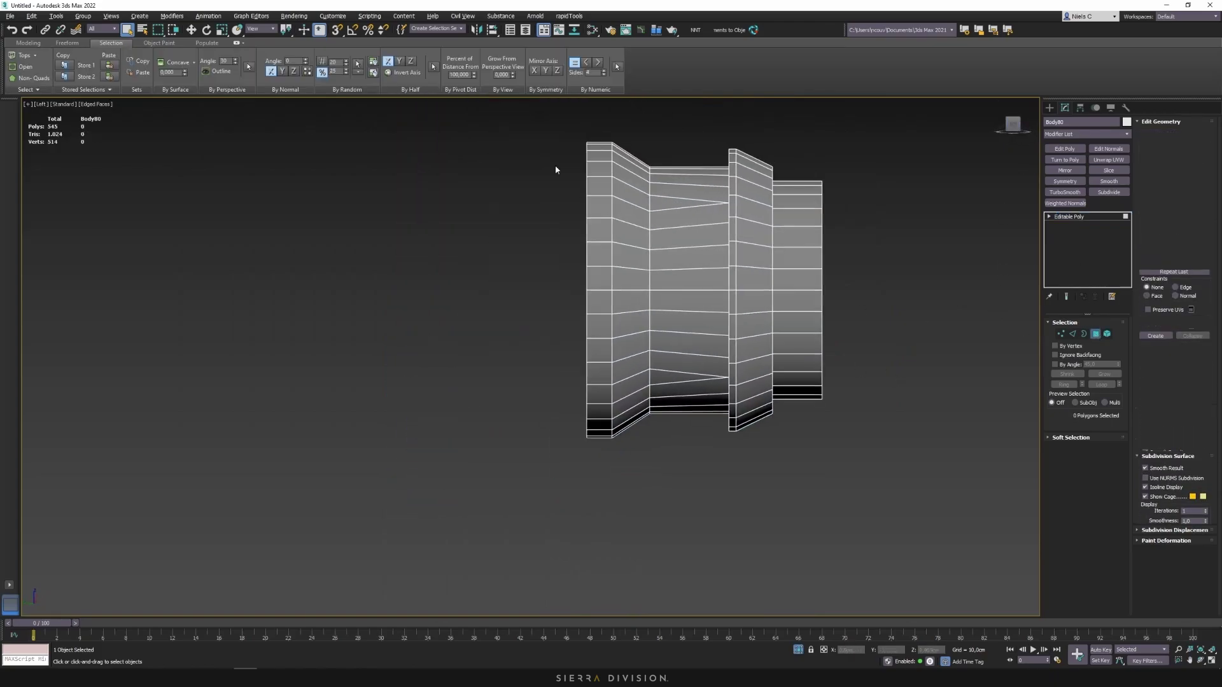
- Delete the polygons of the flat end cap hidden against the camera body and return to the complete model
key(ctrl+a)
alt+drag(898, 470, 599, 117)
alt+middle_drag(639, 159, 695, 176)
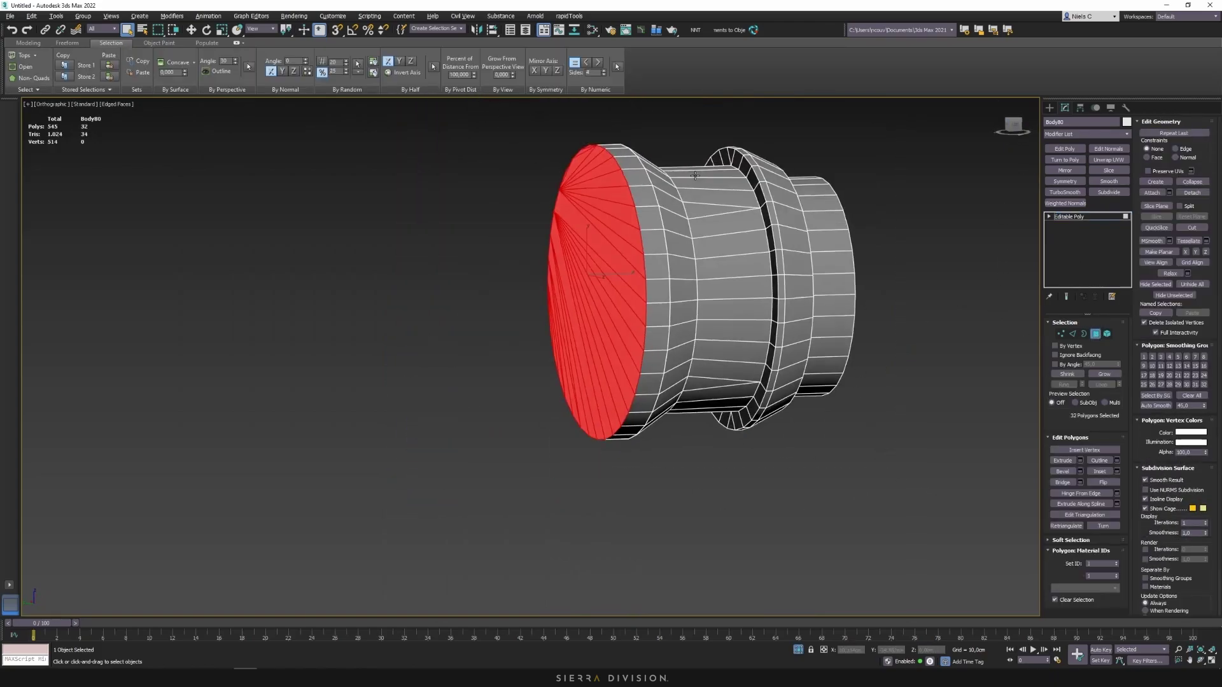
key(Delete)
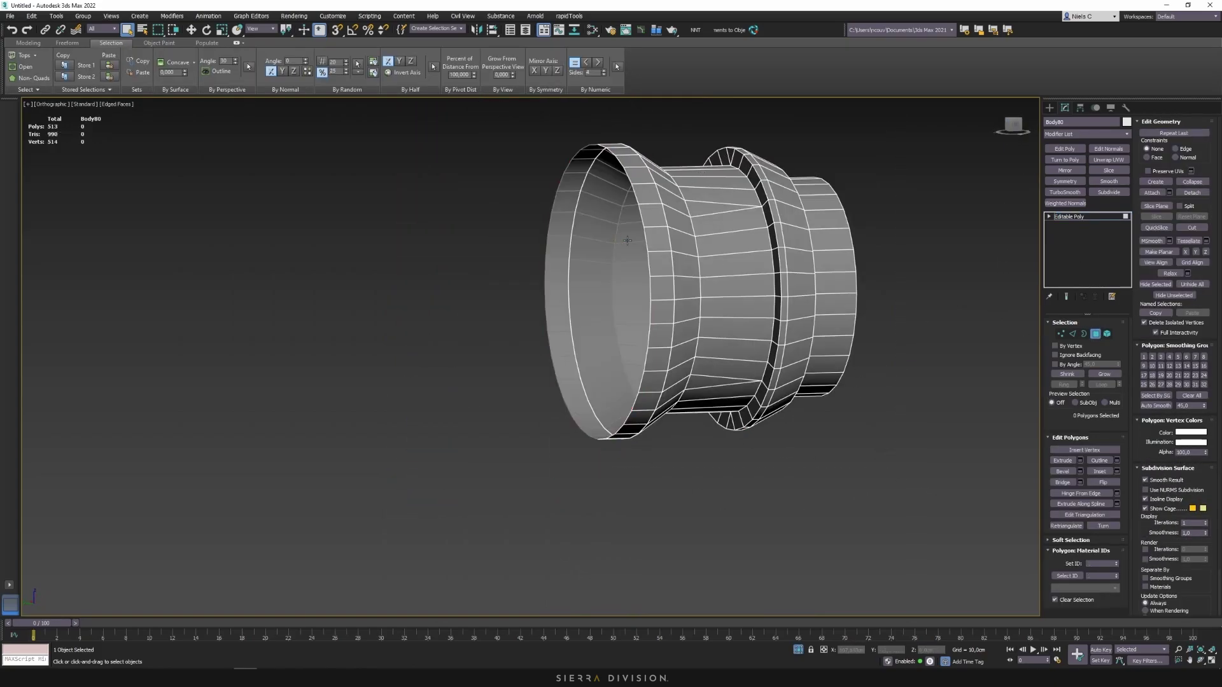
click(795, 652)
key(4)
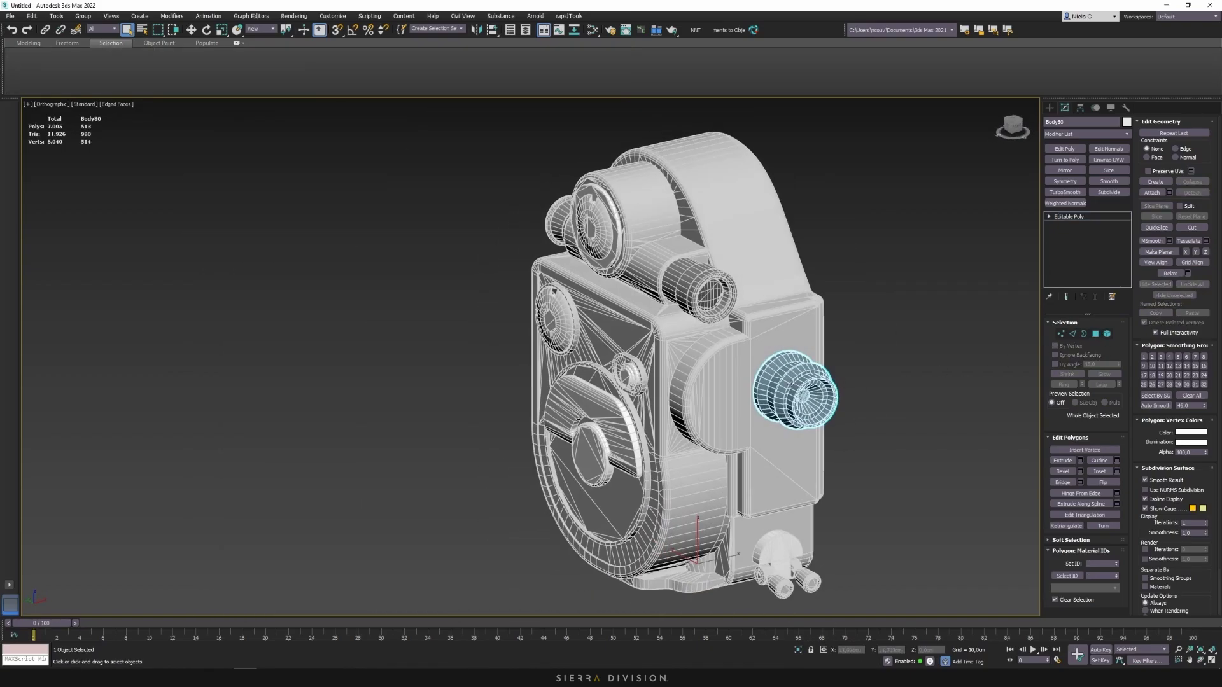
- Isolate the small lens inside the stepped eyepiece in the Right view and start editing its polygons
scroll(795, 392, up, 5)
click(808, 405)
alt+middle_drag(808, 405, 663, 395)
key(alt+q)
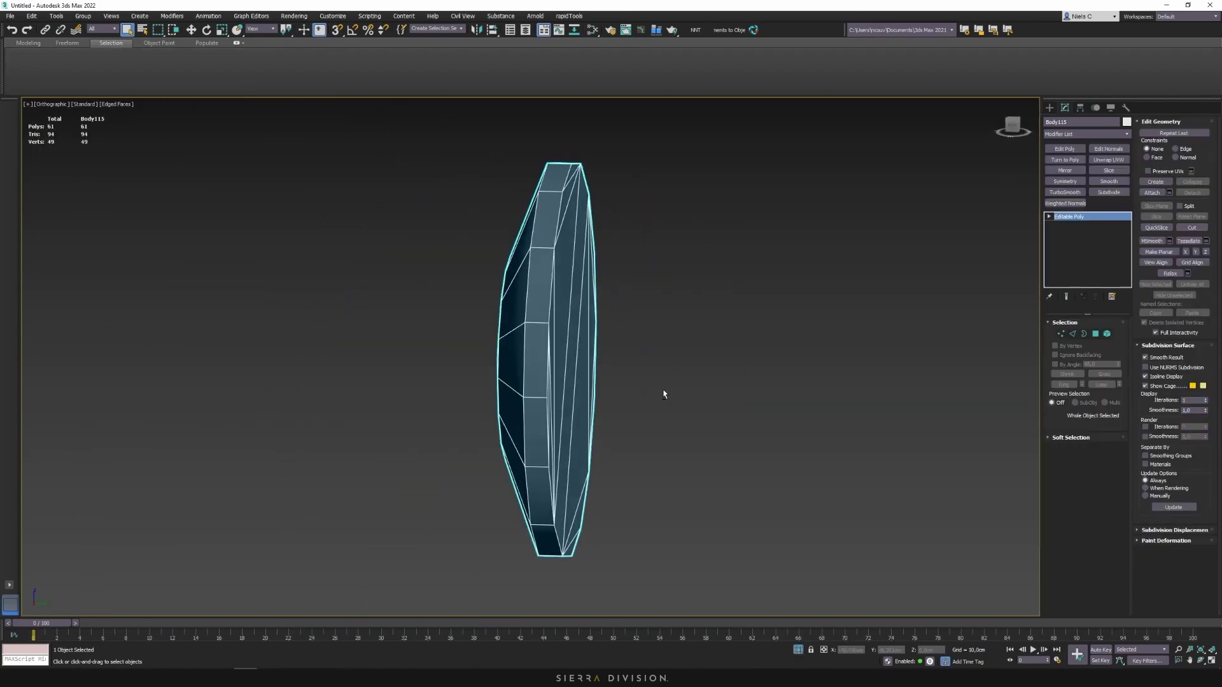
click(1013, 125)
key(4)
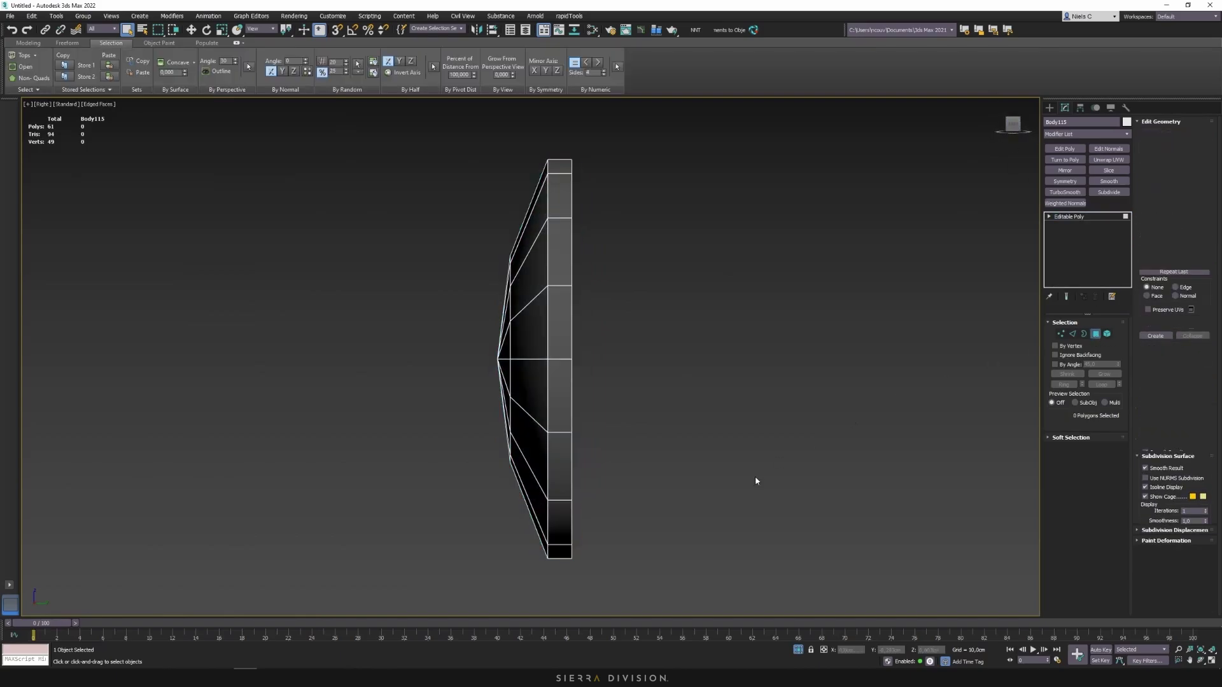
- Delete the lens's hidden flat back and rim polygons, with the complete camera shown again
scroll(704, 567, down, 4)
drag(704, 567, 655, 364)
click(798, 649)
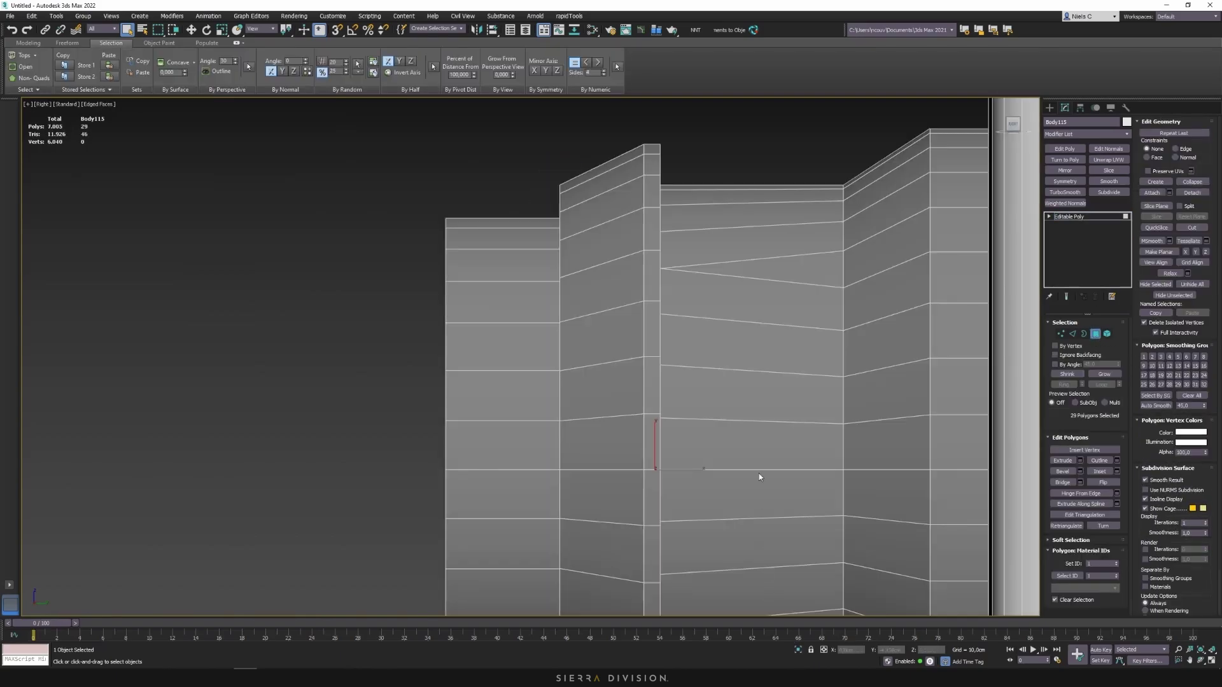
alt+middle_drag(756, 477, 793, 380)
key(Delete)
scroll(662, 420, down, 6)
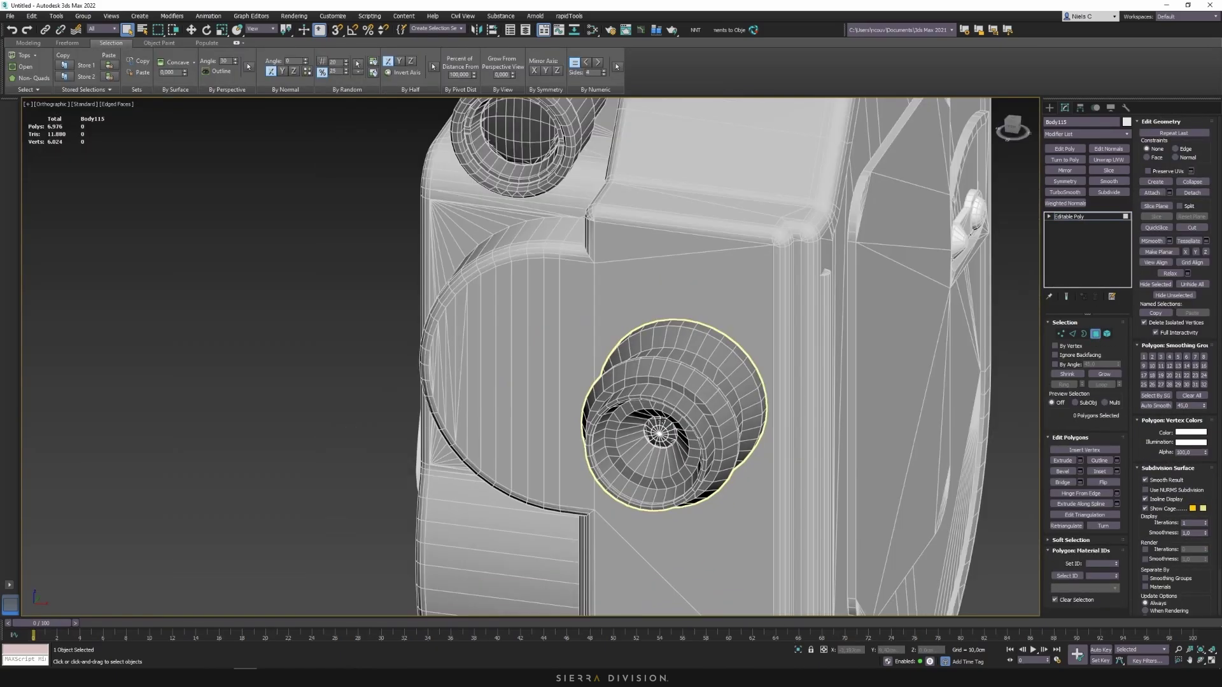
- Inspect the lens disc of the upper tube in isolation and the round knob at the centre of the front dial
key(4)
middle_drag(529, 136, 846, 204)
click(619, 169)
key(alt+q)
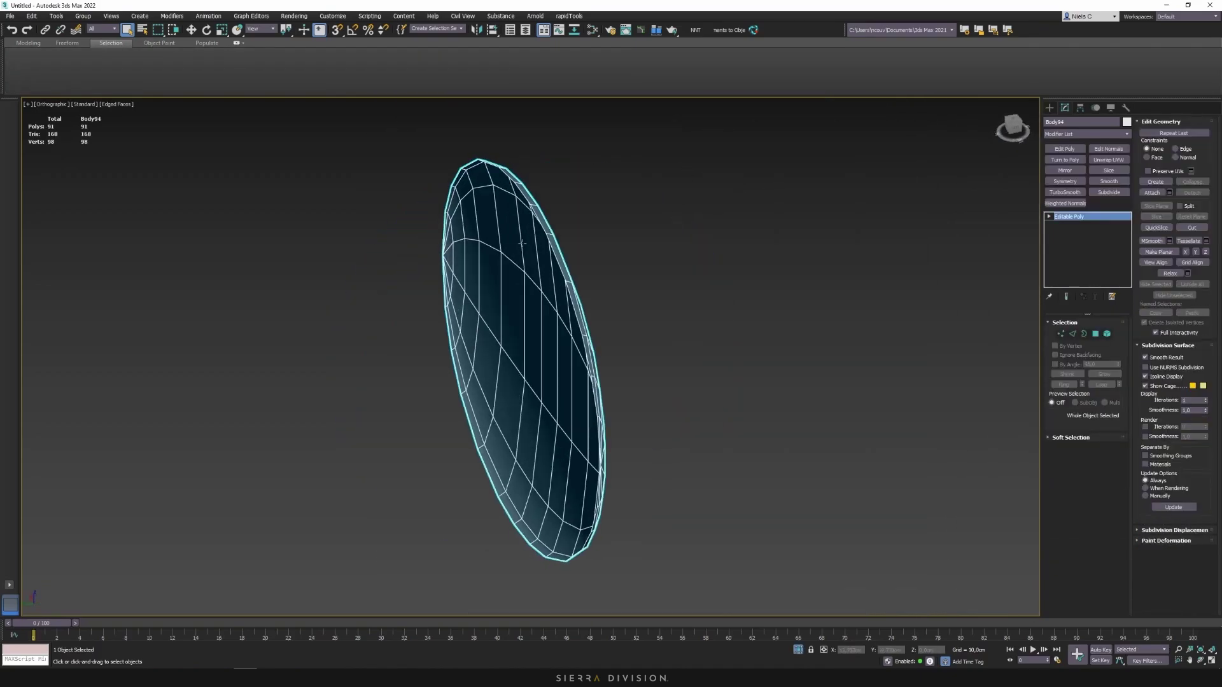
click(798, 650)
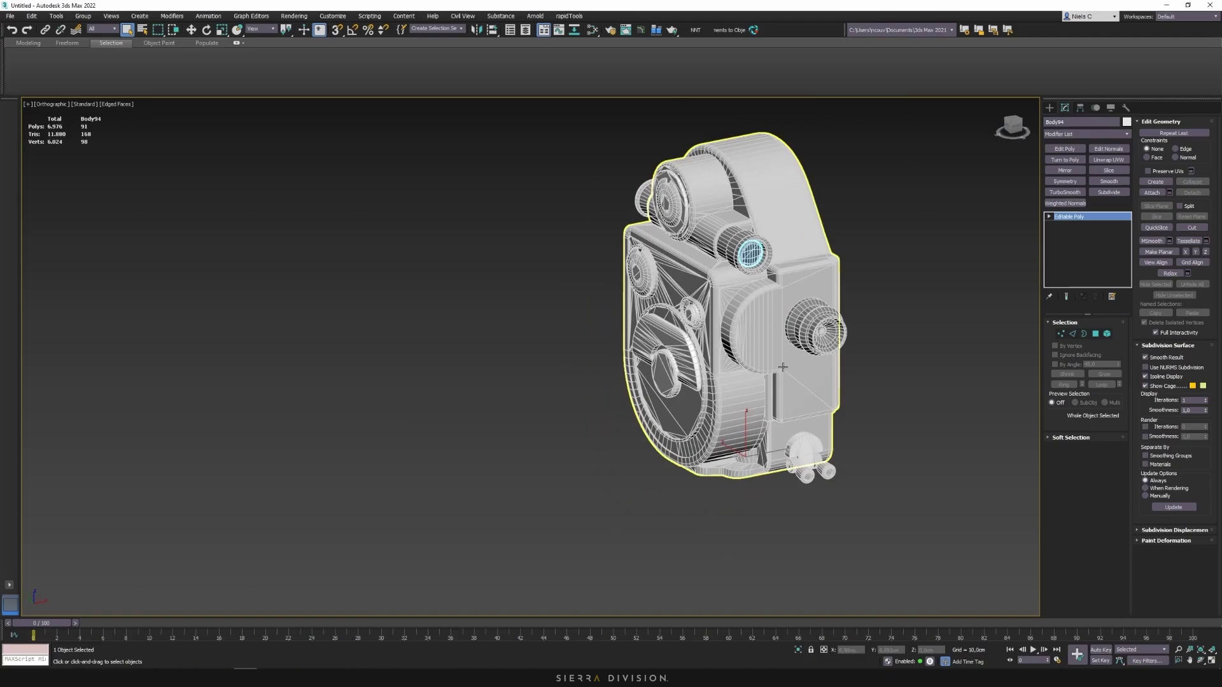
click(673, 372)
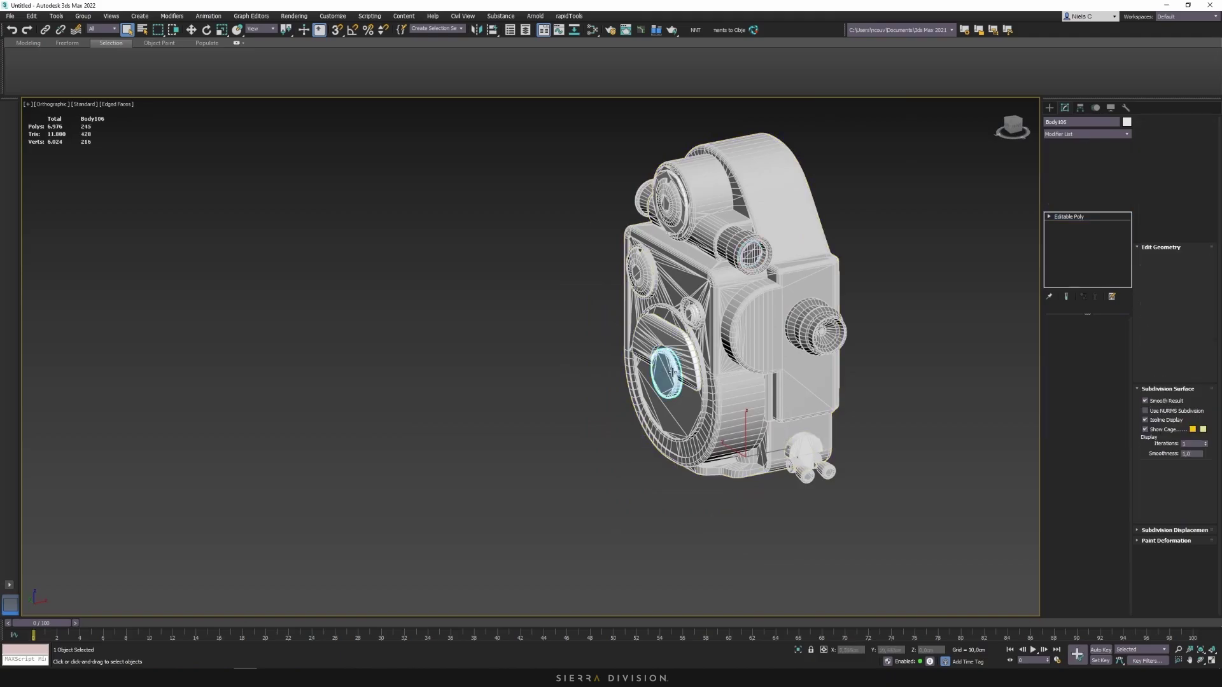
alt+middle_drag(672, 373, 780, 390)
scroll(667, 390, up, 8)
scroll(753, 400, down, 8)
middle_drag(780, 389, 814, 521)
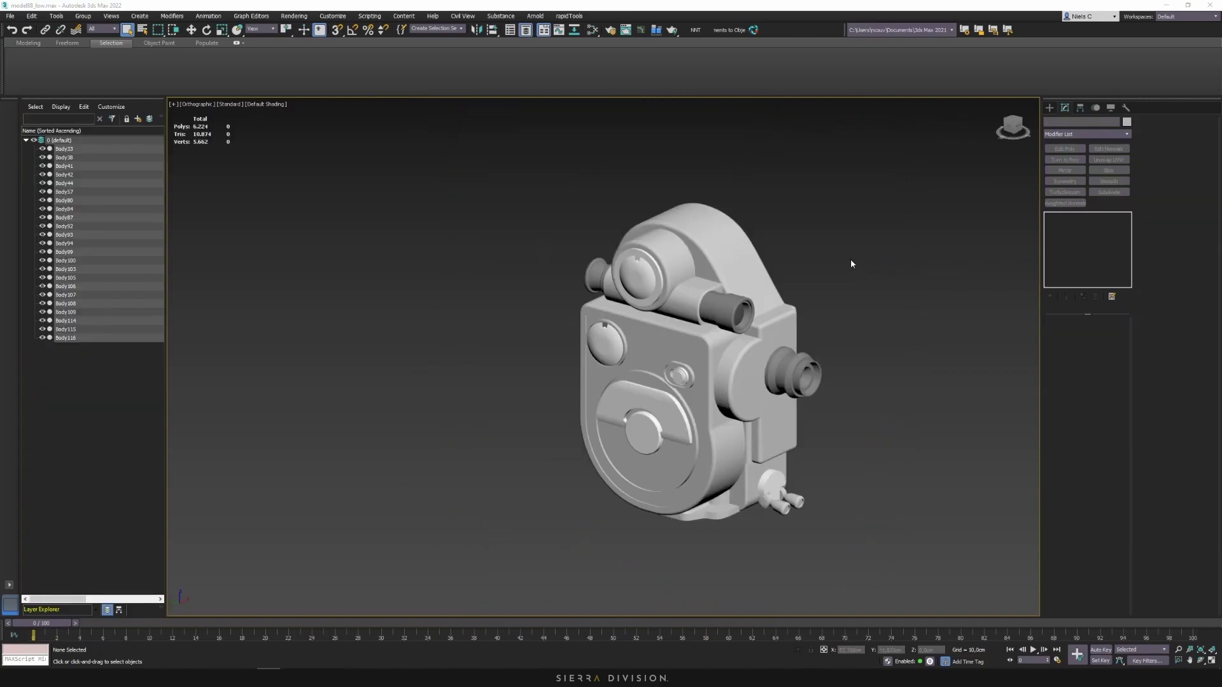
- Move all the Body objects of the finished low-poly camera onto a new layer named "low"
middle_drag(855, 250, 851, 235)
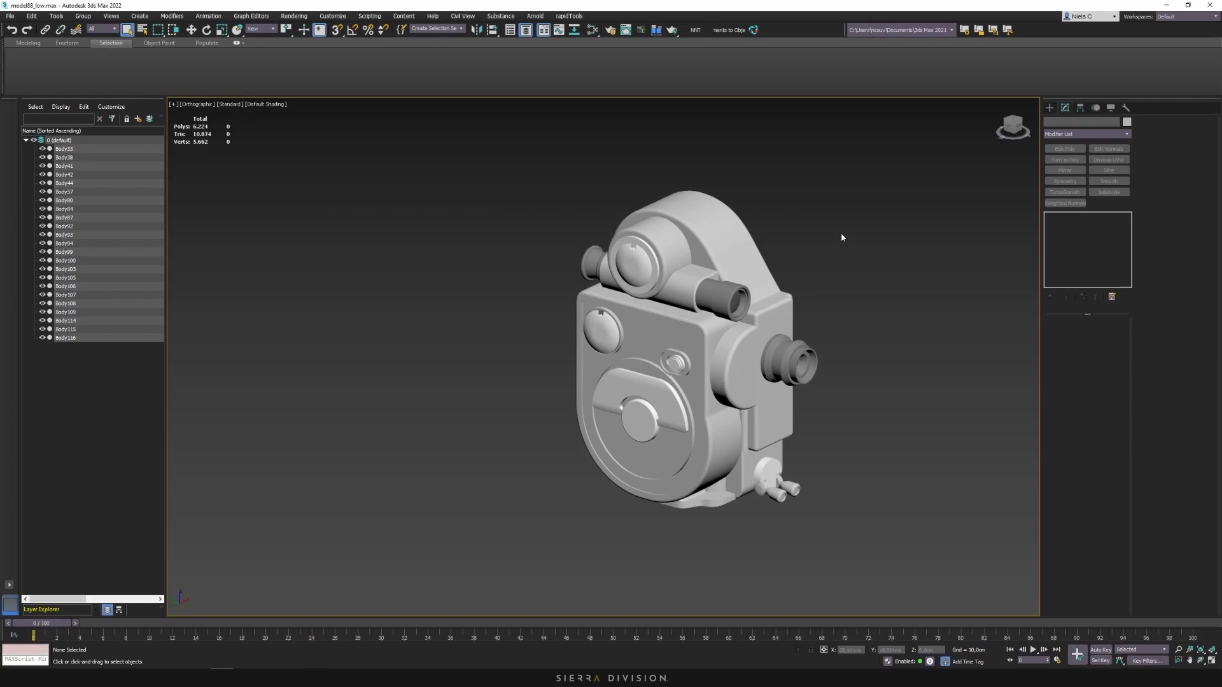
scroll(547, 256, up, 2)
key(F4)
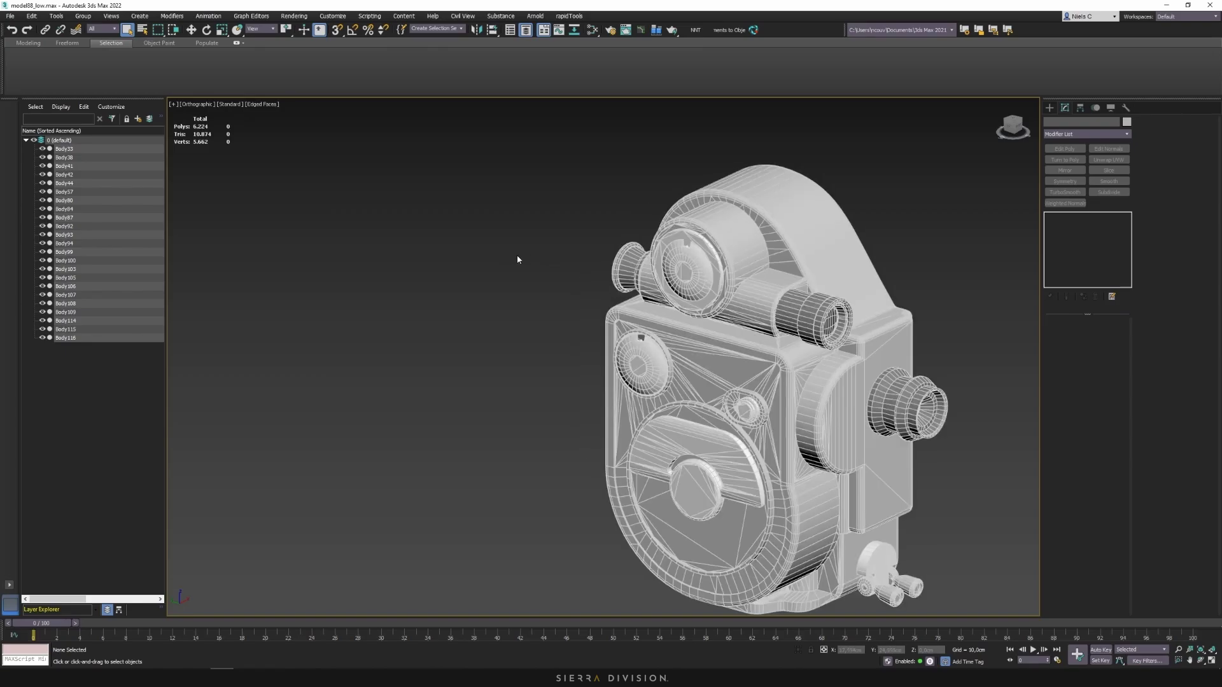
scroll(517, 255, up, 2)
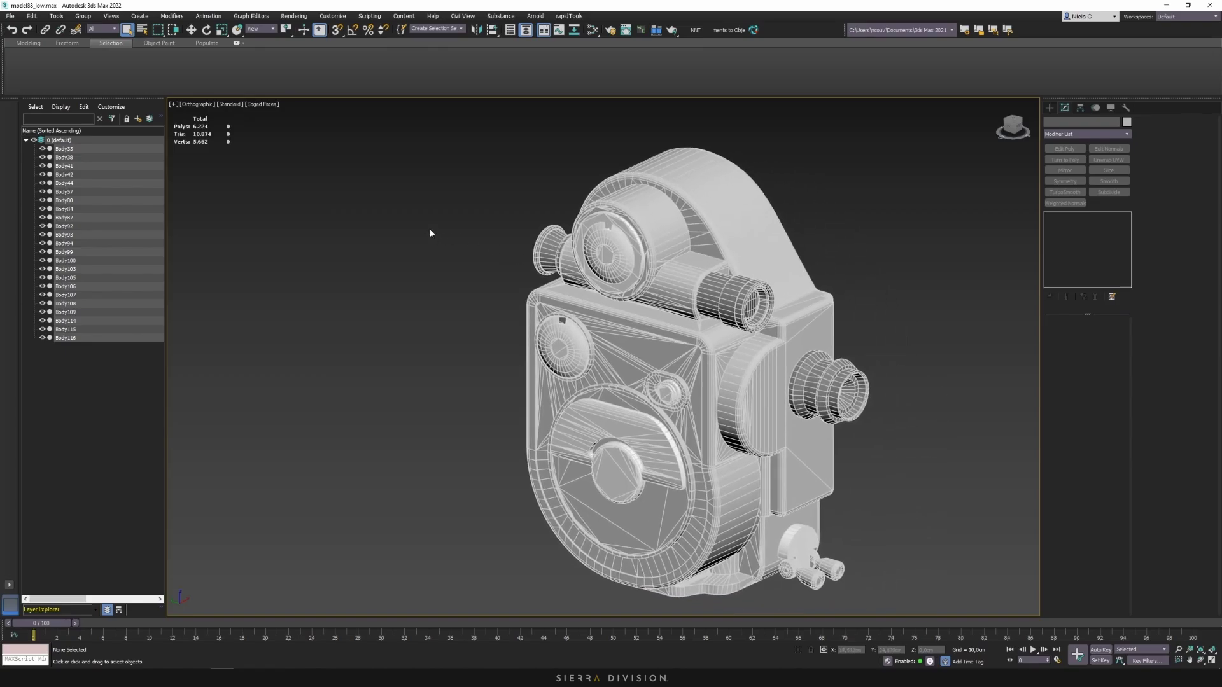
click(79, 149)
shift+click(78, 336)
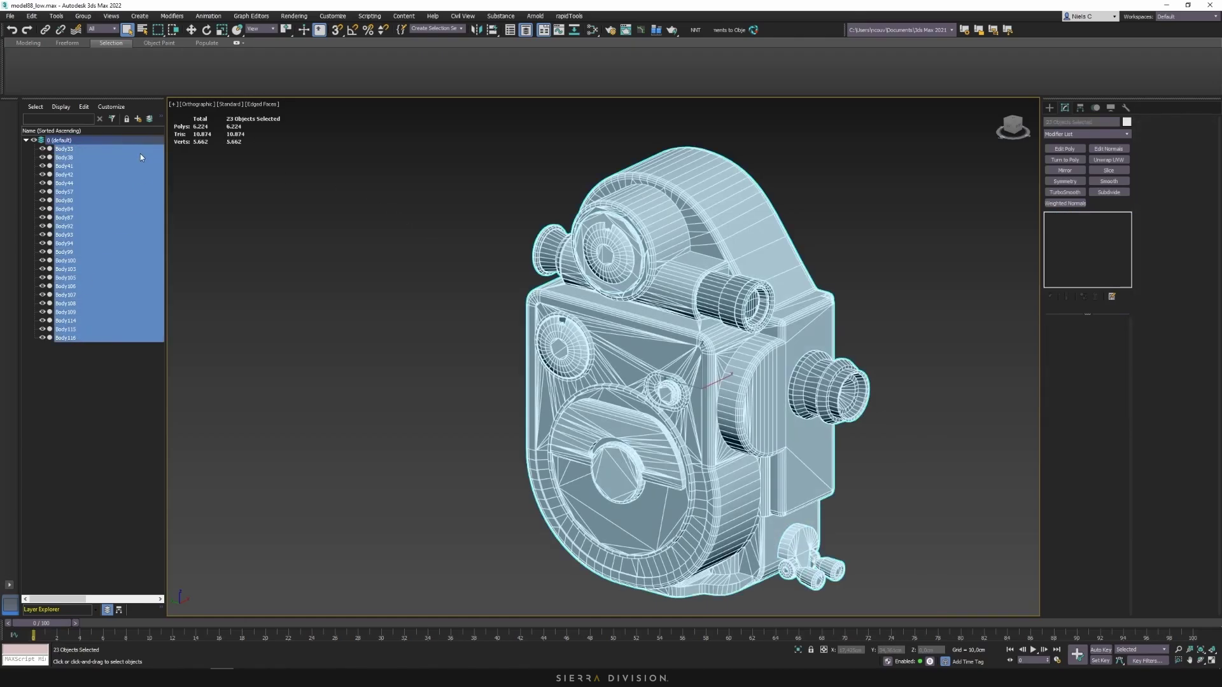
click(139, 120)
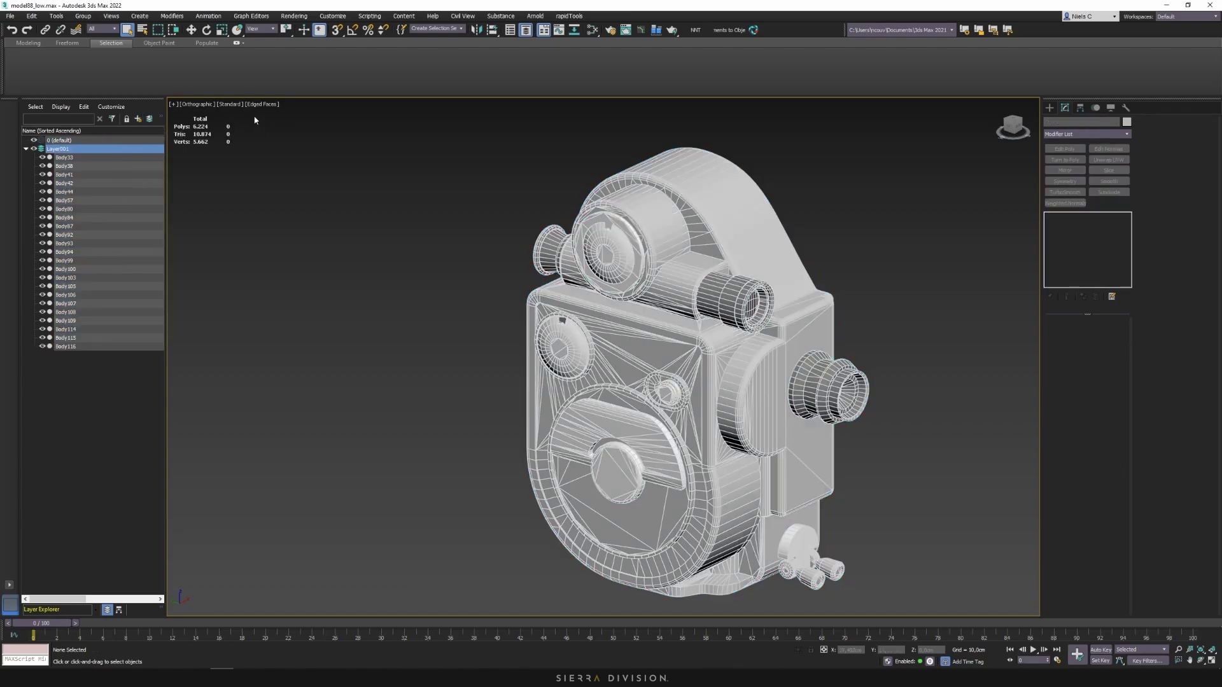
right_click(62, 152)
click(147, 180)
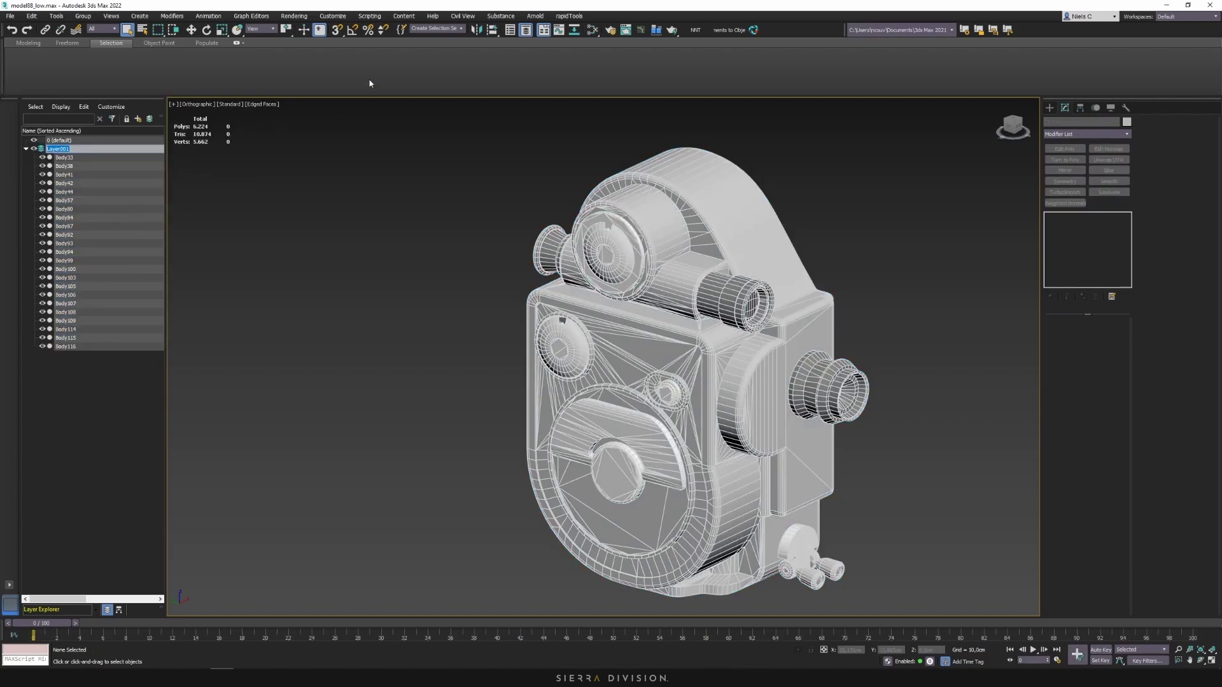
text(low)
key(Return)
- Collapse the "low" layer, add an empty layer named "high", and make "low" the active layer
click(26, 149)
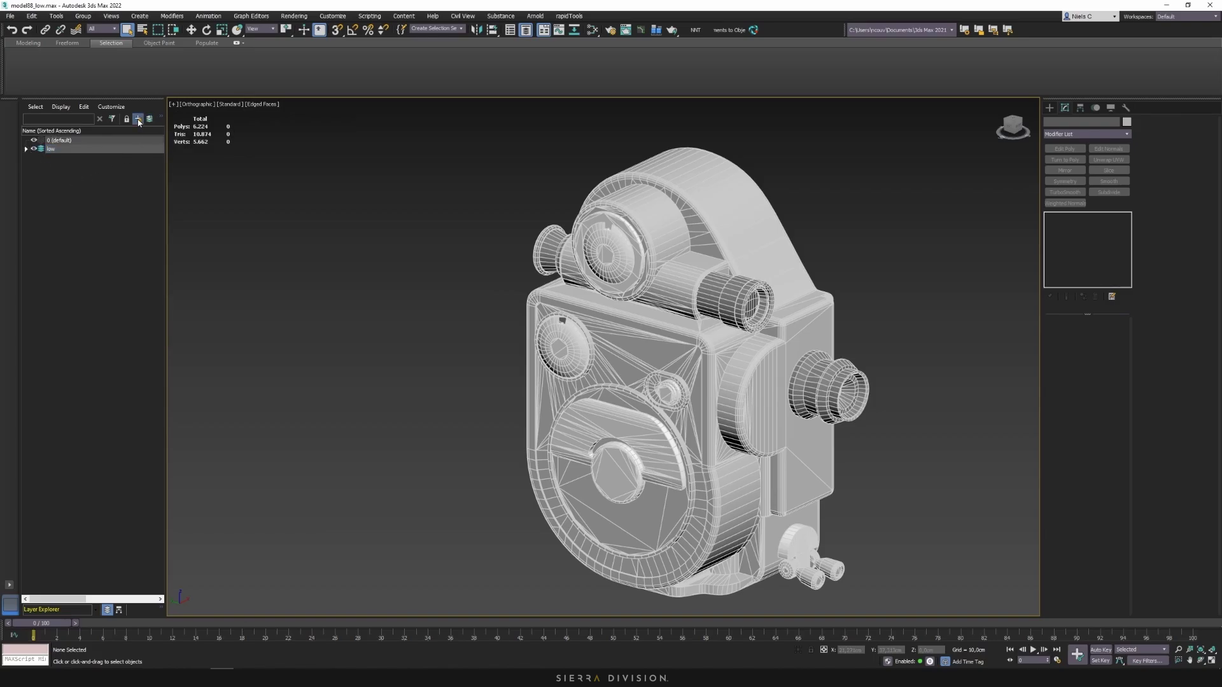
right_click(99, 148)
click(116, 184)
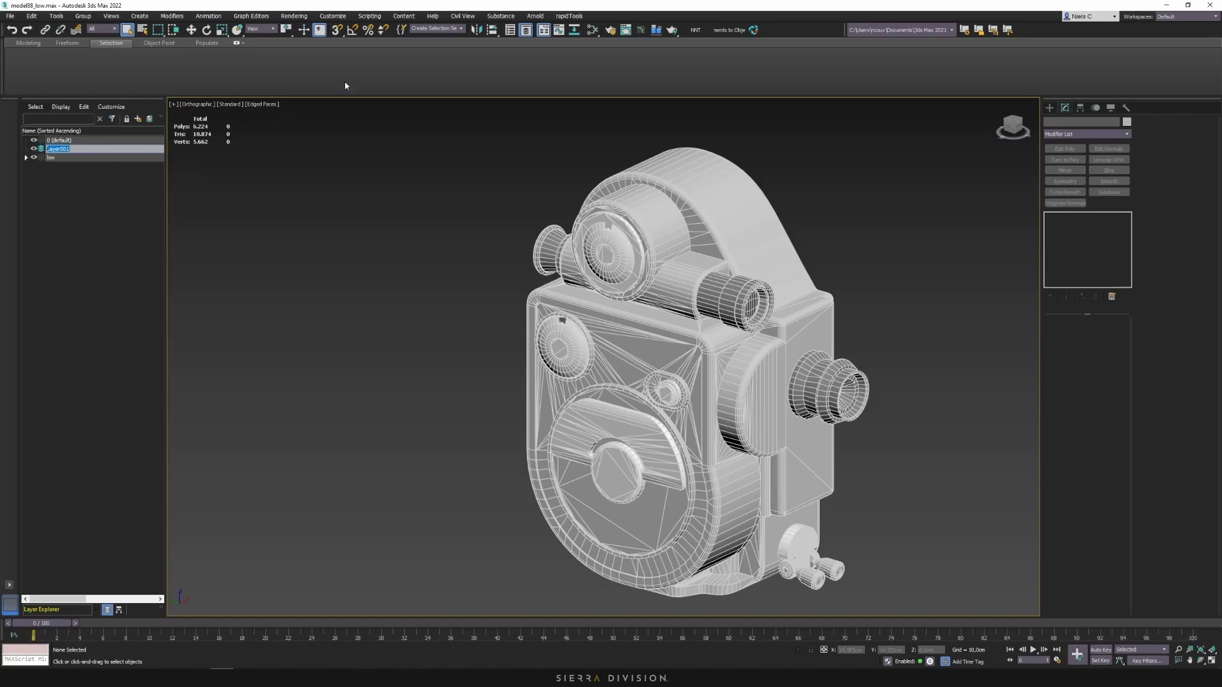
text(high)
key(Return)
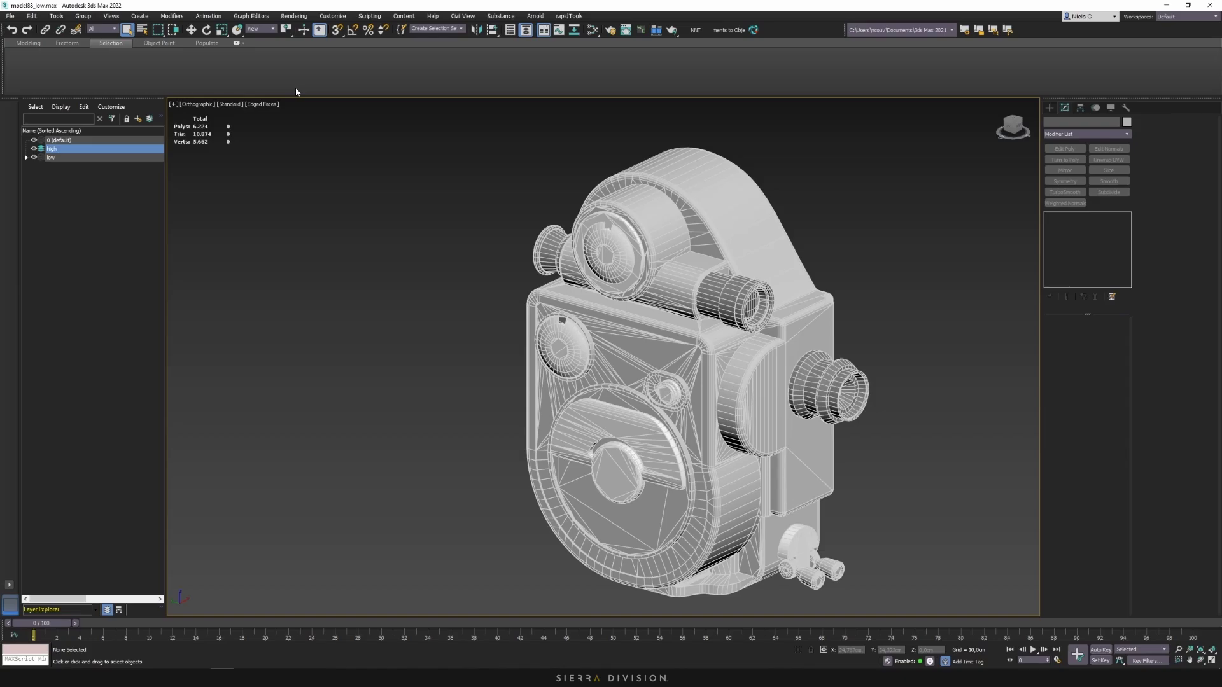
click(53, 159)
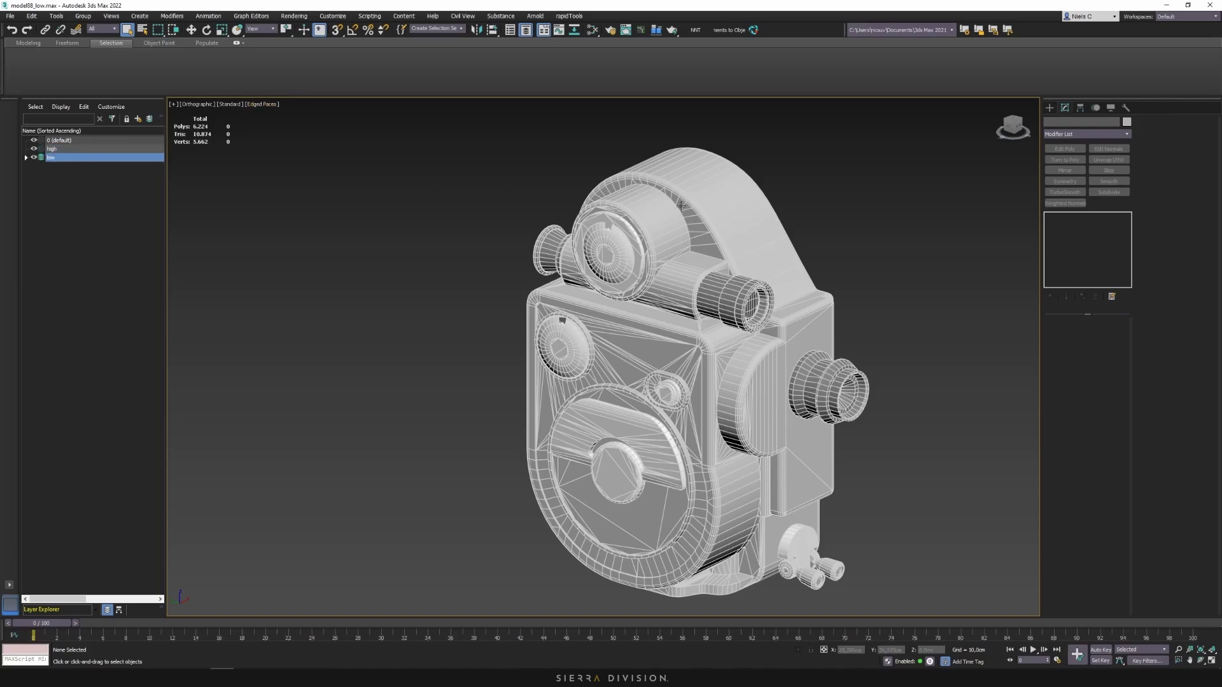
- Inspect the main body of the low-poly camera from the back and the front, including its rounded corners and dial recesses
click(723, 213)
alt+middle_drag(835, 265, 723, 273)
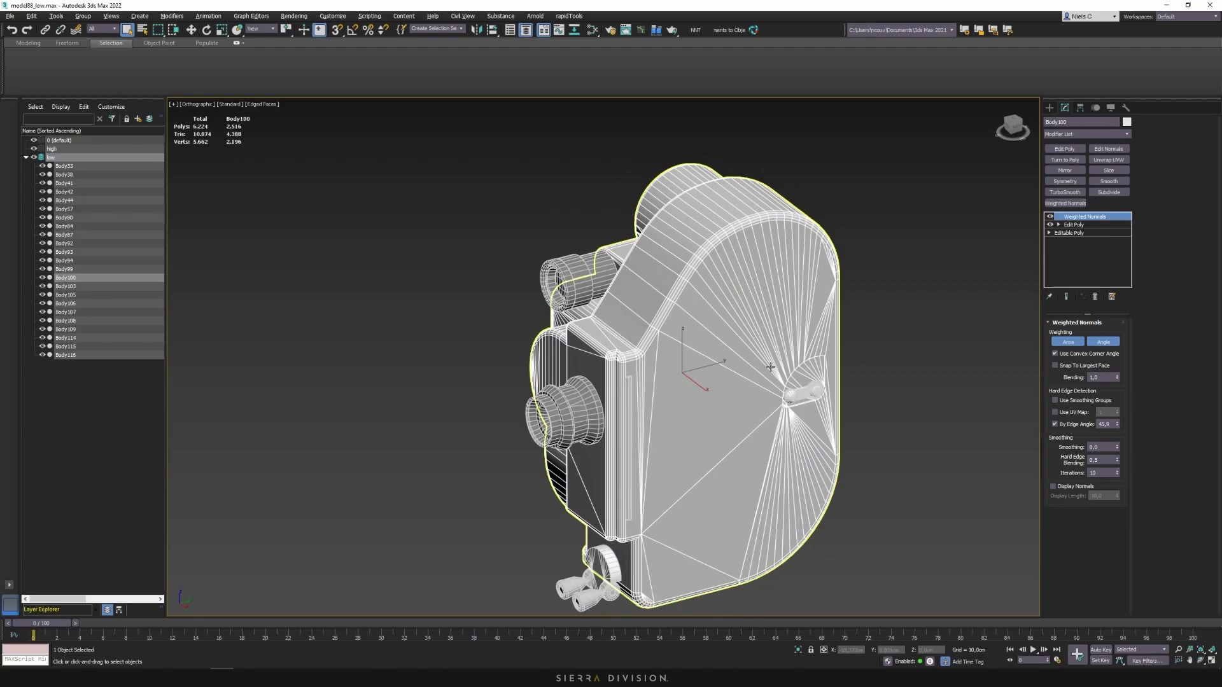
scroll(697, 341, up, 4)
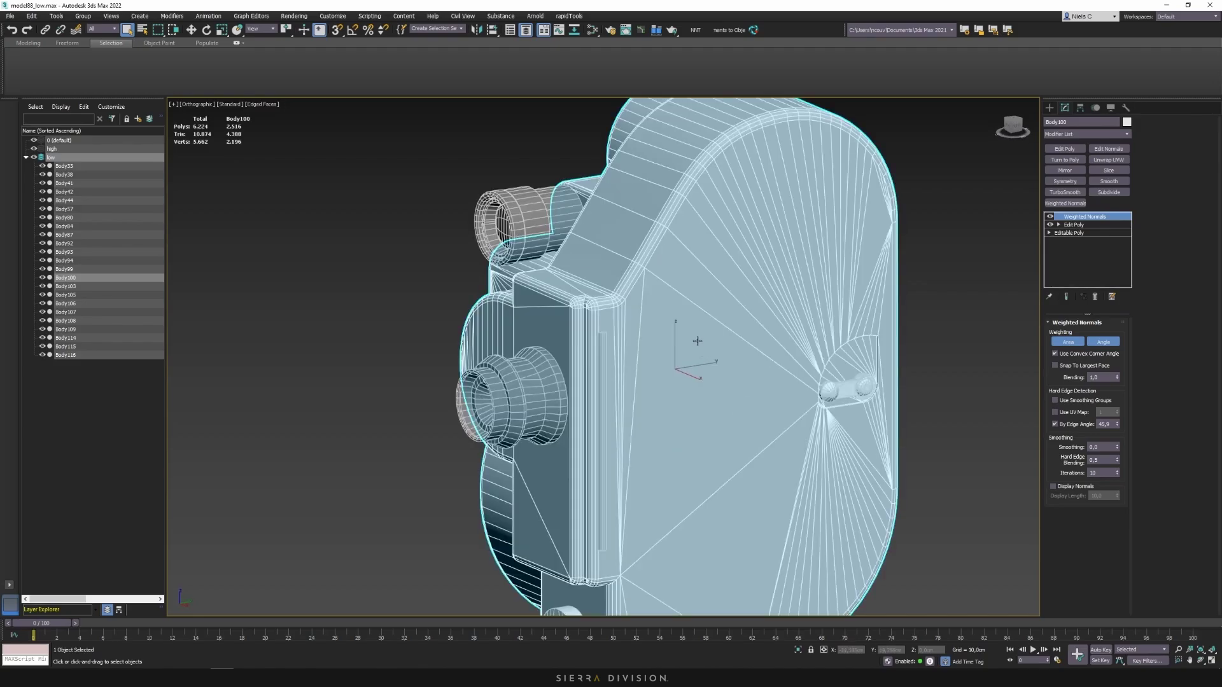
alt+middle_drag(698, 341, 819, 320)
scroll(487, 265, up, 5)
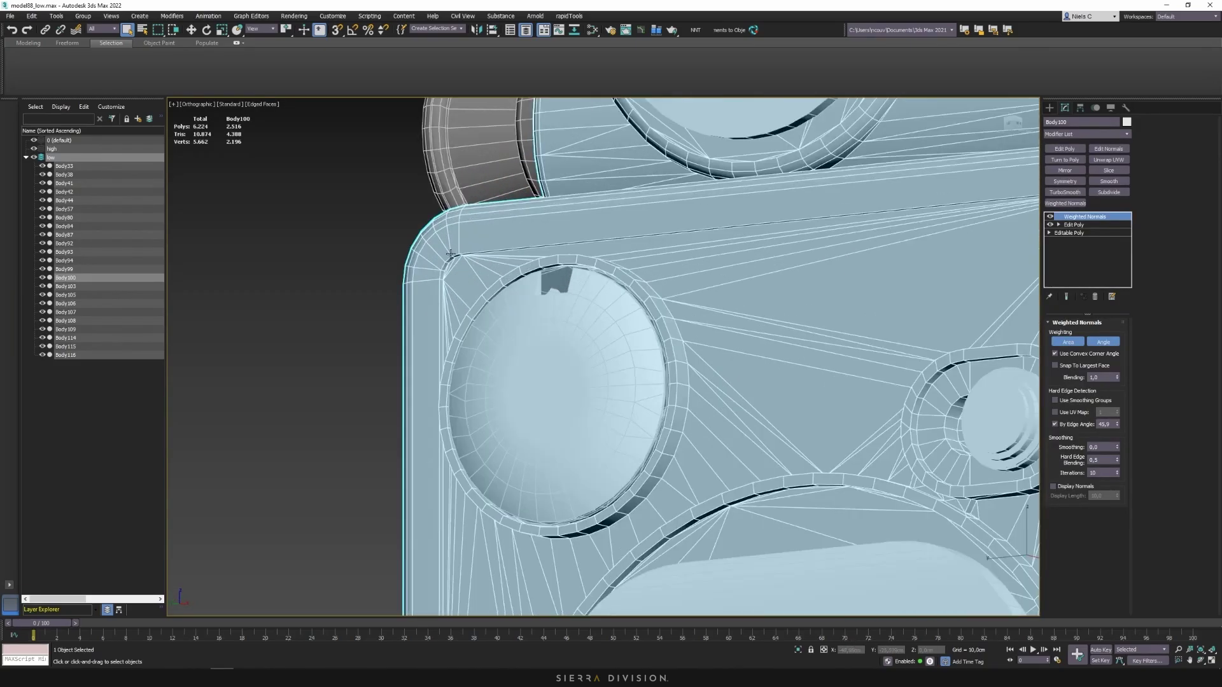
scroll(450, 254, up, 2)
key(z)
alt+middle_drag(450, 273, 542, 299)
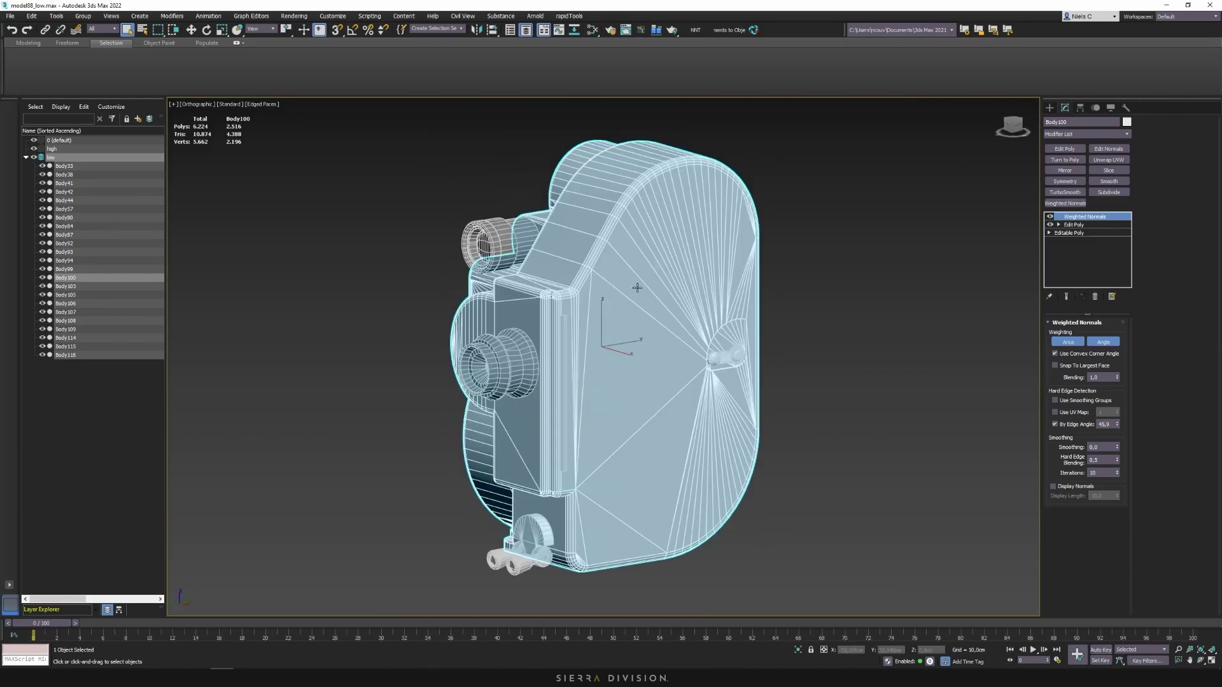
scroll(541, 274, up, 3)
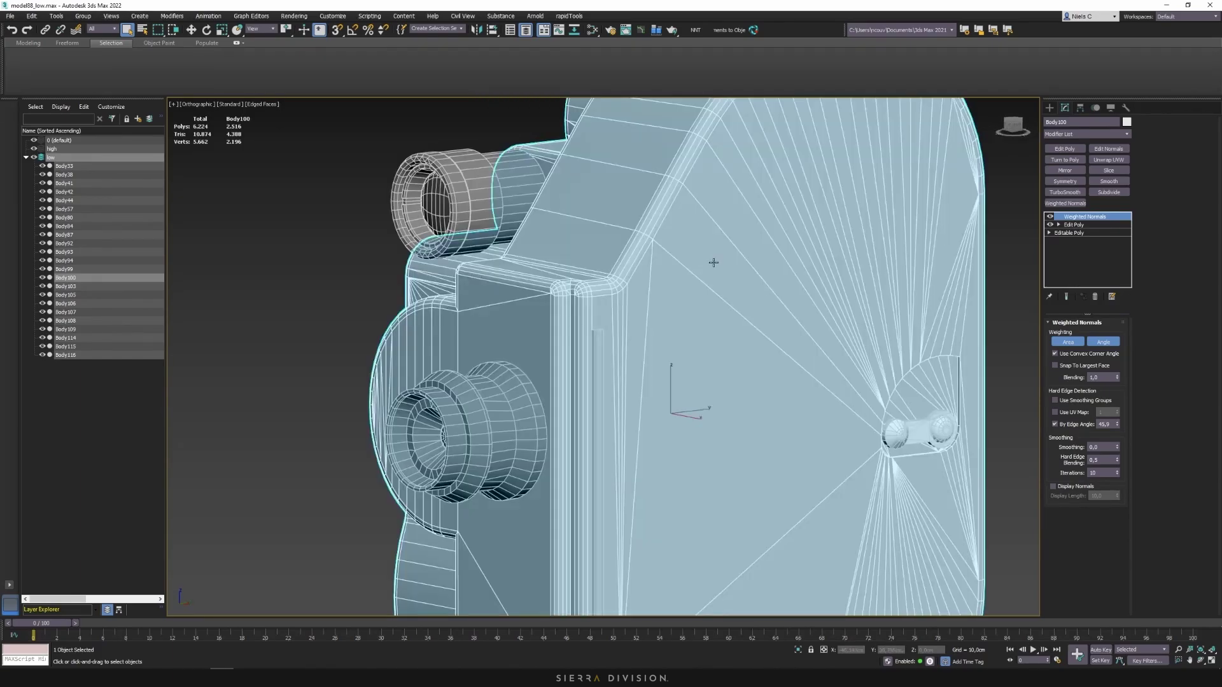
scroll(689, 250, down, 4)
alt+middle_drag(689, 250, 654, 260)
scroll(655, 270, up, 4)
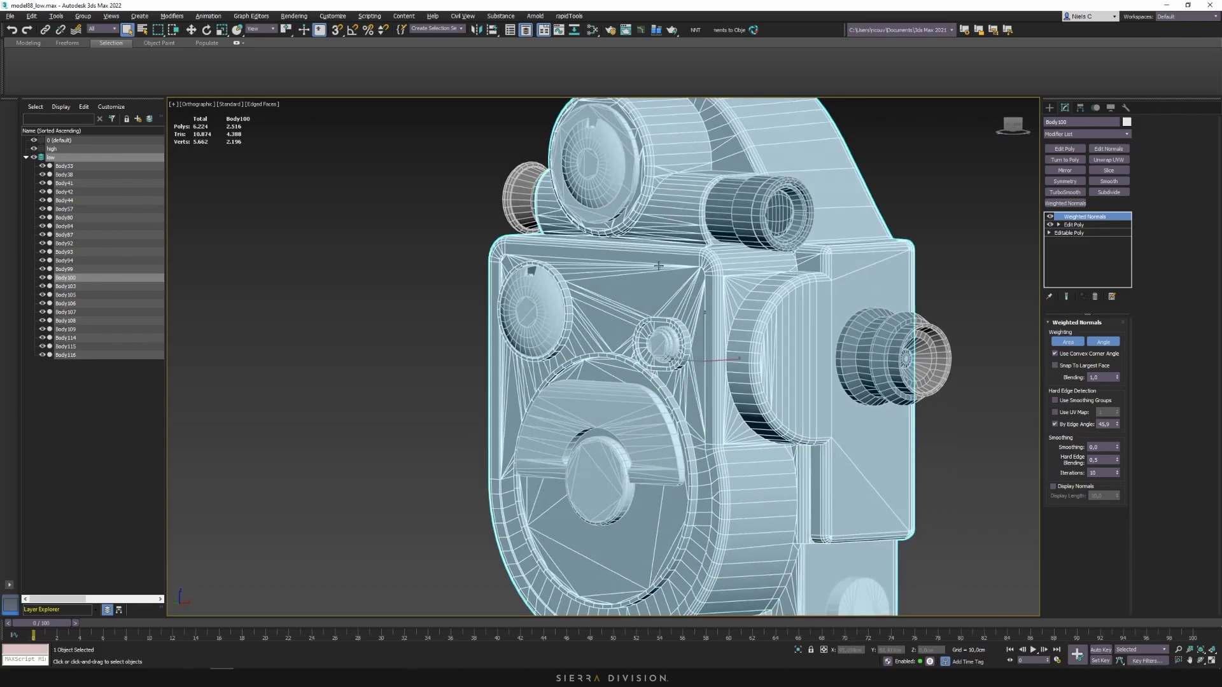
scroll(647, 261, down, 4)
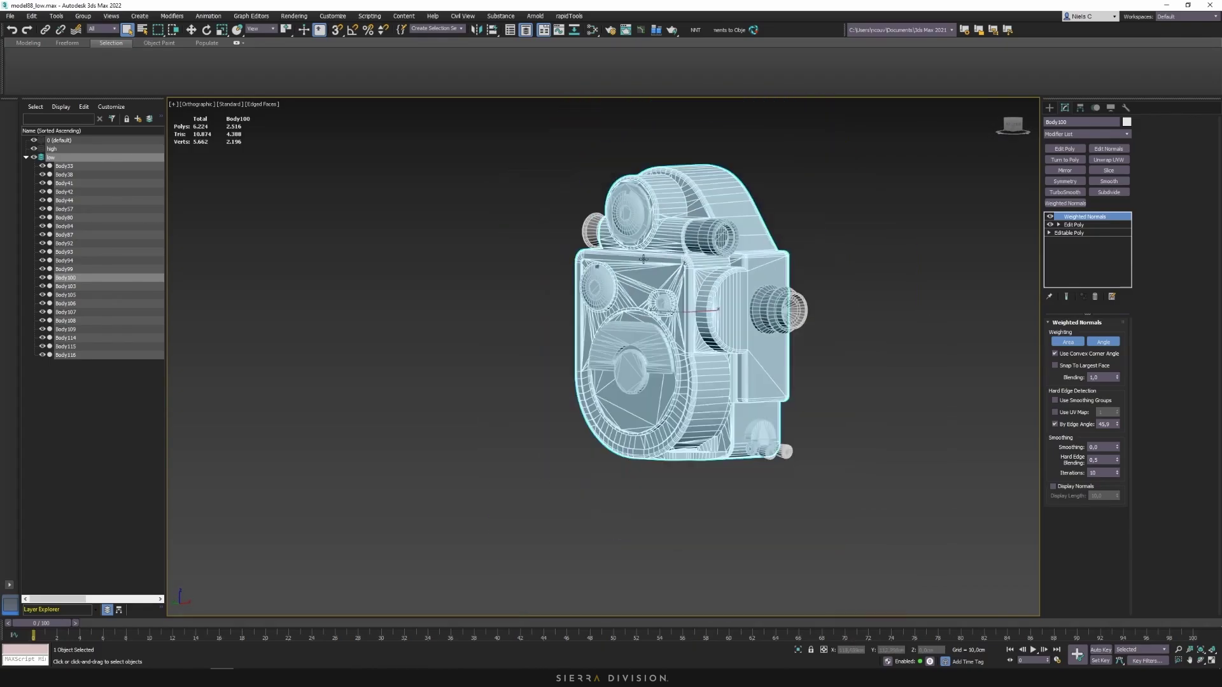
- Collapse the "low" layer, make "high" the active layer, and hide the "low" layer
click(26, 157)
click(61, 149)
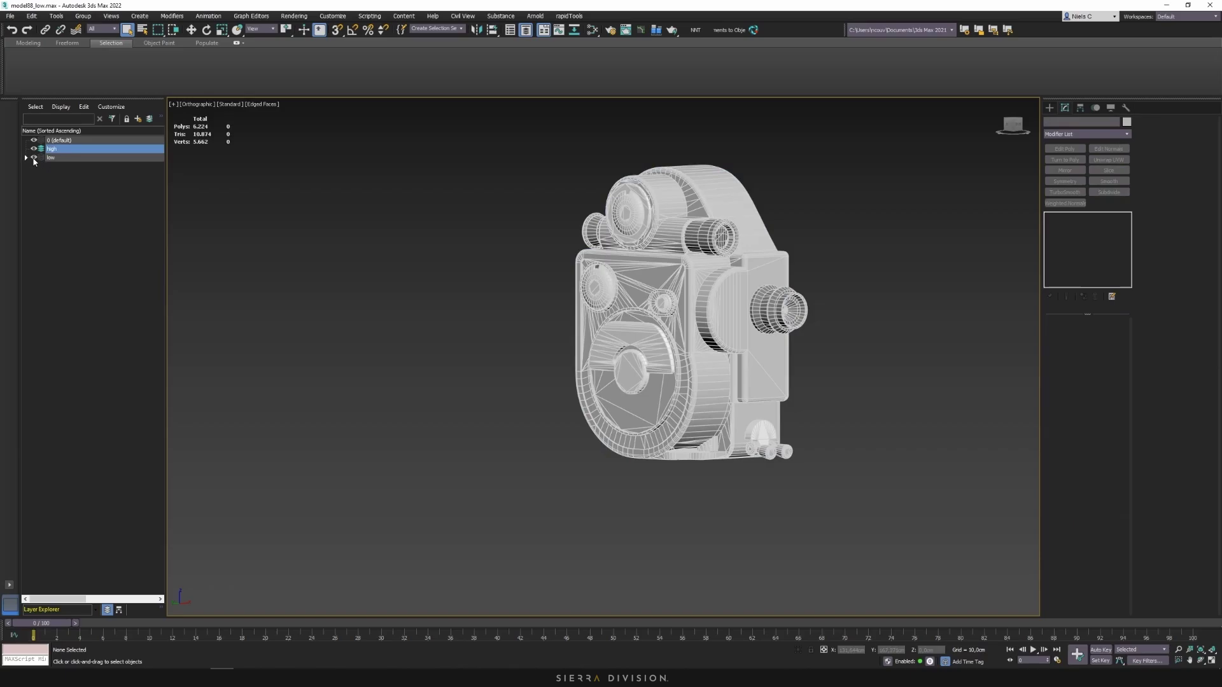
click(34, 158)
- Import the Model88_high file from the Resources folder into the "high" layer
click(10, 15)
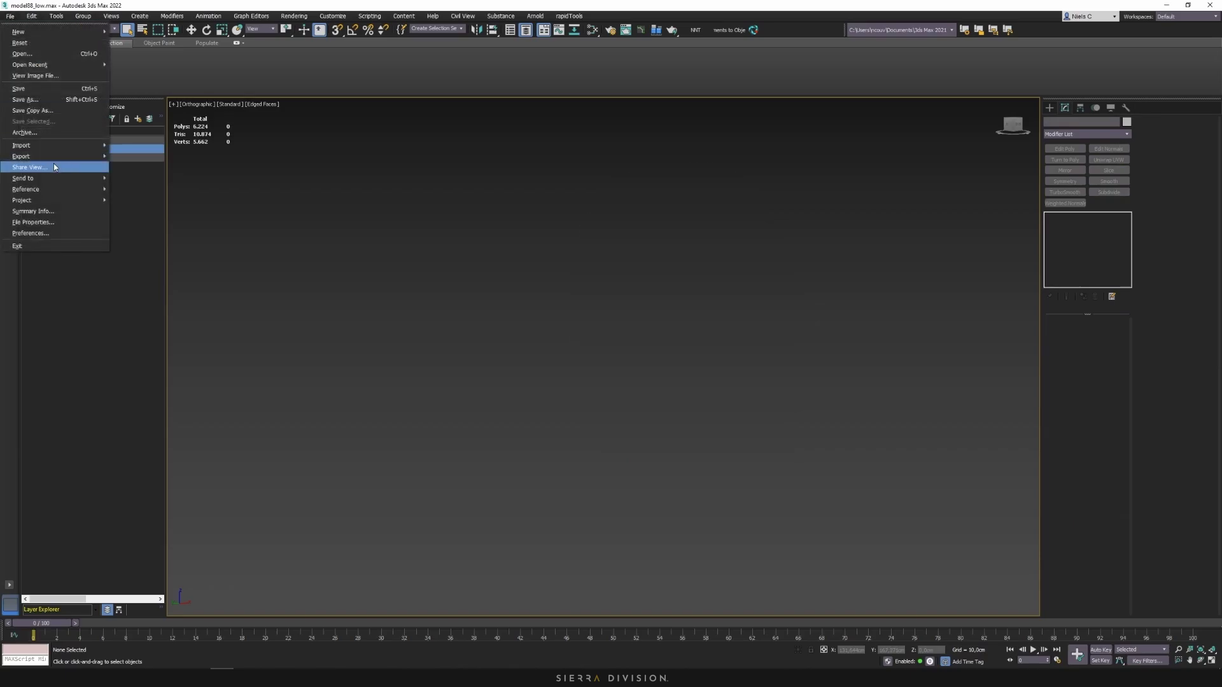
click(118, 148)
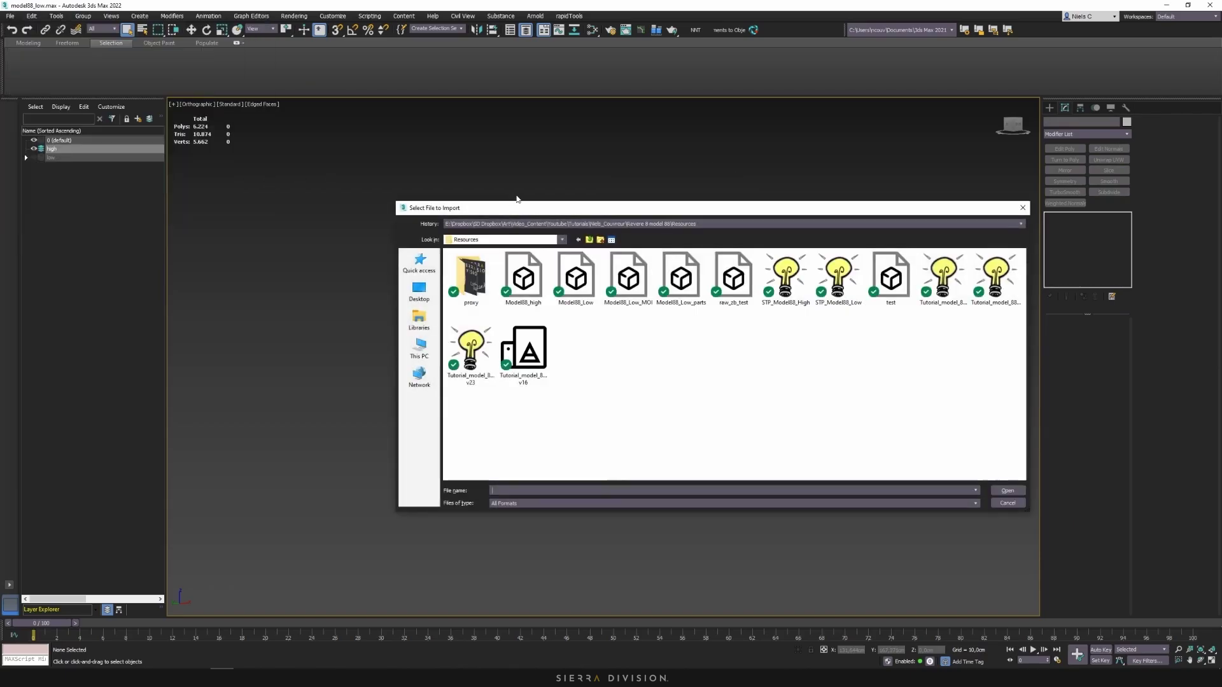
double_click(532, 289)
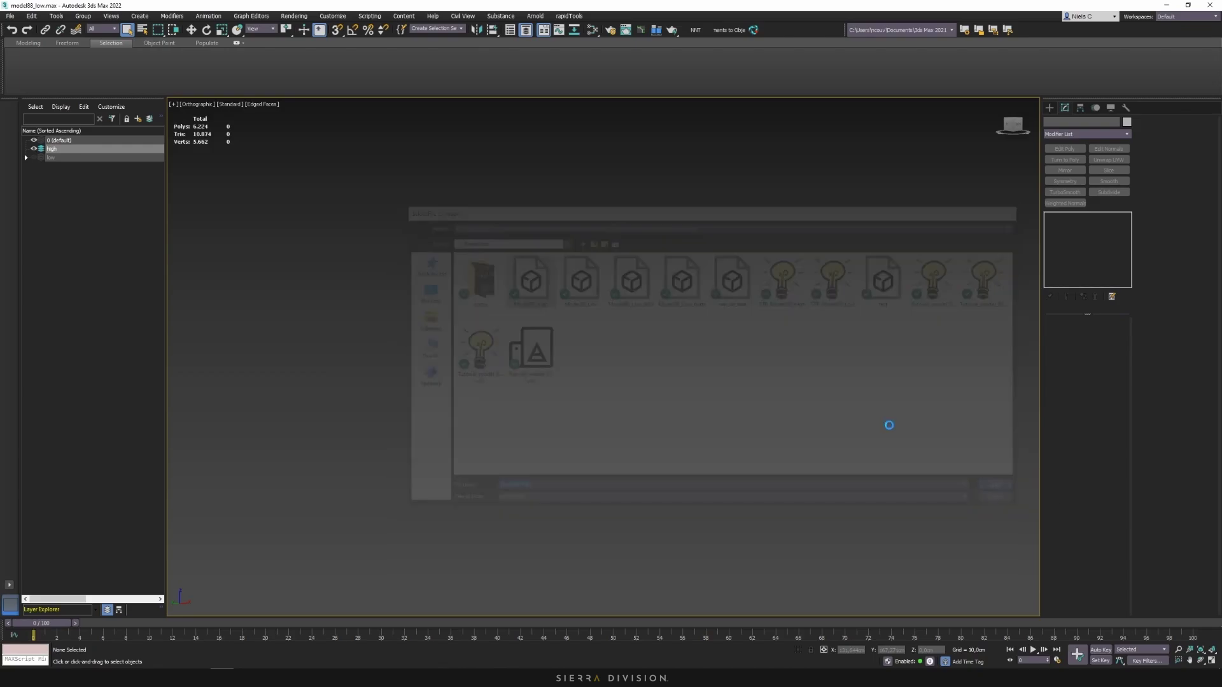
click(686, 462)
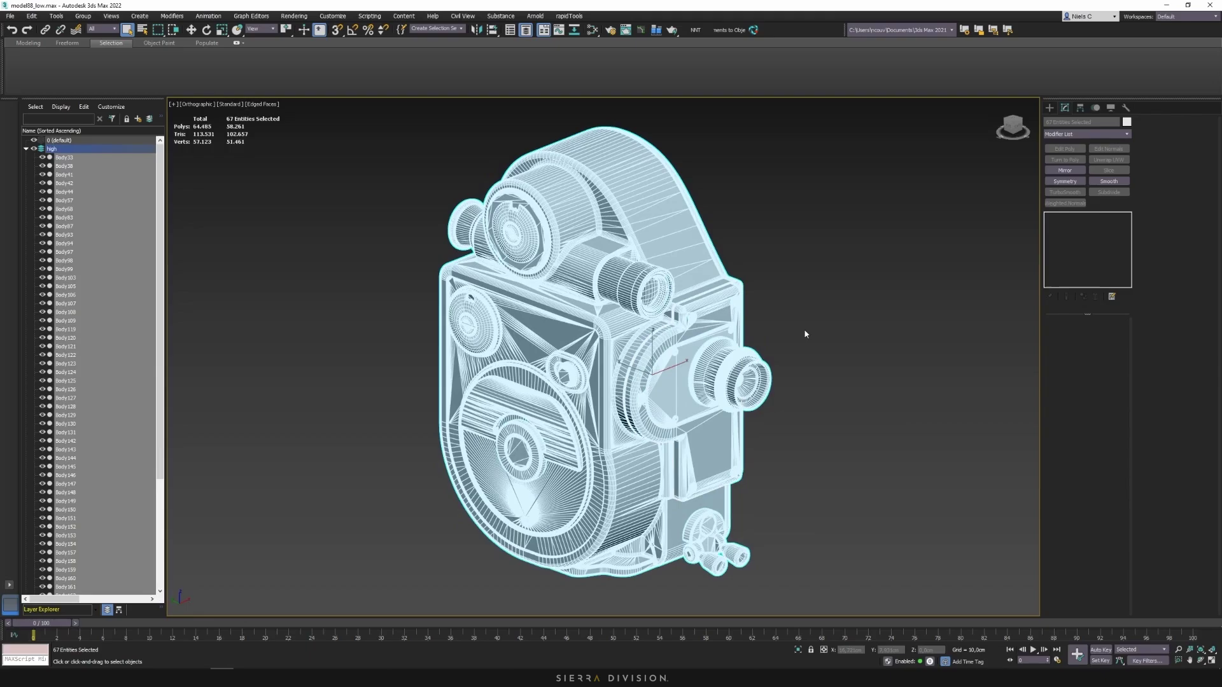
- Examine the imported high-poly camera with and without edged faces, then frame it from the lens side
click(805, 335)
key(F4)
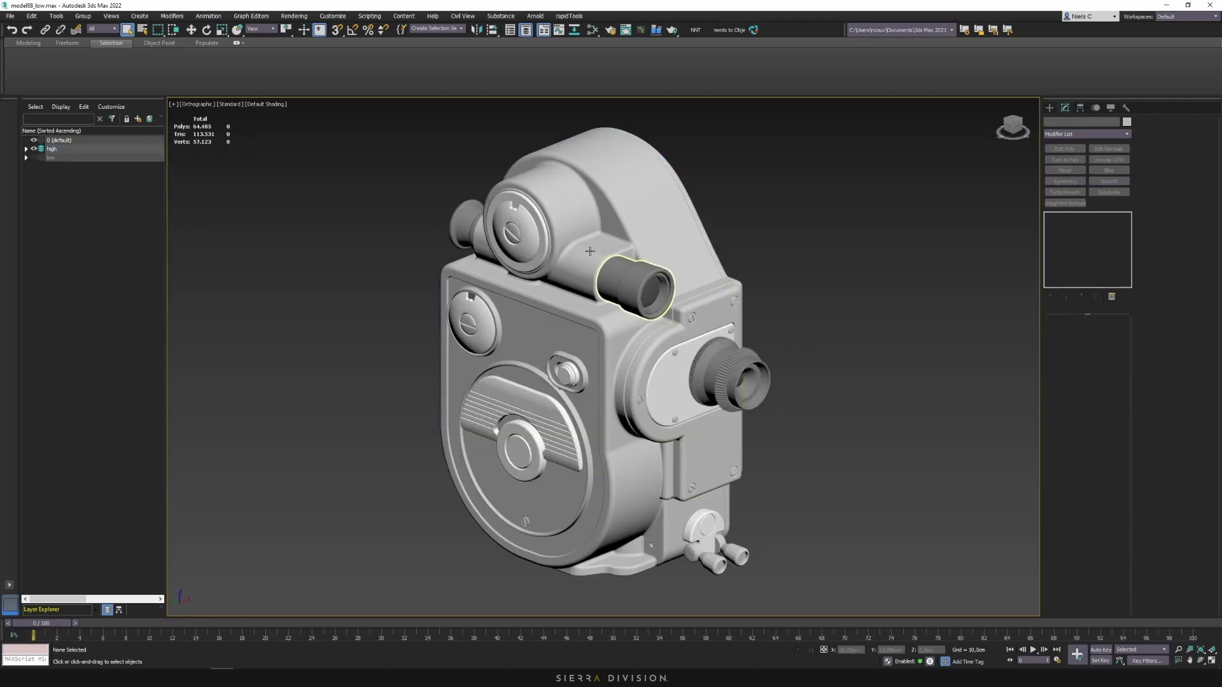
middle_drag(592, 204, 613, 300)
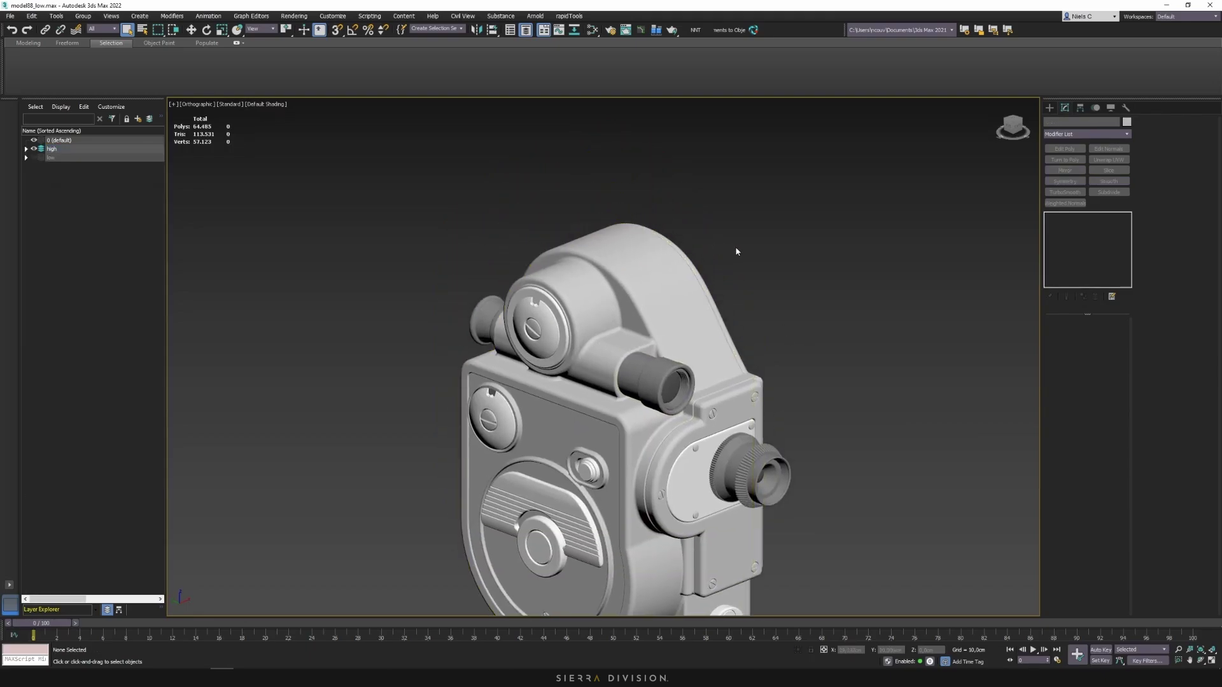
key(F4)
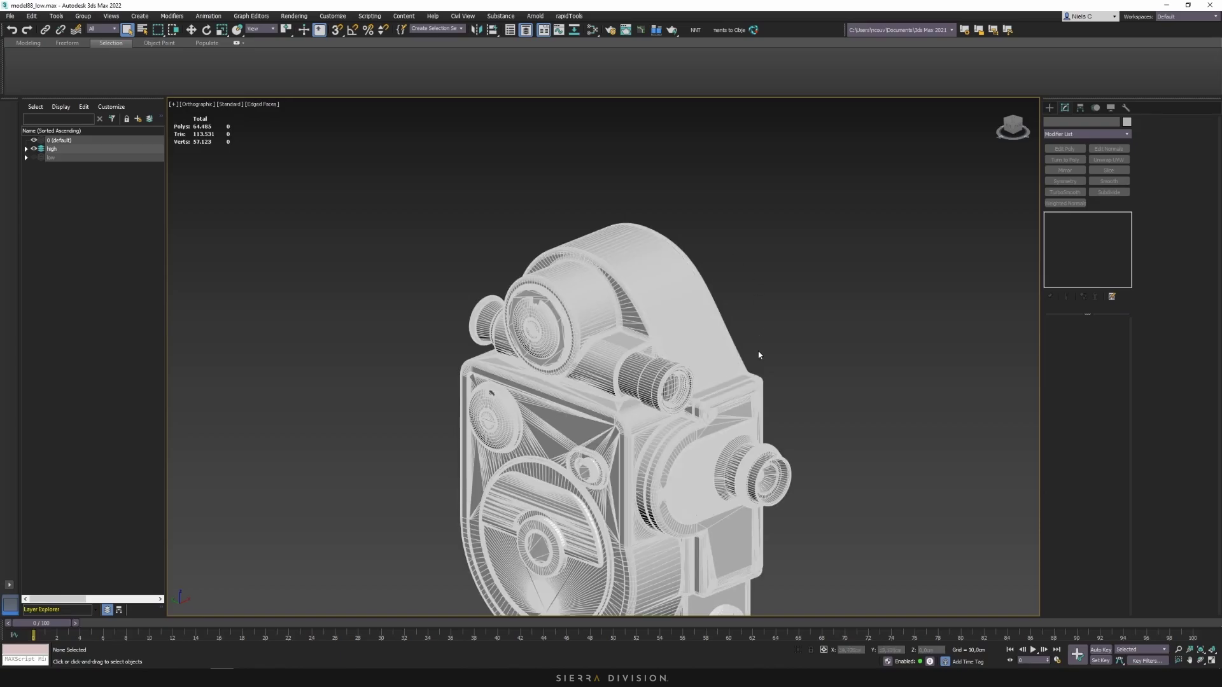
alt+middle_drag(758, 354, 634, 313)
key(z)
- Delete the two imported helpers, STP_Model88_High.step and Tutorial_model_88_High, from the "high" layer
click(602, 288)
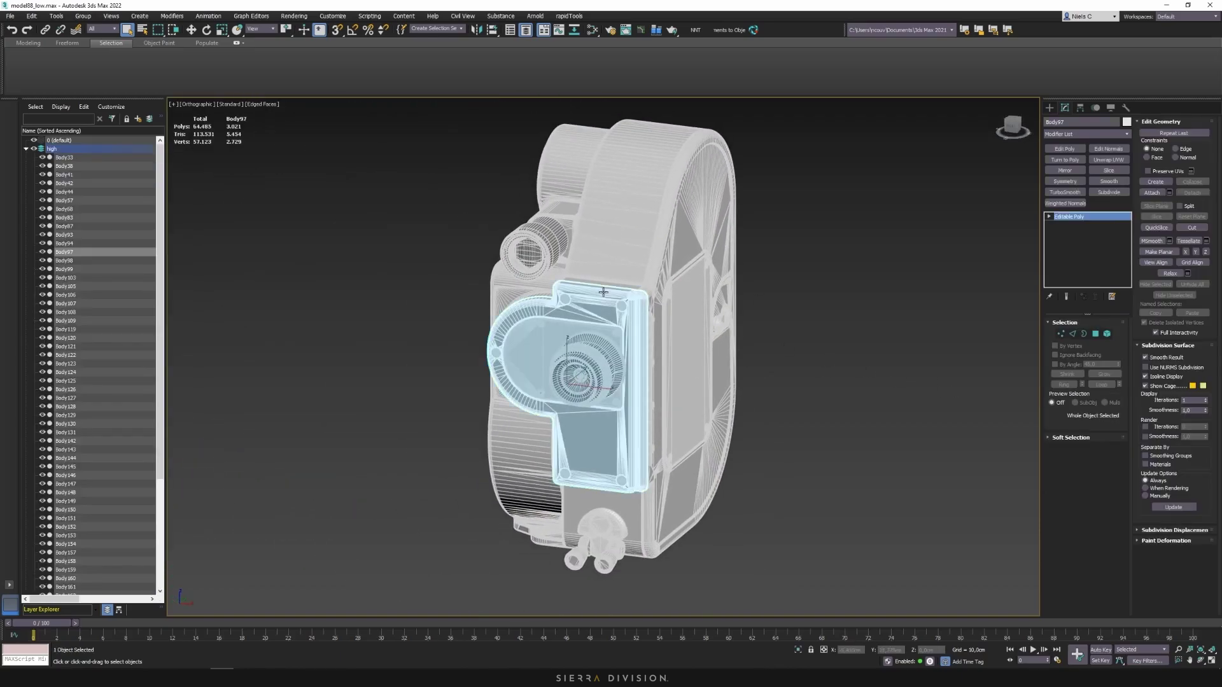
drag(153, 221, 154, 325)
click(101, 571)
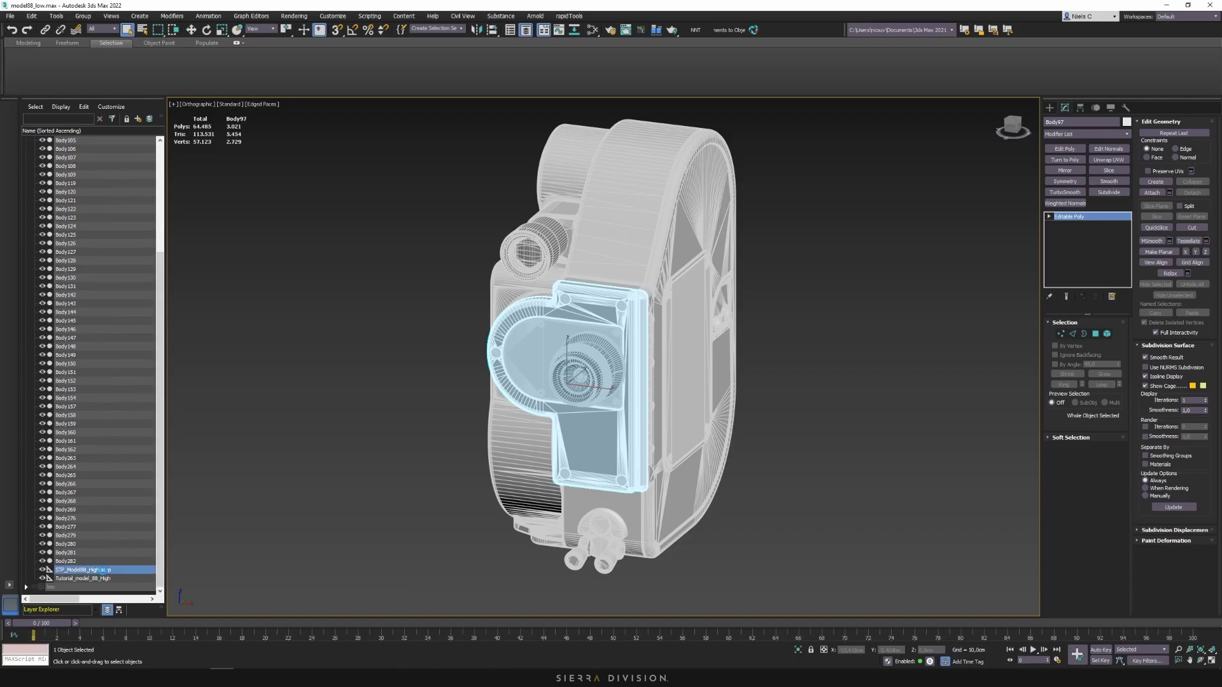
ctrl+click(84, 579)
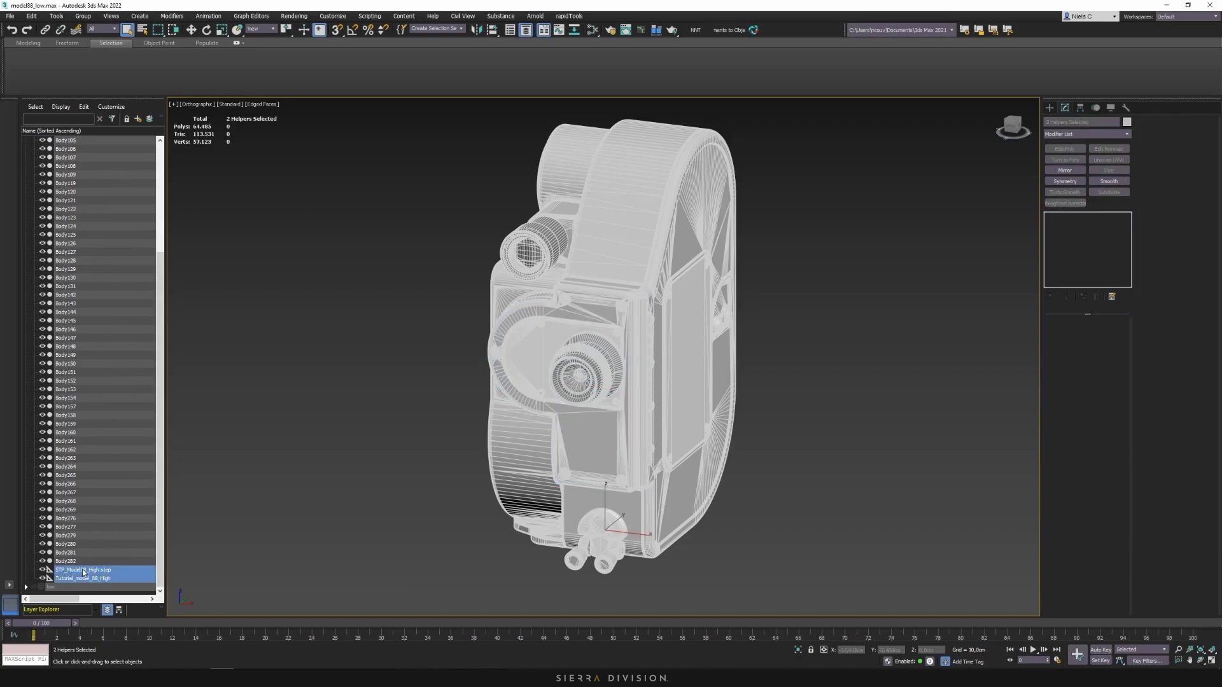
key(Delete)
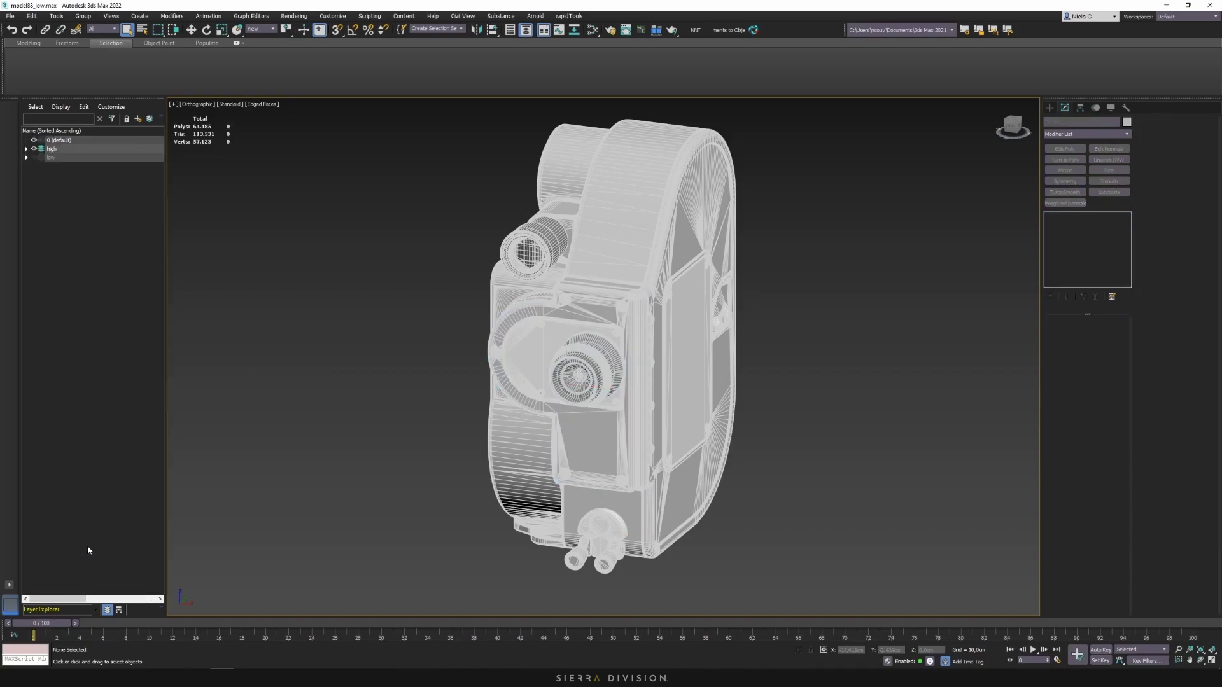
- Compare the number of objects in the "high" and "low" layers, leaving only the "high" layer visible
click(26, 149)
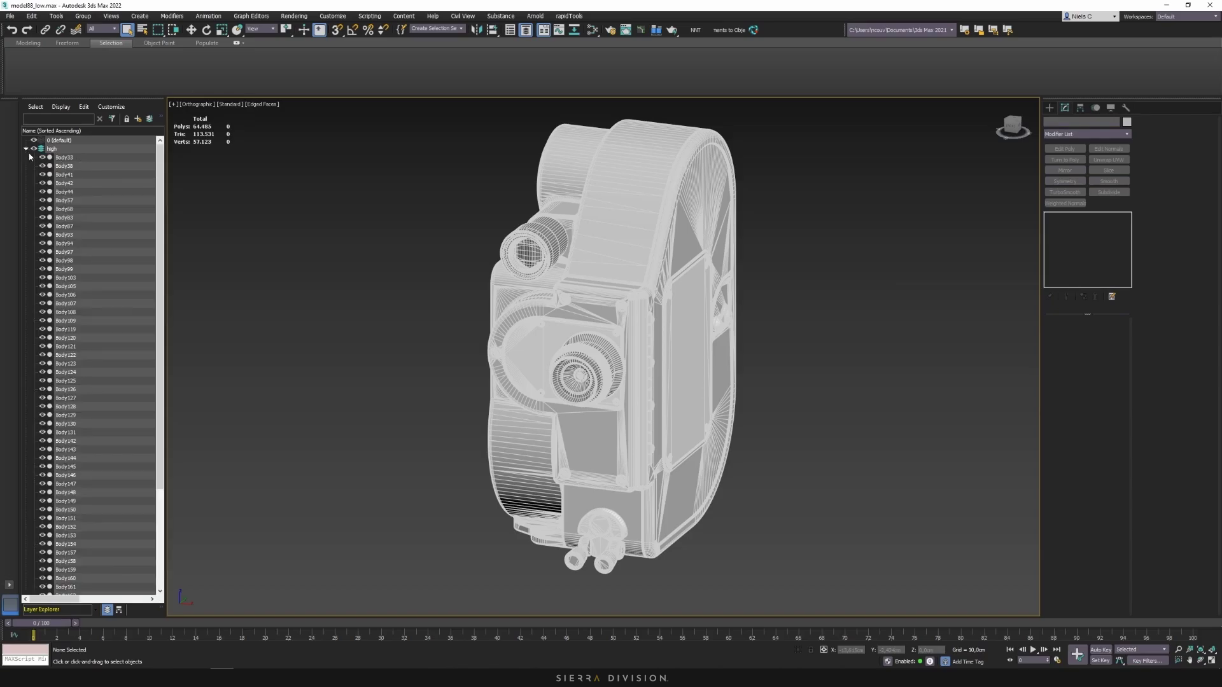
scroll(402, 243, down, 4)
key(ctrl+a)
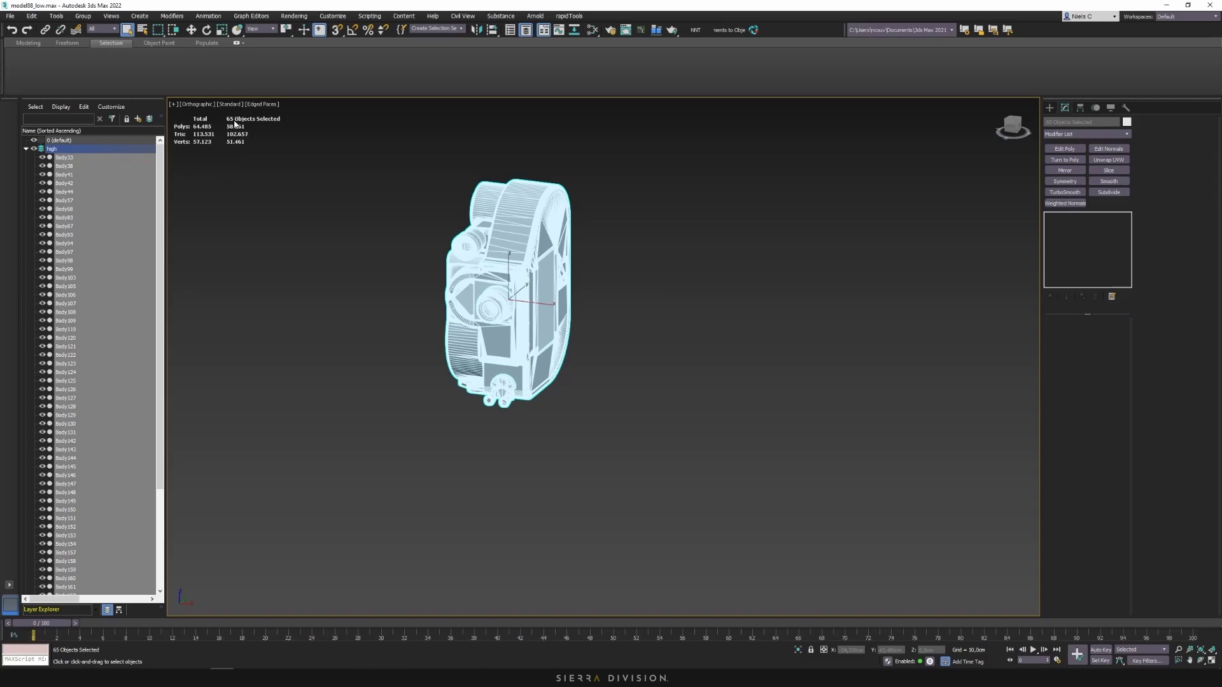
click(27, 149)
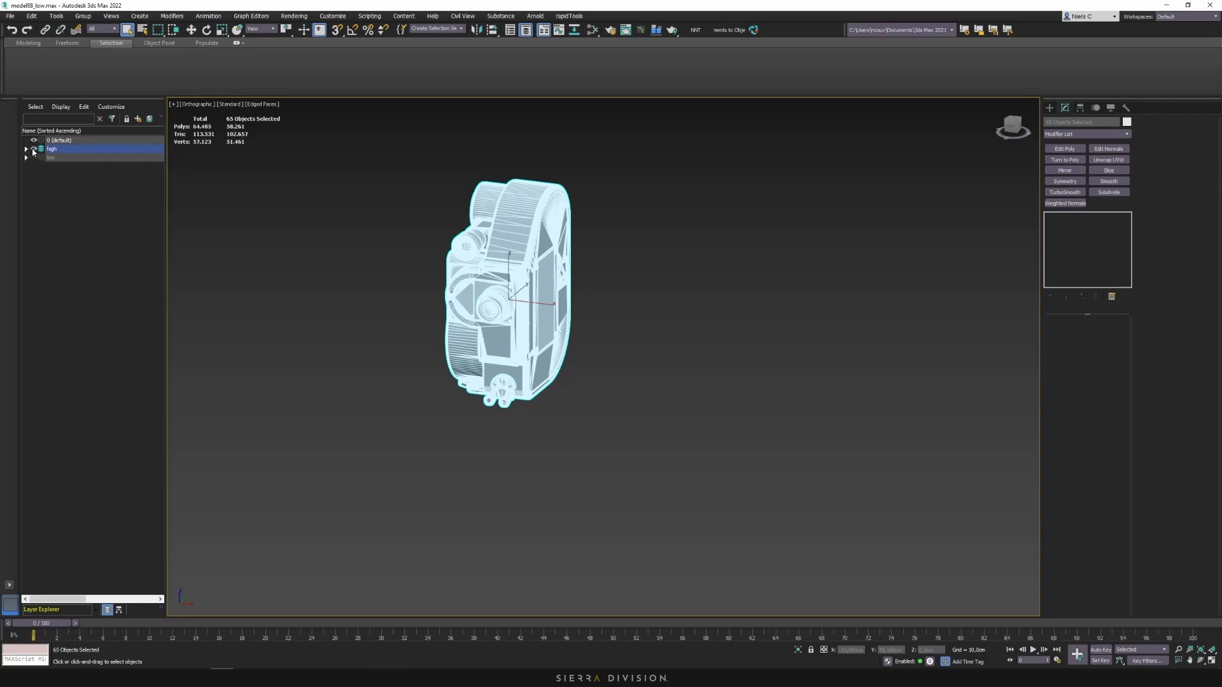
click(34, 148)
click(34, 158)
key(ctrl+a)
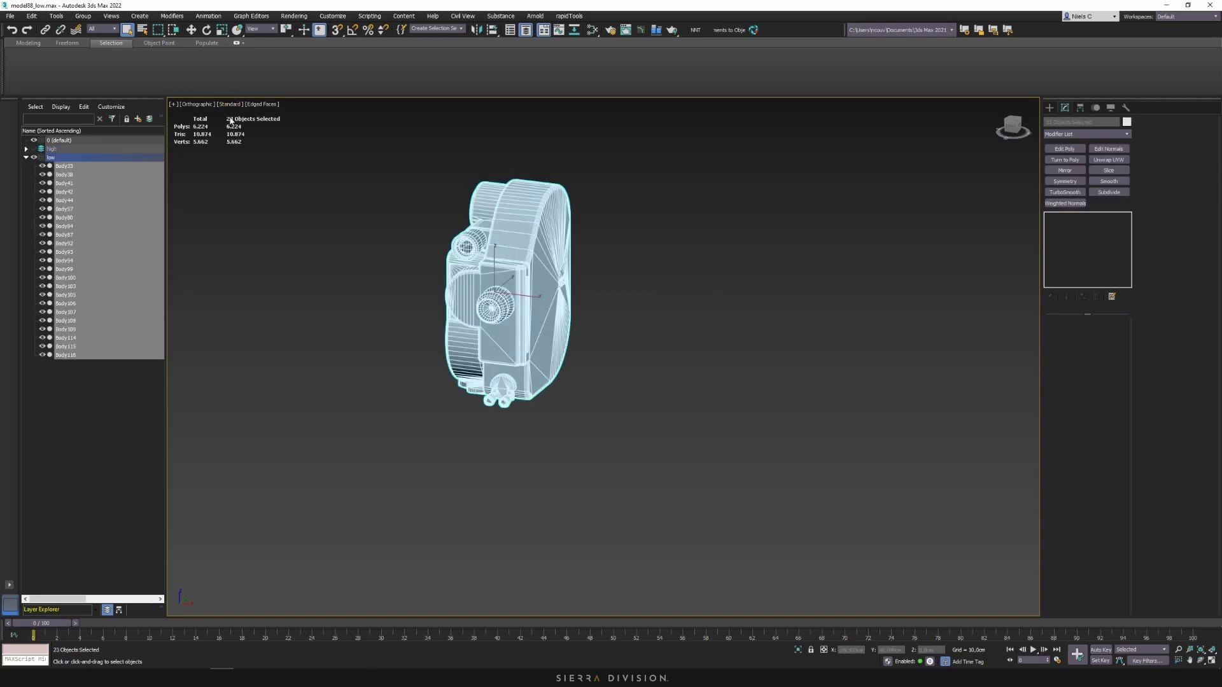
click(33, 158)
click(34, 149)
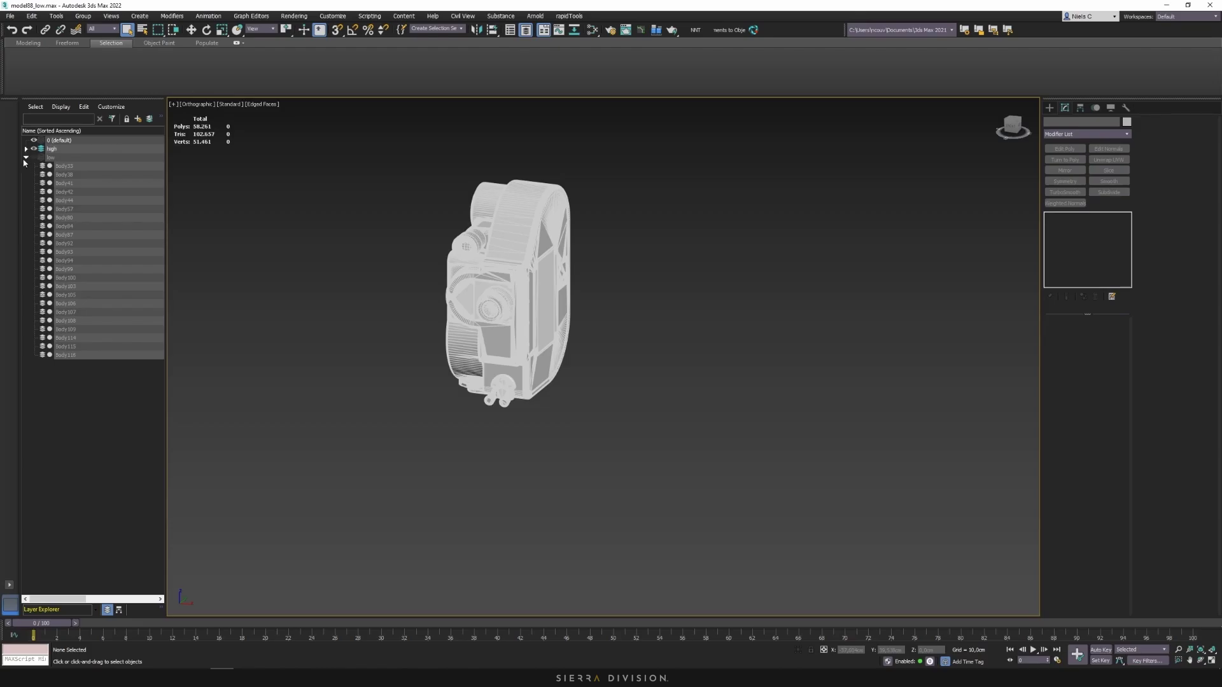
click(25, 158)
- Select the high-poly camera's main body parts and lens-side housing, and check them briefly in isolation
scroll(511, 251, up, 4)
click(513, 253)
alt+middle_drag(513, 254, 641, 346)
ctrl+click(553, 314)
ctrl+click(585, 269)
key(alt+q)
key(alt+q)
- Add the rectangular side plate and its four corner rivets to the selection, and check the selection in isolation without edged faces
ctrl+click(657, 338)
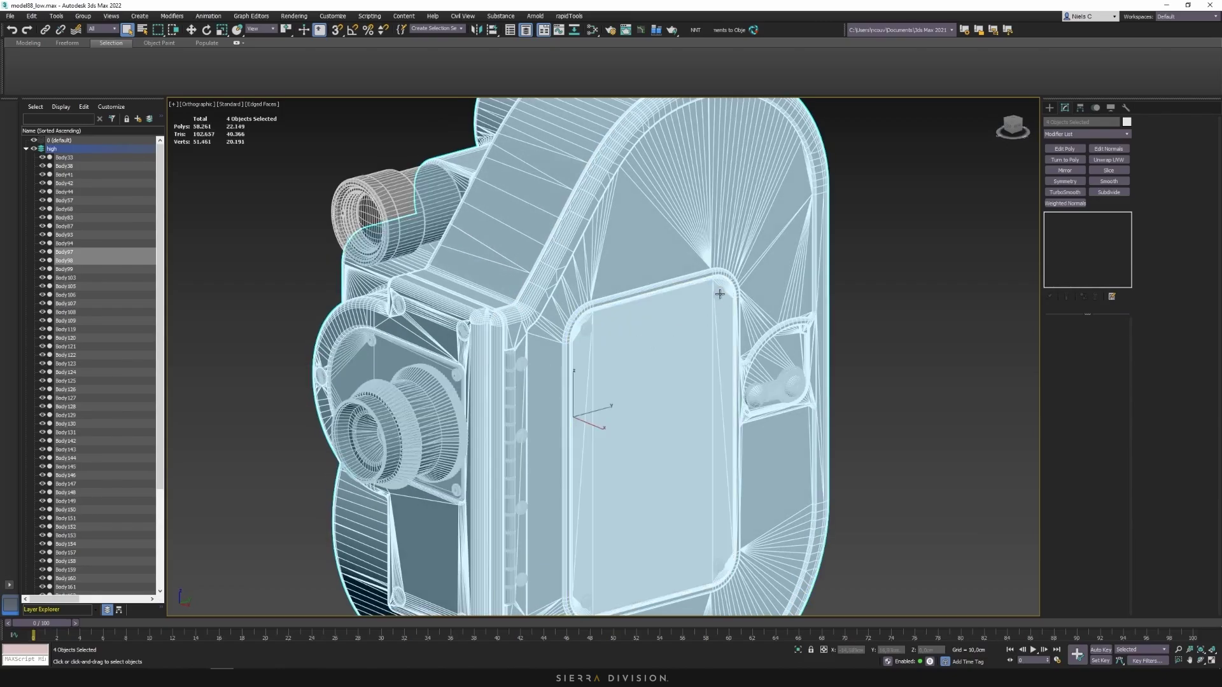
ctrl+click(720, 293)
ctrl+click(583, 331)
ctrl+click(587, 604)
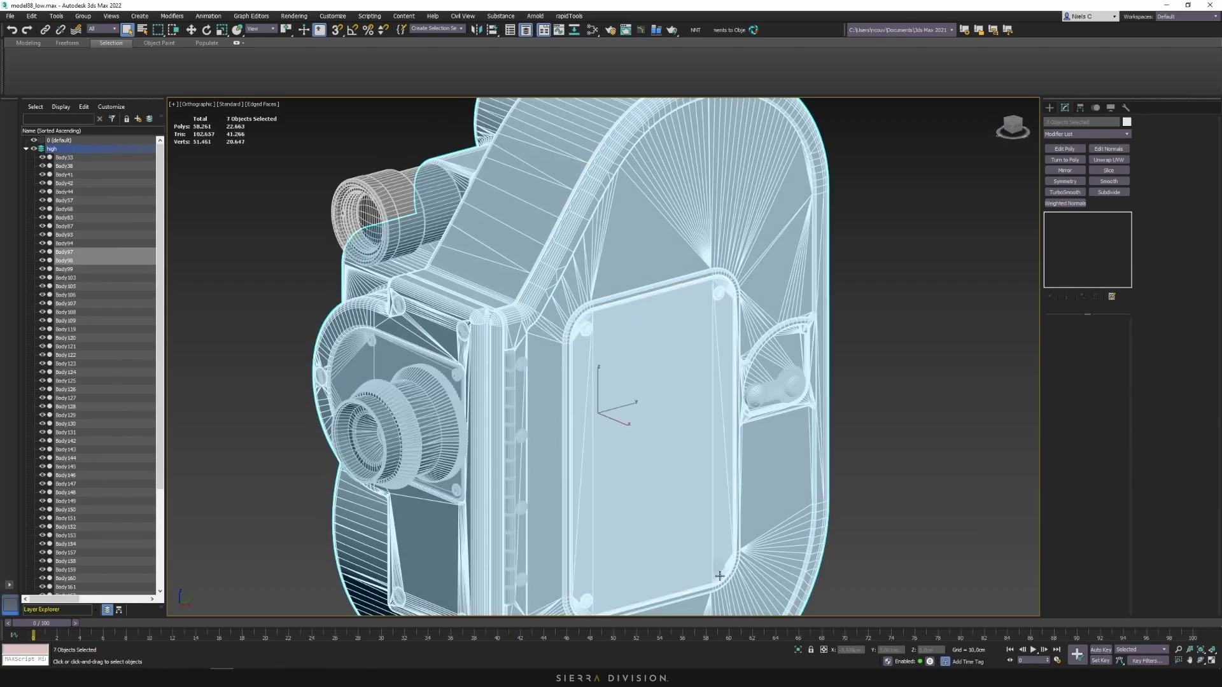
ctrl+click(720, 567)
scroll(783, 357, down, 5)
alt+middle_drag(785, 356, 839, 346)
key(alt+q)
key(F4)
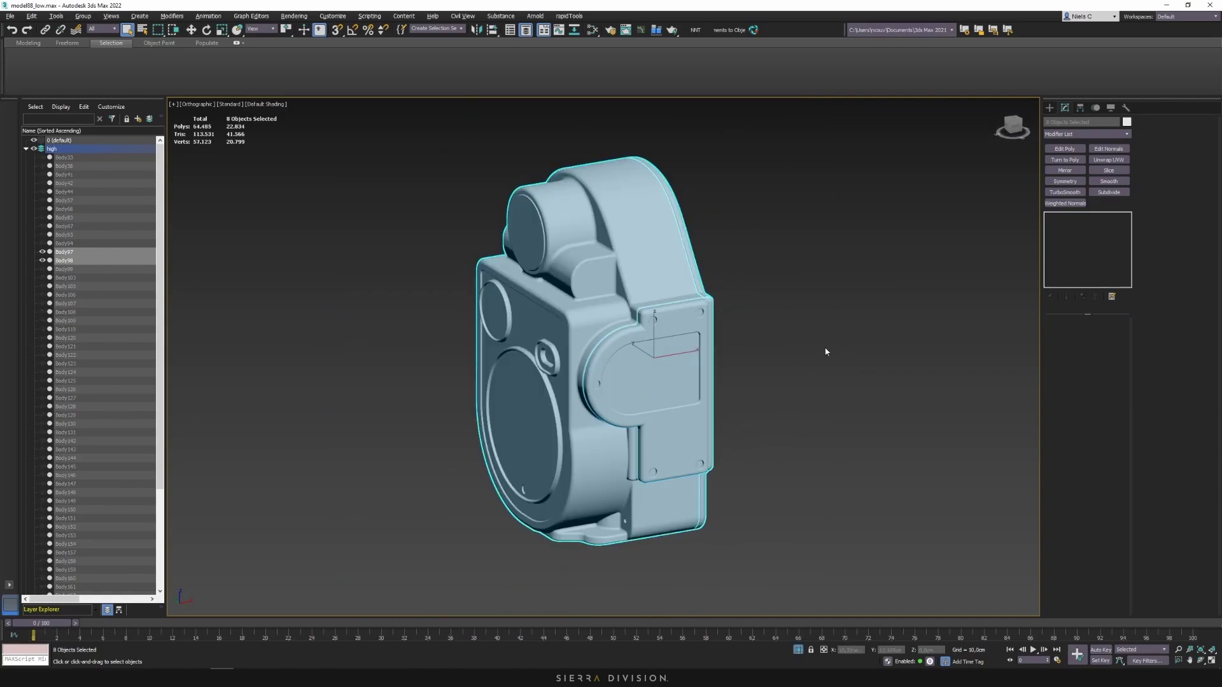
key(alt+q)
- Add the lens plate, its rivets on the near side, and the upper and side slotted screws of the lens housing to the selection
scroll(642, 305, up, 5)
ctrl+click(664, 313)
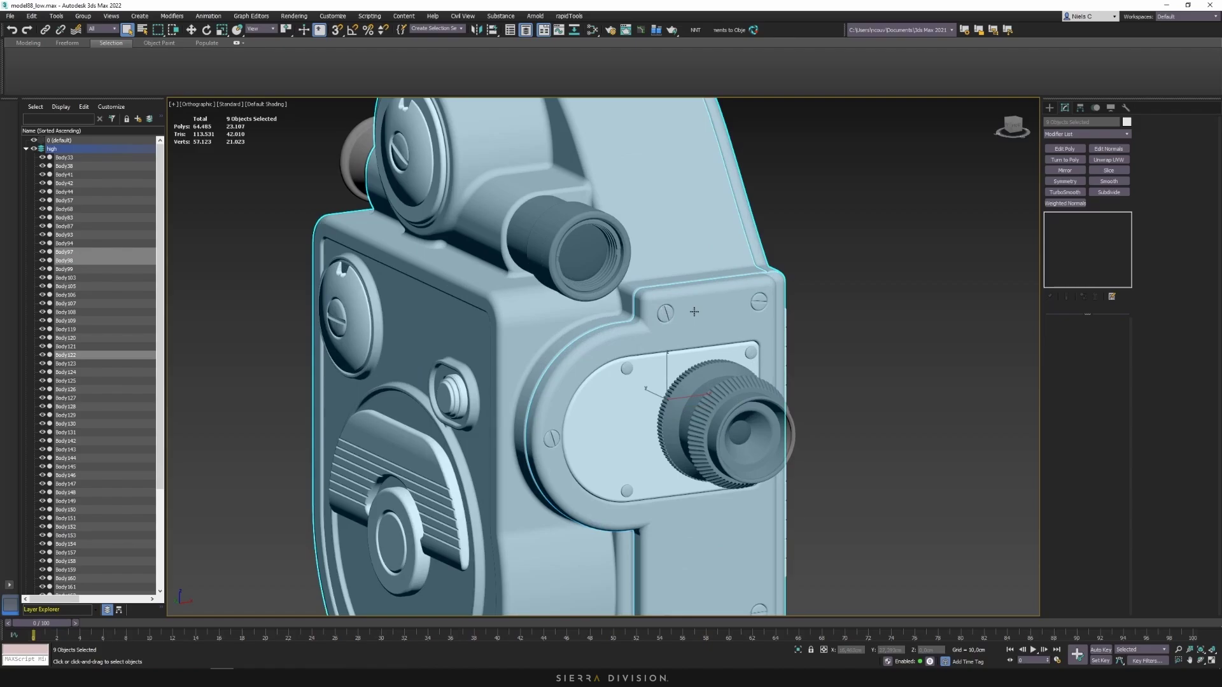
ctrl+click(758, 301)
scroll(754, 312, down, 3)
ctrl+click(664, 259)
ctrl+click(660, 295)
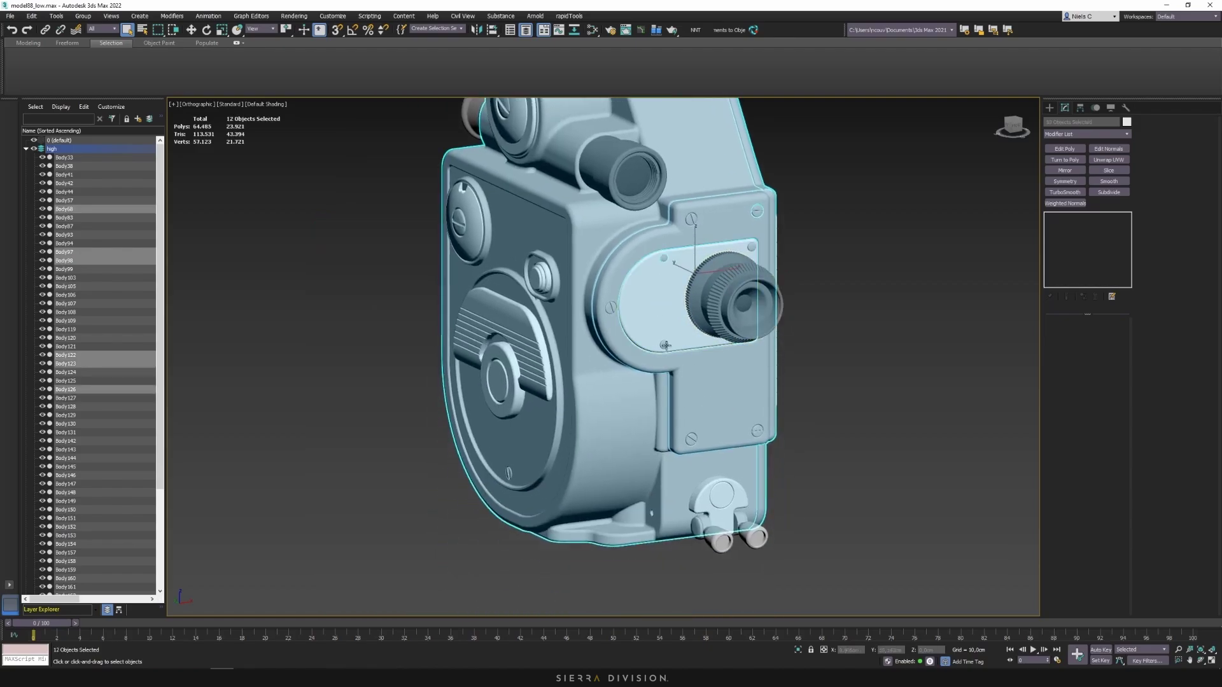
ctrl+click(664, 345)
ctrl+click(611, 309)
ctrl+click(750, 248)
- Add the lens plate's lower rivet beside the hinge and the housing's lower screws to the selection, then clear the selection
alt+middle_drag(749, 250, 668, 247)
ctrl+click(676, 327)
ctrl+click(682, 429)
ctrl+click(628, 424)
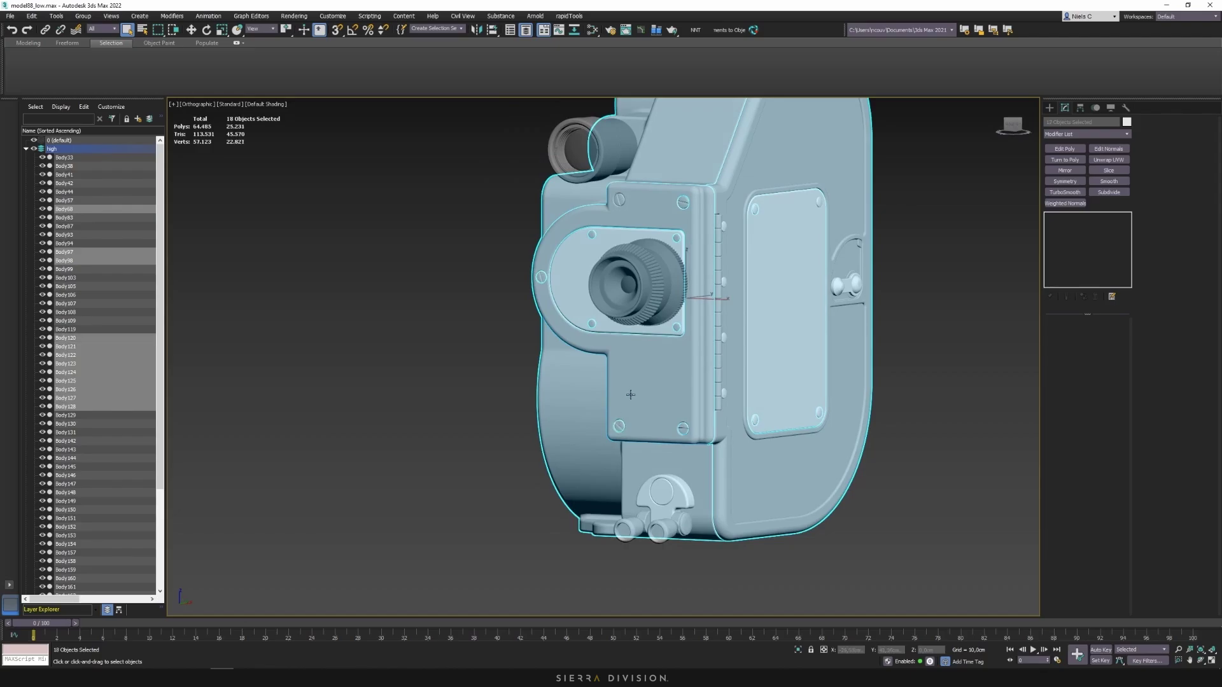
scroll(628, 423, down, 5)
alt+middle_drag(628, 424, 661, 352)
scroll(661, 352, up, 5)
middle_drag(517, 355, 530, 322)
click(534, 320)
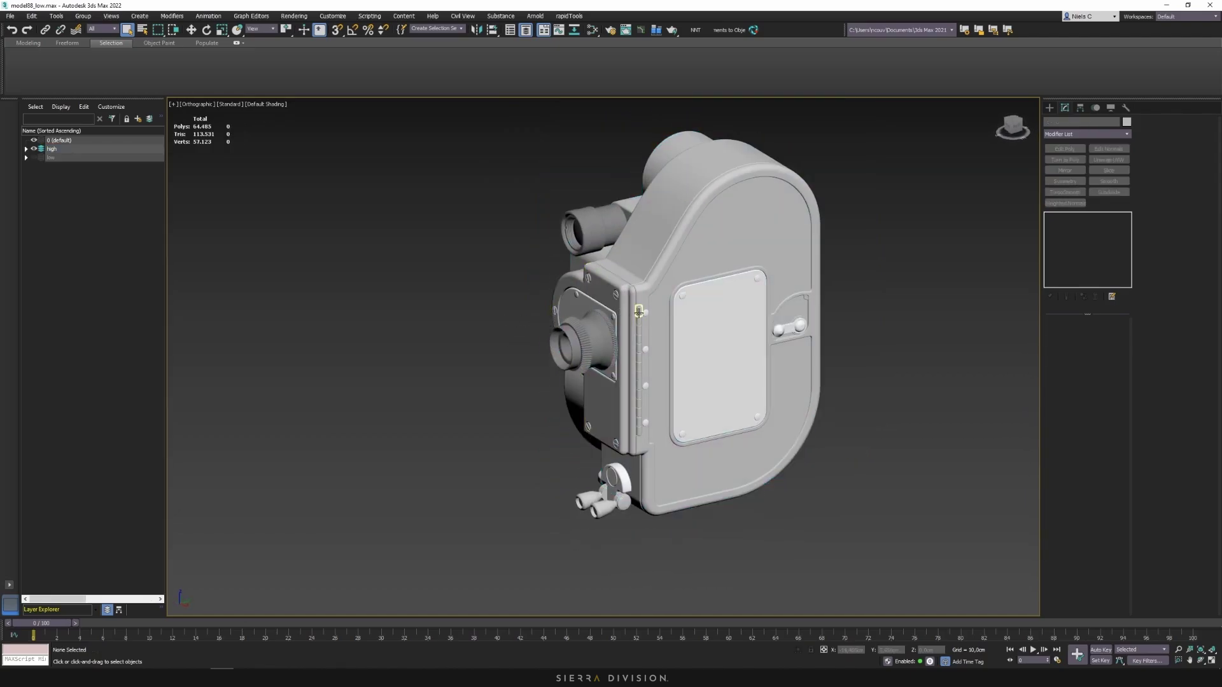
- Examine the separate hinge segments along the lens housing's edge, then view the camera from the lens side
scroll(636, 337, up, 5)
middle_drag(636, 295, 630, 221)
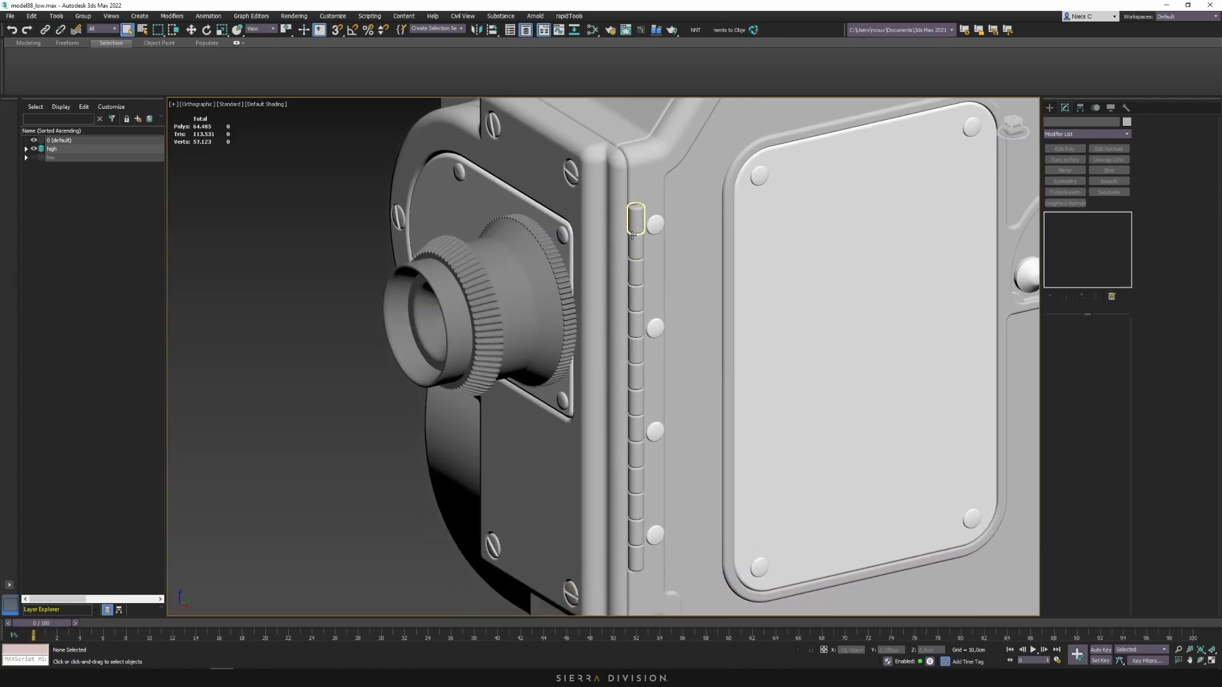
middle_drag(632, 273, 633, 177)
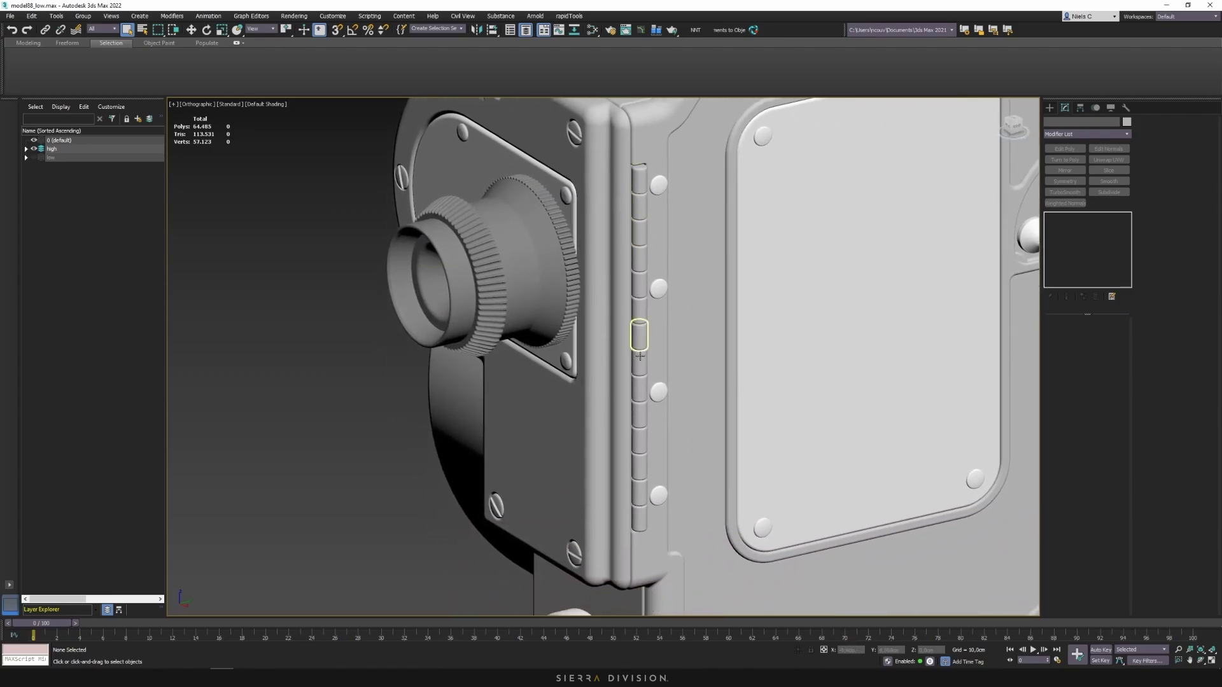
scroll(603, 288, down, 5)
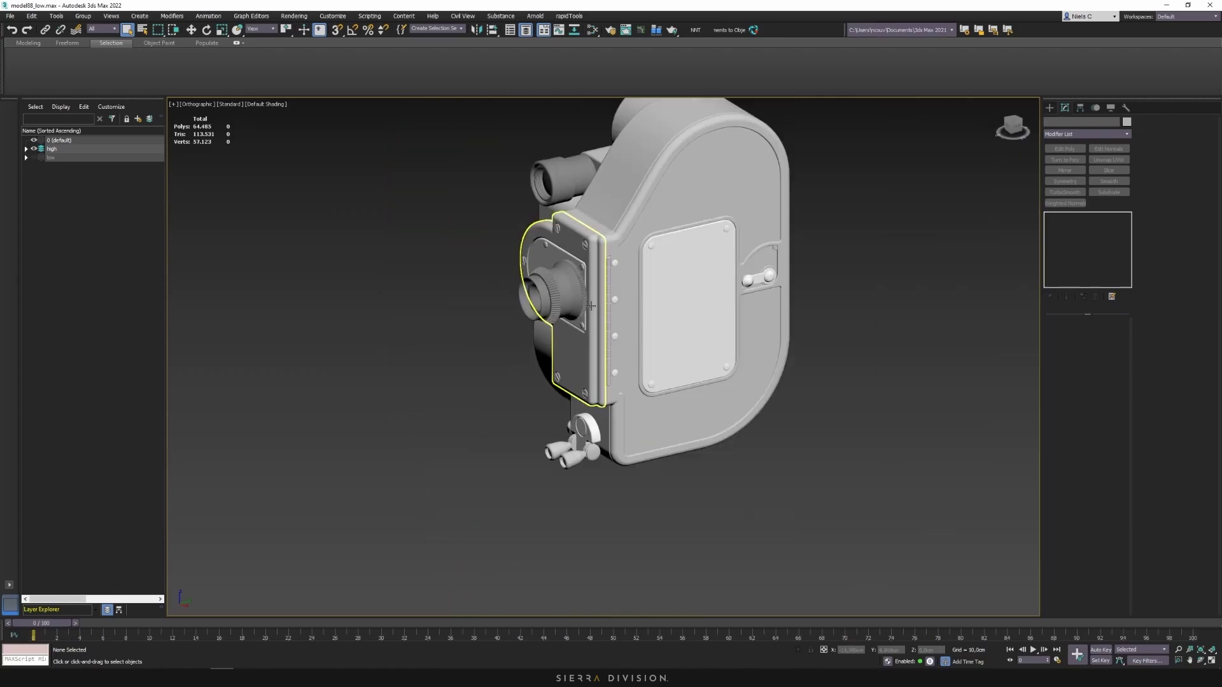
alt+middle_drag(603, 288, 518, 472)
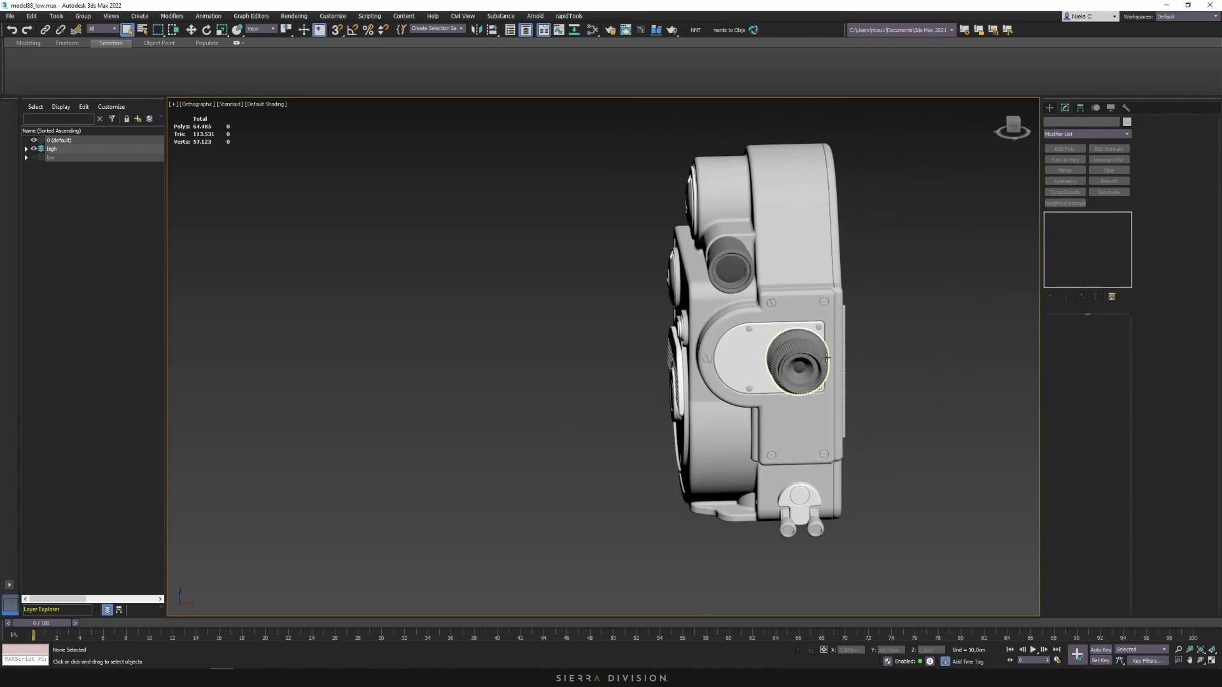
- Examine the high-poly parts one by one by selecting the knurled lens, the dials and the upper dial's screw, viewing the camera from both sides
click(798, 363)
alt+middle_drag(797, 363, 665, 316)
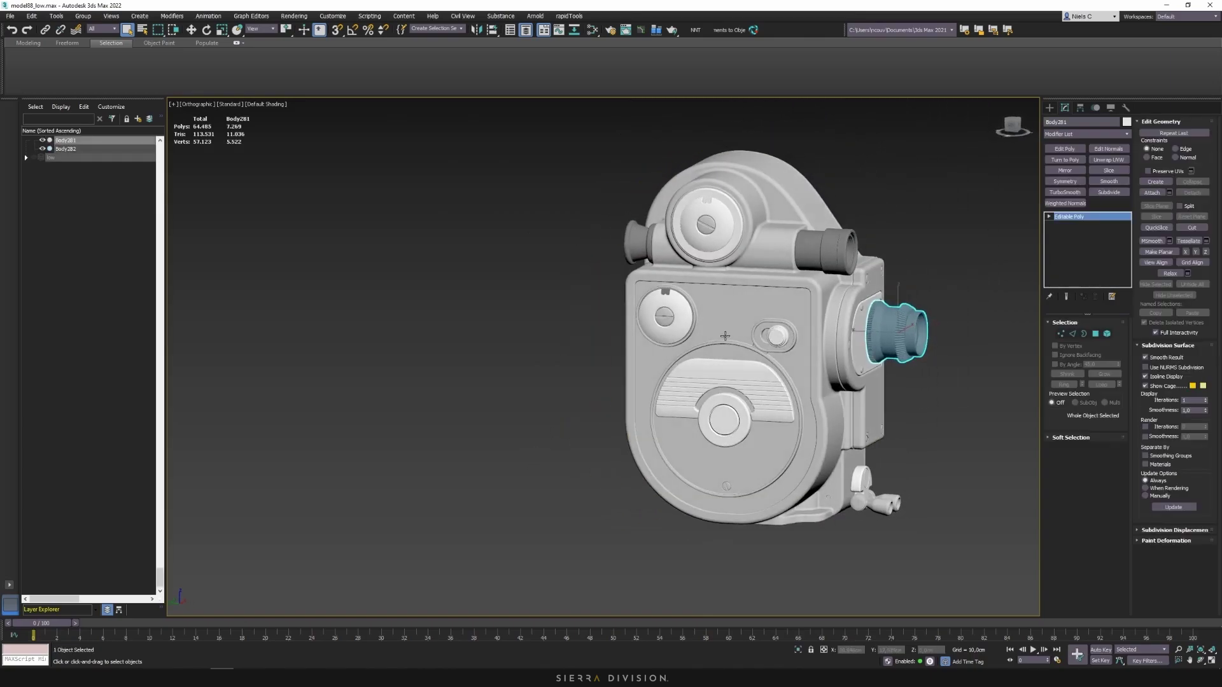
click(665, 316)
click(711, 224)
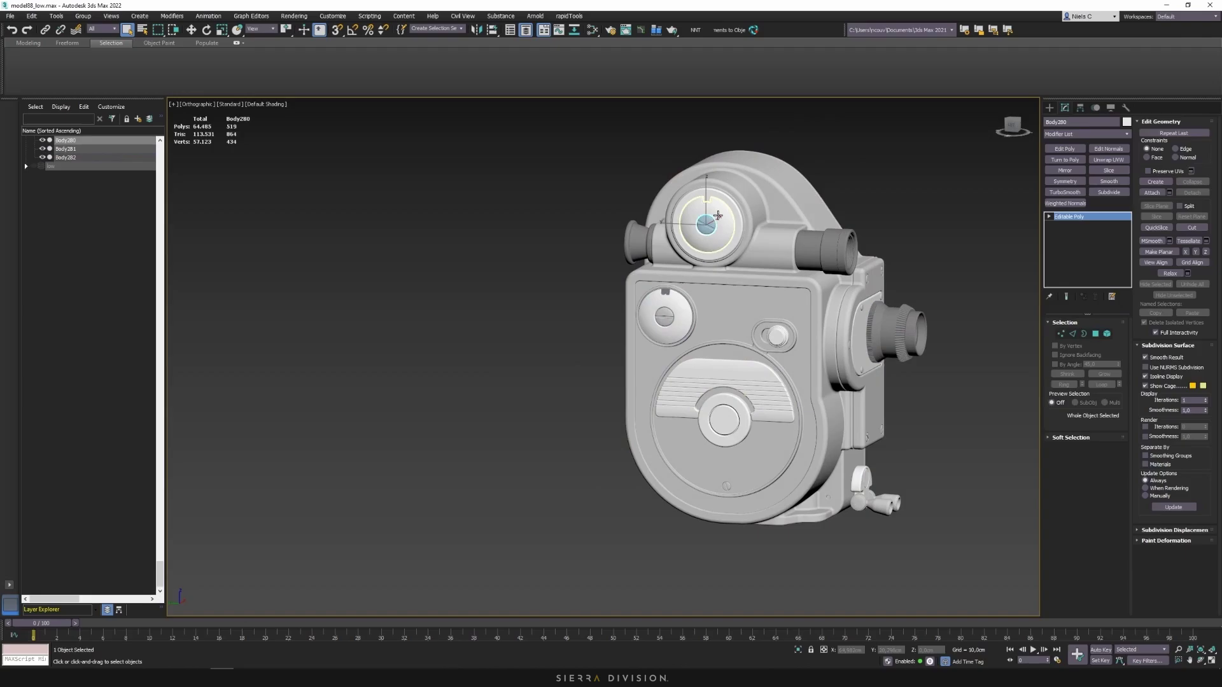
alt+middle_drag(718, 216, 642, 324)
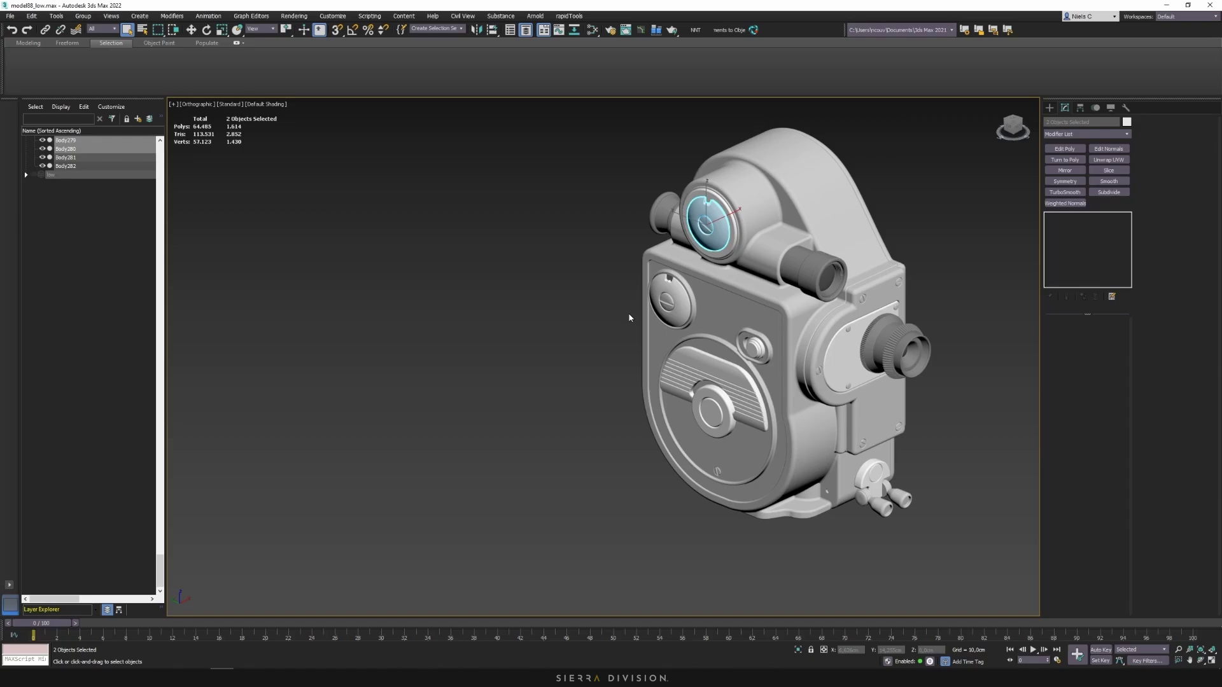
alt+middle_drag(632, 317, 488, 295)
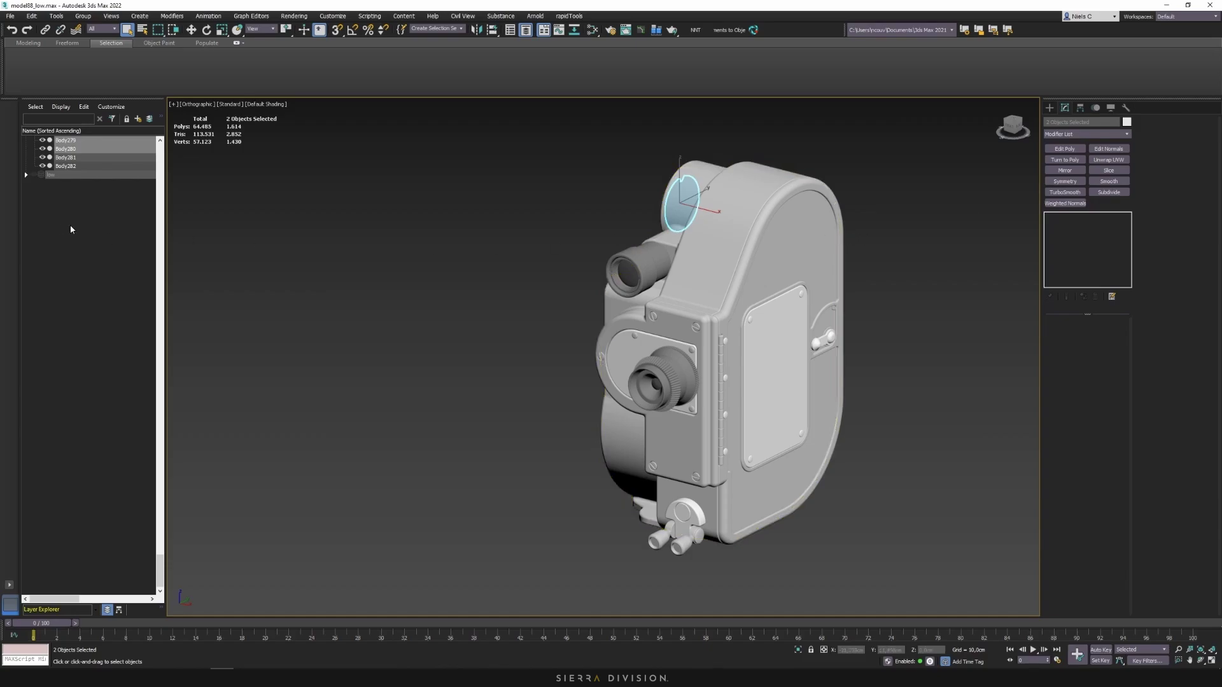
scroll(74, 226, up, 4)
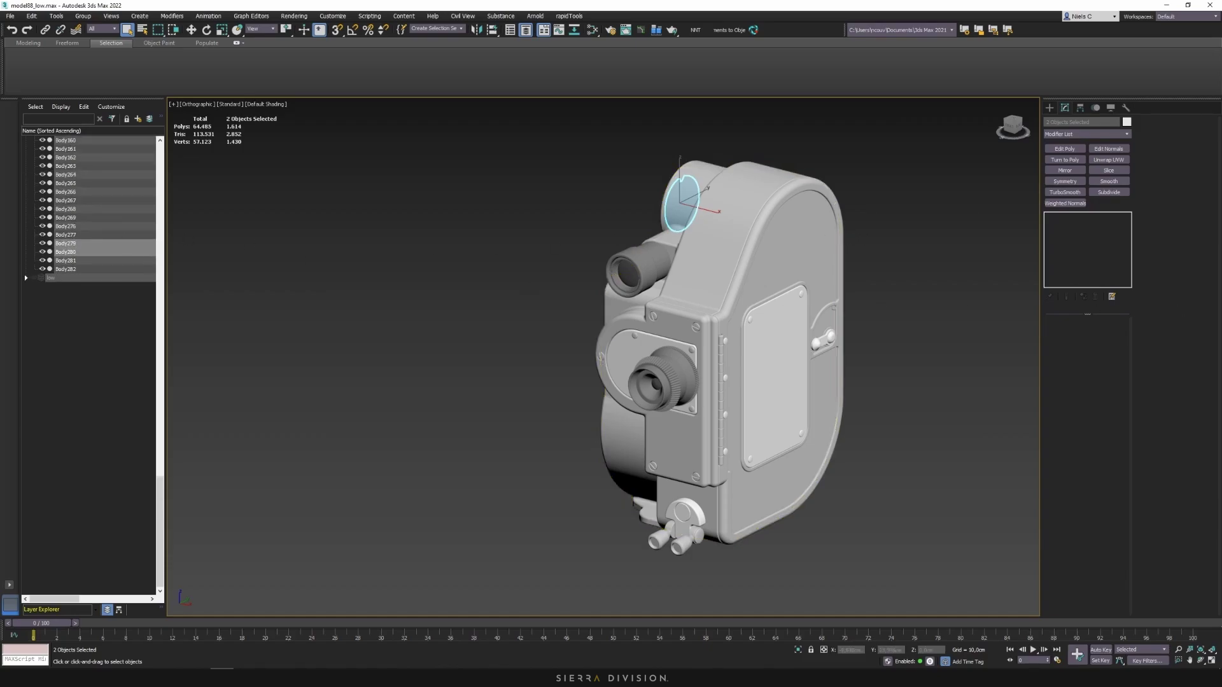
scroll(727, 261, up, 4)
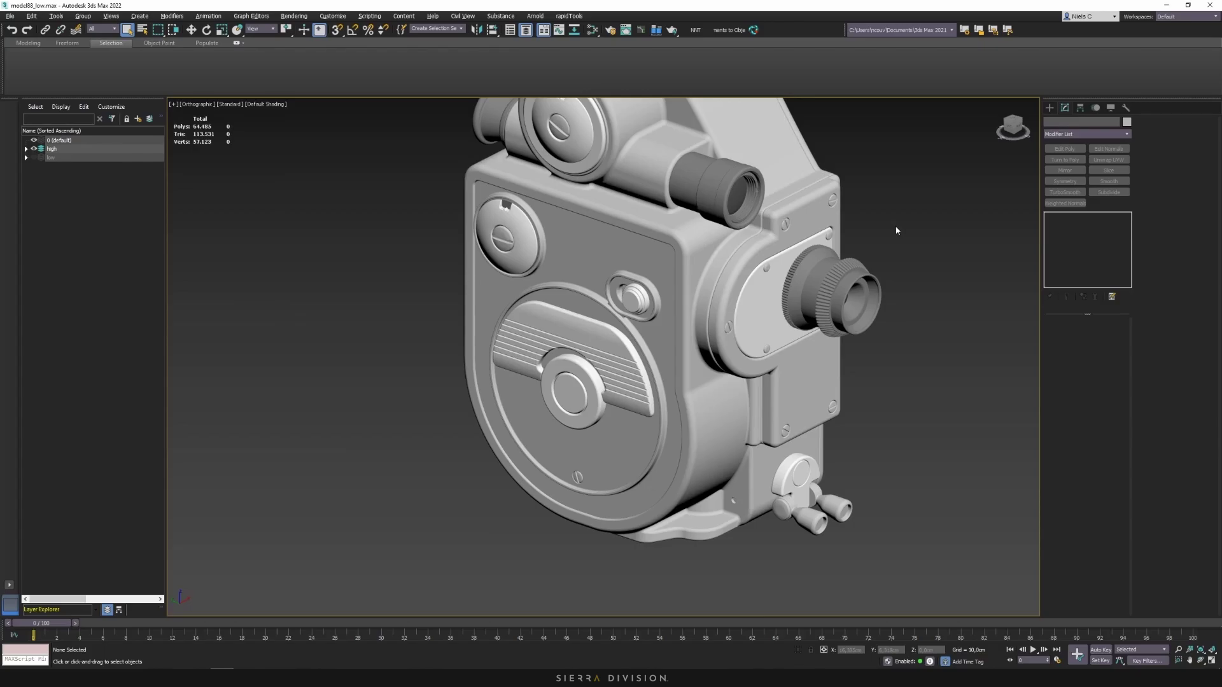
- Select the knurled high-poly lens beside the lens plate and send it to ZBrush
scroll(872, 203, up, 10)
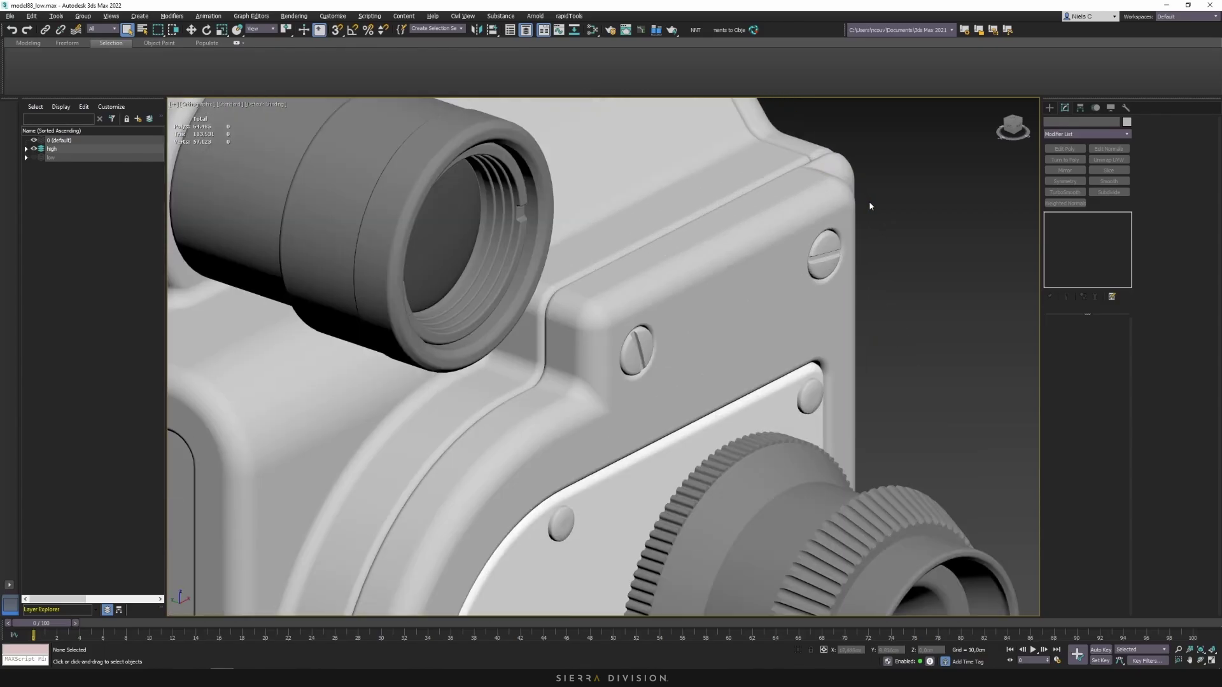
scroll(885, 237, down, 5)
scroll(857, 289, up, 2)
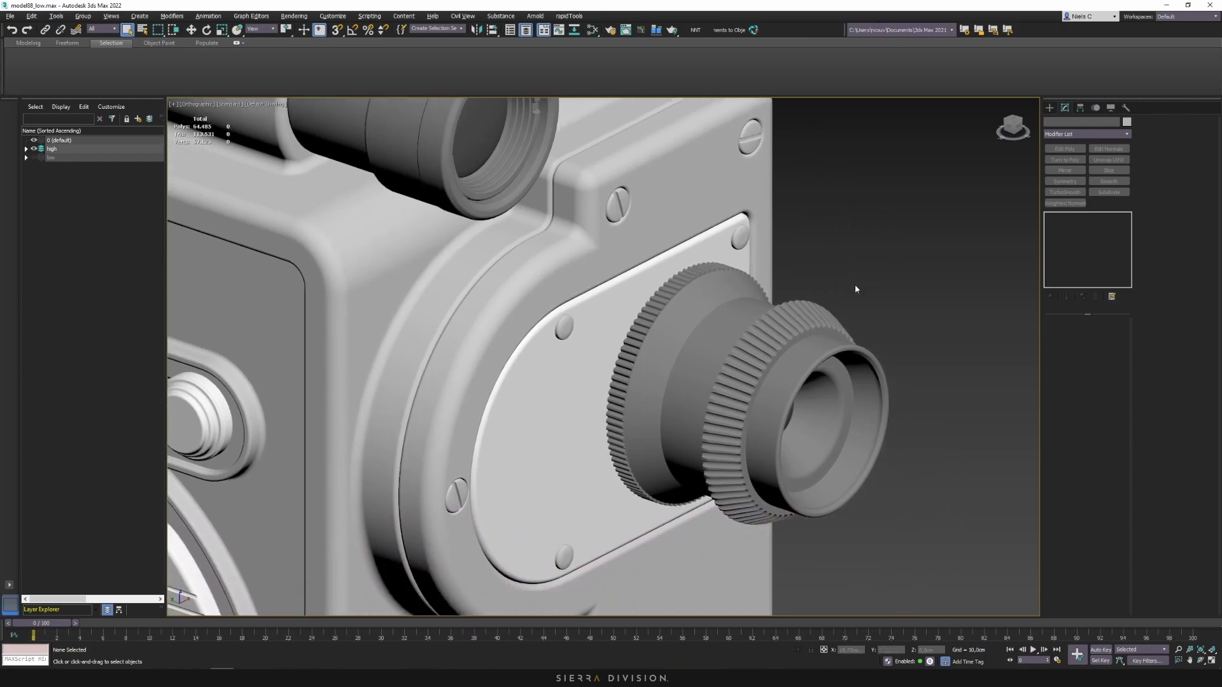
click(809, 322)
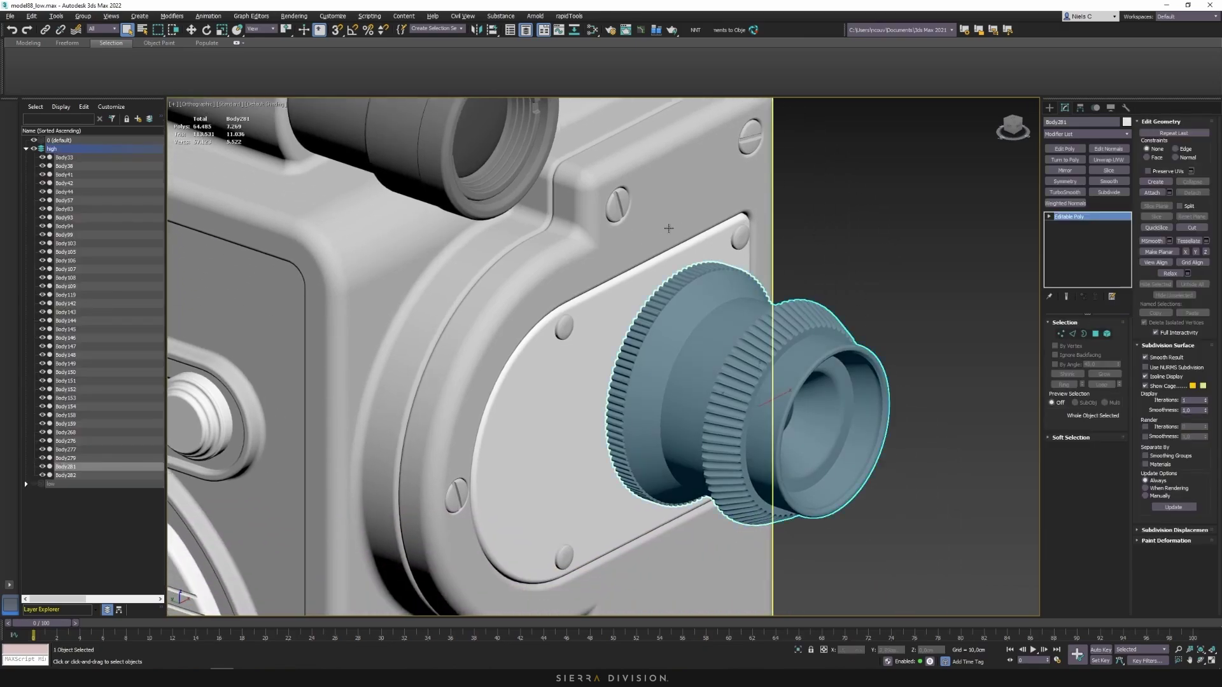
click(291, 677)
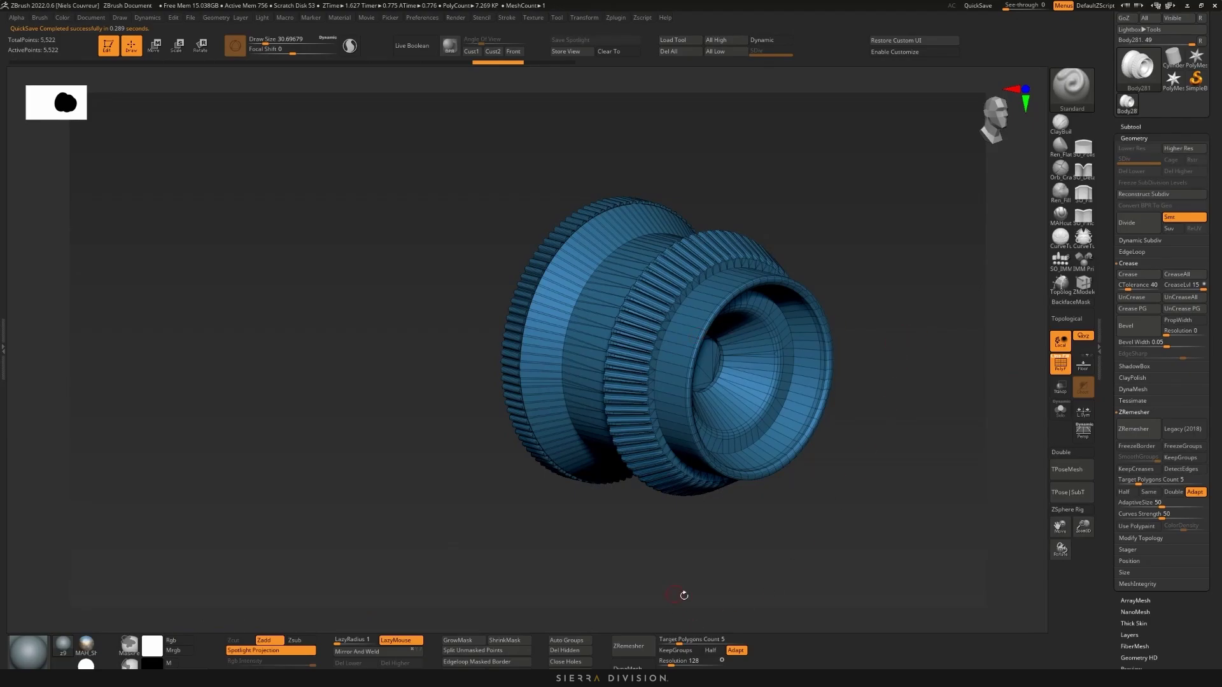
- DynaMesh the lens at a resolution of 240 and turn off its polyframe display
click(690, 661)
text(24)
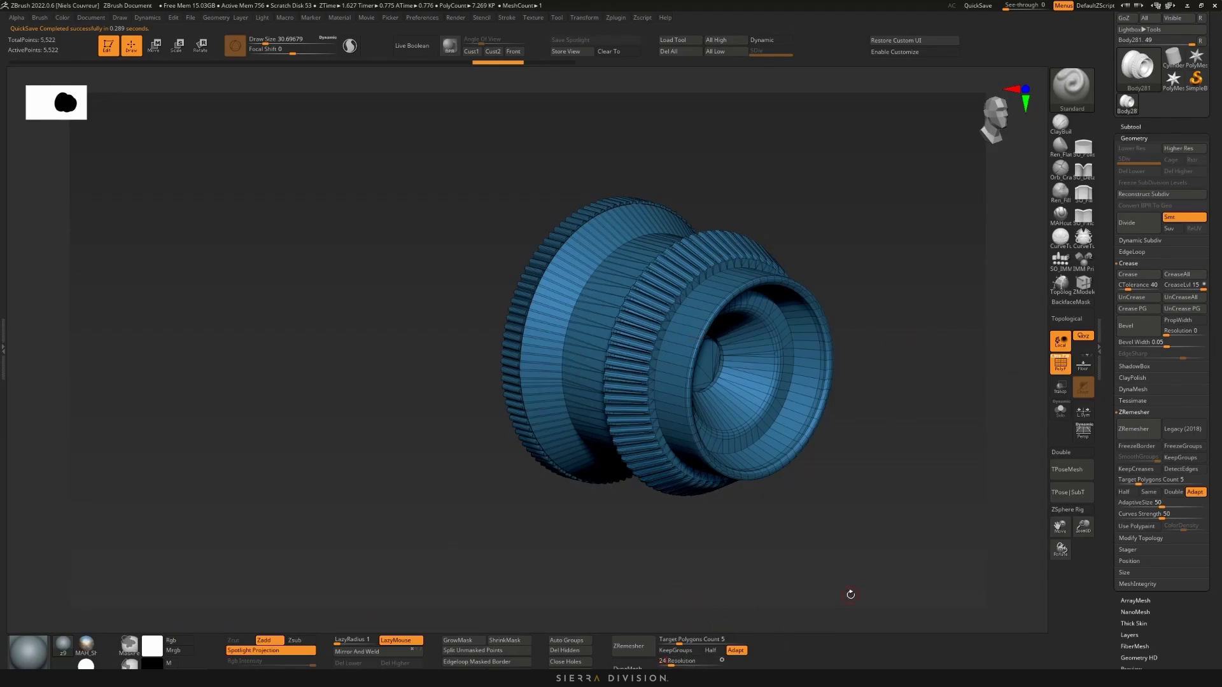
text(0)
key(Return)
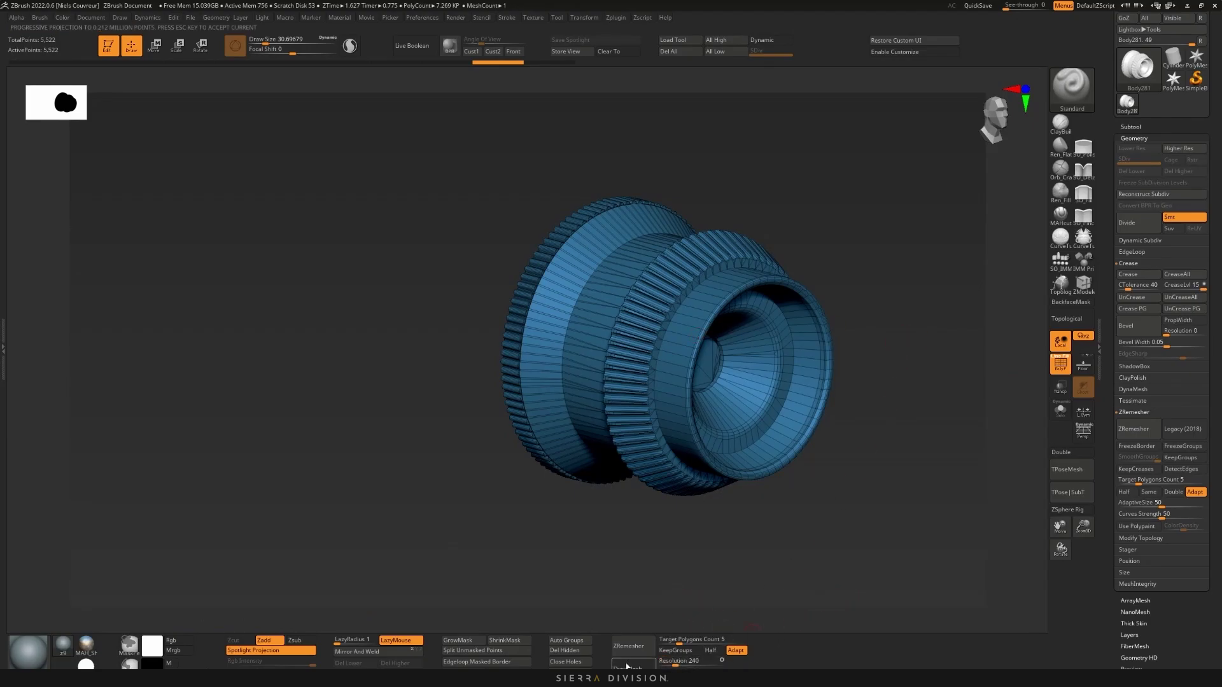
key(shift+f)
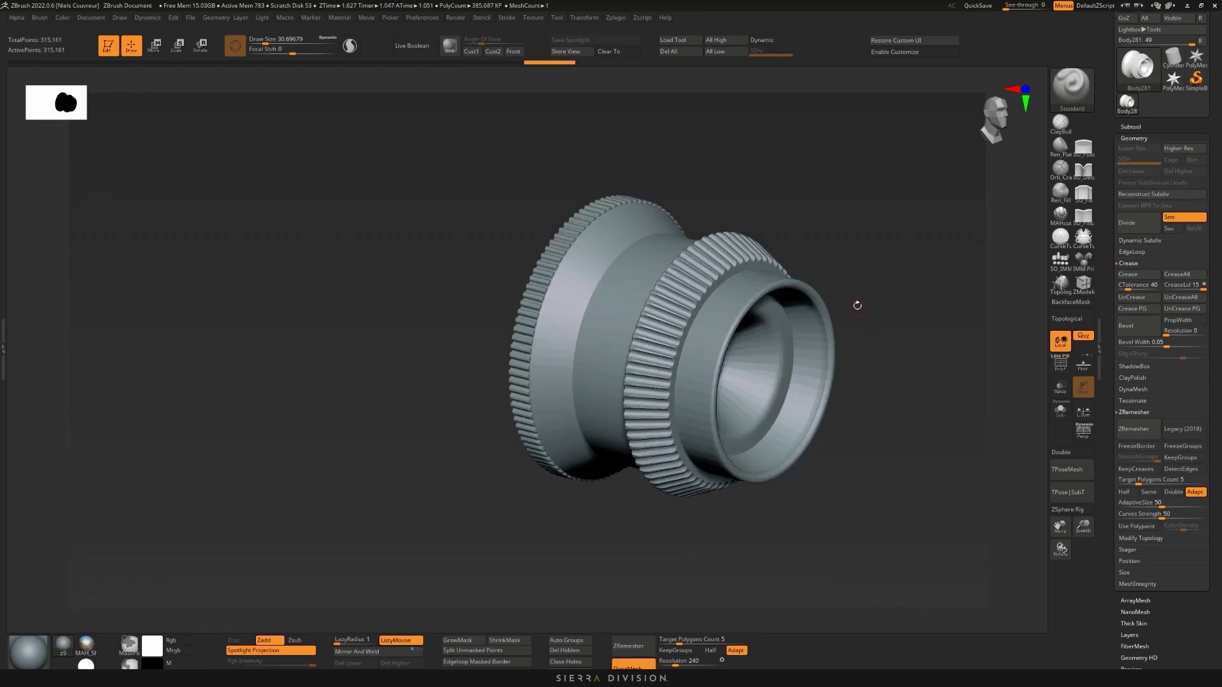
- Smooth the remeshed lens with the Polish By Features and Polish Crisp Edges deformations
ctrl+right_drag(847, 315, 872, 335)
drag(1177, 420, 1177, 387)
click(1137, 314)
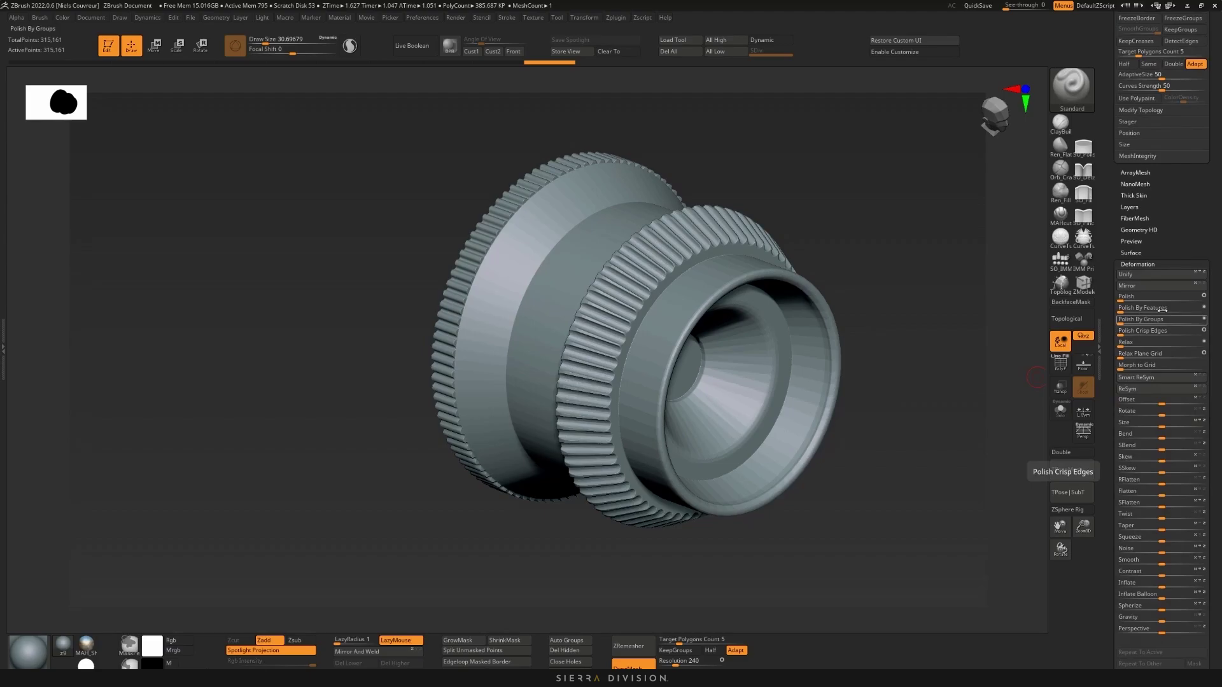
click(1120, 308)
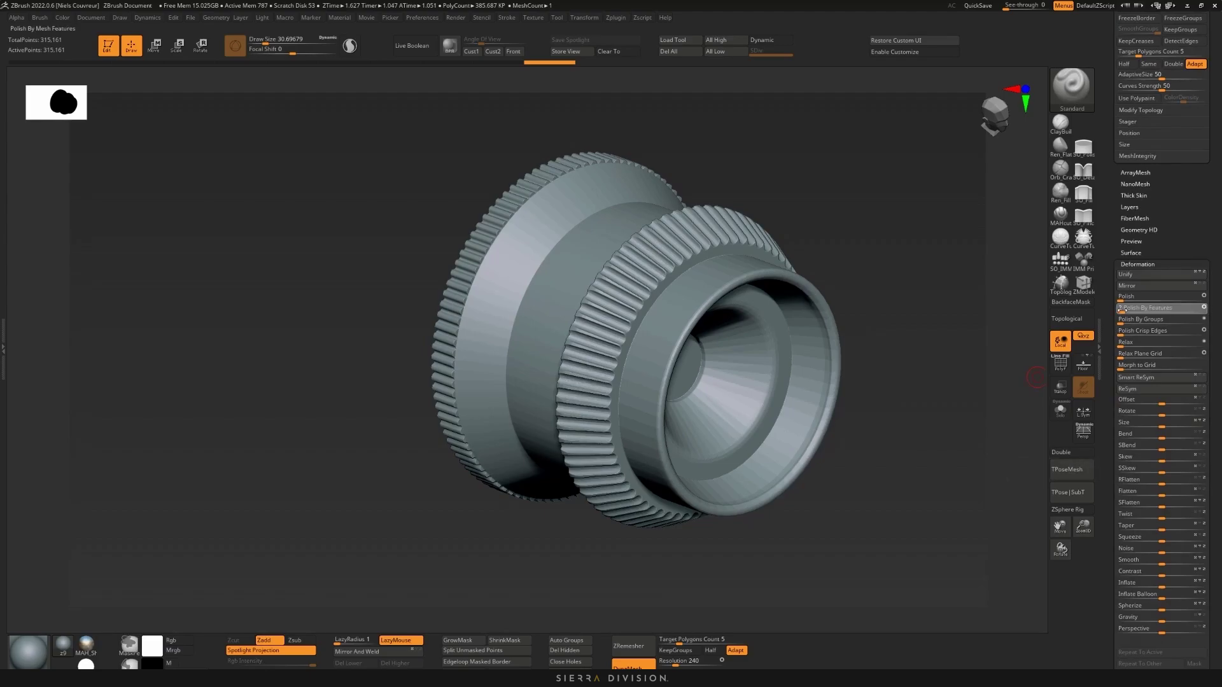
right_drag(803, 365, 815, 362)
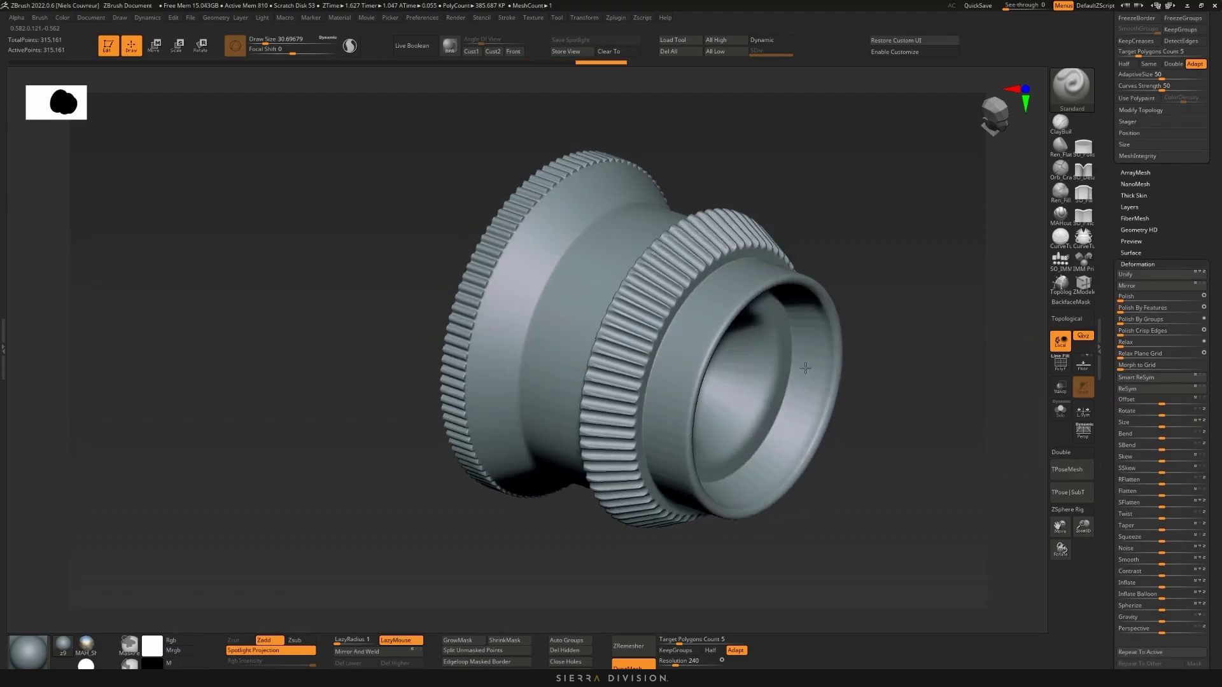
click(1127, 333)
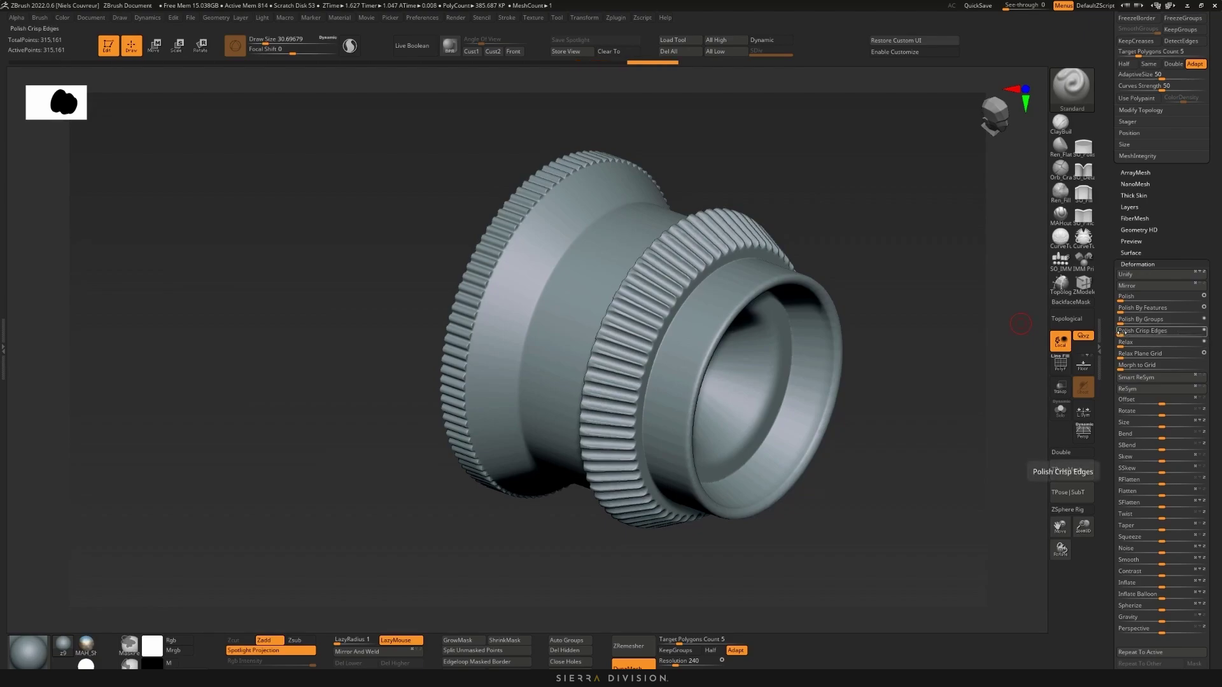
click(1123, 334)
- Soften the lens's edges further with repeated Polish deformations and subdivide the mesh once
mouse_move(939, 312)
right_down()
mouse_move(873, 308)
mouse_move(887, 294)
mouse_move(761, 236)
mouse_move(771, 250)
right_up()
click(1122, 299)
click(1123, 299)
click(1122, 299)
ctrl+right_drag(771, 249, 825, 318)
mouse_move(824, 318)
right_down()
mouse_move(803, 304)
mouse_move(810, 347)
mouse_move(791, 346)
right_up()
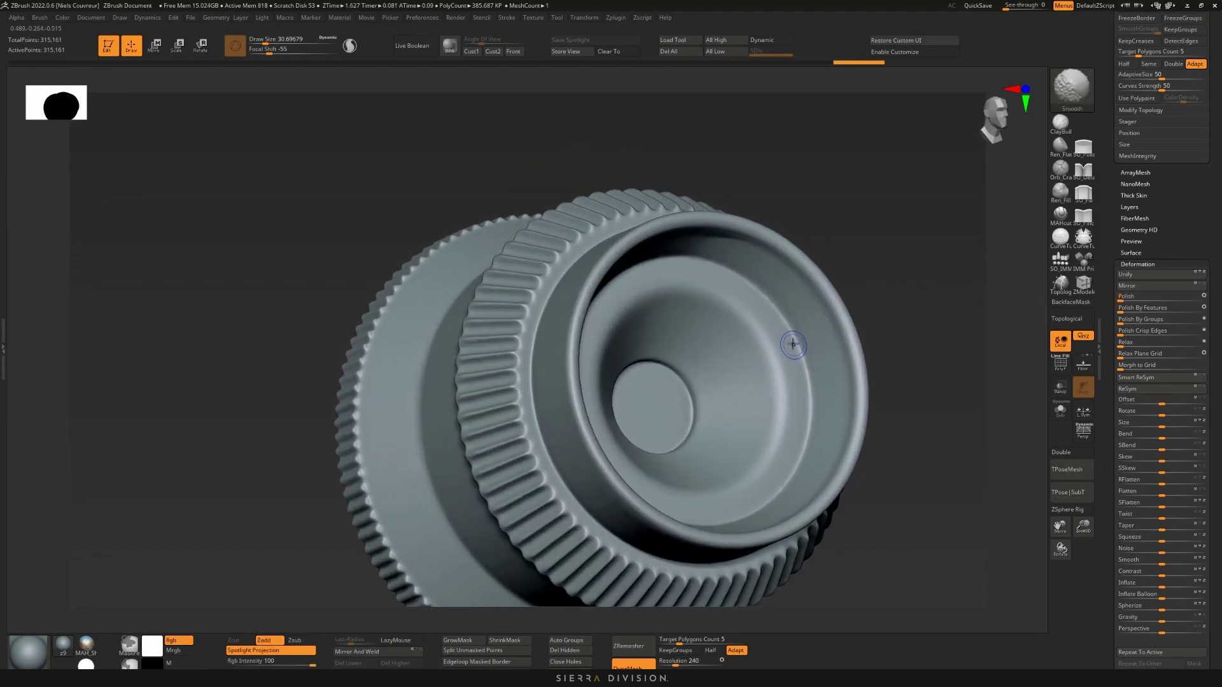
right_drag(887, 288, 825, 436)
key(ctrl+d)
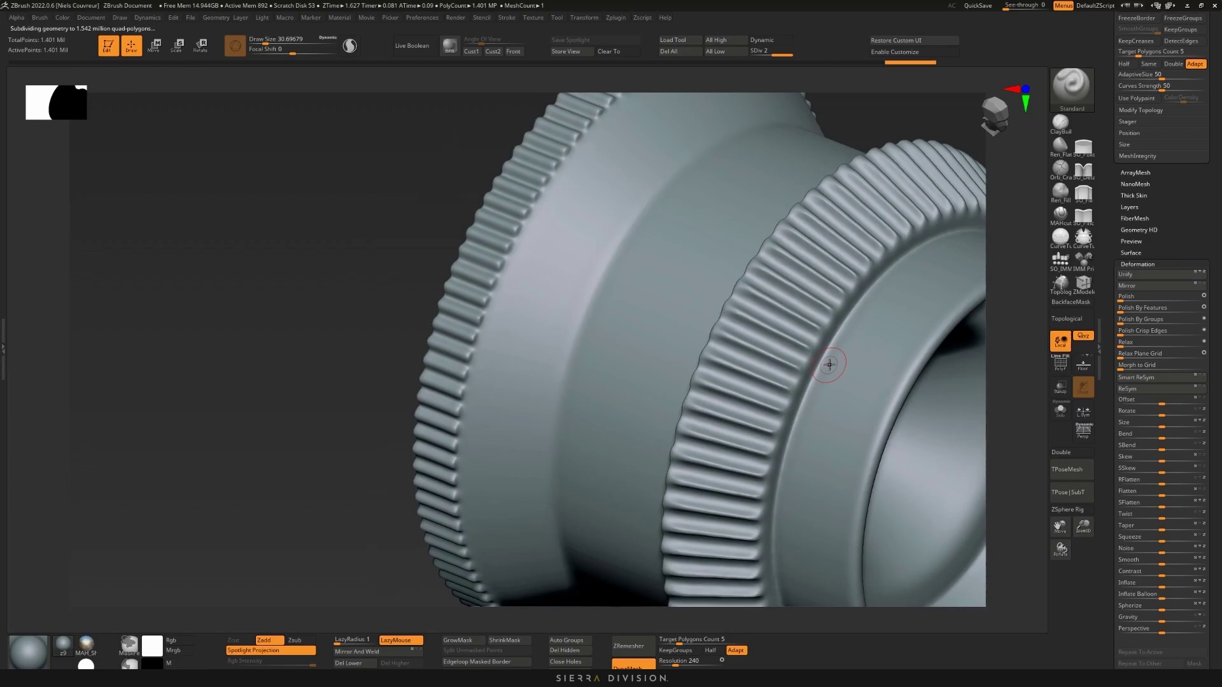
- Show the Decimation Master options and examine the polished lens from the side
click(3, 349)
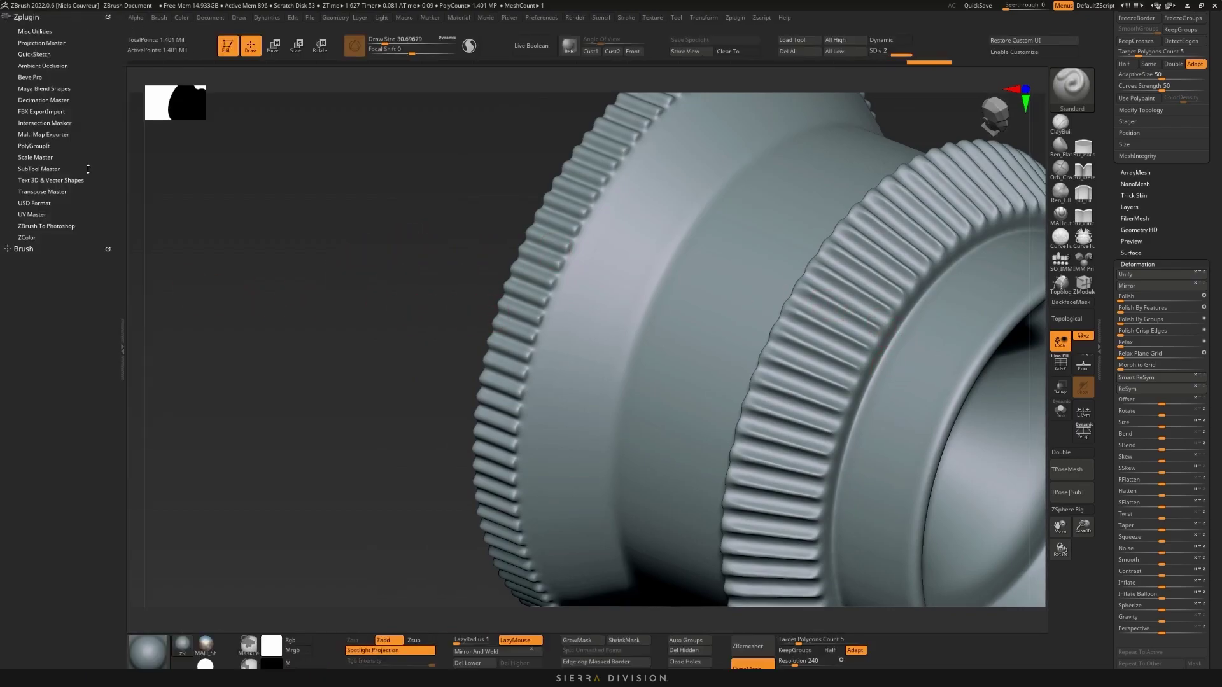
click(53, 101)
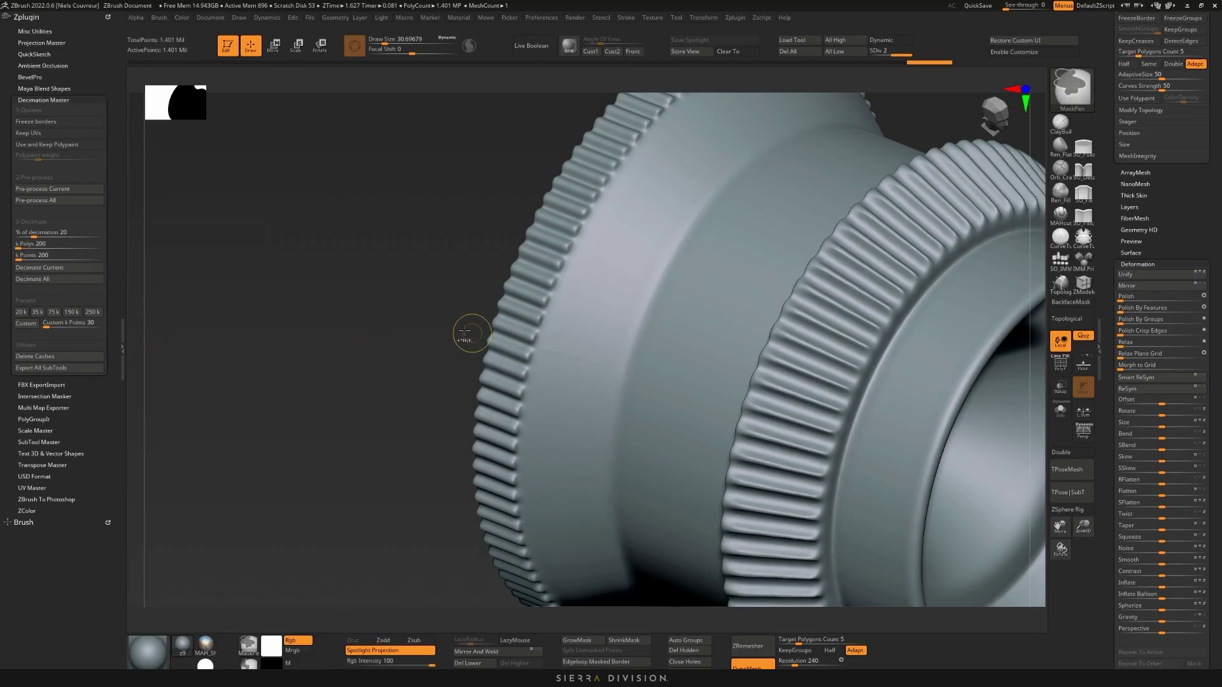
ctrl+right_drag(466, 336, 463, 315)
alt+right_drag(611, 345, 517, 334)
right_drag(693, 323, 720, 310)
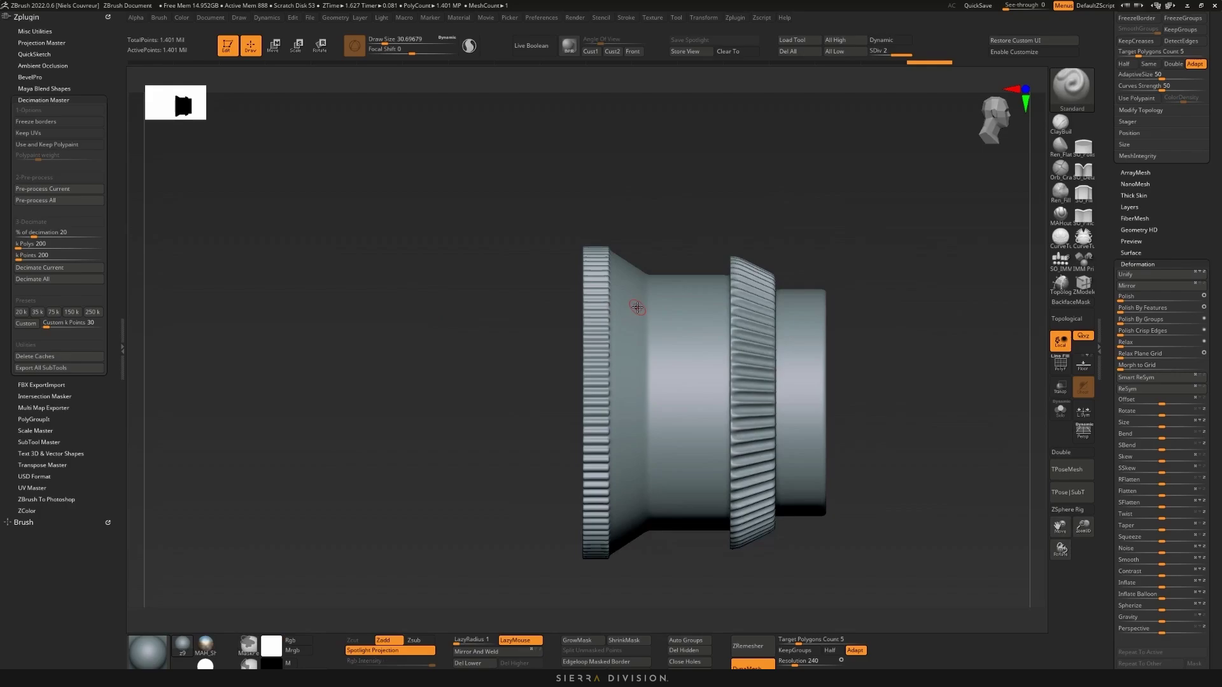
right_drag(637, 308, 592, 316)
ctrl+right_drag(774, 287, 592, 277)
right_drag(593, 277, 608, 296)
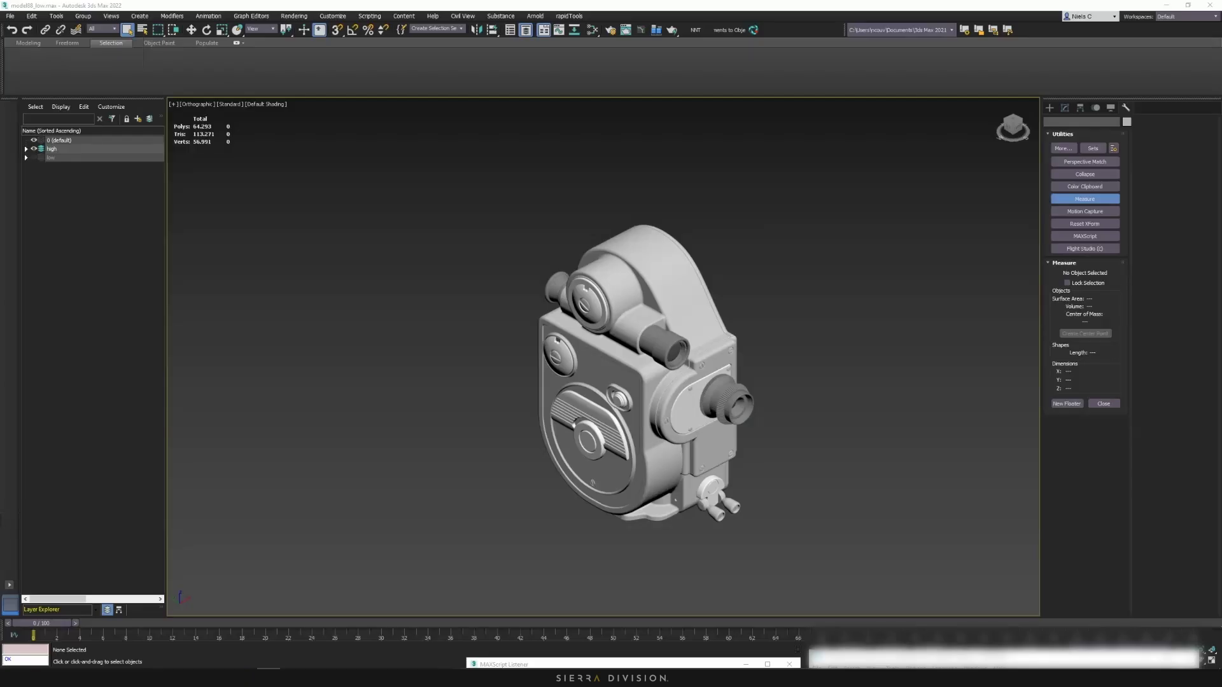
- Switch to 3ds Max, select all high-poly parts, then show only the low layer, select all its parts and expand both layers
drag(511, 174, 887, 586)
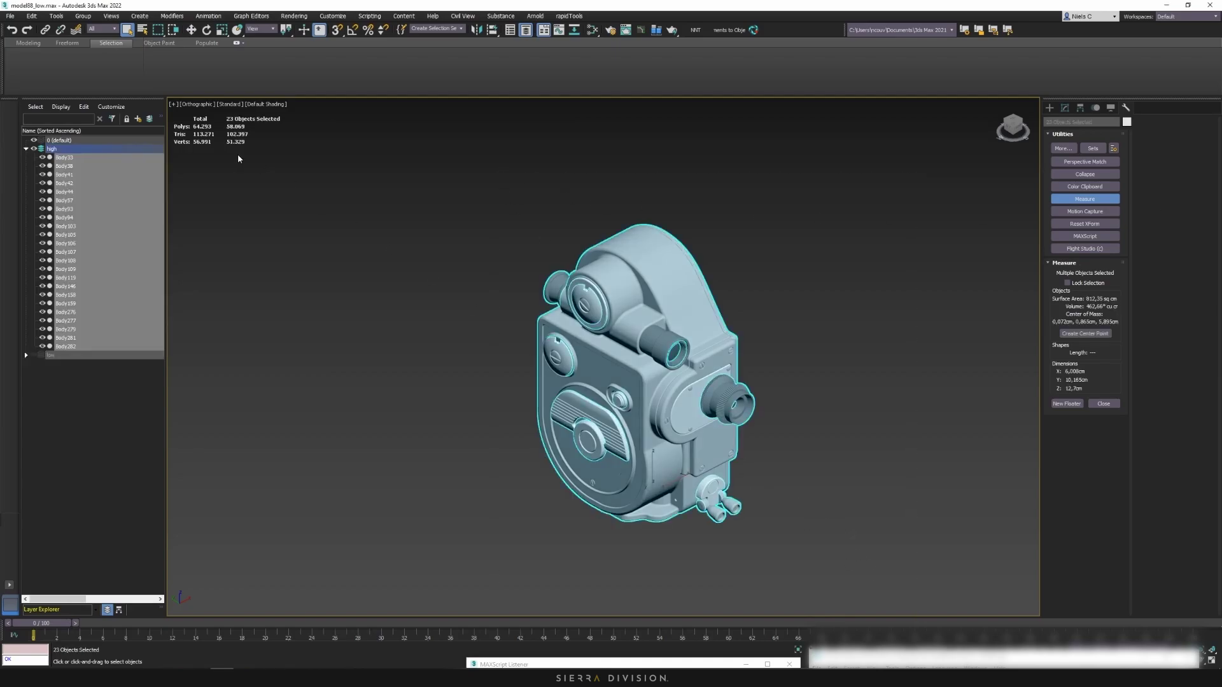
click(26, 149)
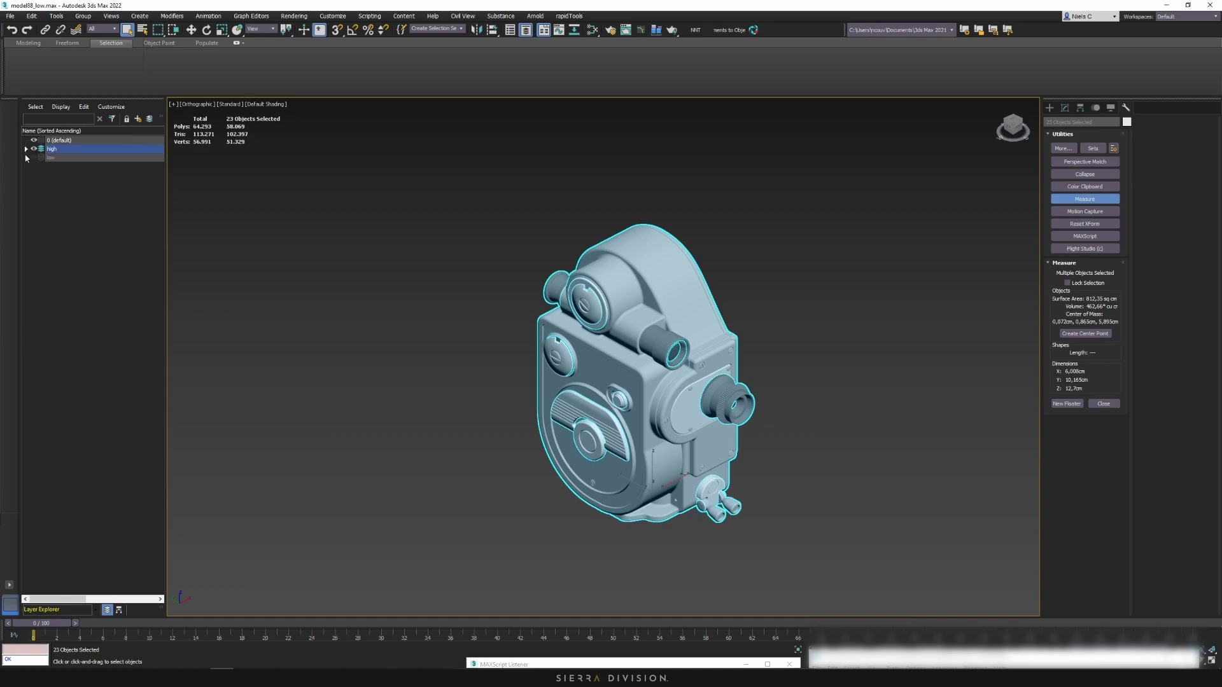
click(26, 157)
click(34, 148)
click(34, 157)
key(ctrl+a)
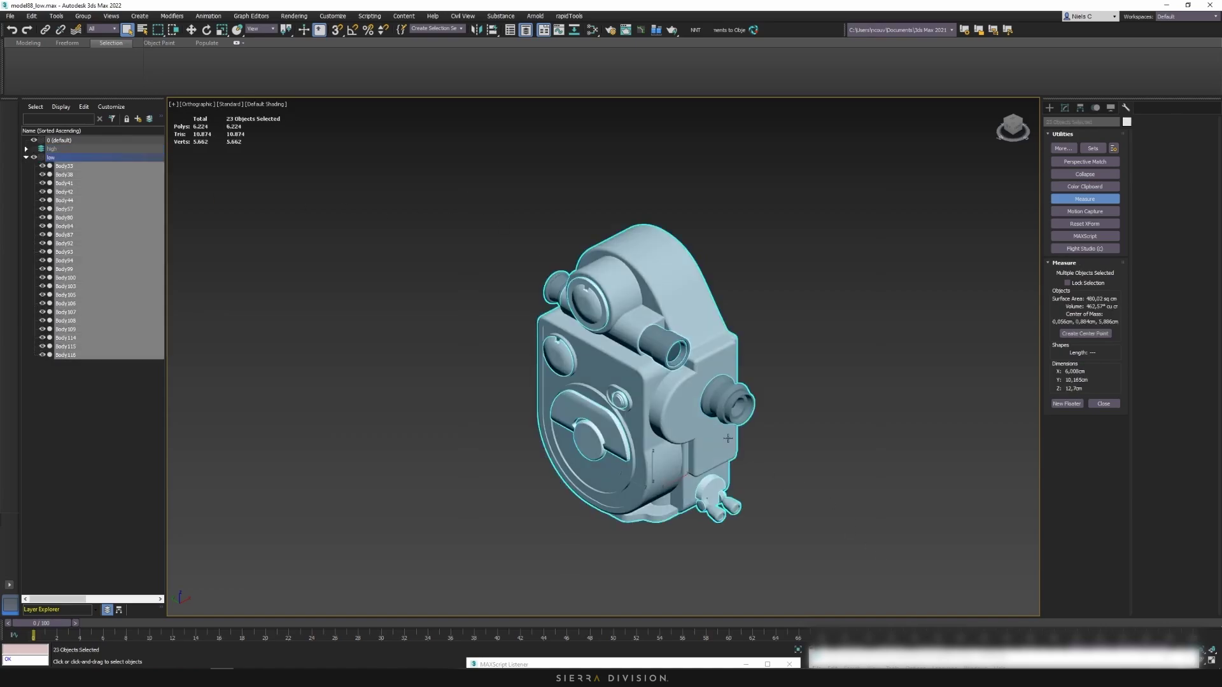
click(26, 149)
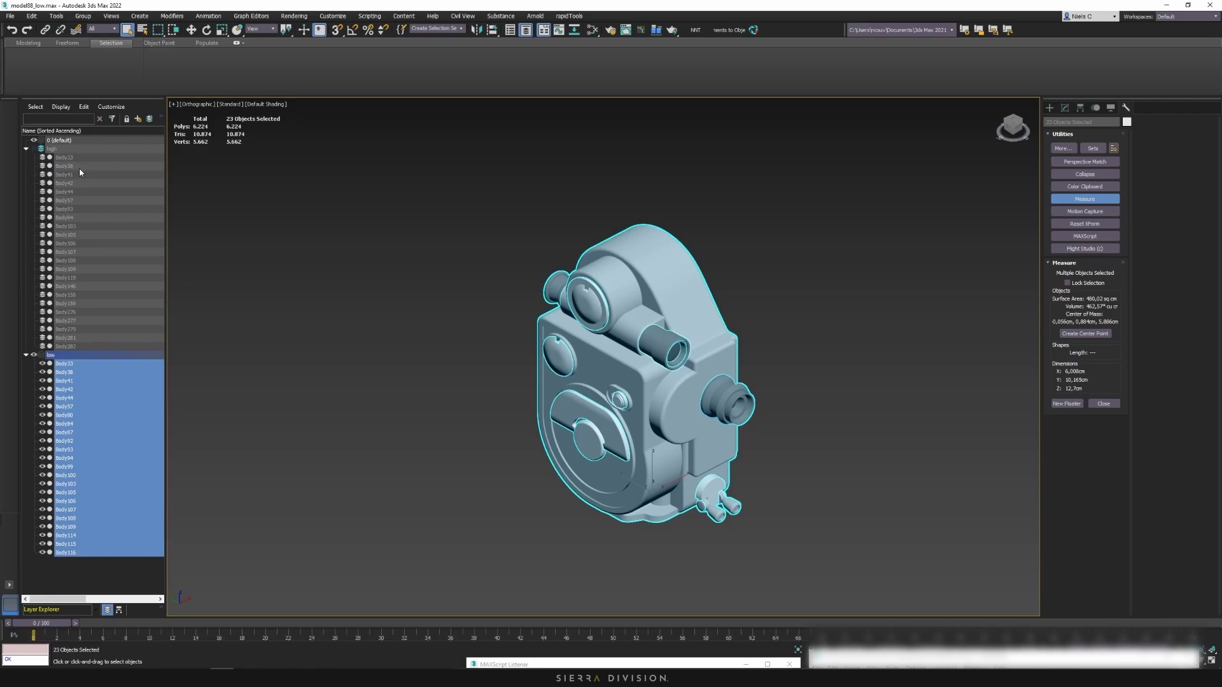
- Show the high layer together with the low one and compare the overlapping main bodies, ending with only the low-poly body selected
click(671, 259)
alt+middle_drag(264, 255, 276, 255)
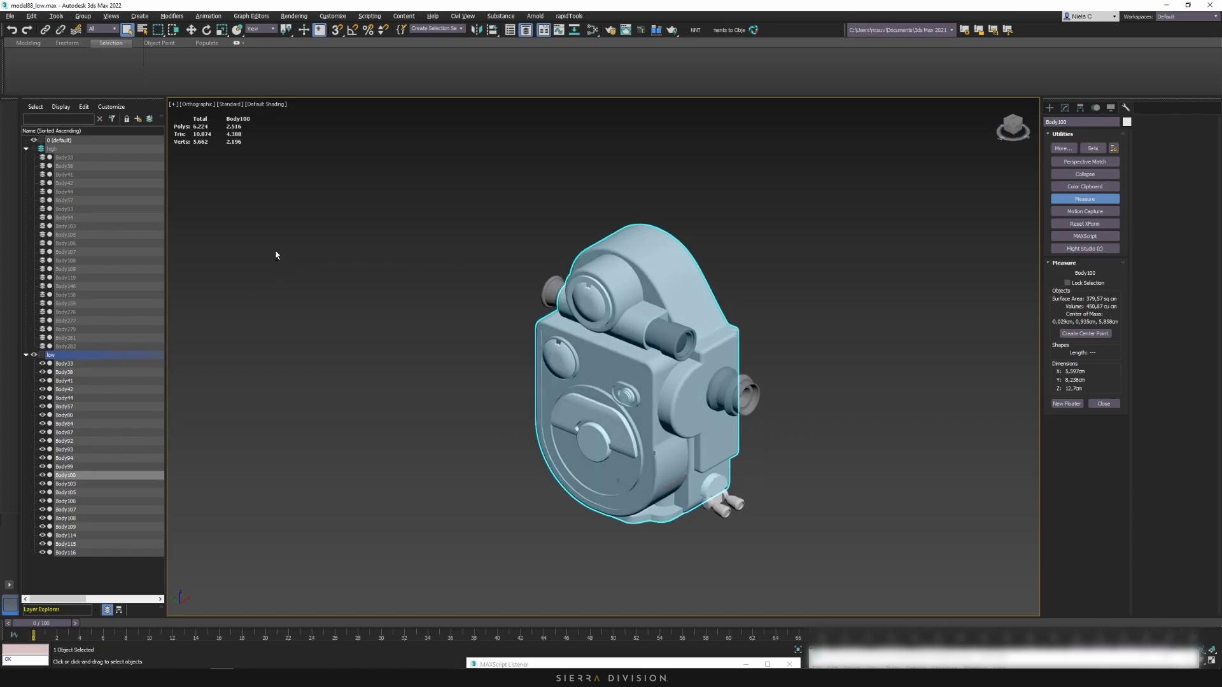
click(33, 149)
drag(683, 273, 683, 273)
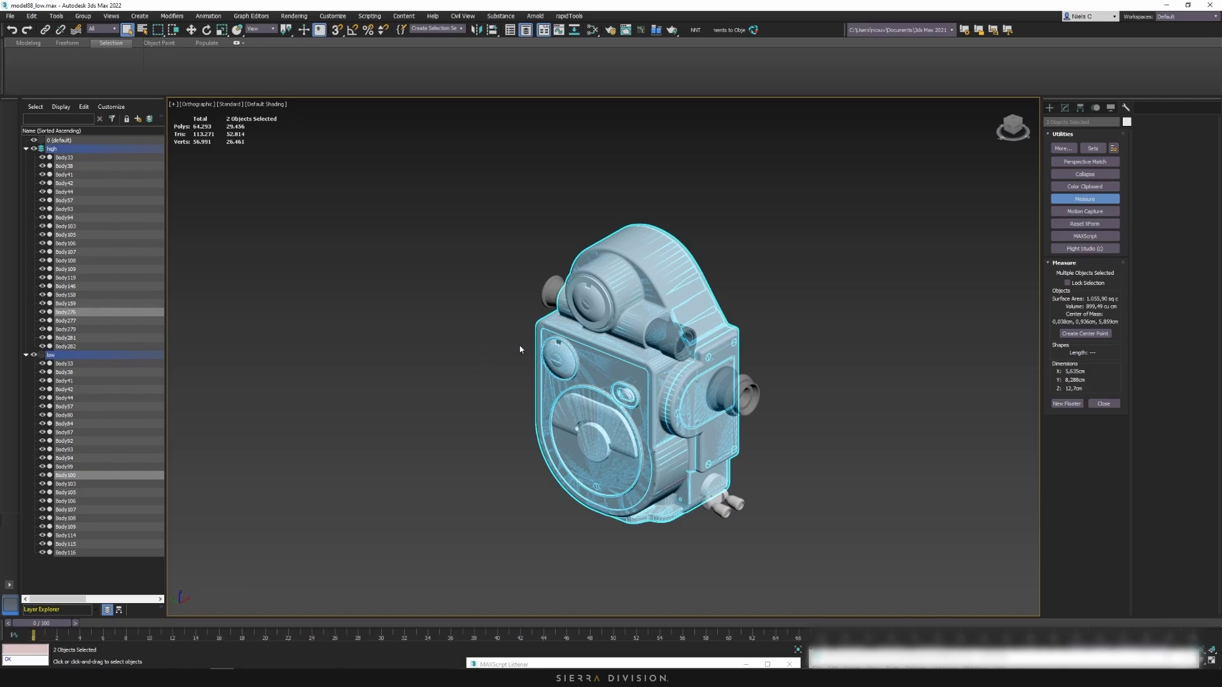
click(680, 312)
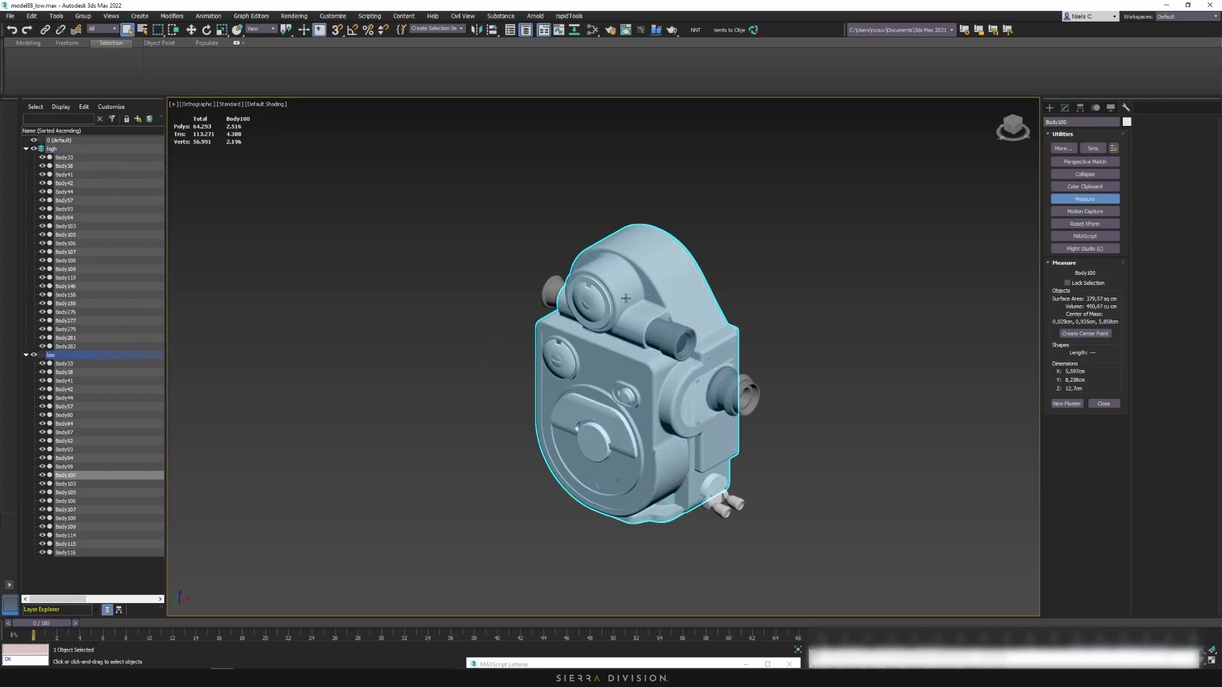
alt+middle_drag(626, 299, 618, 298)
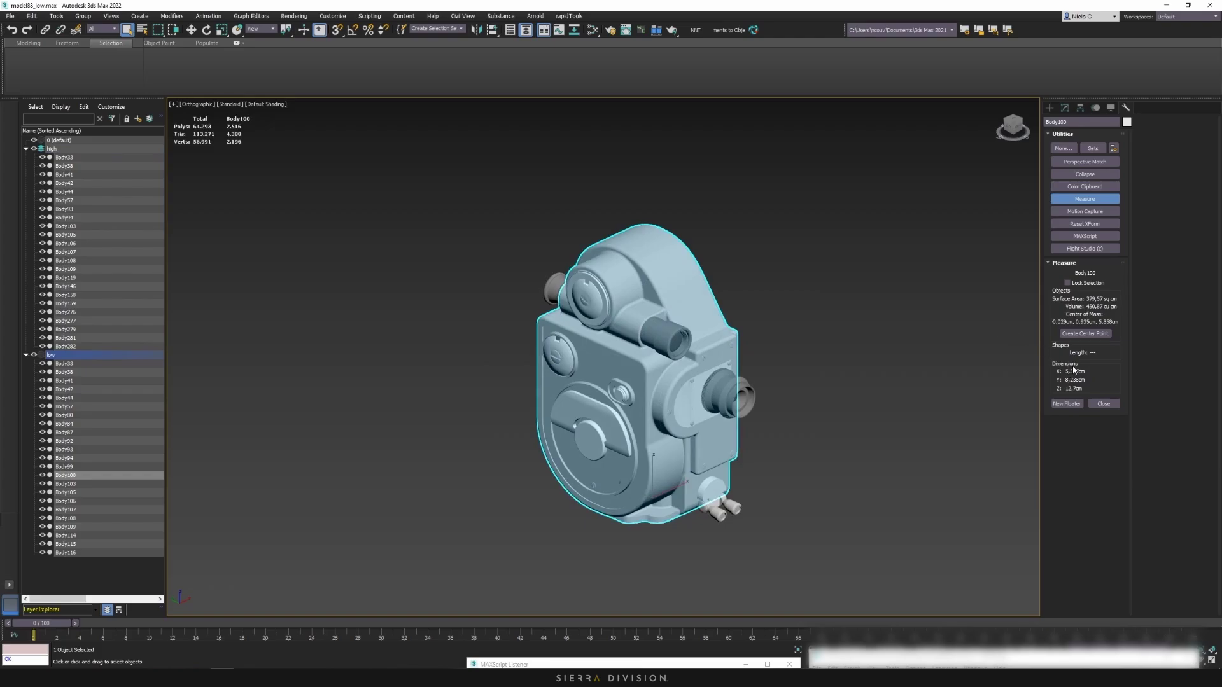
alt+middle_drag(816, 294, 826, 294)
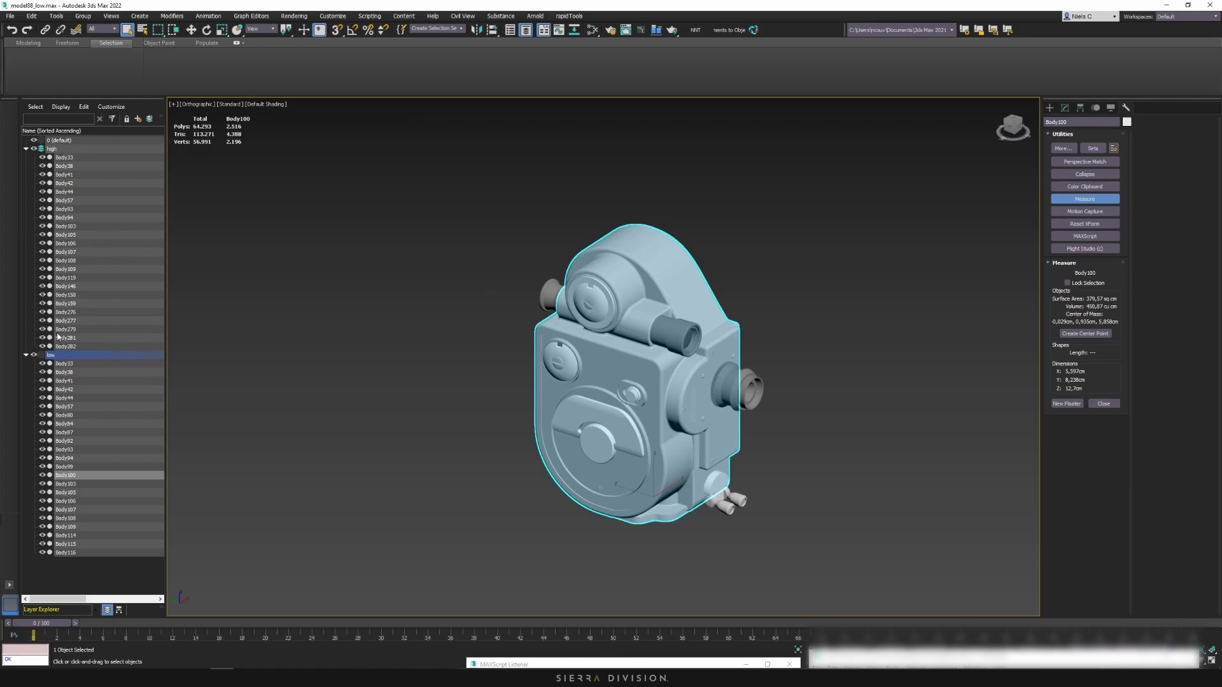
- Rename the high layer to HP and the low layer to LP
click(55, 150)
right_click(100, 148)
click(133, 186)
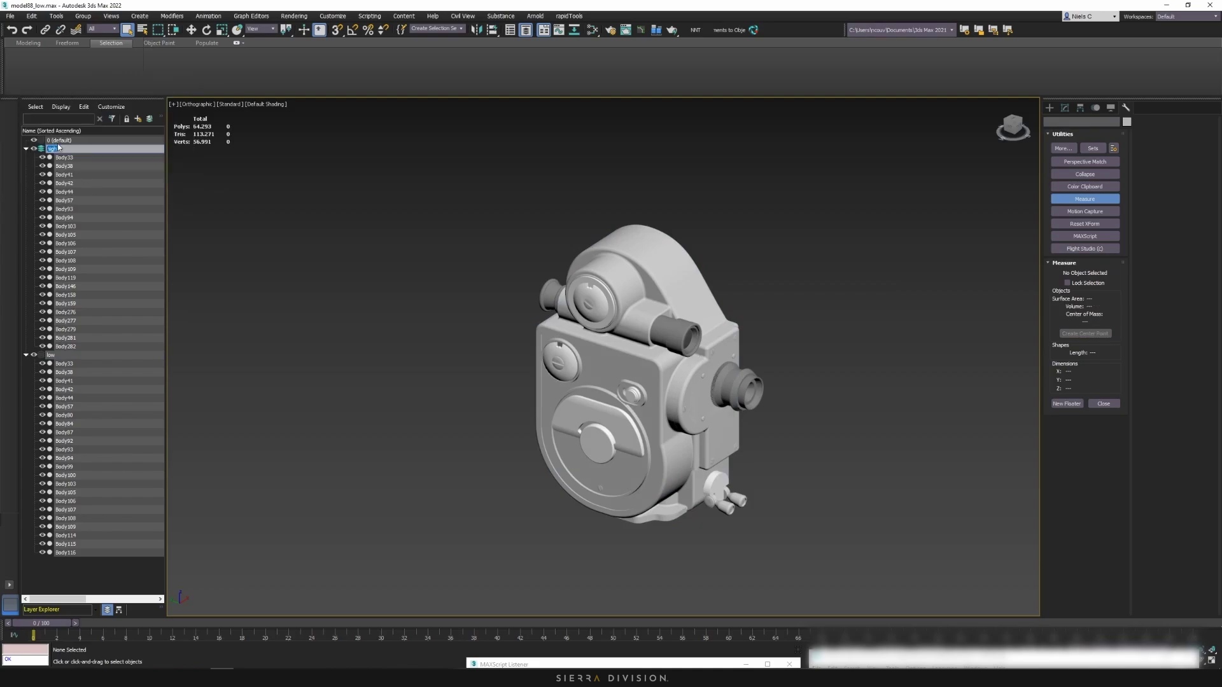
text(h)
click(61, 357)
right_click(61, 357)
click(131, 391)
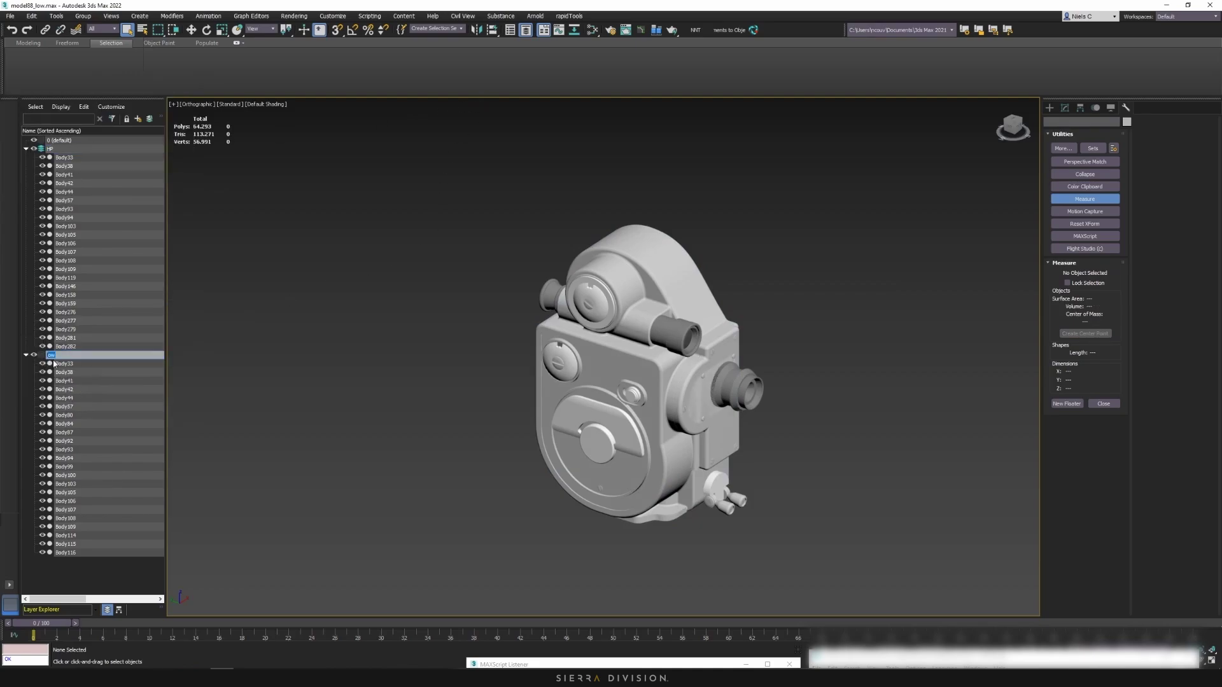
text(LP)
- Bring up the MAXScript Listener and the part-matching script, arranging both windows beside the camera model
click(112, 372)
click(96, 415)
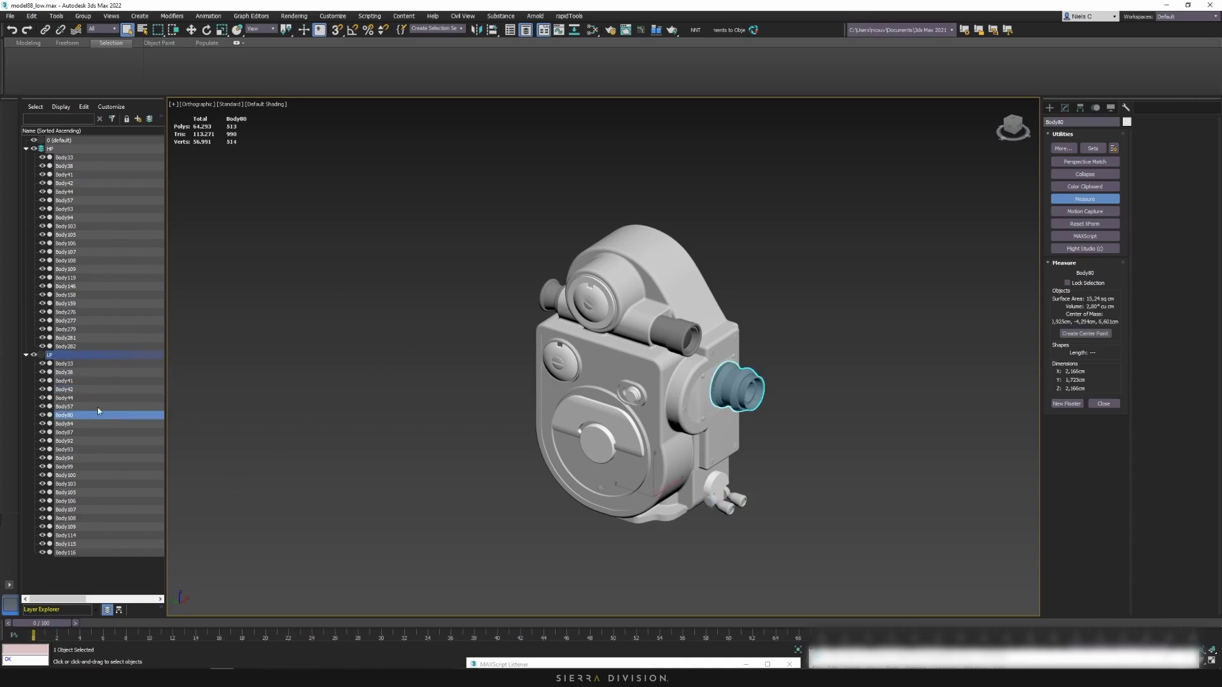
drag(690, 664, 738, 262)
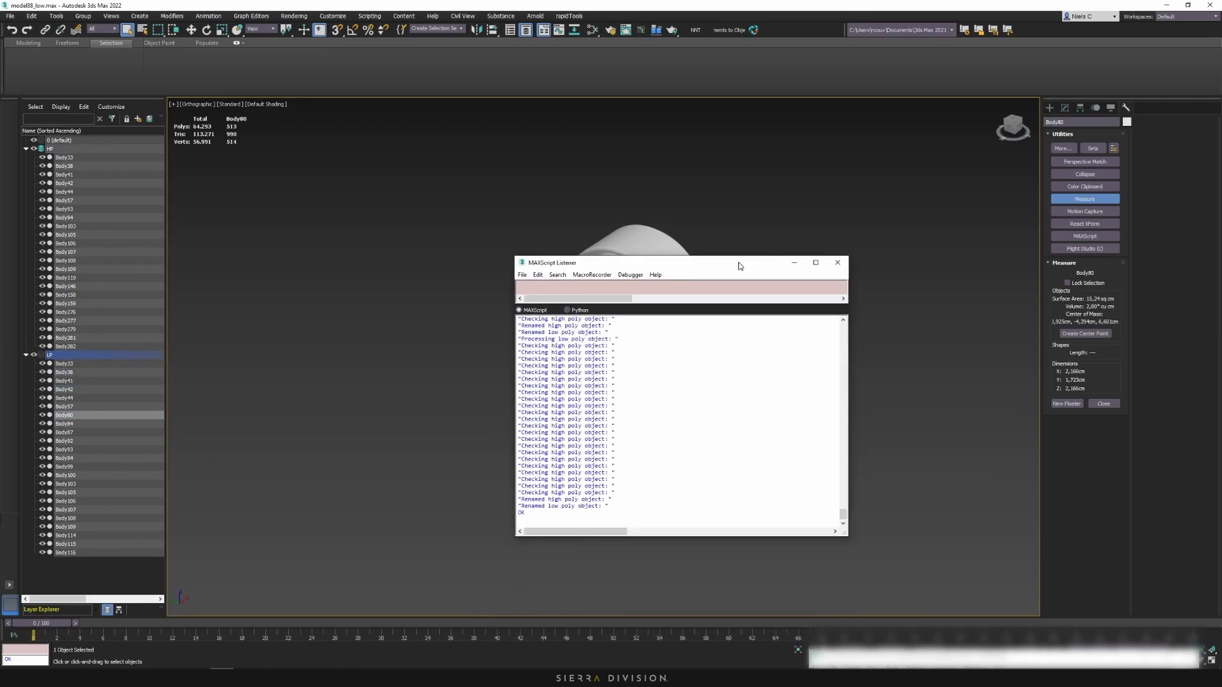
drag(886, 658, 911, 333)
drag(711, 262, 650, 472)
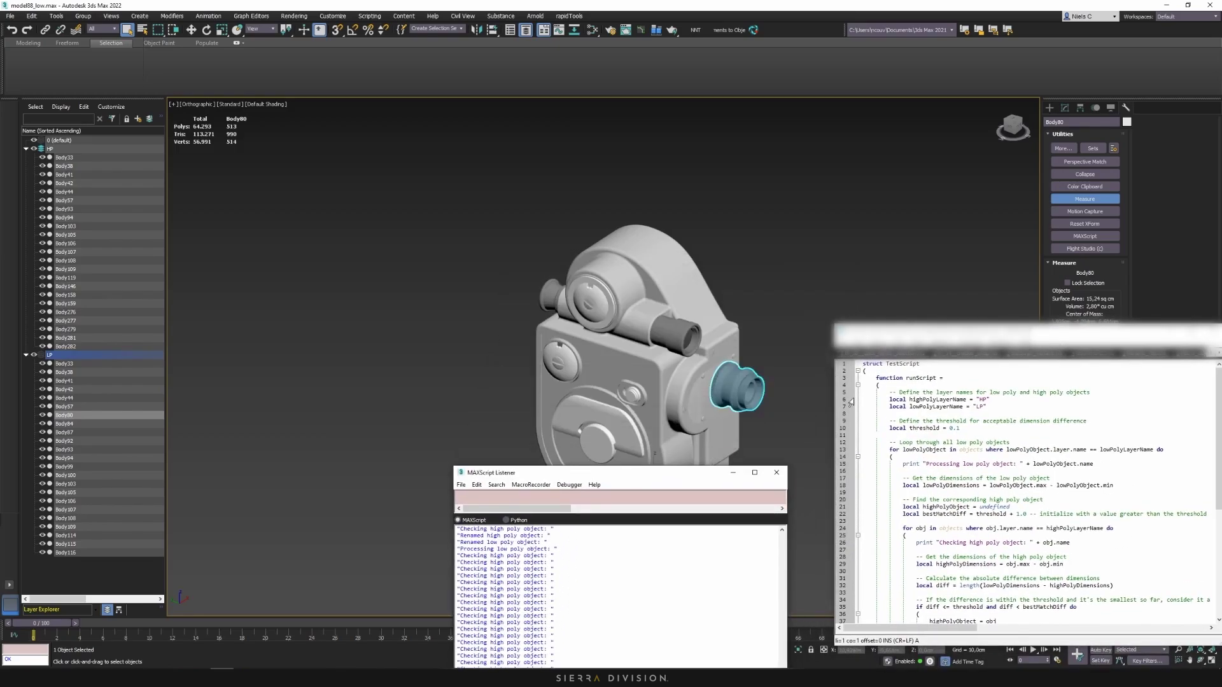
- Run the script that renames matching objects on the HP and LP layers, then minimize both script windows
click(1041, 417)
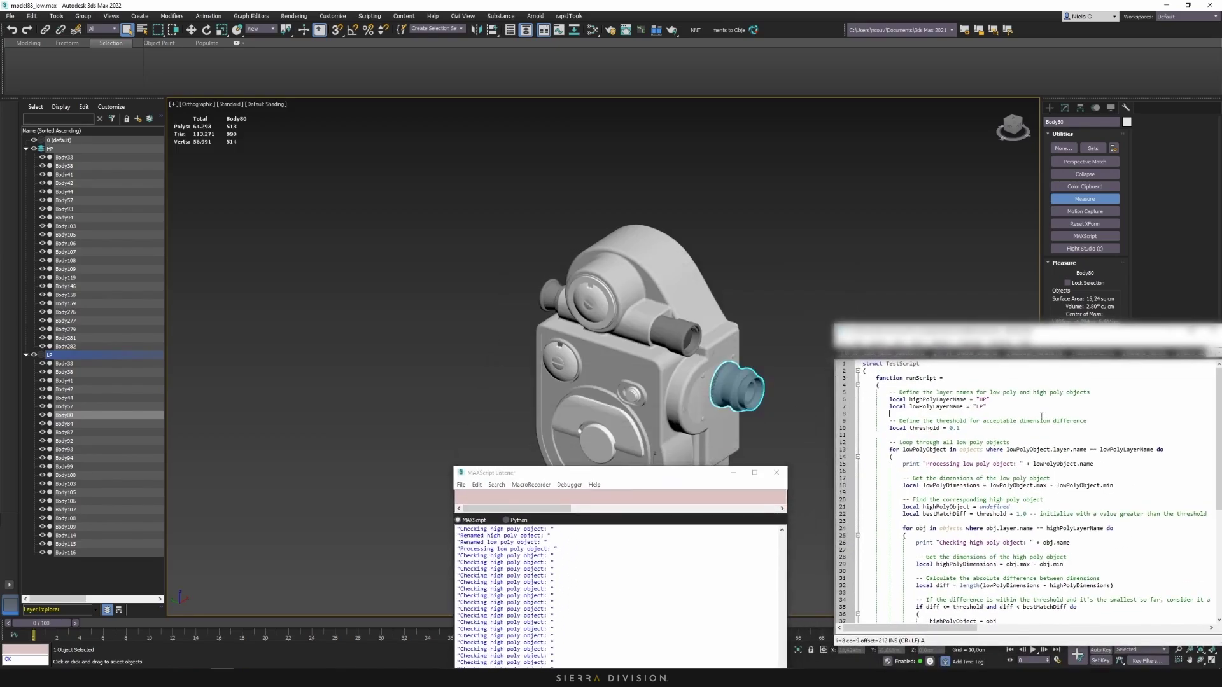
key(ctrl+e)
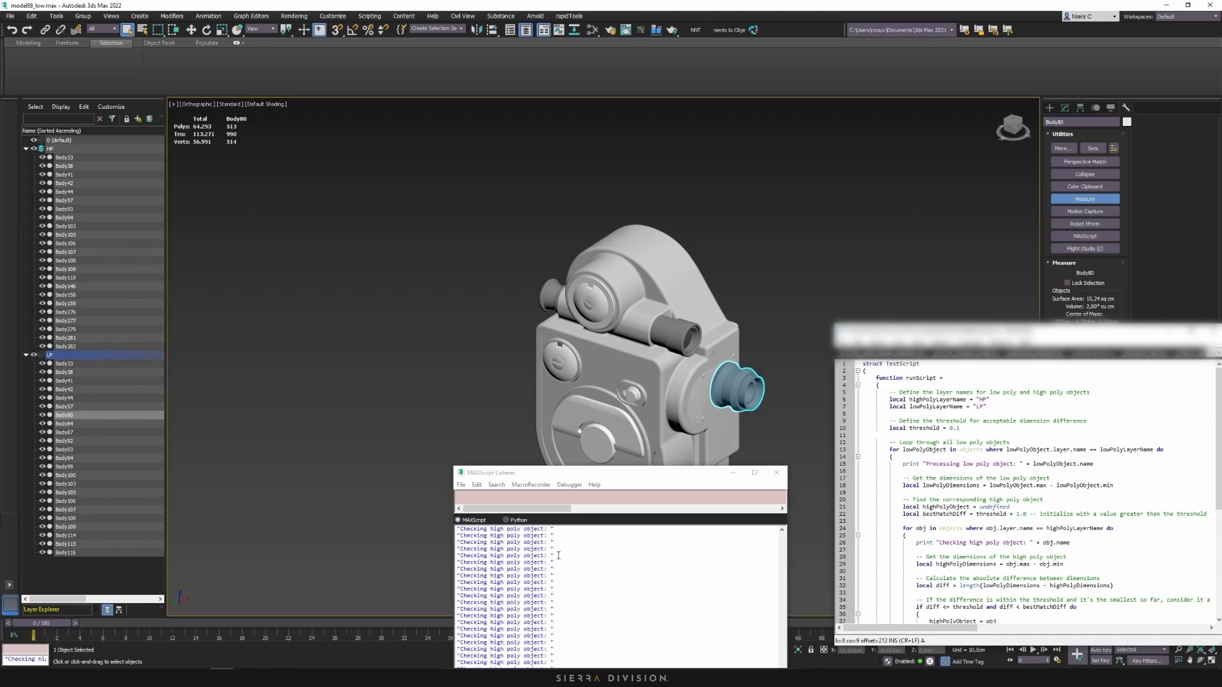
click(734, 472)
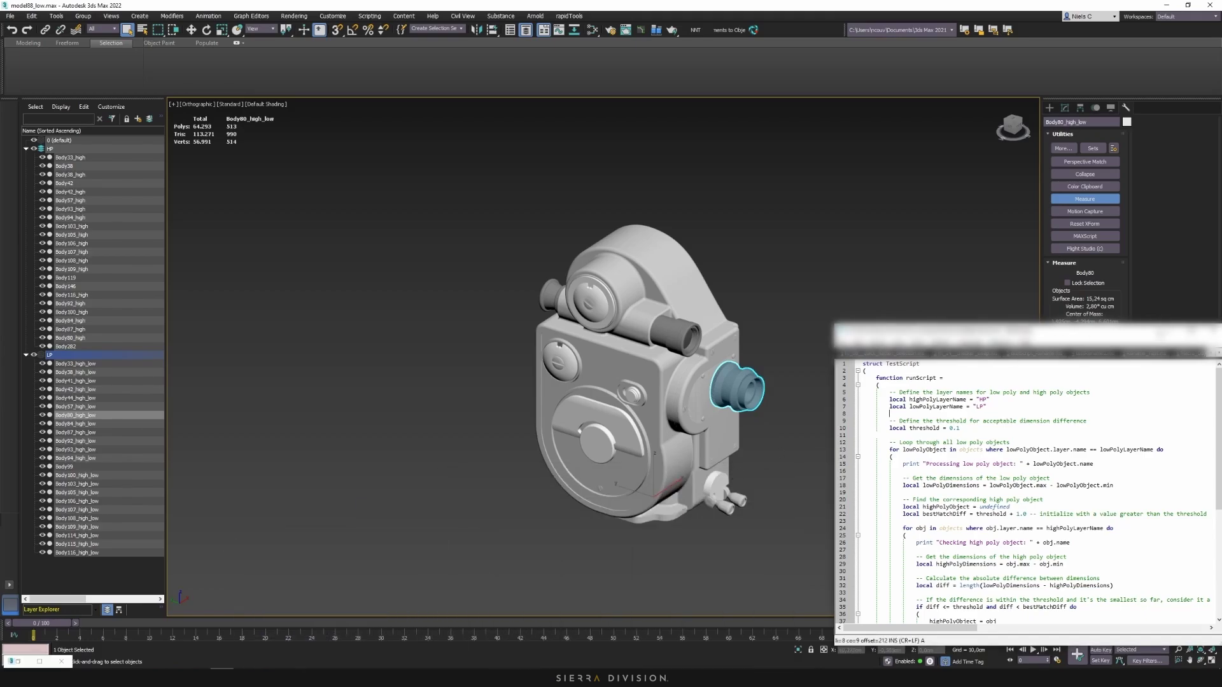
click(1150, 341)
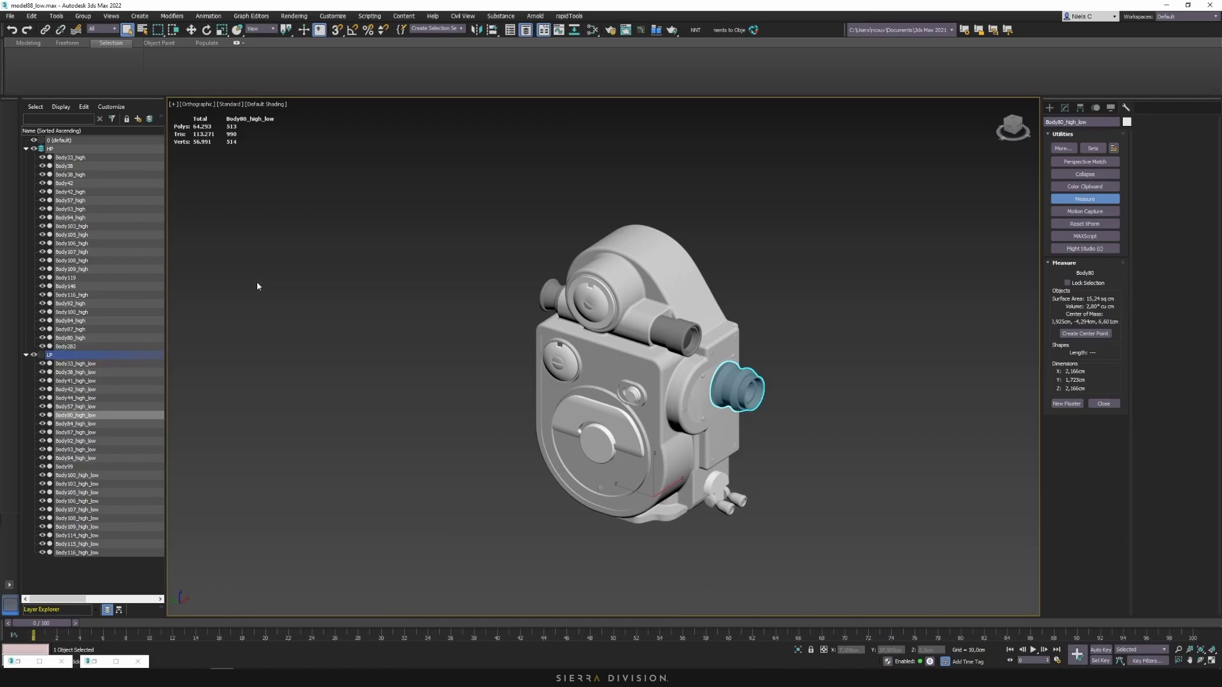
- Select all objects on the LP layer and examine the renamed low-poly camera from several sides
alt+middle_drag(257, 282, 217, 312)
click(81, 364)
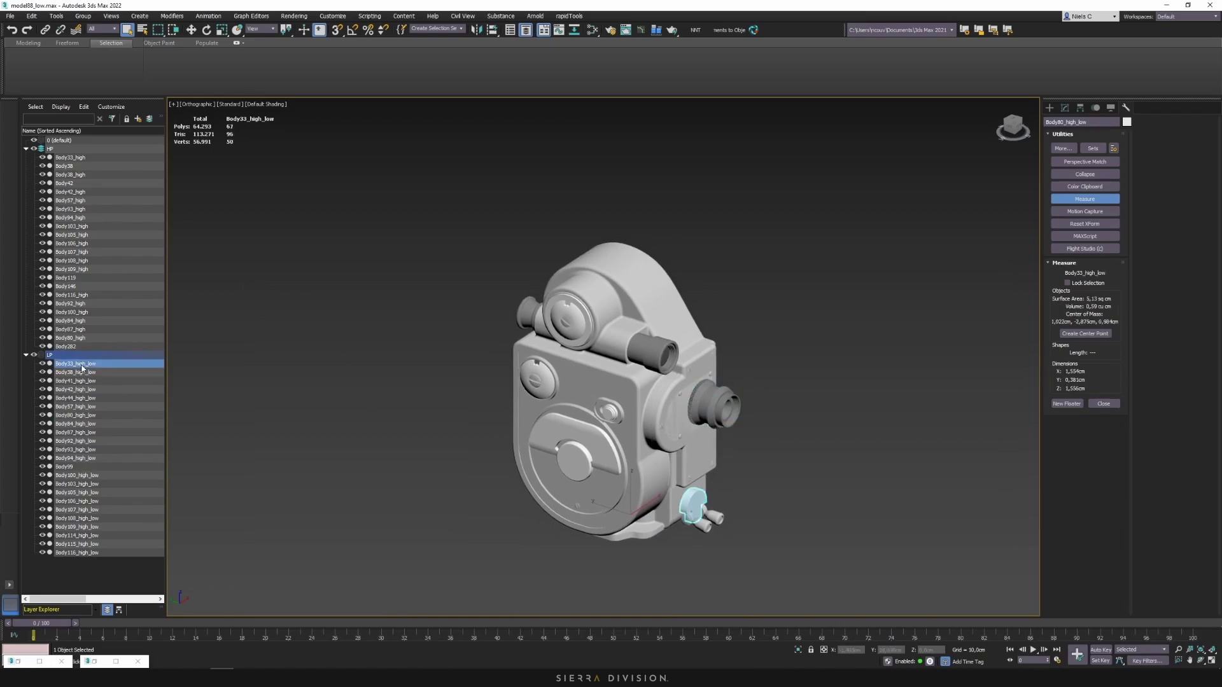
shift+click(99, 550)
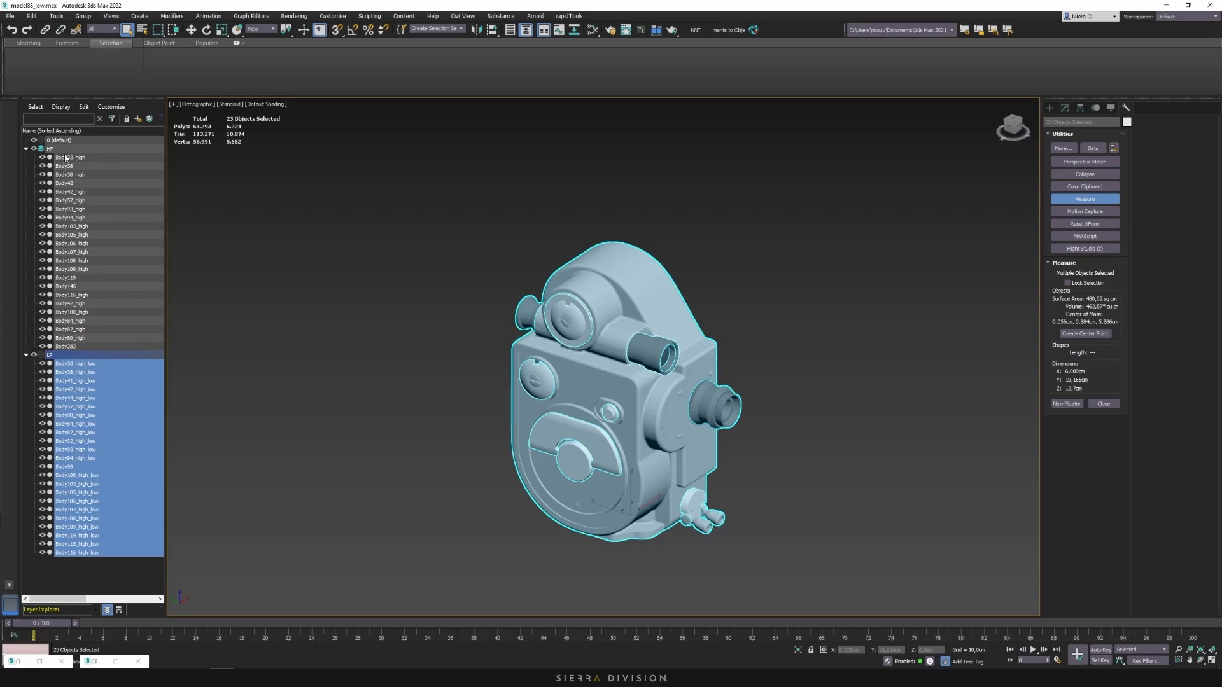
alt+middle_drag(389, 329, 270, 289)
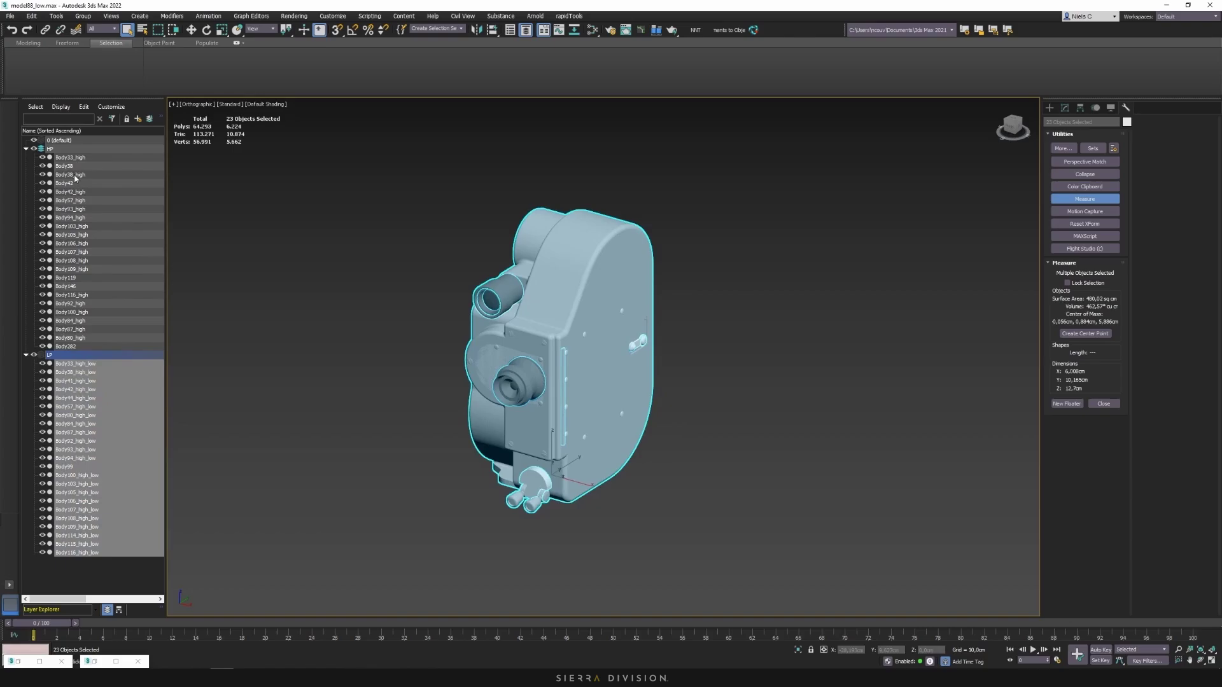
alt+middle_drag(394, 275, 656, 321)
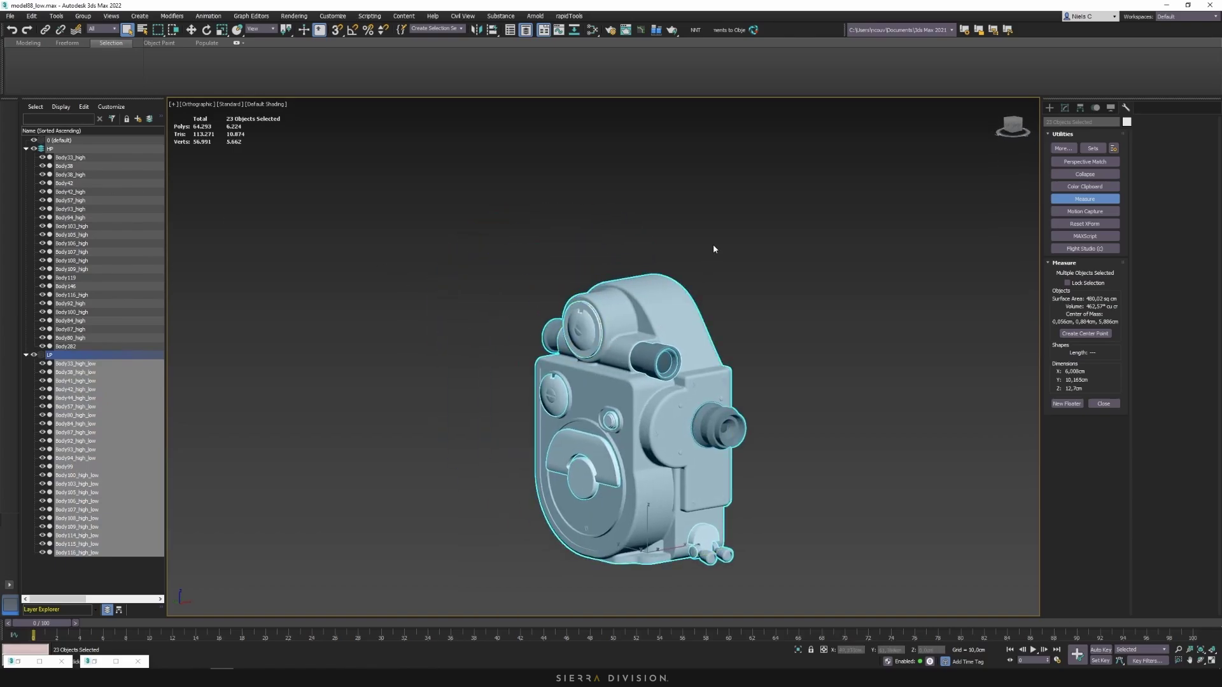
scroll(713, 249, up, 5)
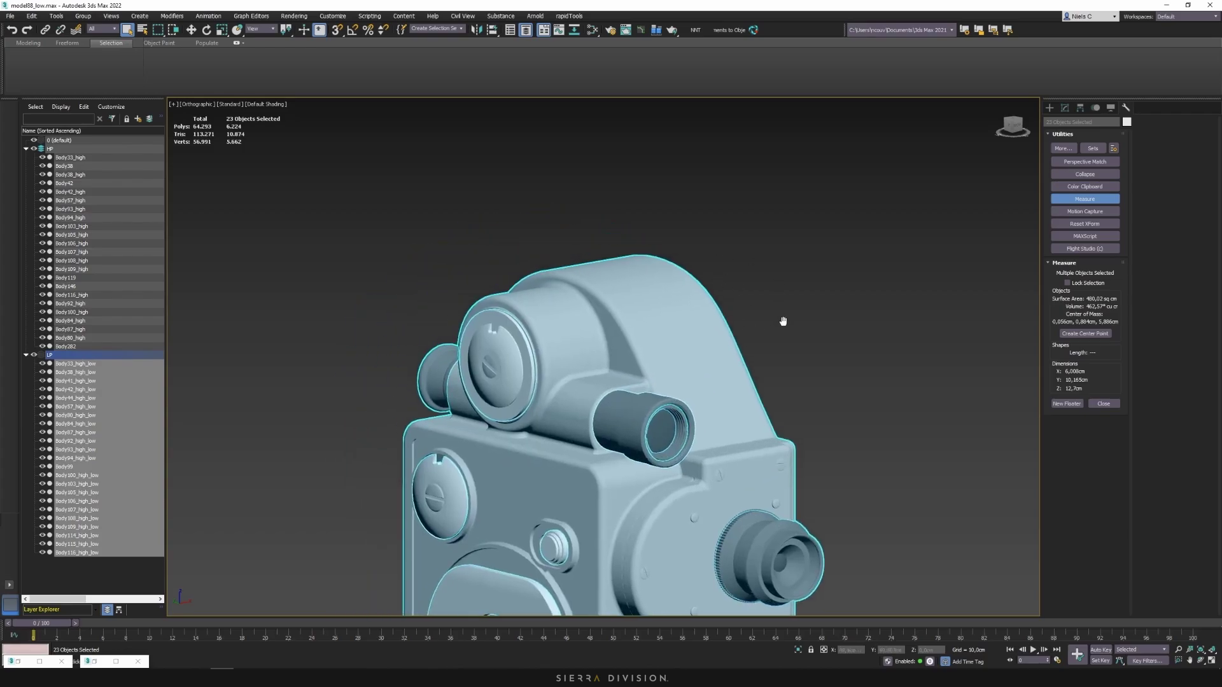
- Select the main body's high and low versions, then the overlapping eyepiece parts, and check their paired names in the layer list
drag(752, 256, 678, 313)
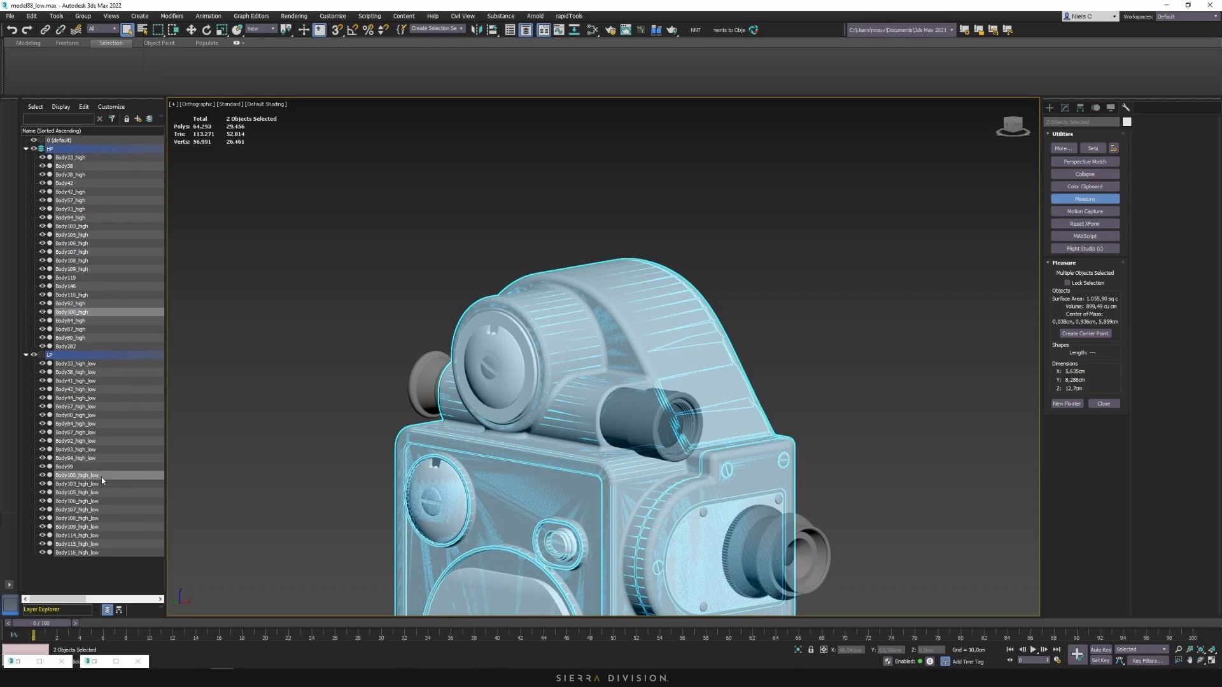
scroll(402, 429, down, 5)
alt+middle_drag(414, 455, 598, 436)
scroll(610, 449, up, 6)
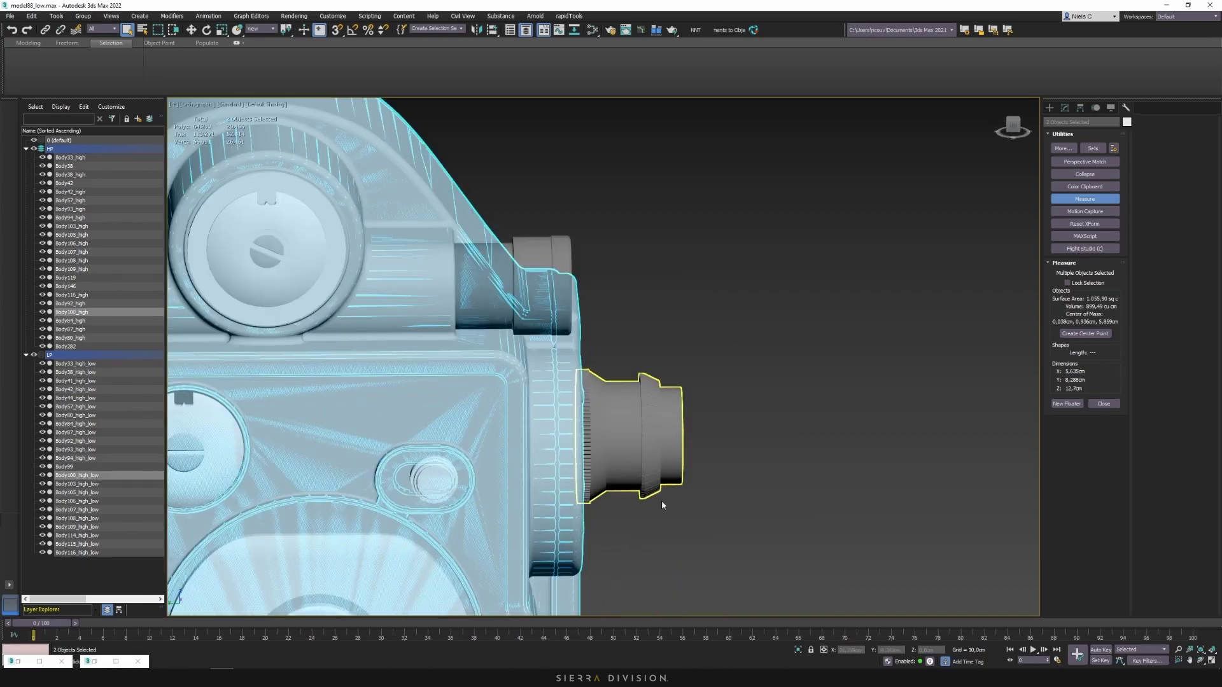
click(662, 500)
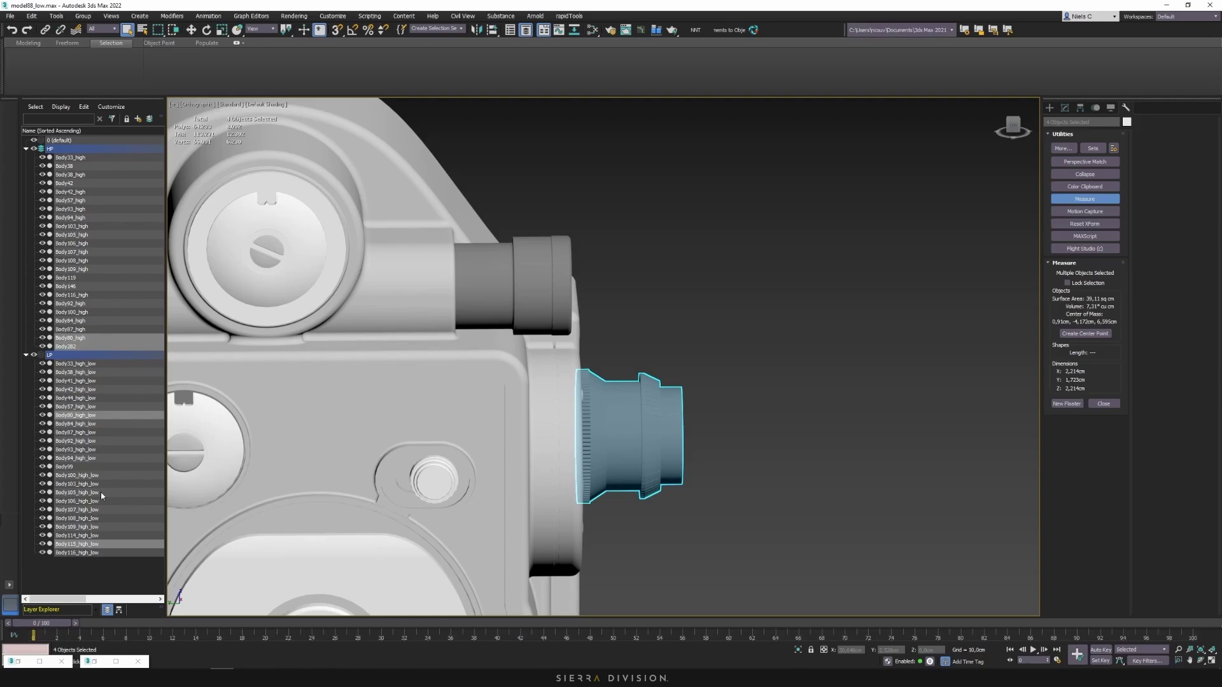
- Select Body282 on the HP layer and inspect the small lens disc inside the eyepiece
click(71, 347)
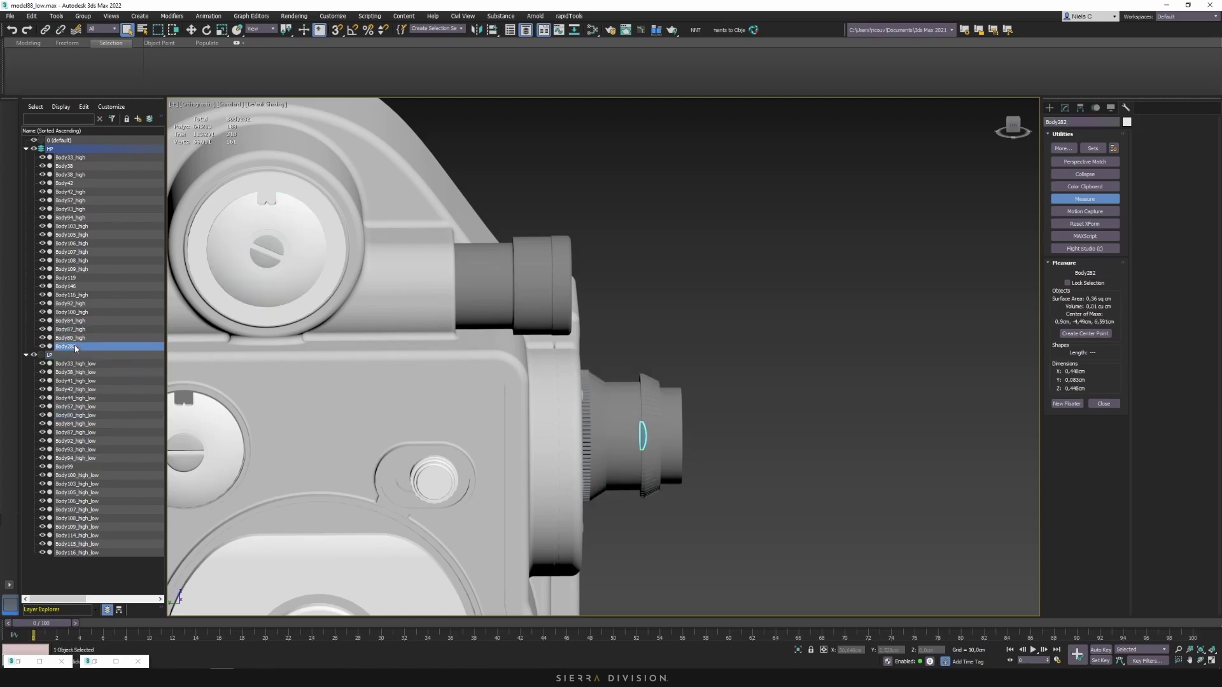
key(z)
scroll(600, 404, up, 5)
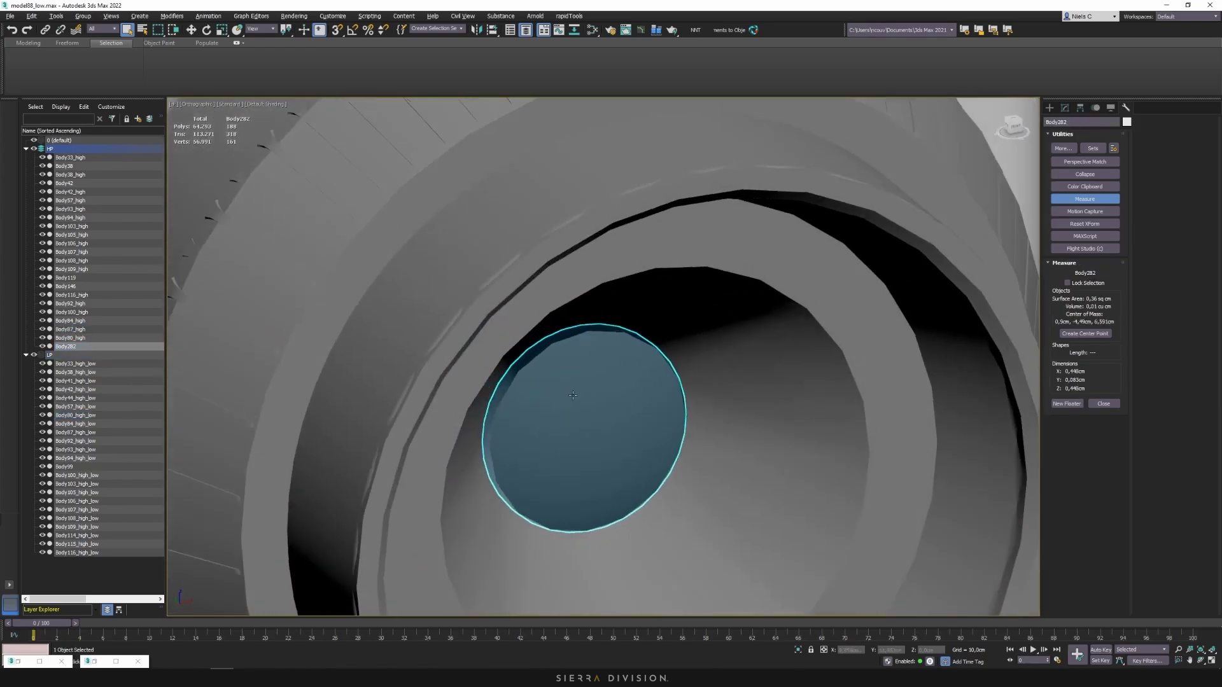
scroll(622, 398, down, 10)
scroll(725, 347, up, 12)
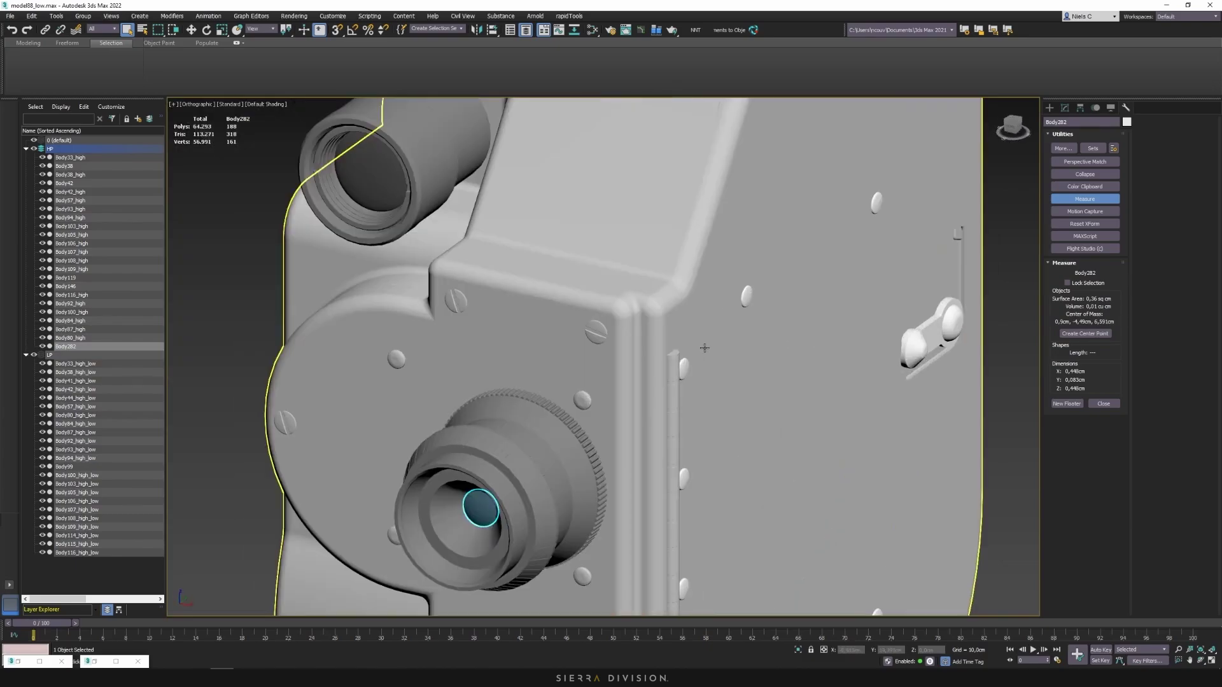
- Isolate the low-poly hinge strip Body99 with its high-poly counterpart Body146, compare their shapes, then end the isolation
click(660, 373)
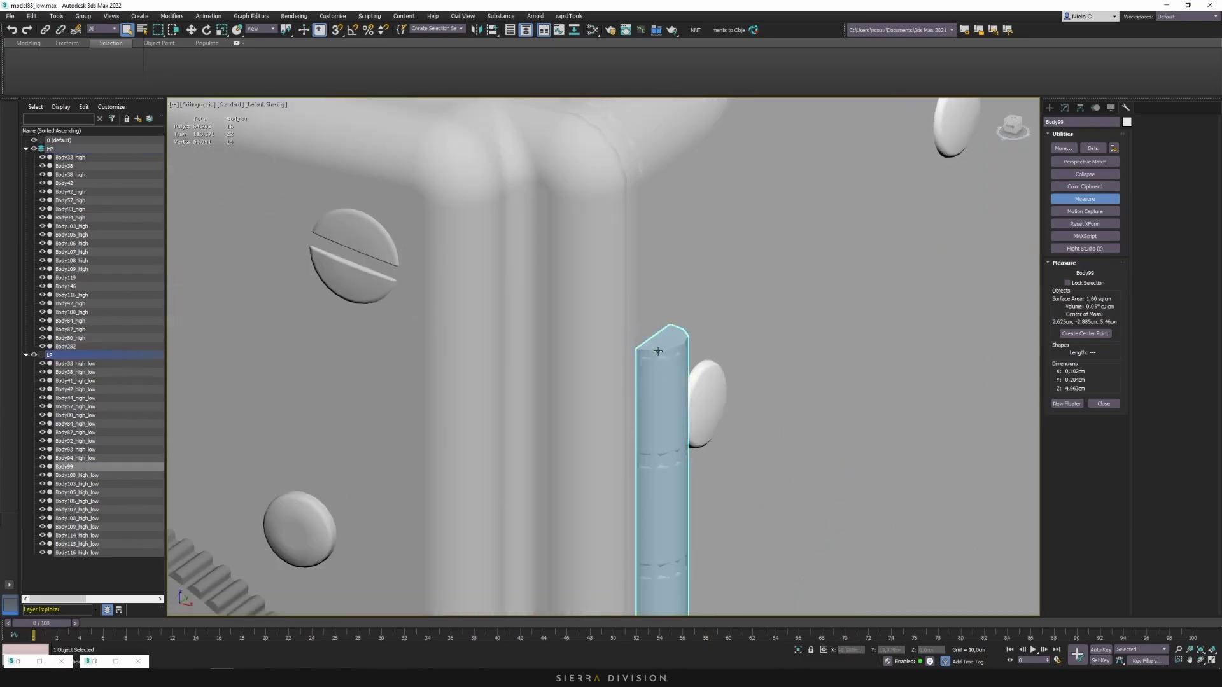
ctrl+click(656, 358)
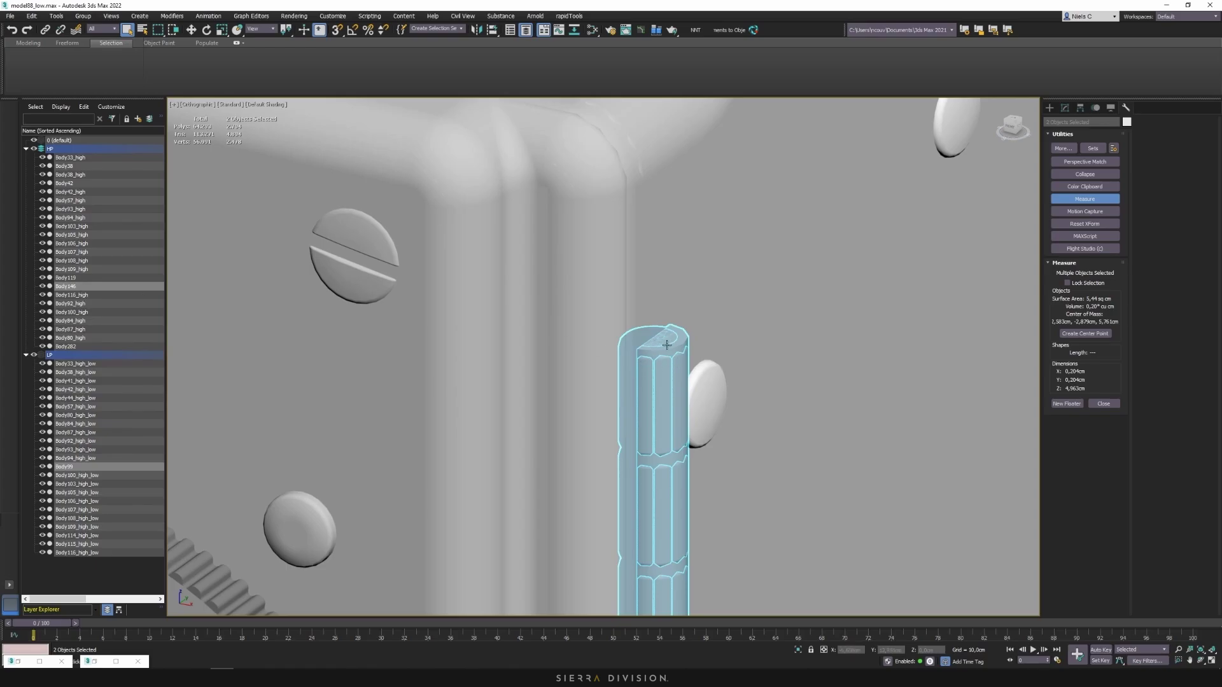
key(alt+q)
scroll(604, 146, up, 10)
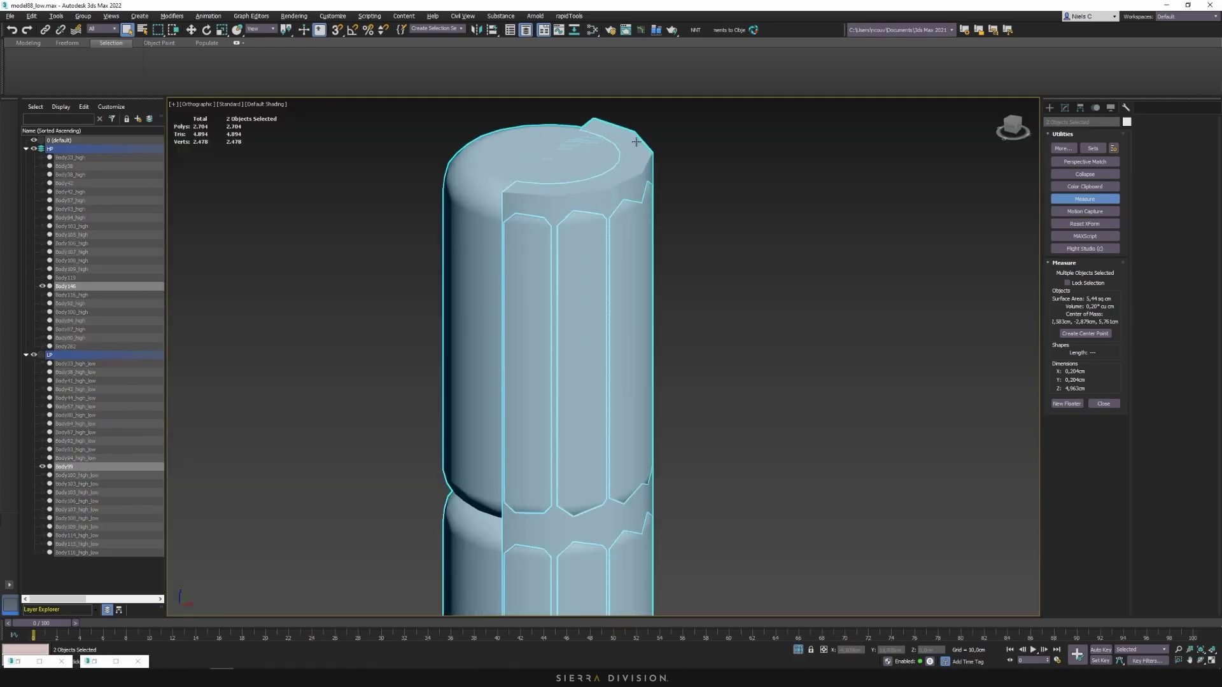
click(576, 145)
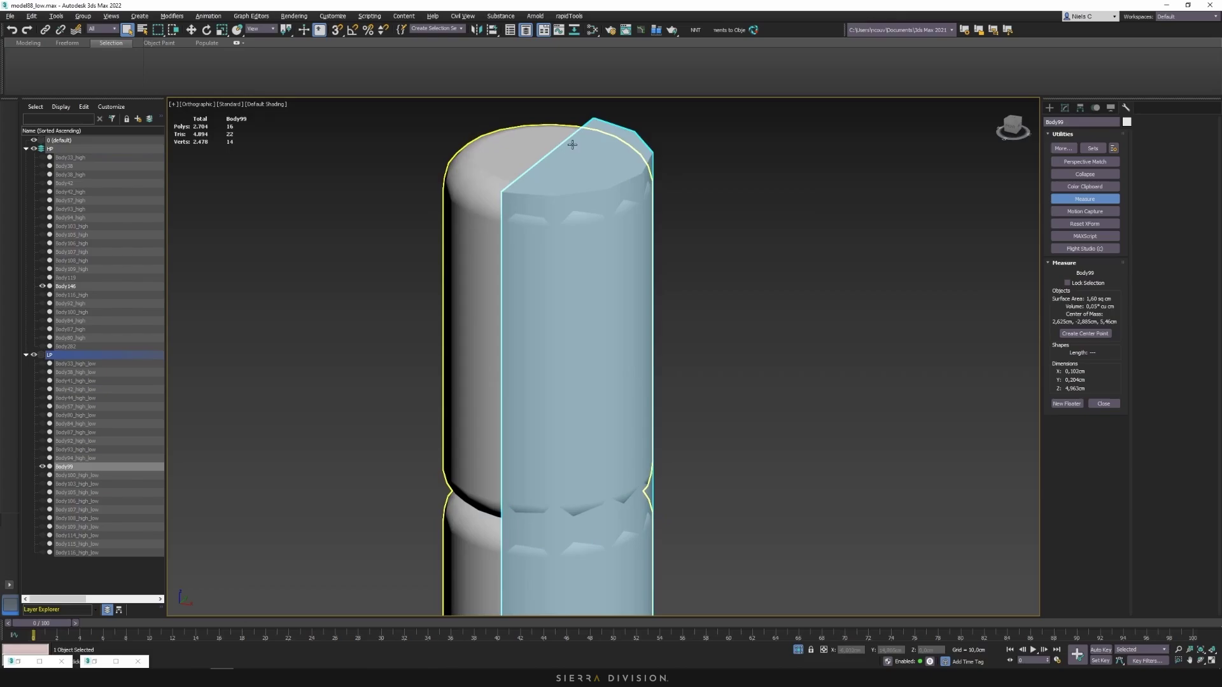
click(798, 650)
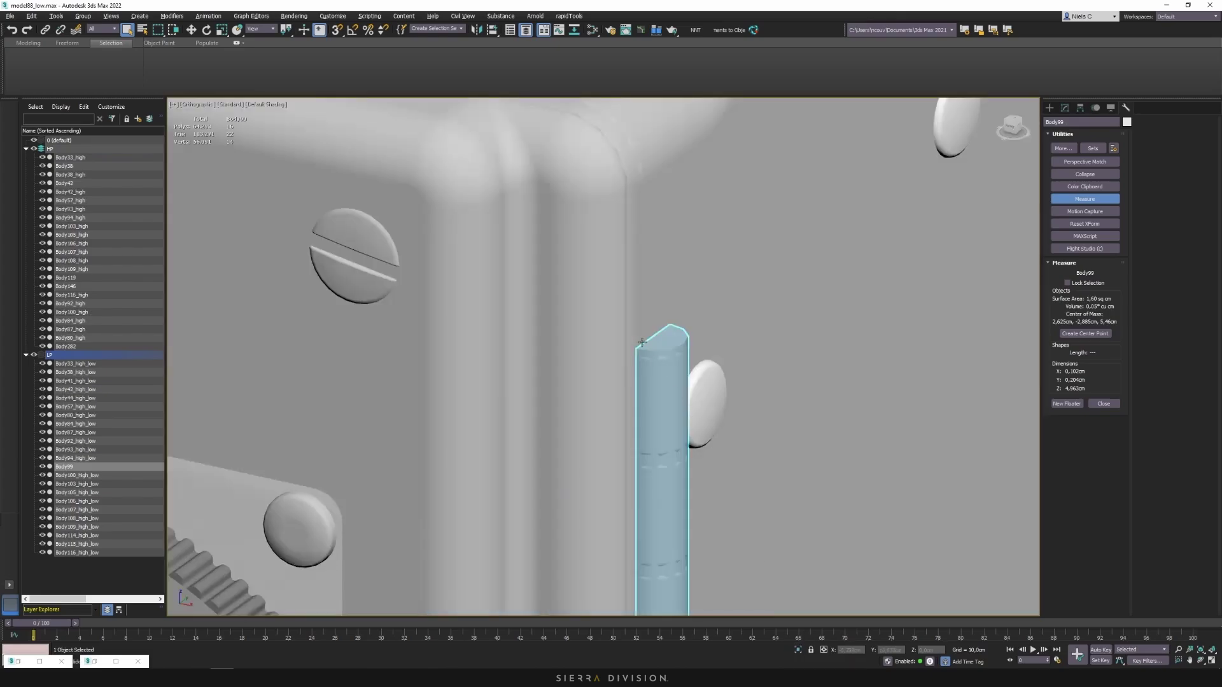
scroll(642, 341, down, 15)
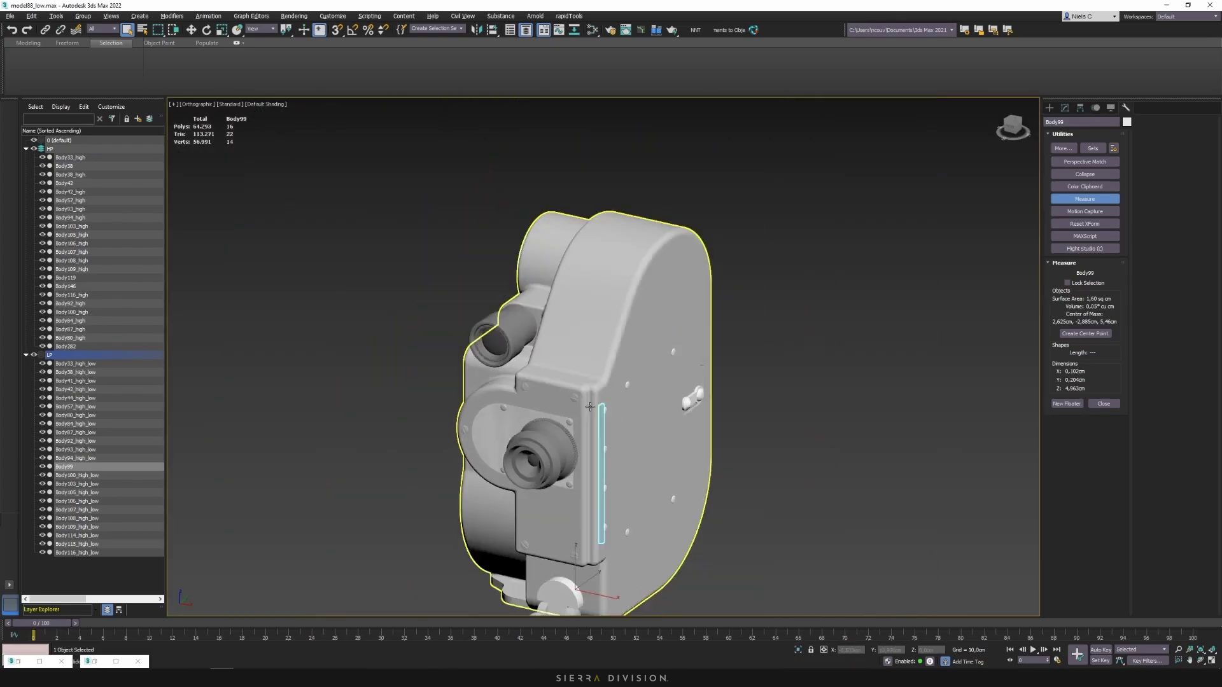
middle_drag(636, 458, 695, 385)
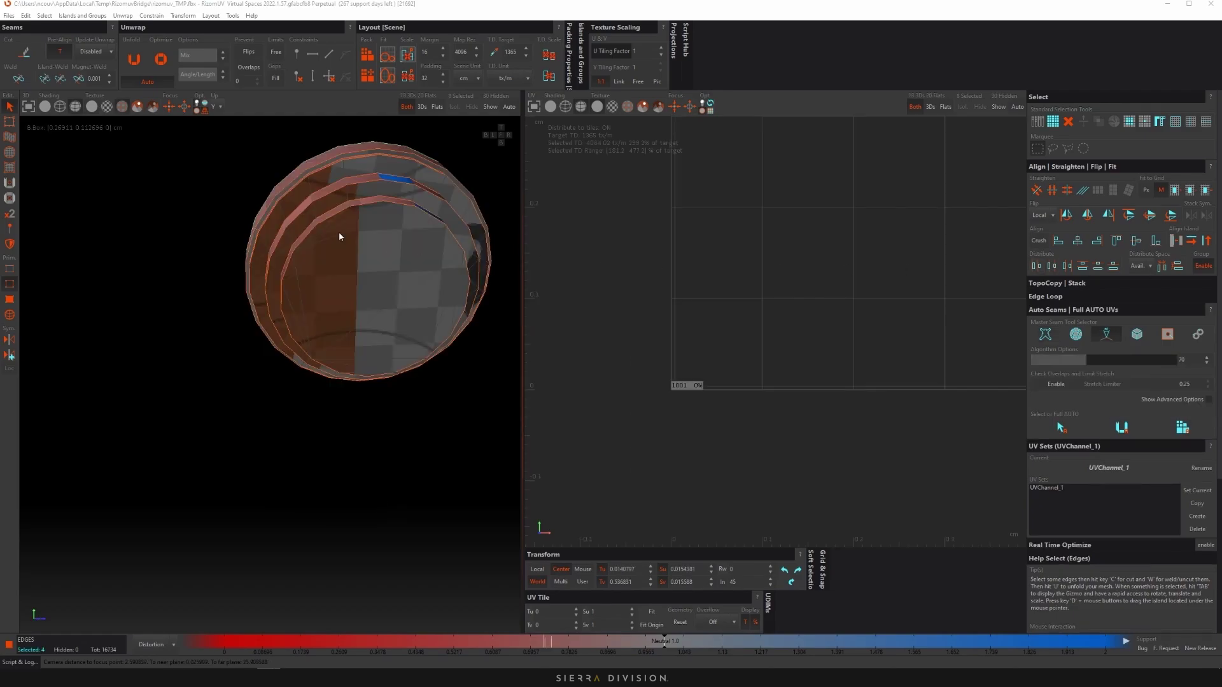
- In RizomUV, compare the small stepped knob on its own with its place on the whole camera by toggling isolation
alt+drag(322, 253, 411, 300)
key(i)
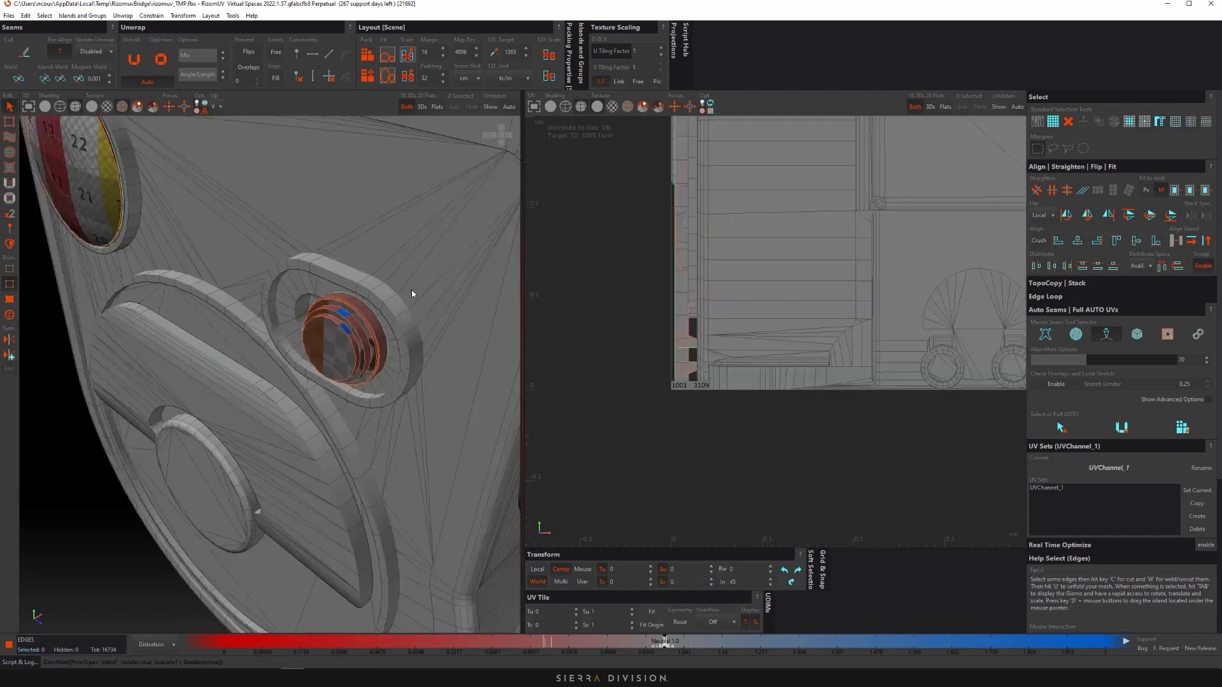
key(i)
scroll(357, 317, down, 5)
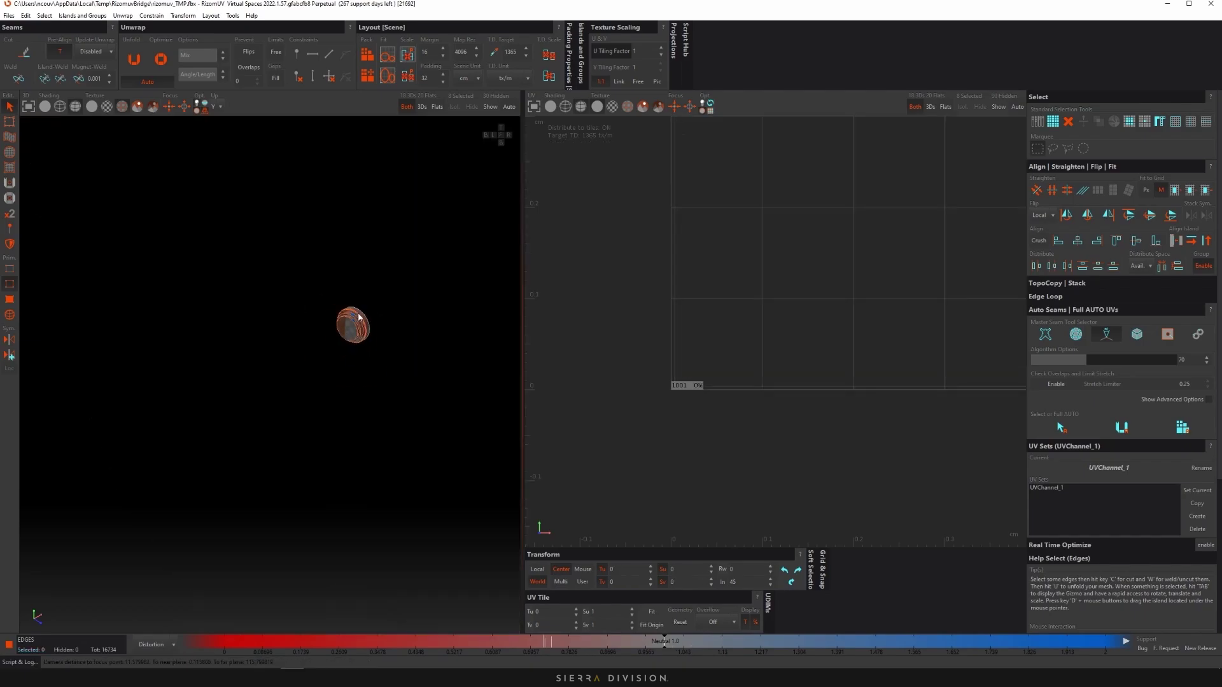
key(i)
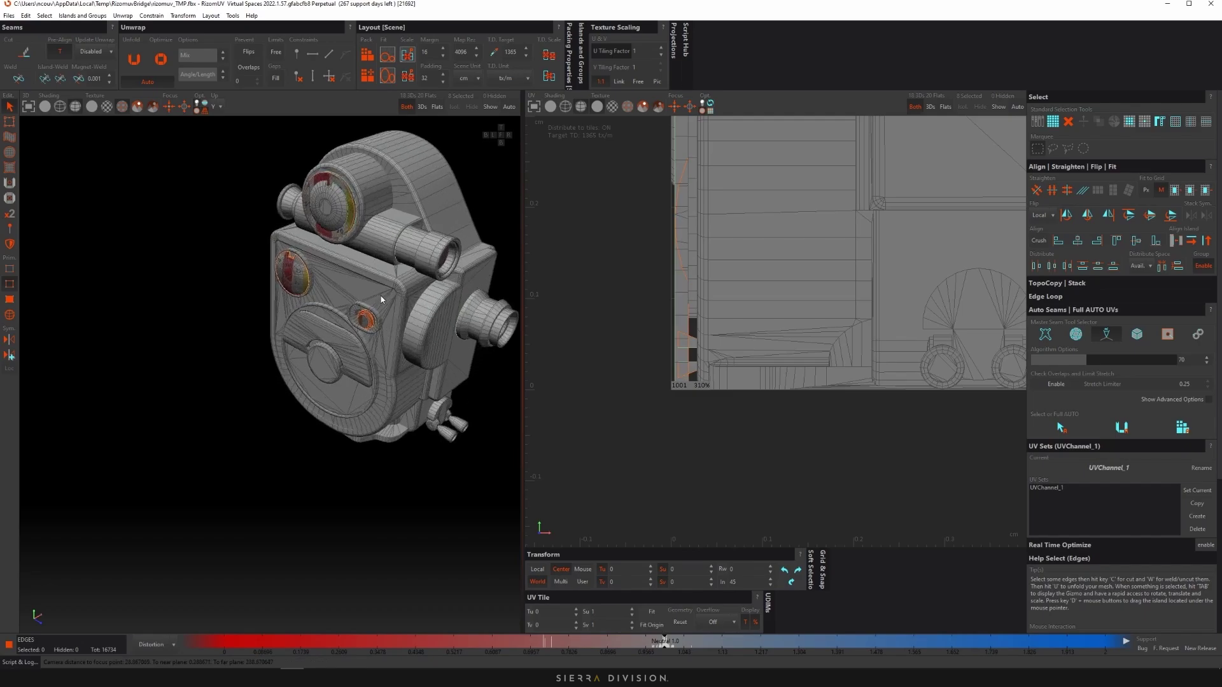
key(i)
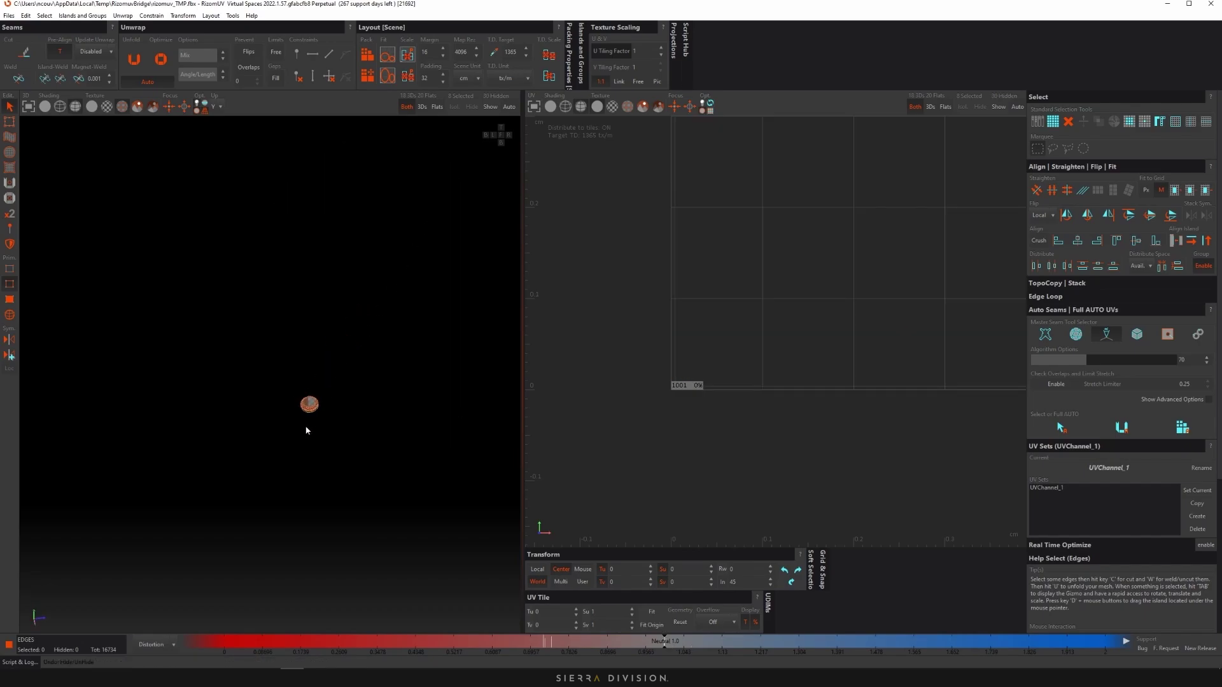
- Select vertically aligned side edges across the isolated knob's stepped tiers
middle_drag(306, 428, 390, 247)
scroll(398, 193, up, 10)
click(383, 241)
scroll(384, 213, up, 5)
scroll(384, 265, down, 5)
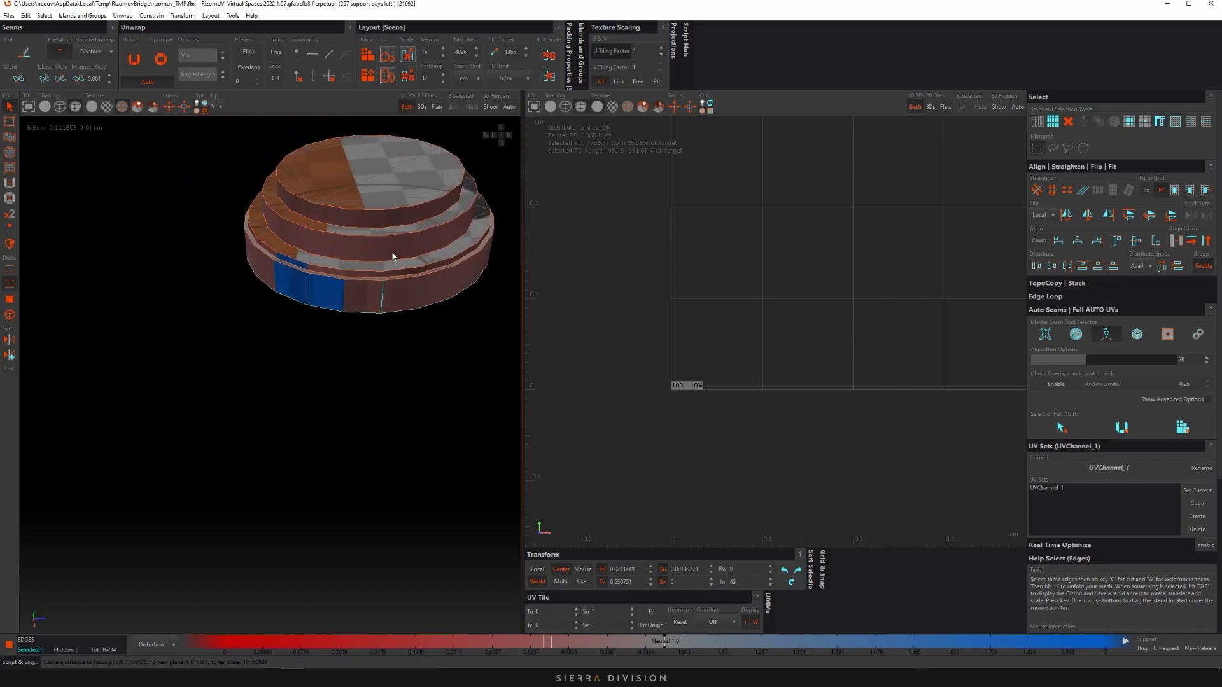
scroll(384, 272, up, 4)
ctrl+click(383, 282)
ctrl+click(381, 234)
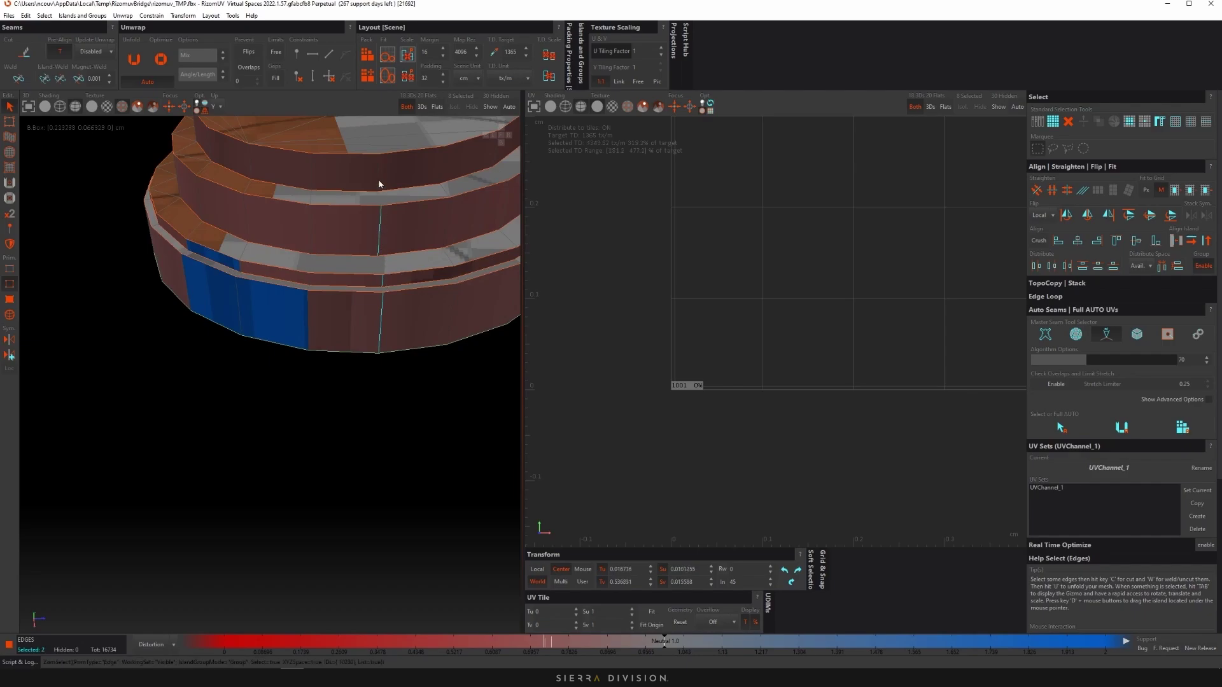
ctrl+click(380, 180)
- Try cutting the knob's tiers along side edges at staggered, unaligned positions
alt+middle_drag(384, 183, 287, 310)
click(279, 297)
ctrl+click(215, 255)
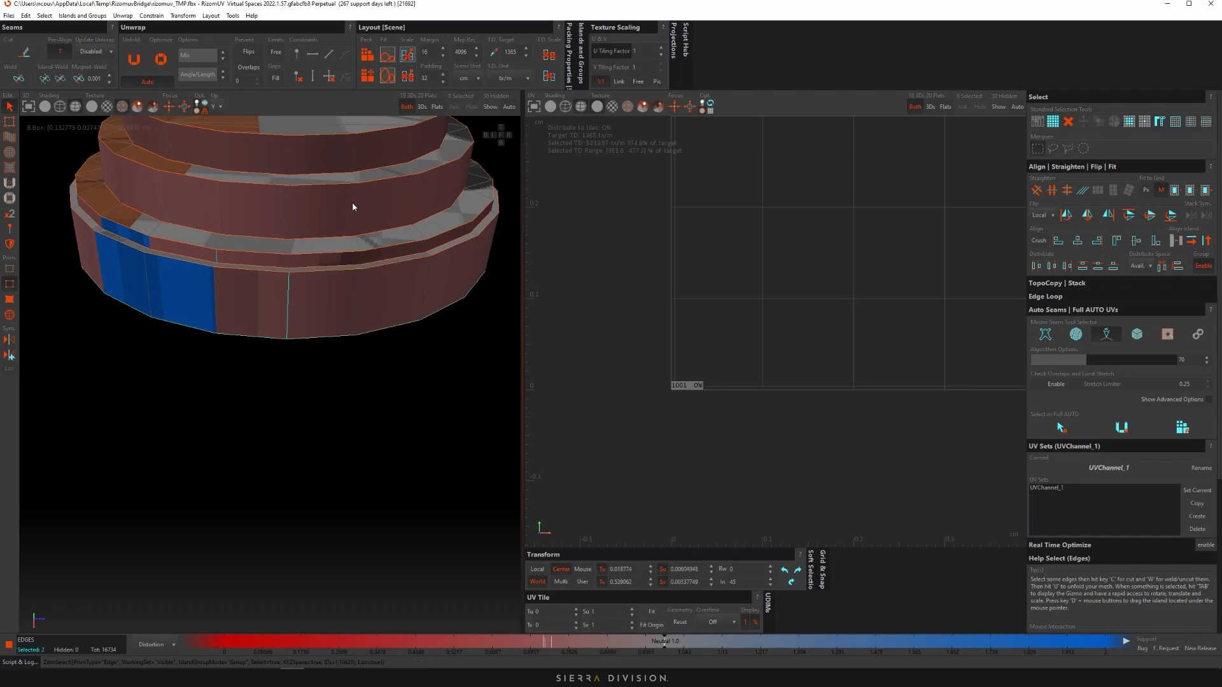
ctrl+click(353, 201)
ctrl+click(224, 154)
middle_drag(316, 160, 347, 237)
click(376, 295)
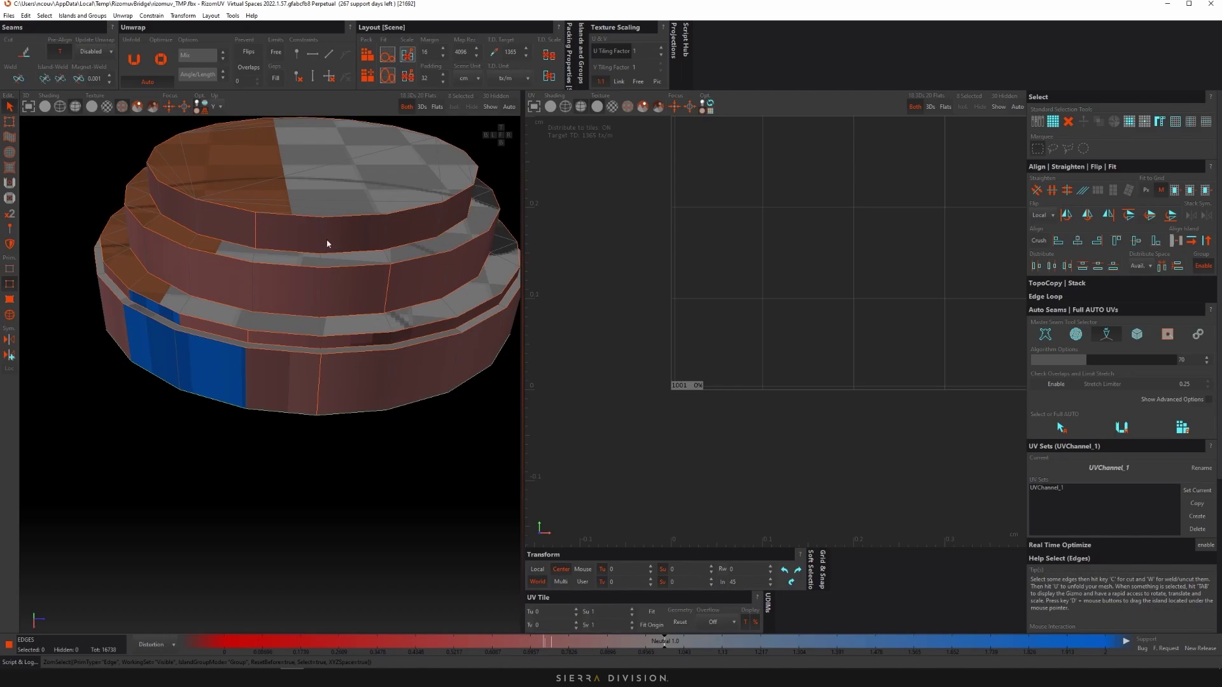
- Select the vertically aligned side edges on every tier of the knob and cut them as one continuous seam line
click(319, 320)
click(323, 354)
ctrl+click(322, 341)
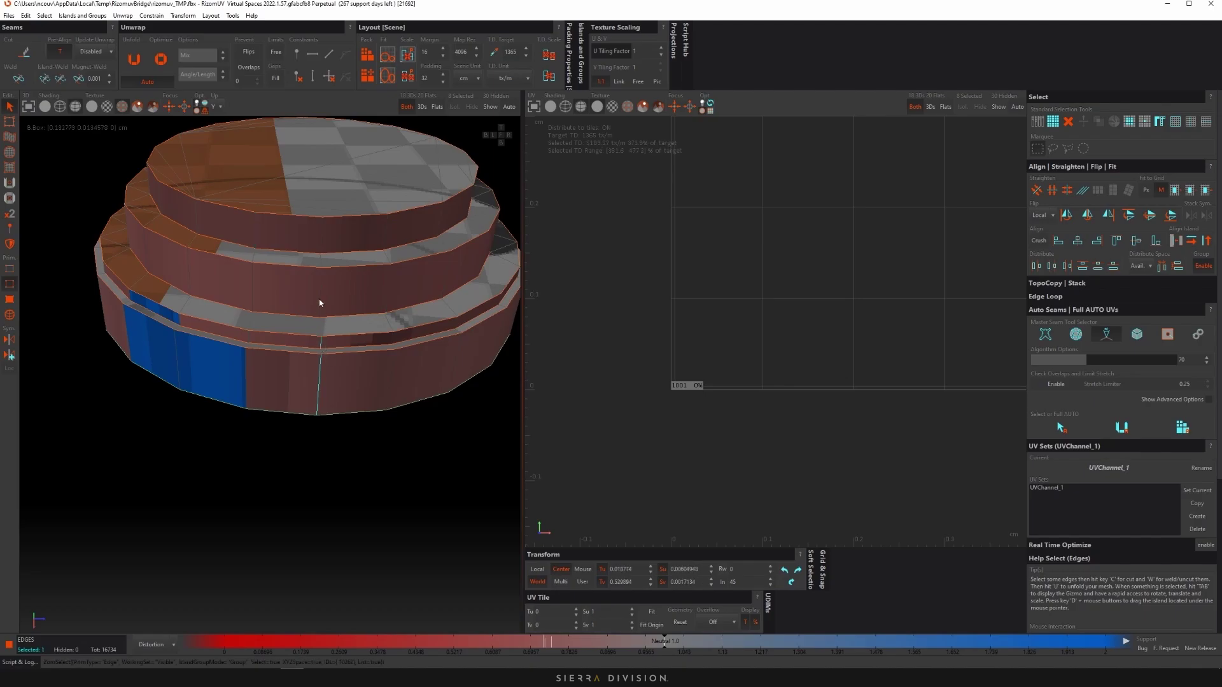
ctrl+click(320, 299)
ctrl+click(320, 237)
alt+drag(320, 238, 335, 408)
key(c)
- Select the islands of the knob's thin rim ring, two flat tier rings and top cap, and frame them in the UV view
scroll(327, 309, down, 3)
scroll(344, 333, up, 3)
key(F4)
click(325, 336)
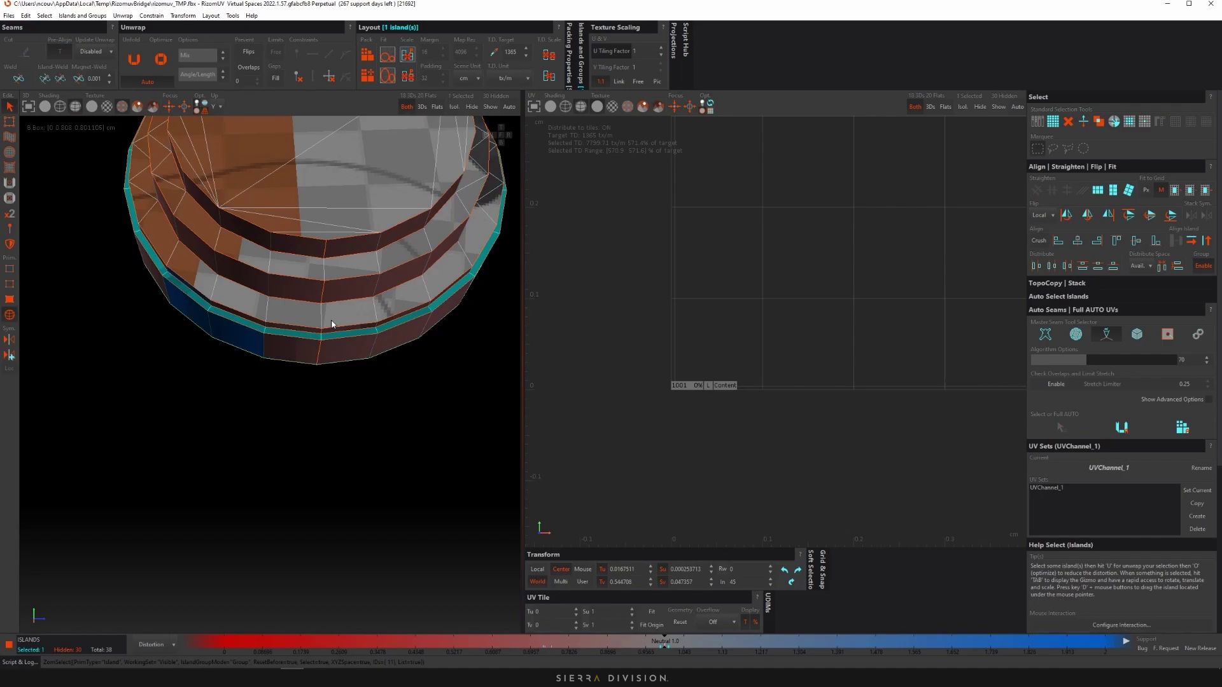
ctrl+click(332, 319)
ctrl+click(337, 271)
ctrl+click(348, 220)
scroll(803, 363, down, 5)
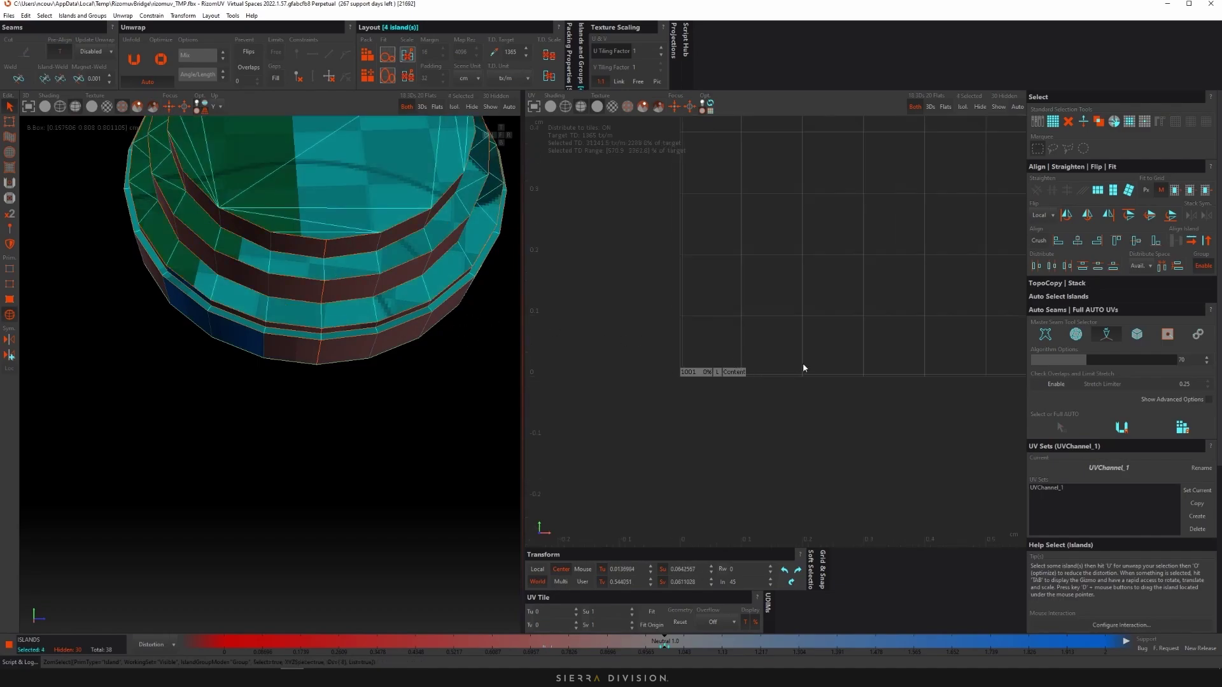
key(f)
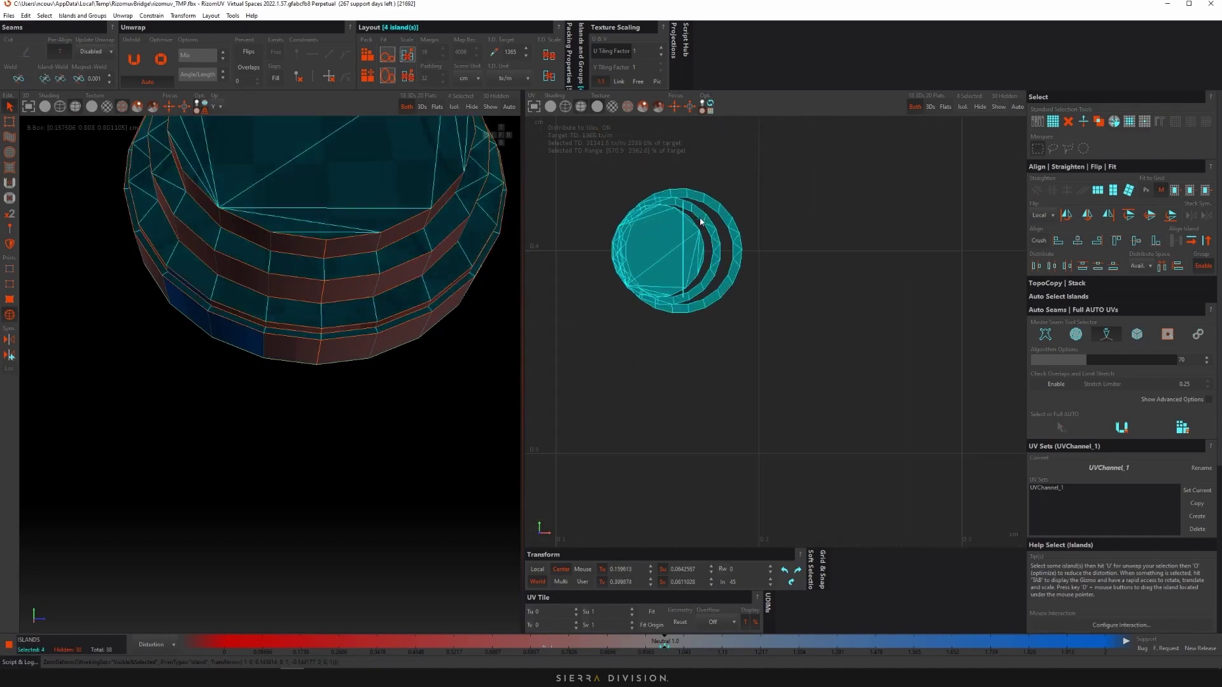
- Move the knob's overlapping ring islands apart from the top cap in the UV layout
click(721, 219)
drag(721, 220, 677, 387)
scroll(353, 368, down, 2)
alt+drag(352, 369, 336, 389)
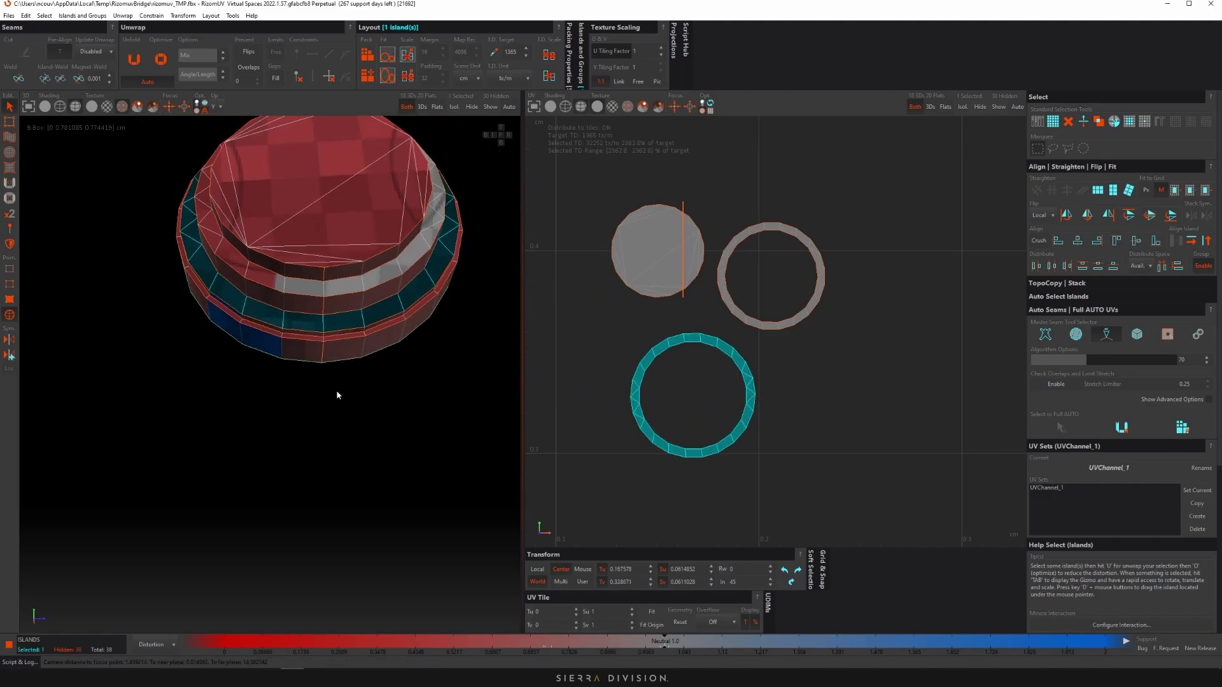
- Select the radial edge across the knob's lower flat ring, in line with the side seam, and return to island selection
key(F2)
scroll(327, 338, up, 7)
click(313, 308)
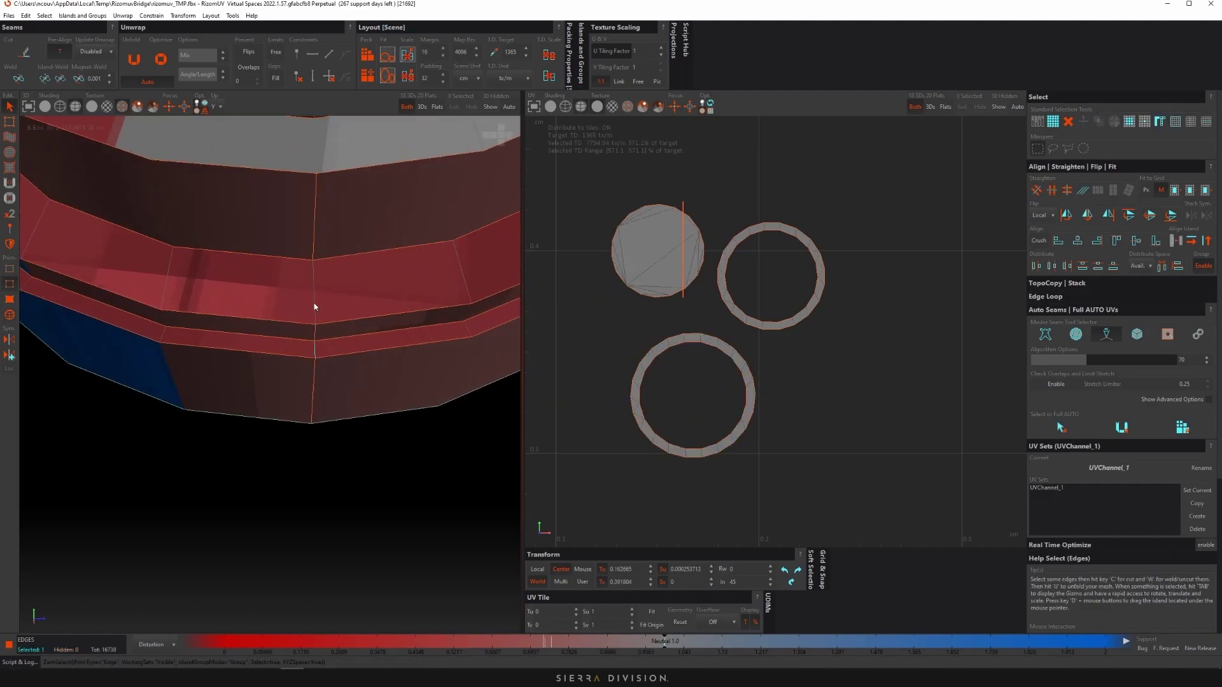
middle_drag(314, 308, 314, 254)
scroll(314, 240, down, 3)
key(F4)
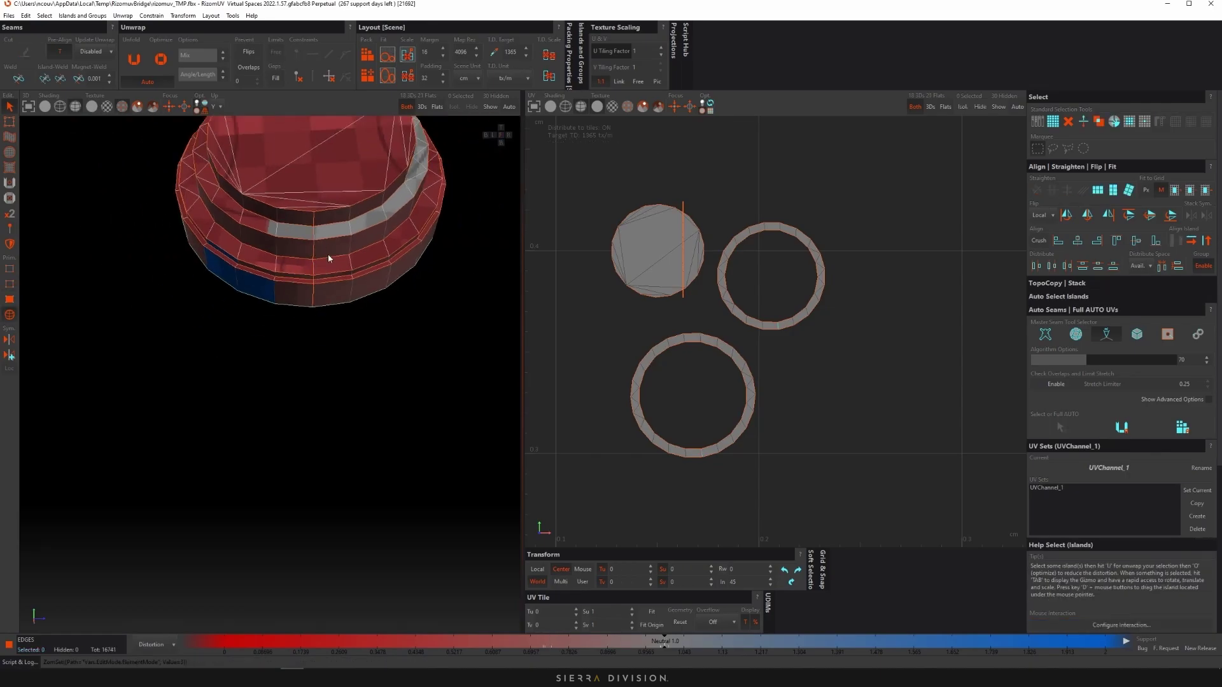
click(331, 322)
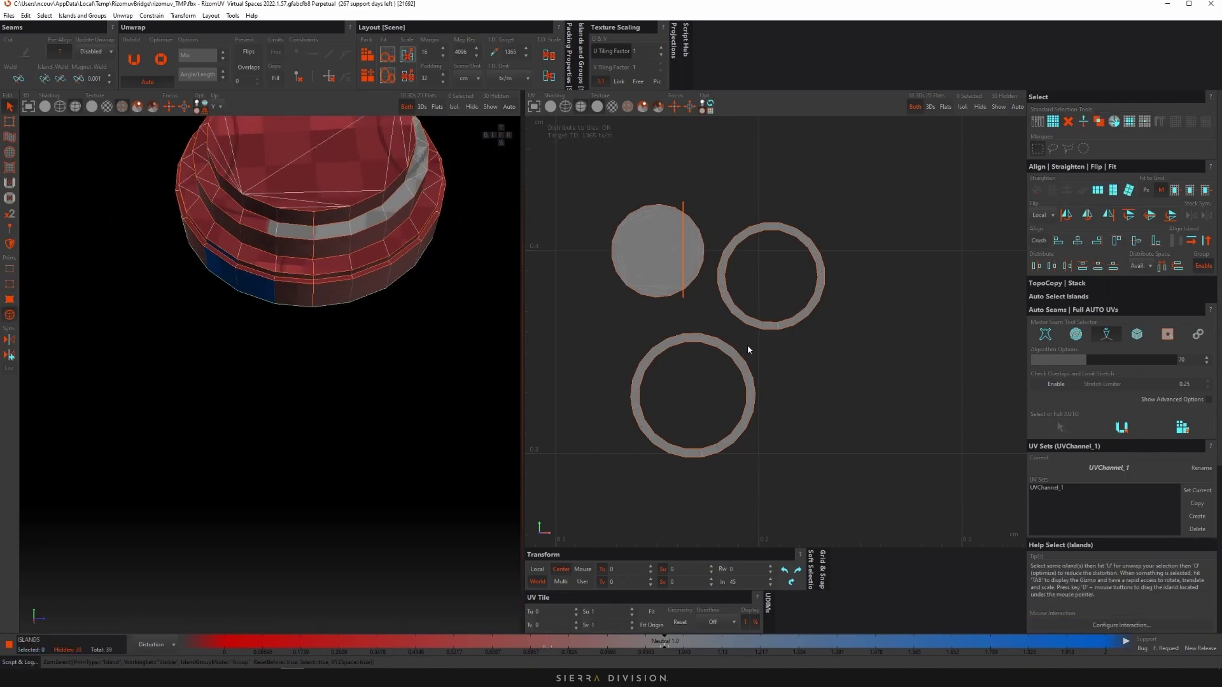
middle_drag(339, 276, 426, 284)
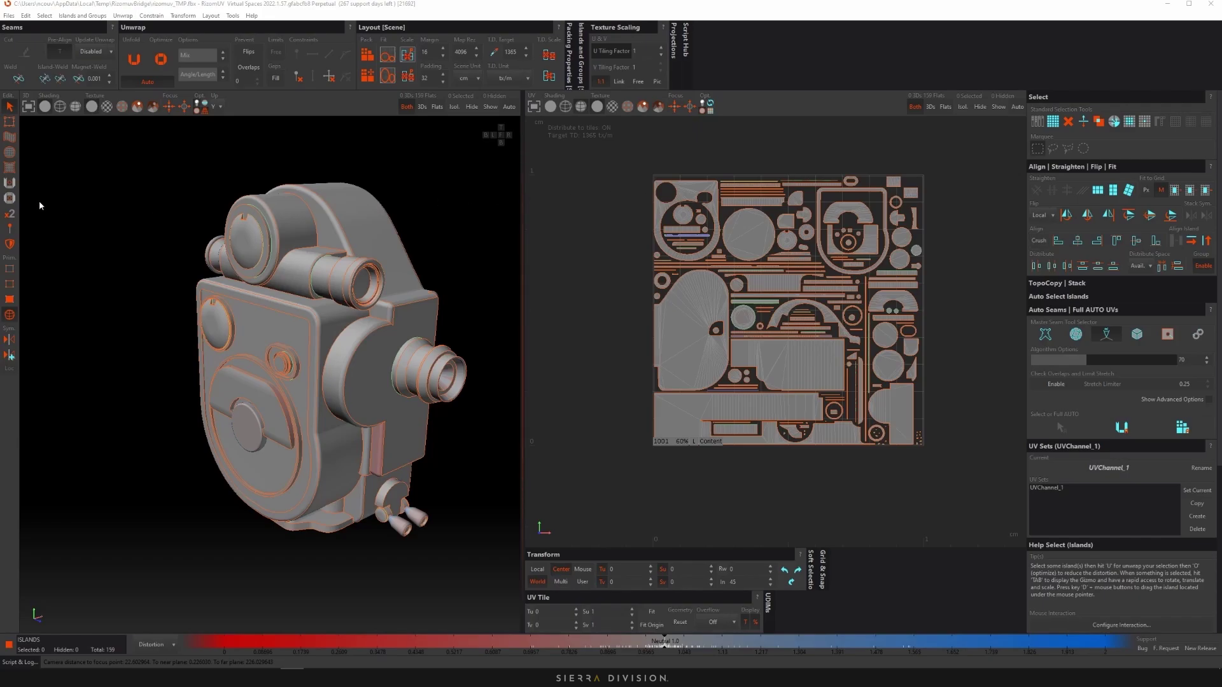
- Inspect the whole camera for UV stretch by selecting islands from ranges of the distortion scale, and clear the selection
alt+middle_drag(42, 195, 365, 259)
alt+drag(367, 263, 212, 232)
alt+drag(168, 313, 280, 318)
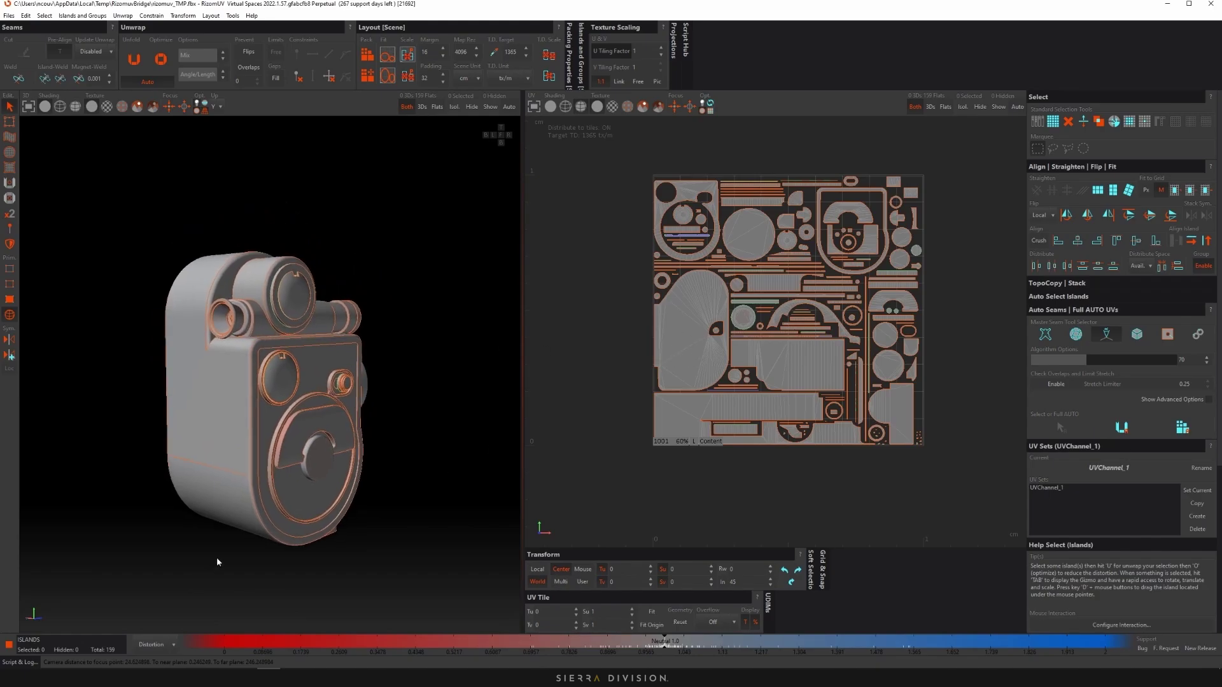
alt+drag(158, 443, 273, 484)
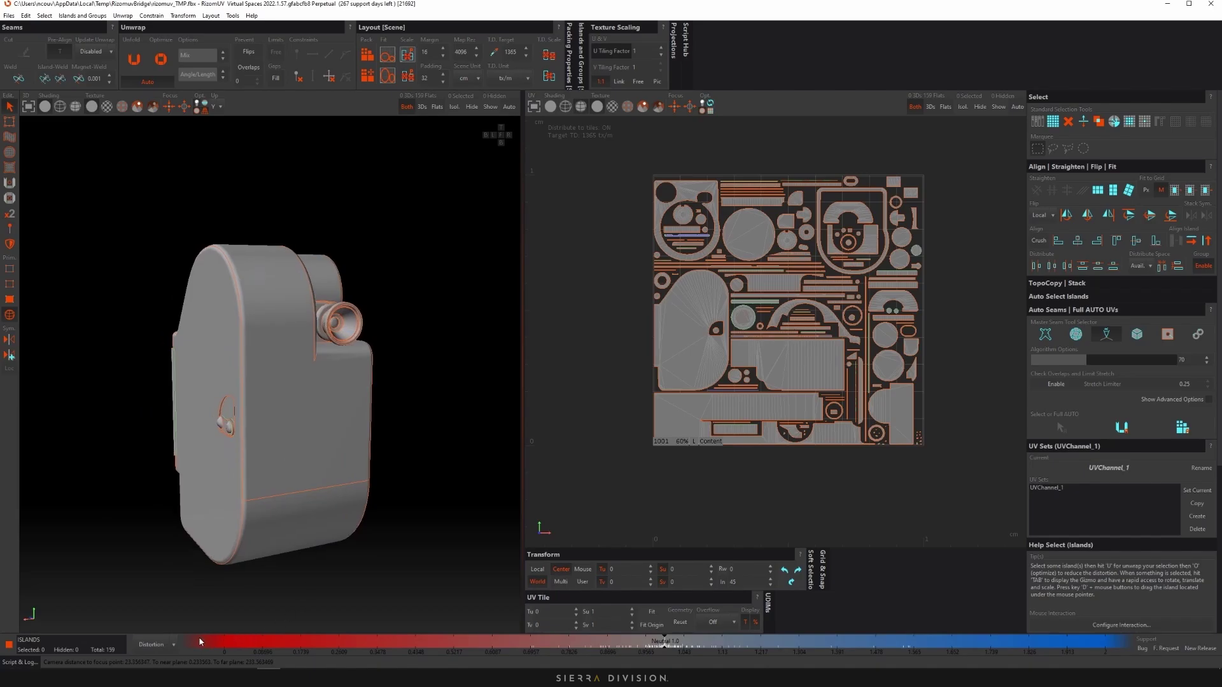
mouse_move(200, 642)
mouse_down()
mouse_move(404, 644)
mouse_move(280, 644)
mouse_move(292, 650)
mouse_up()
drag(1017, 642, 1129, 646)
alt+drag(331, 355, 423, 353)
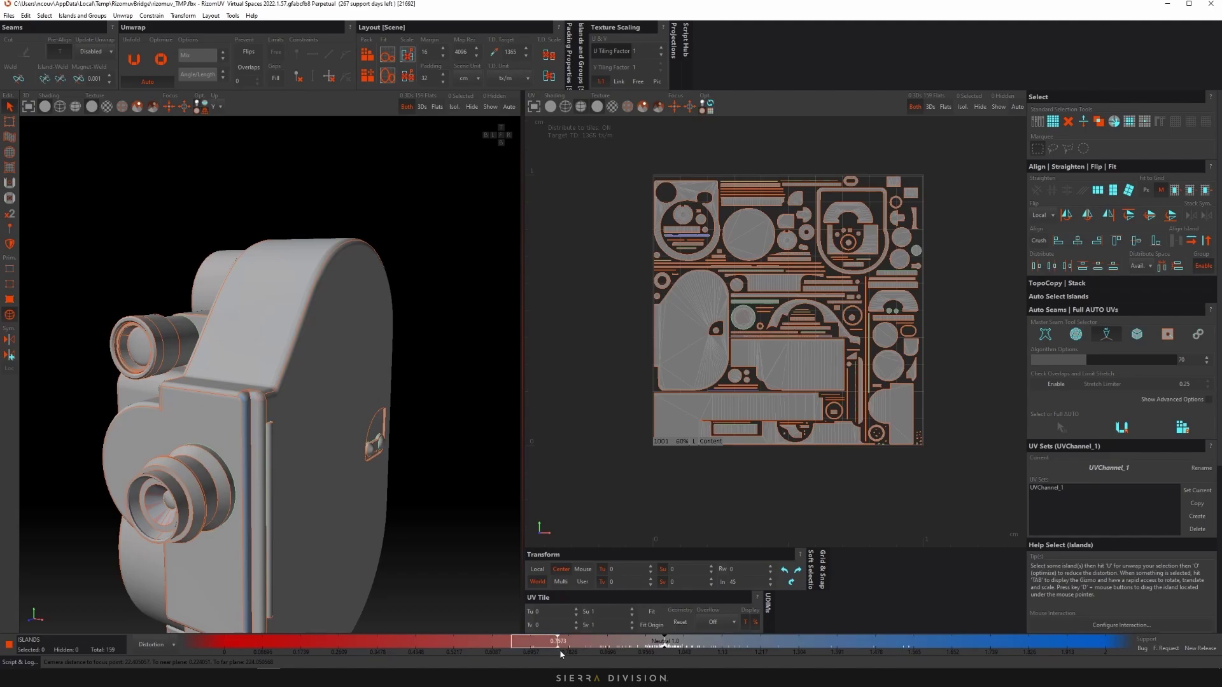
drag(952, 644, 796, 633)
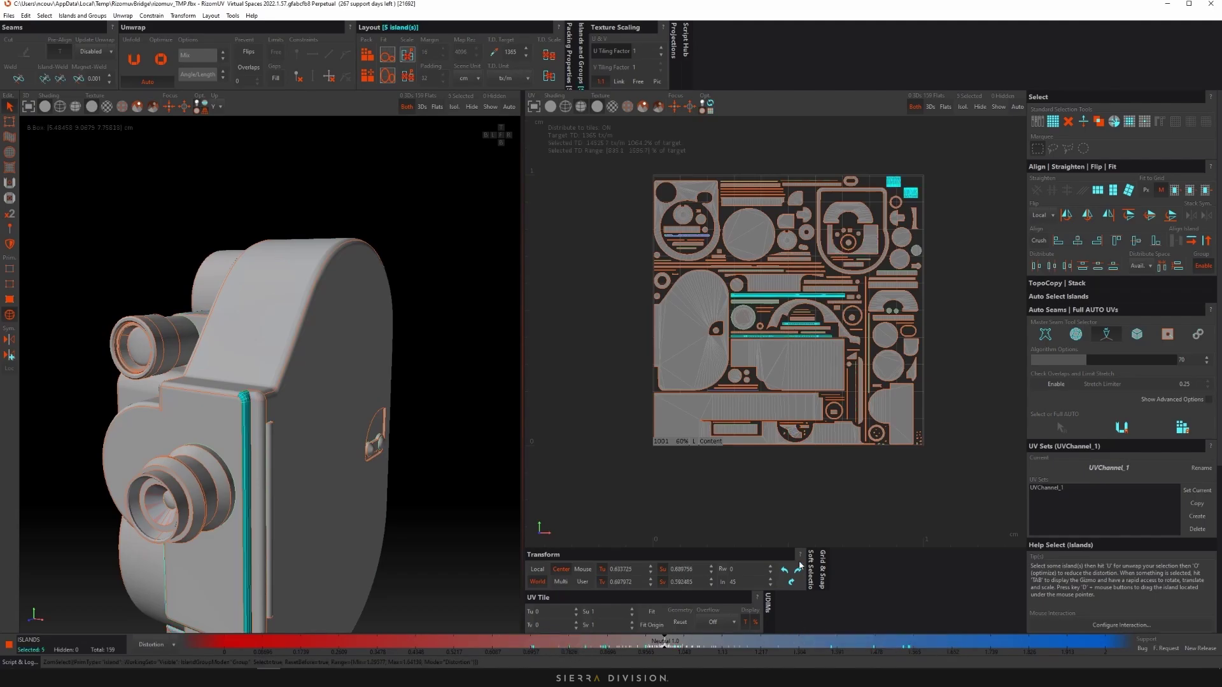
click(661, 496)
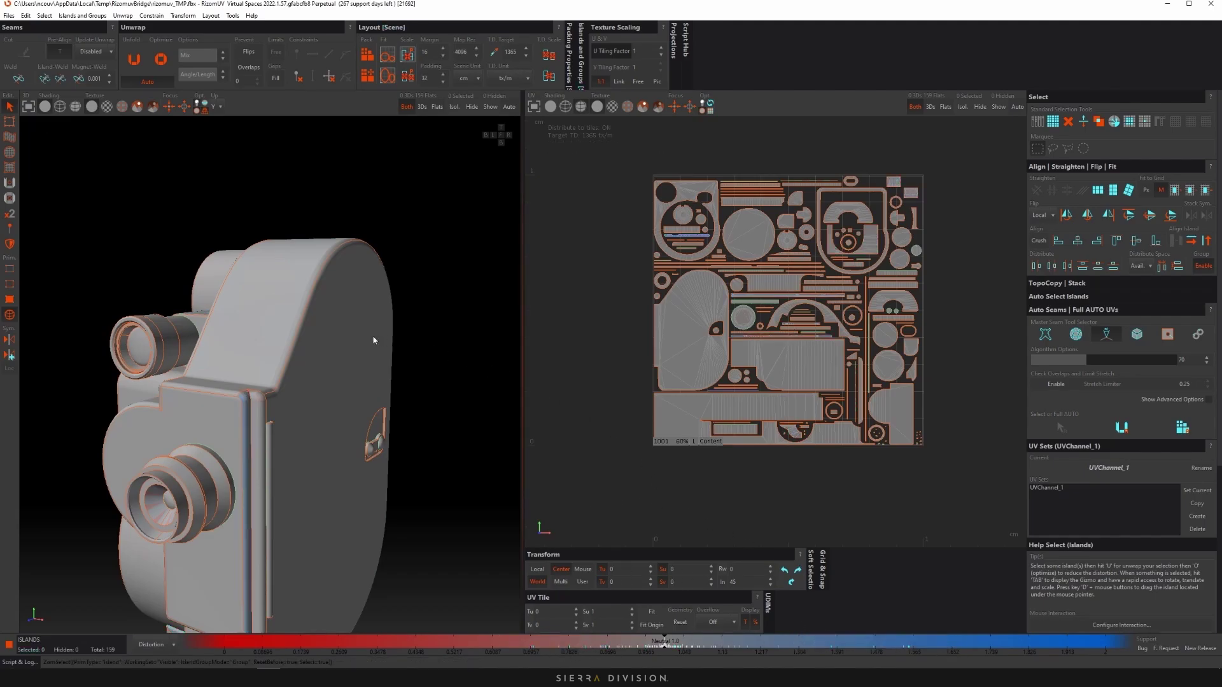
- Check the high-stretch end of the distortion scale for distorted islands on the camera
middle_drag(374, 340, 372, 313)
scroll(450, 338, down, 5)
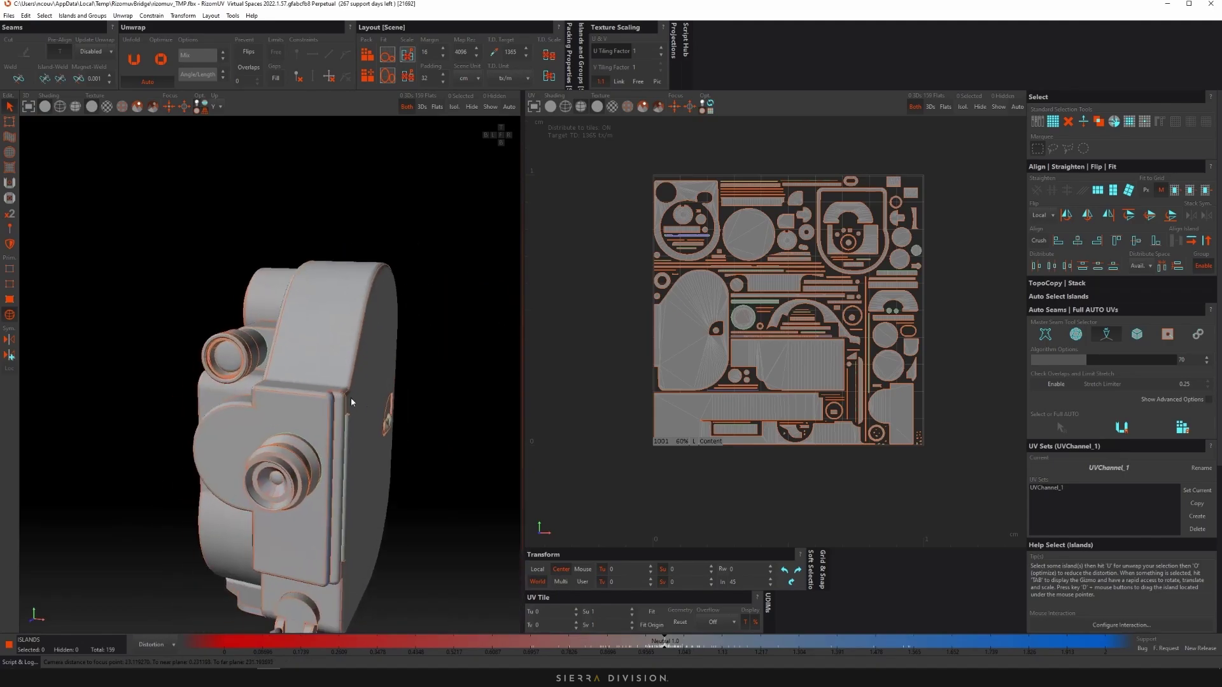
middle_drag(209, 280, 326, 285)
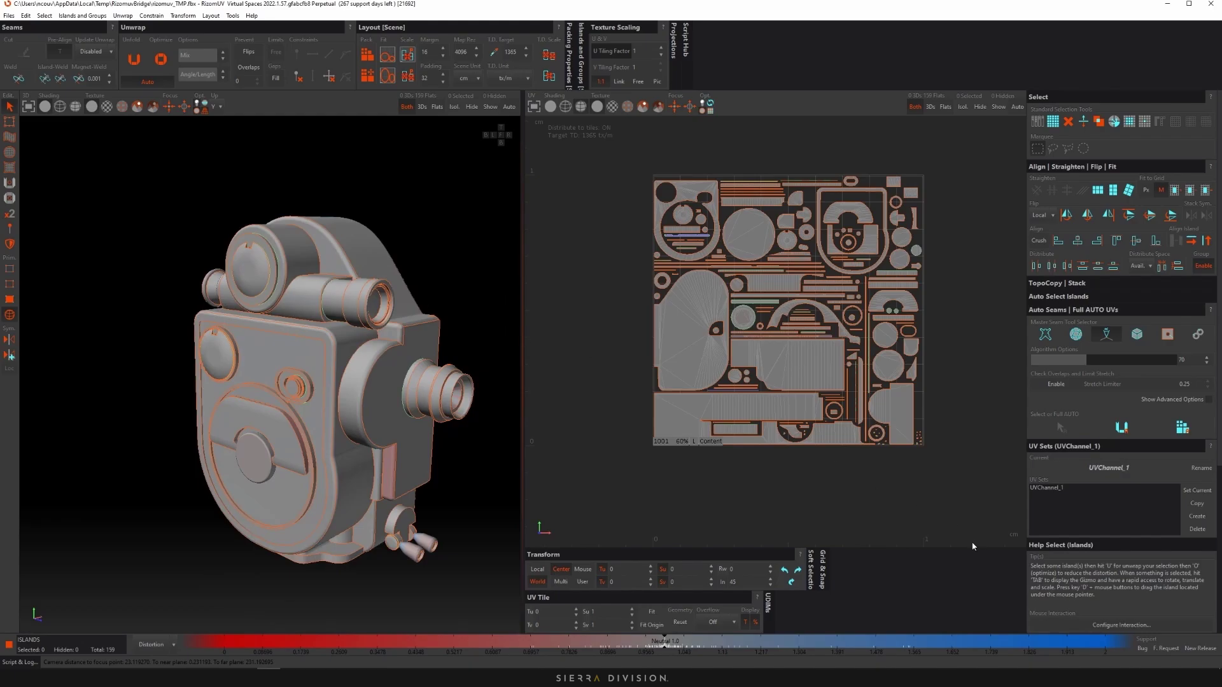
click(1097, 645)
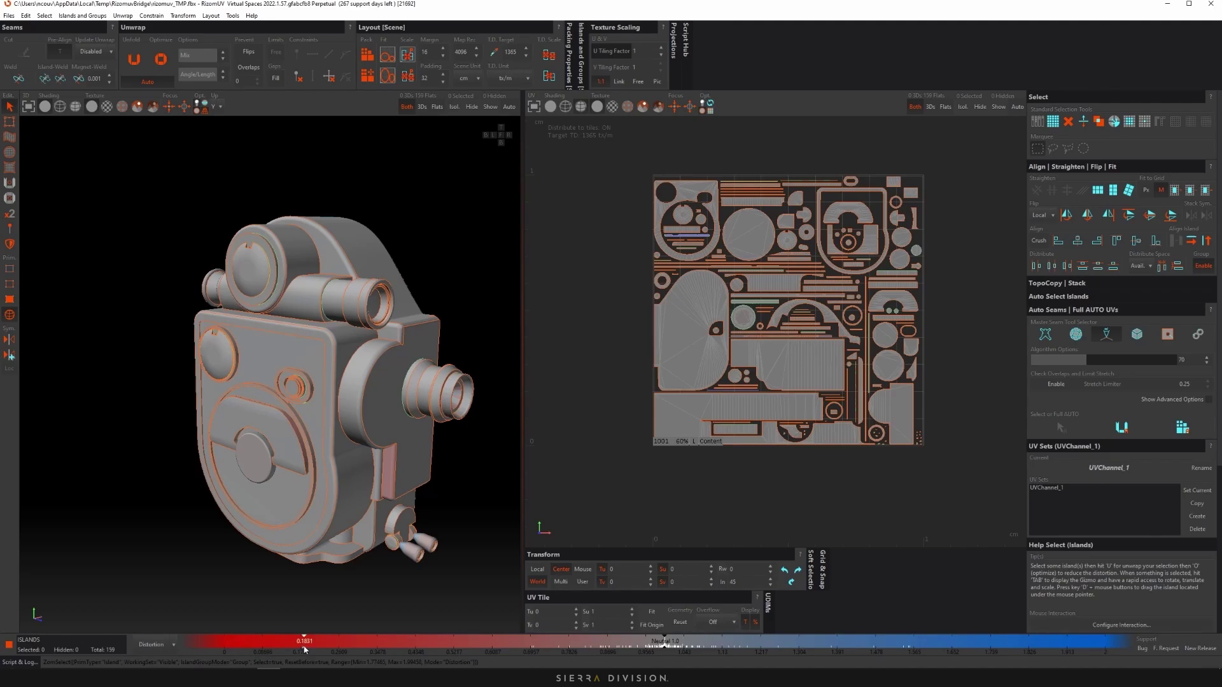
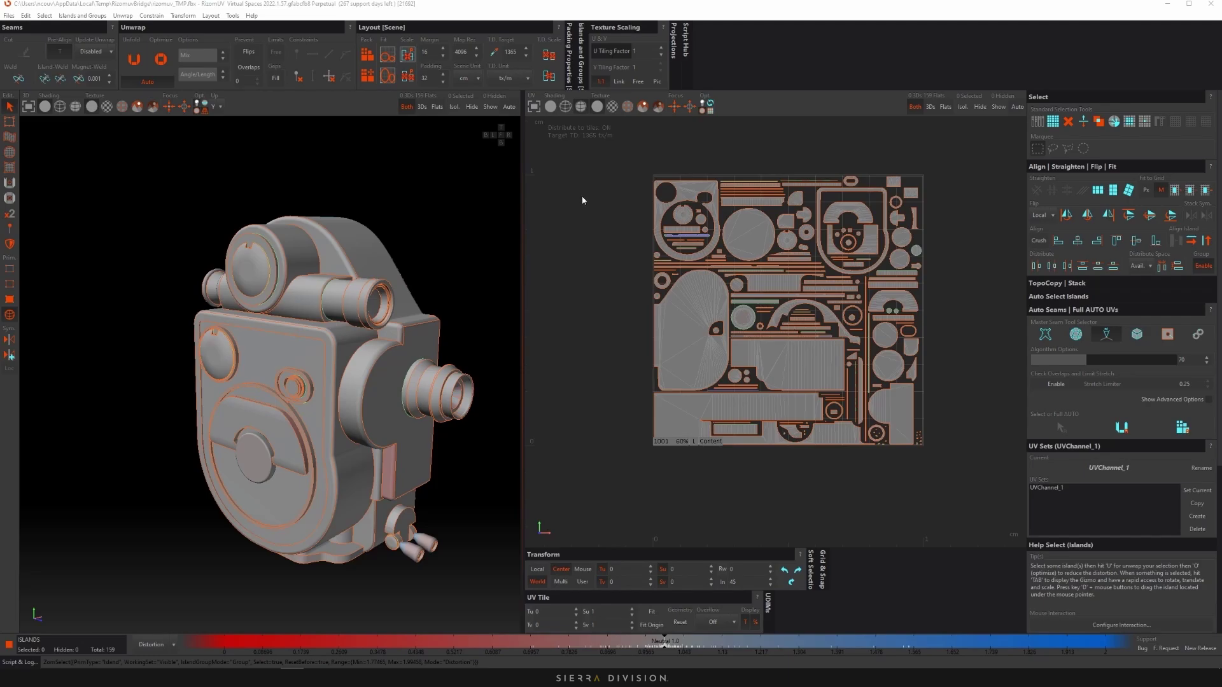
- Select the large camera side-panel island to read its texel density, and deselect it
middle_drag(581, 199, 546, 201)
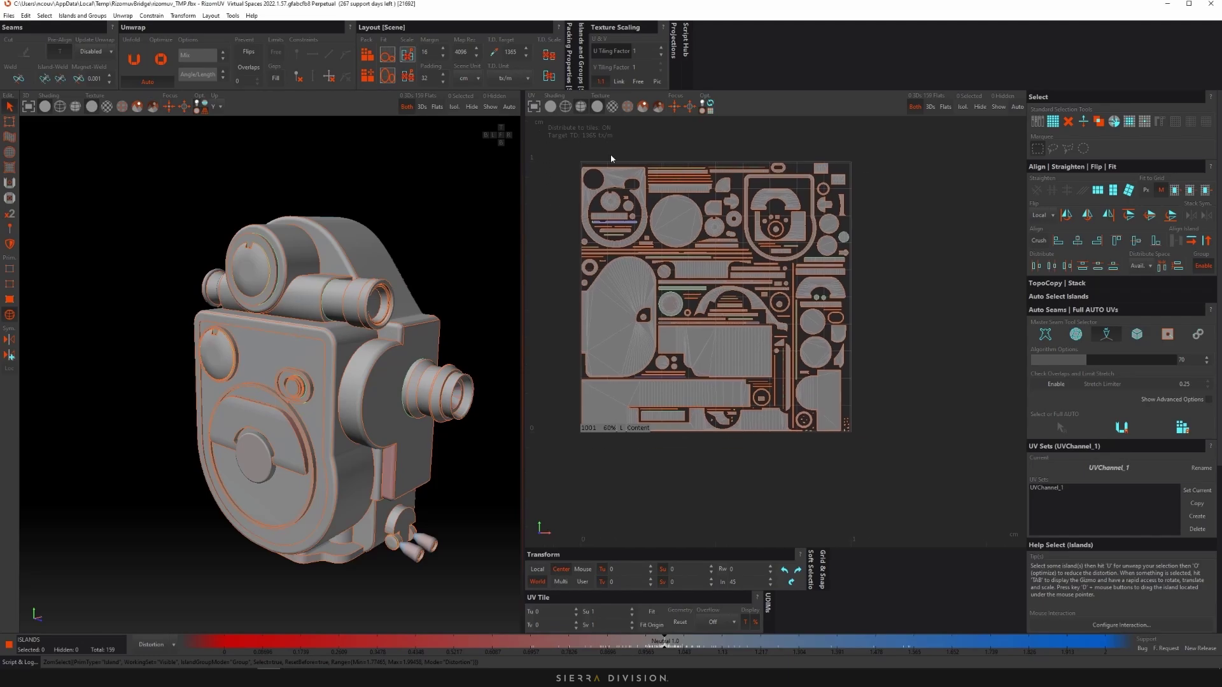
click(636, 319)
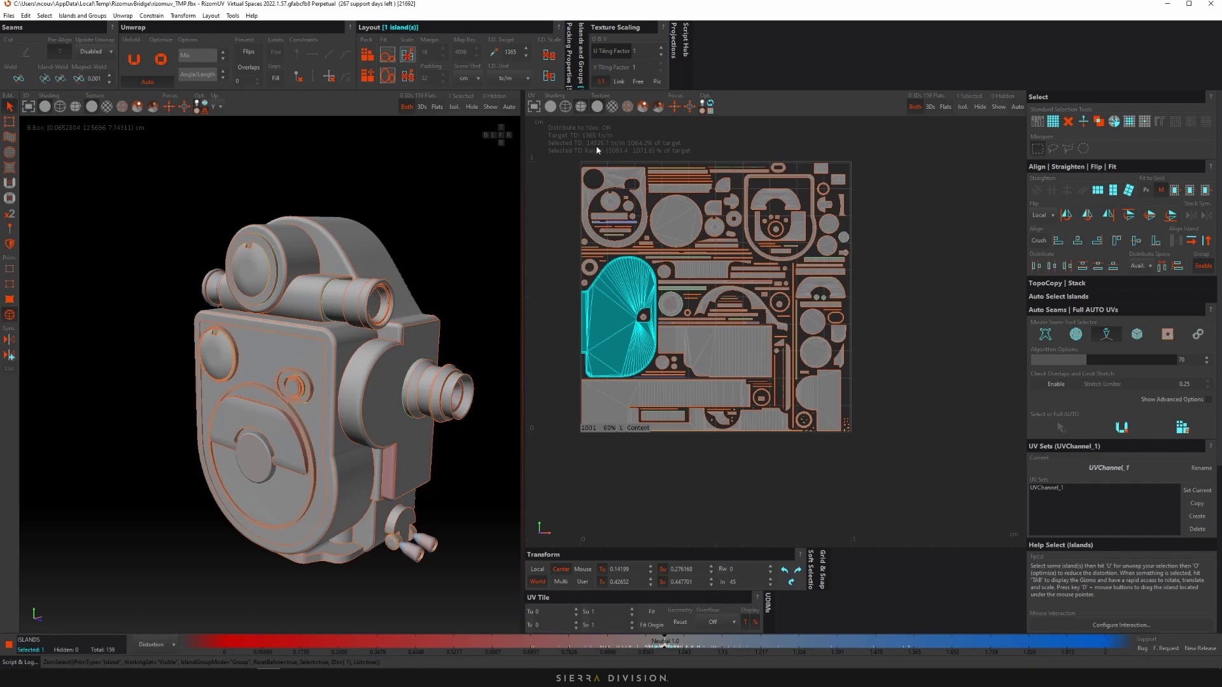
middle_drag(557, 147, 556, 167)
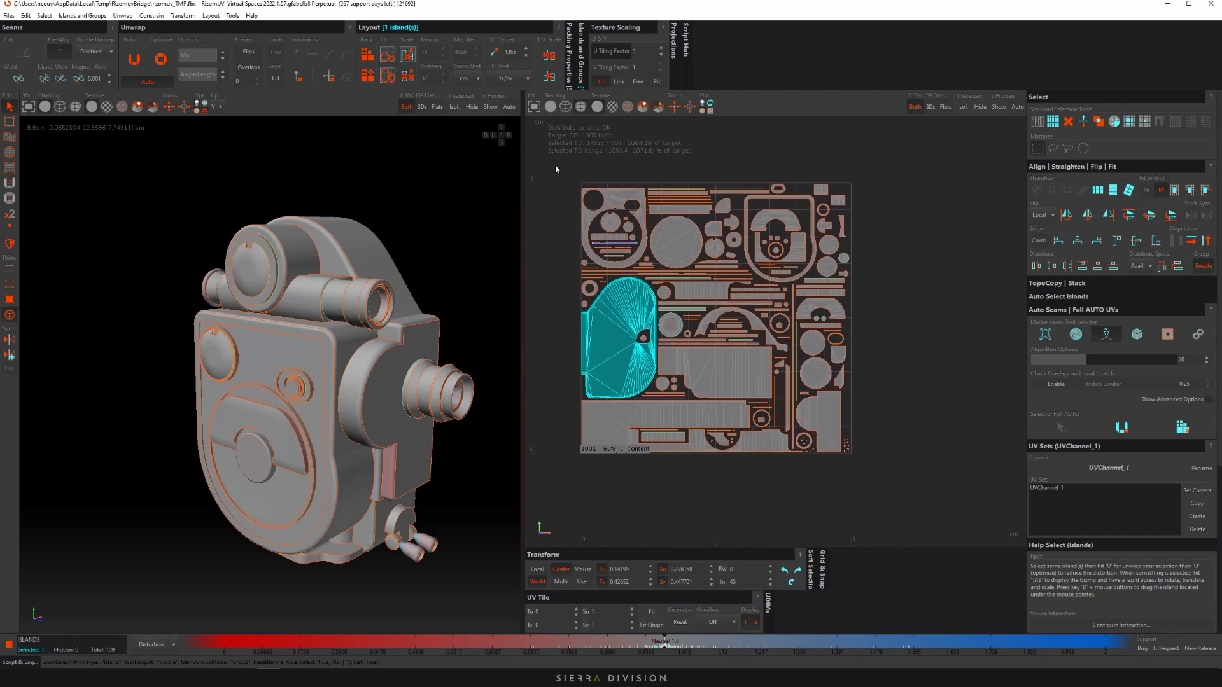
click(596, 146)
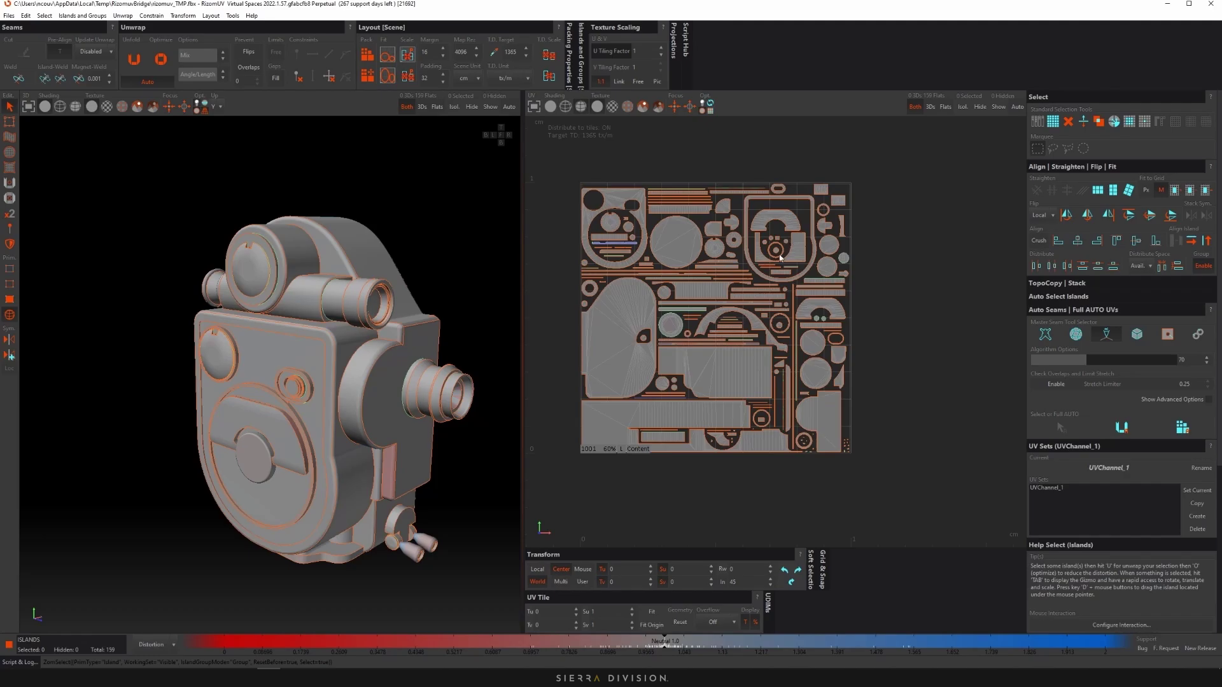
- Set the target texel density from the large camera side-panel island
double_click(458, 53)
middle_drag(860, 288, 865, 317)
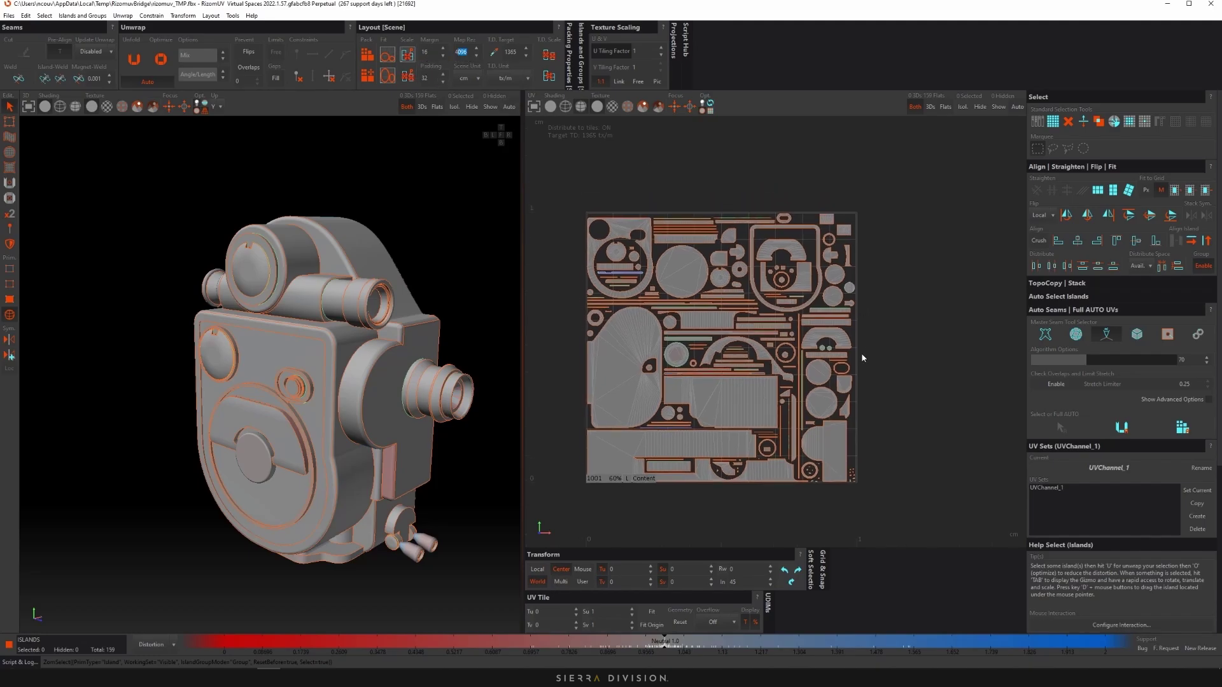
click(635, 375)
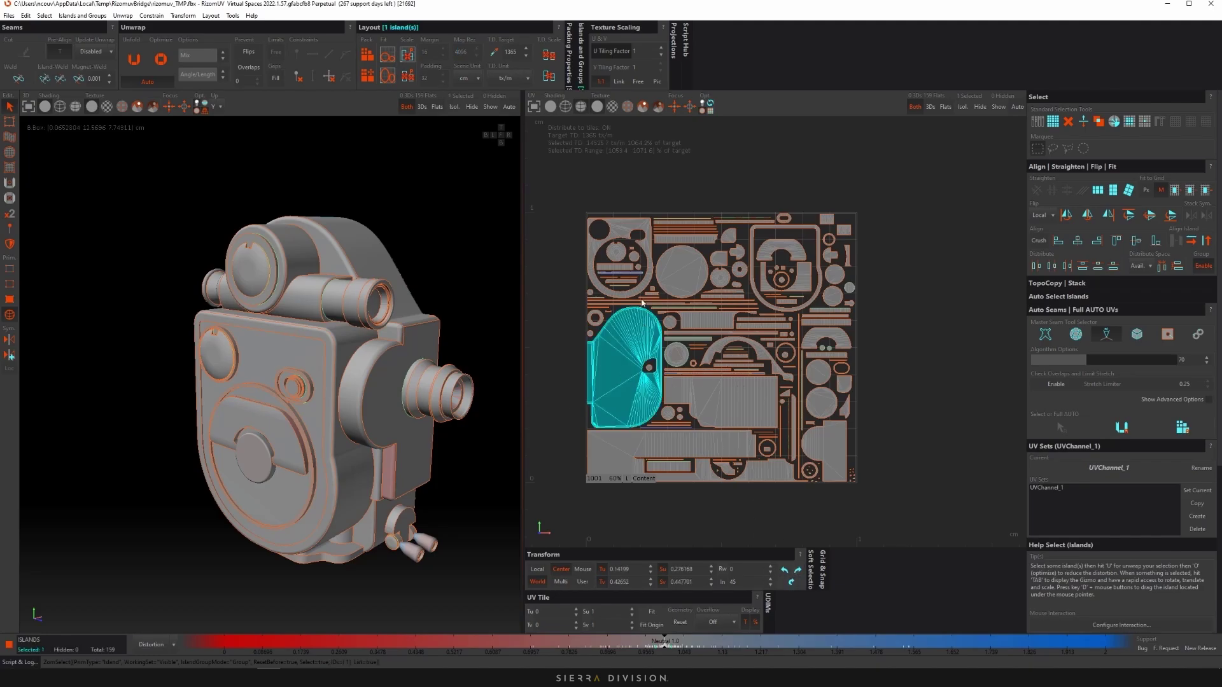
click(493, 55)
- Try rotating the large side-panel island 90 degrees and repacking all islands, compare its texel density, and undo the changes
click(615, 447)
click(632, 403)
click(796, 573)
click(862, 522)
key(p)
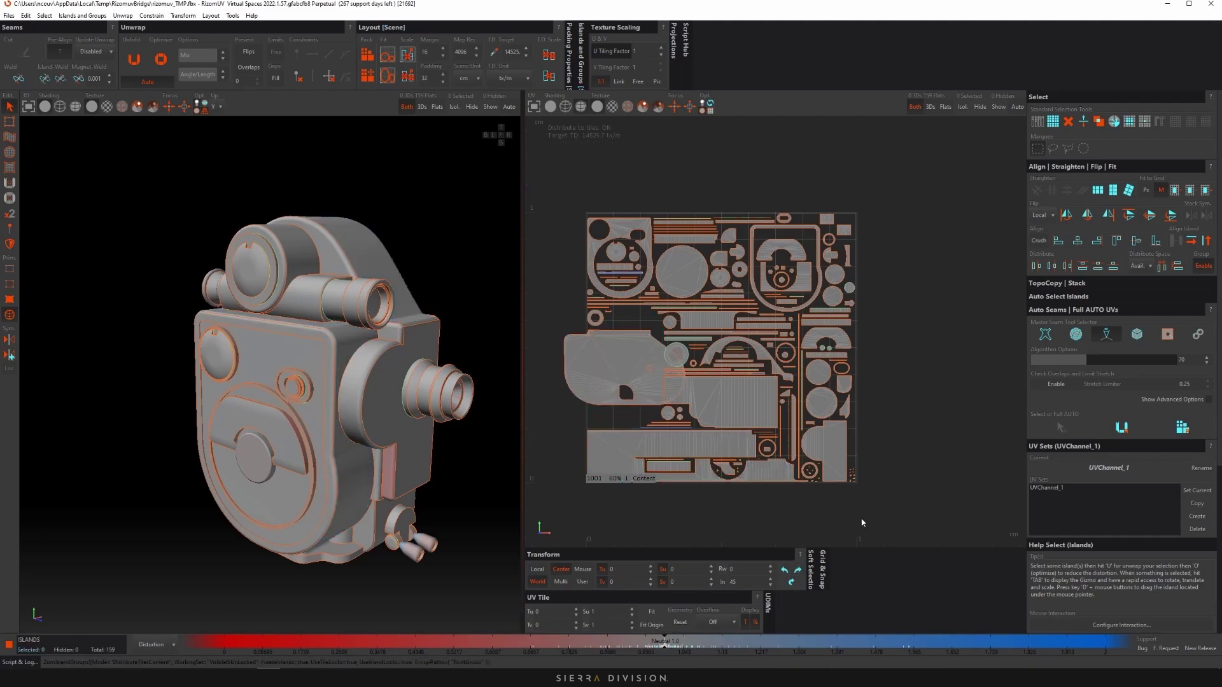
click(622, 384)
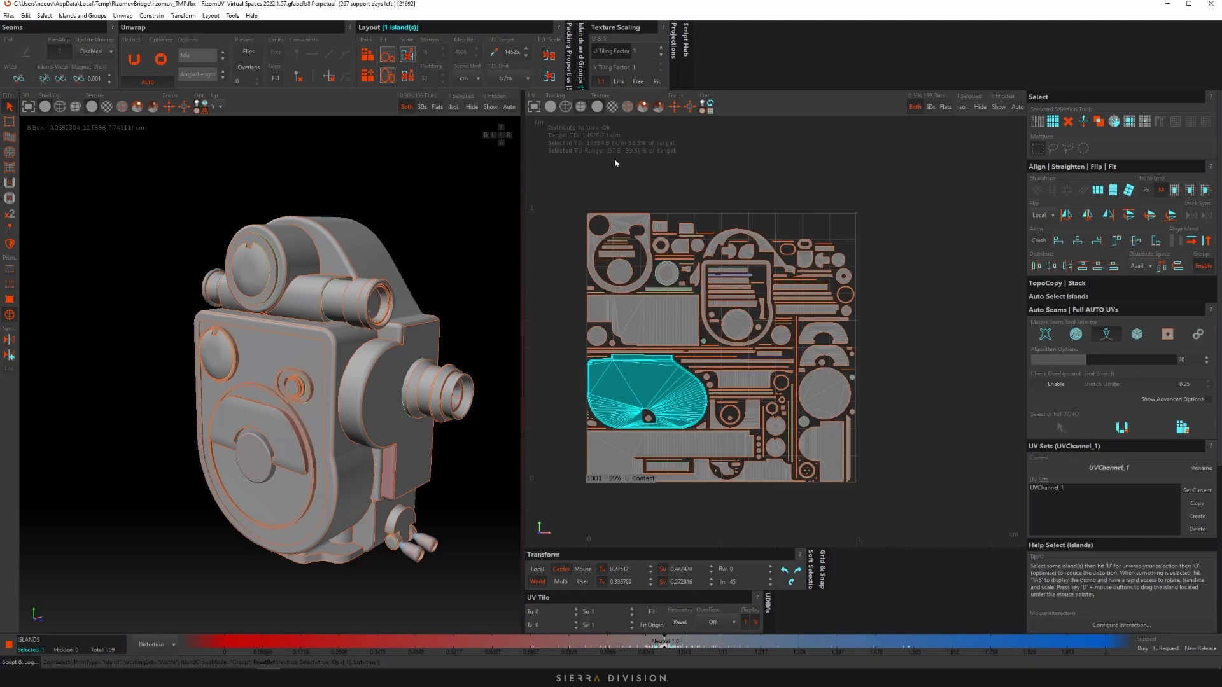
key(p)
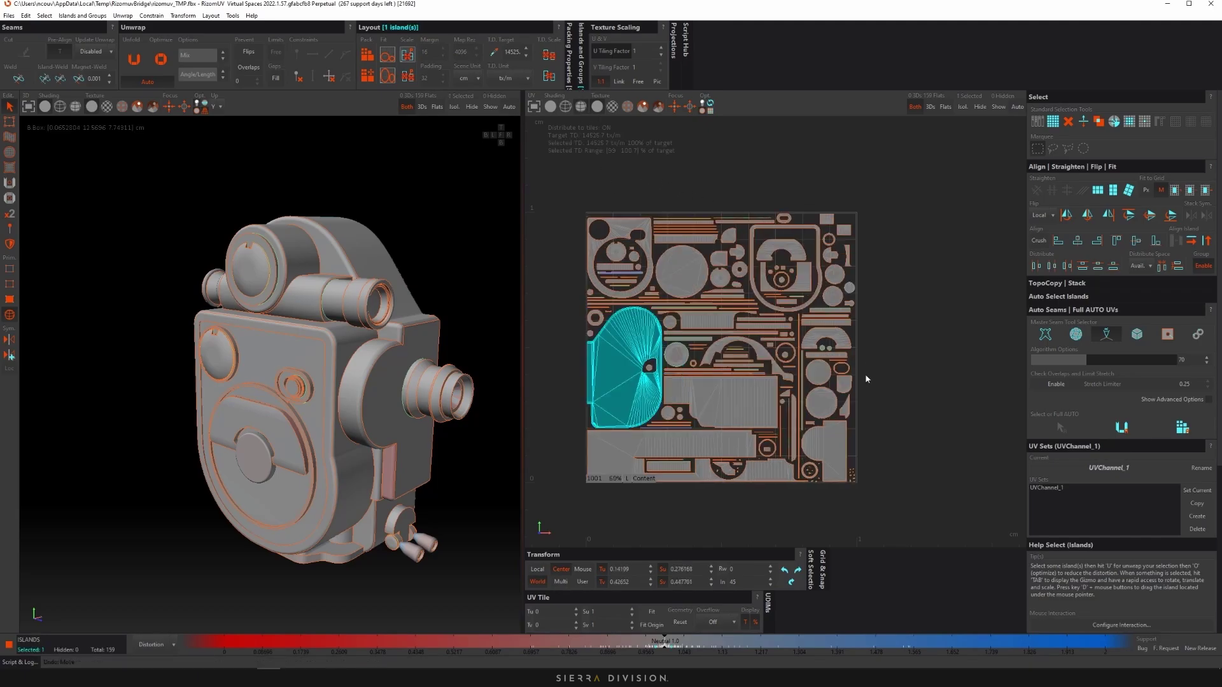
- Select the camera body's long side-wall island and examine from several angles how it wraps around the model
middle_drag(804, 385, 819, 301)
alt+middle_drag(400, 280, 270, 278)
alt+drag(270, 281, 419, 295)
alt+middle_drag(402, 293, 491, 275)
alt+drag(380, 288, 406, 300)
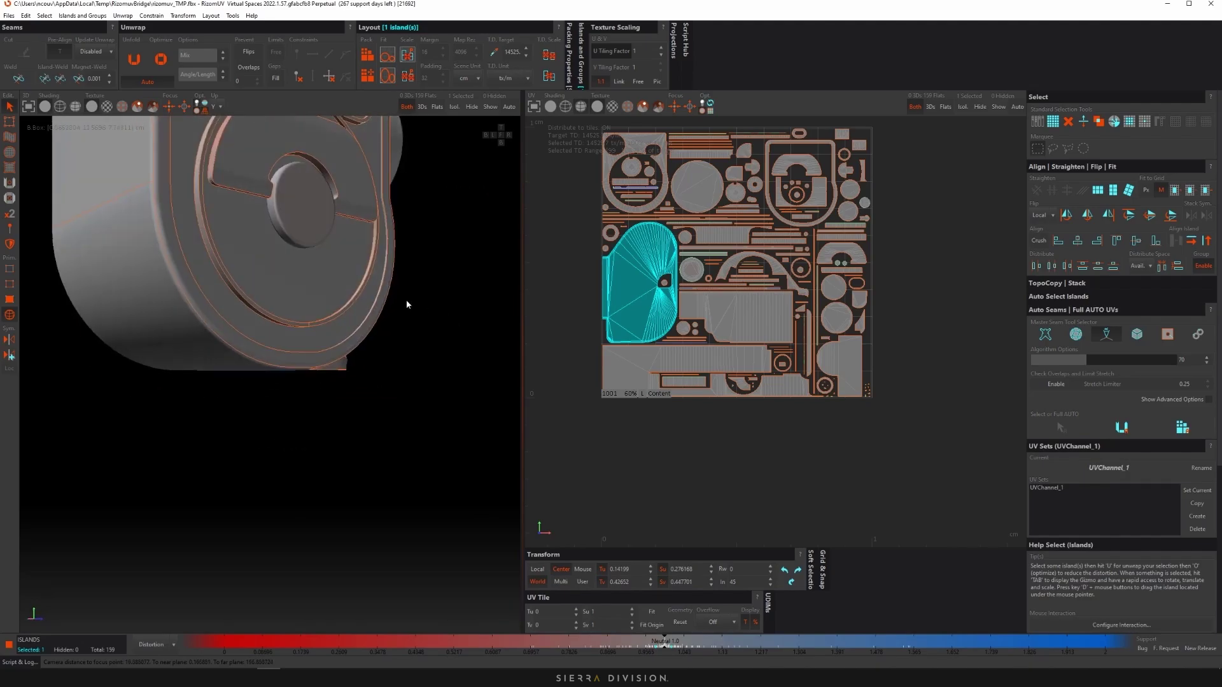
alt+middle_drag(406, 300, 486, 340)
scroll(299, 313, down, 2)
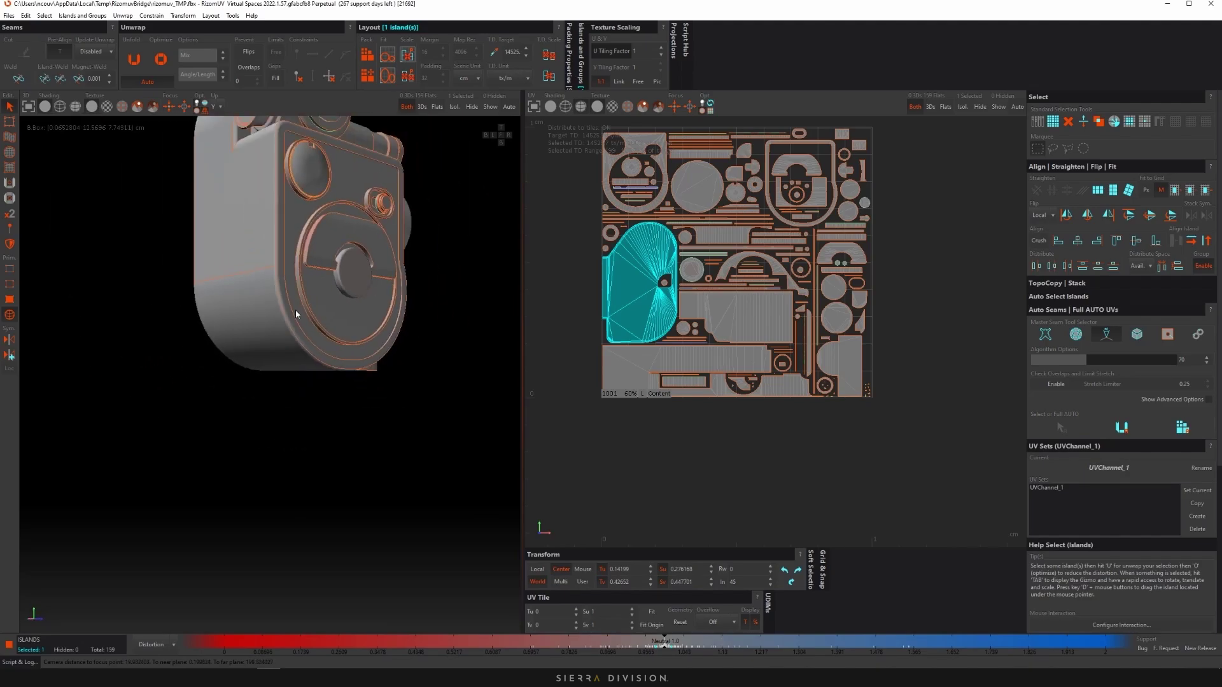
mouse_move(289, 309)
alt+mouse_down()
mouse_move(258, 341)
mouse_move(267, 313)
alt+mouse_up()
click(736, 364)
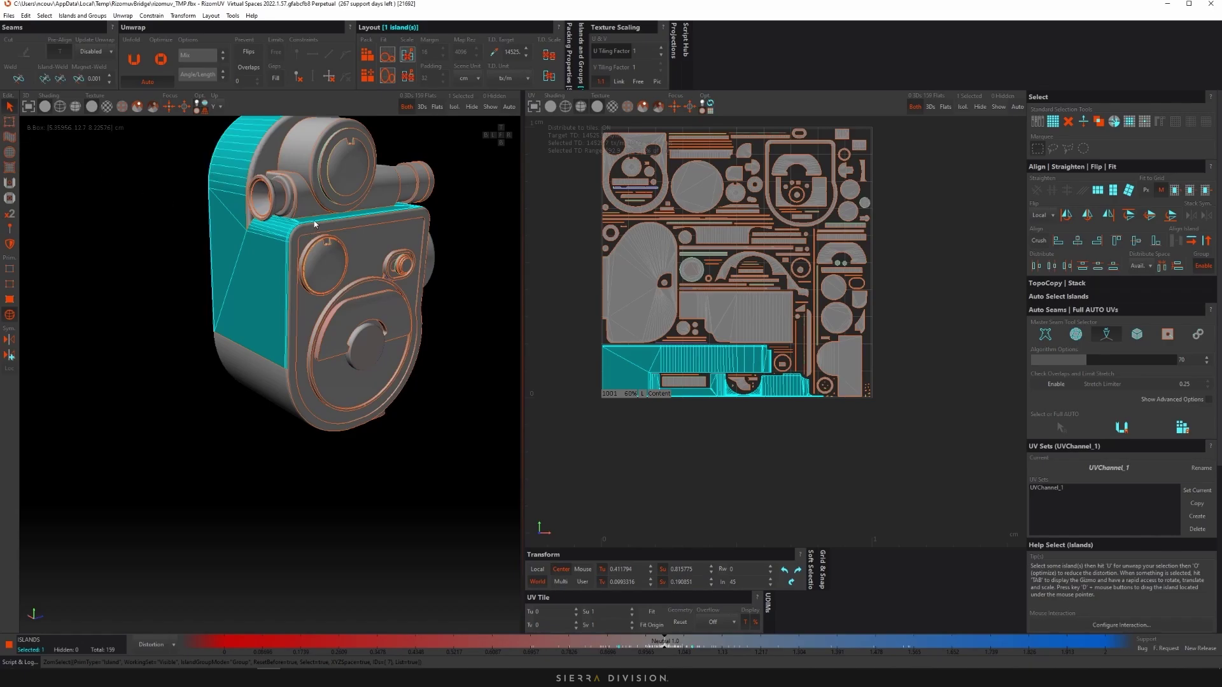
middle_drag(314, 221, 265, 262)
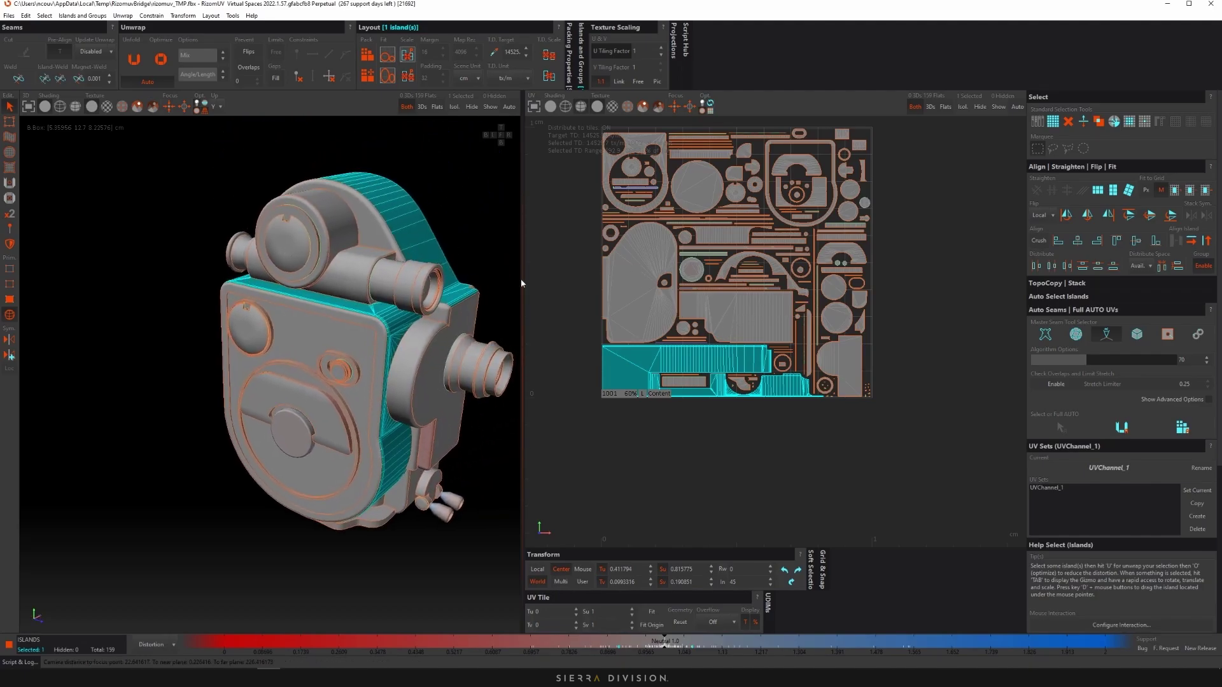
middle_drag(572, 246, 564, 280)
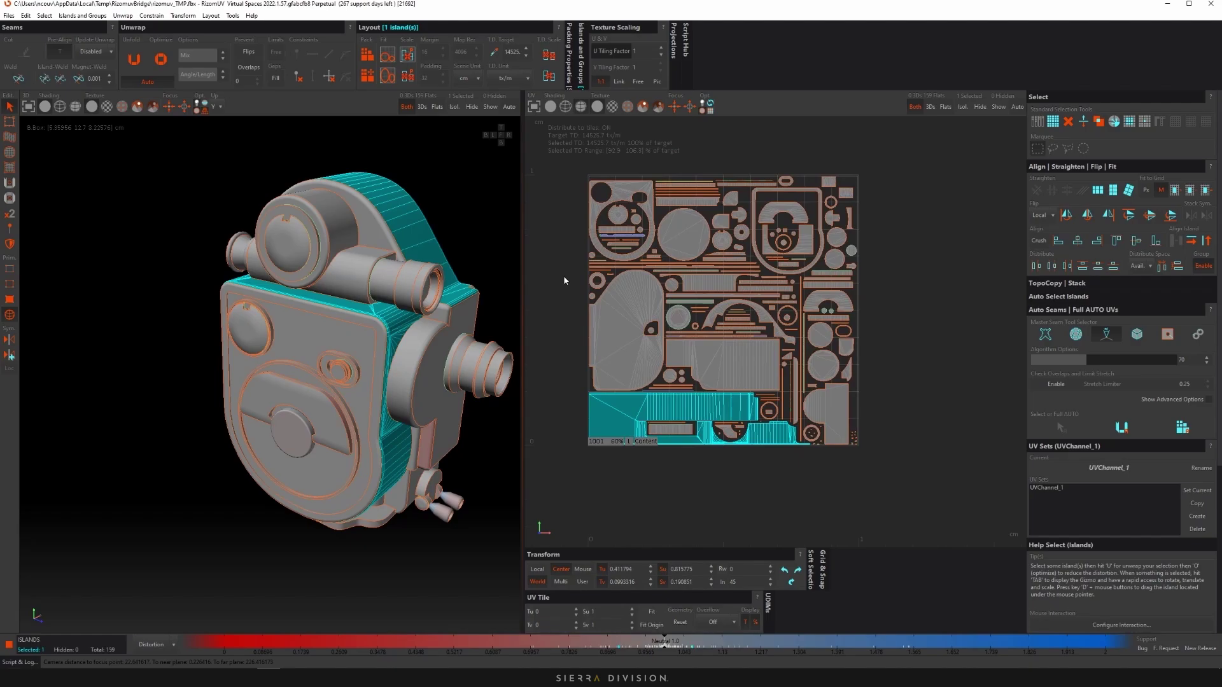
- Straighten the small tilted pill-shaped island by aligning it horizontally to one of its long edges
scroll(723, 255, up, 2)
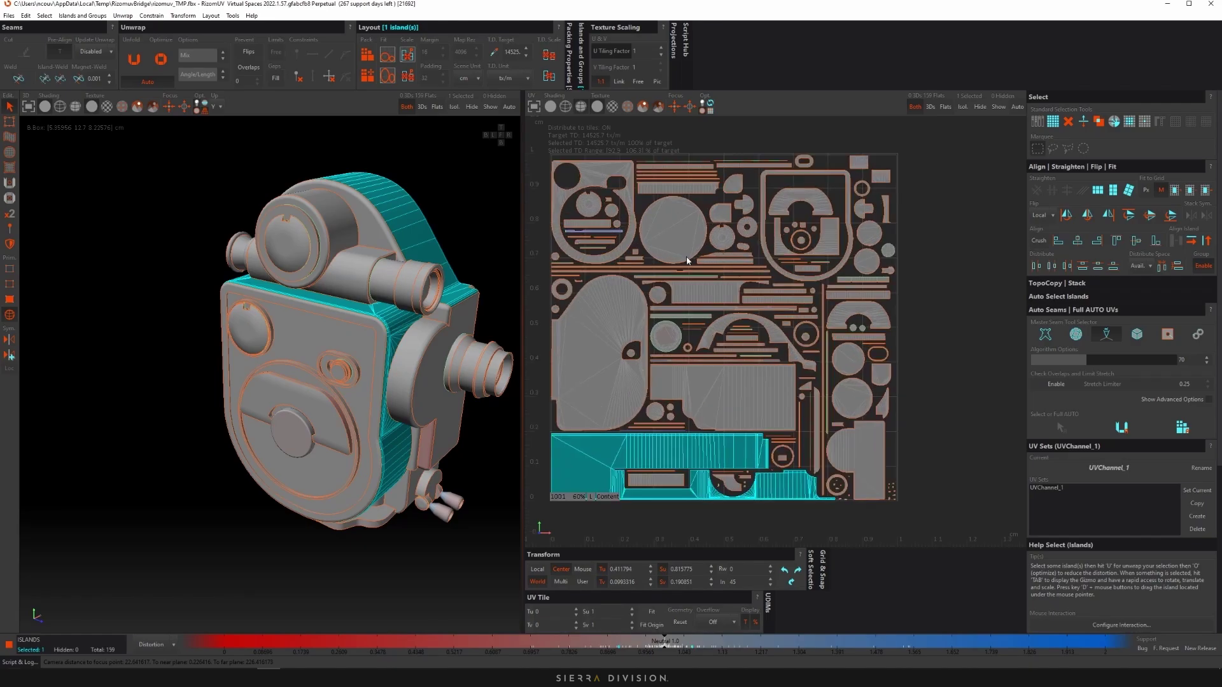
scroll(719, 277, up, 6)
middle_drag(742, 245, 755, 308)
key(F2)
click(803, 239)
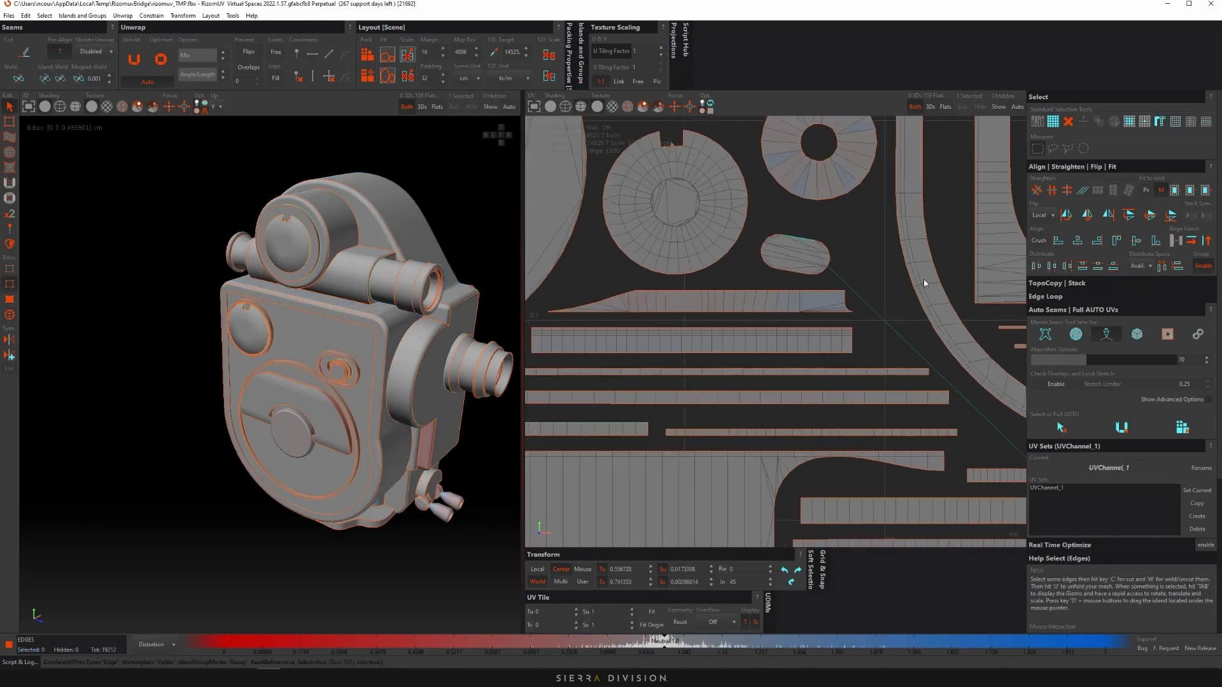
click(1191, 242)
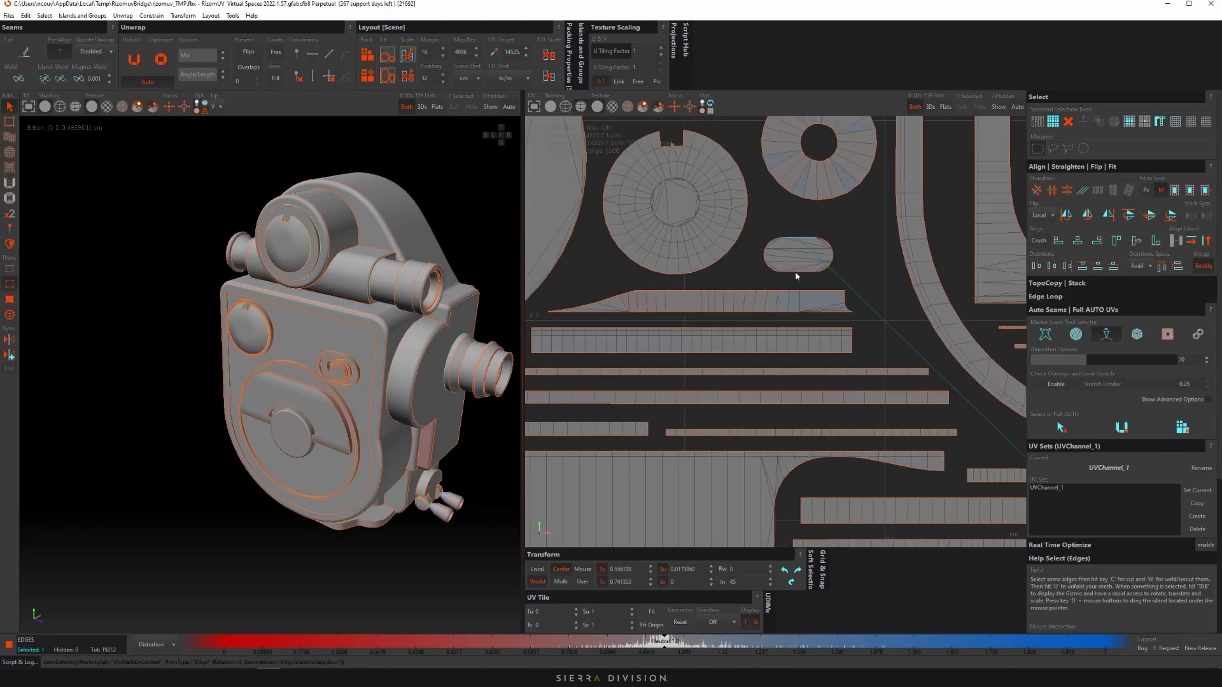
scroll(803, 275, down, 6)
scroll(818, 291, down, 2)
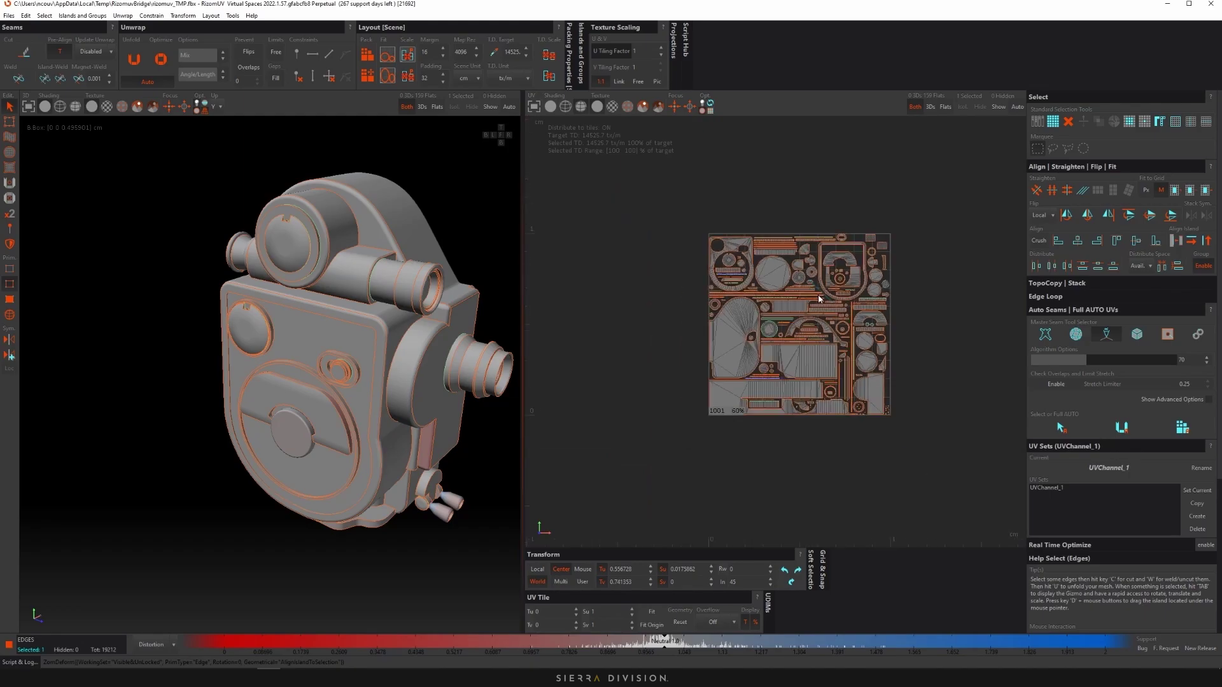
- Select the arch-shaped island in the UV layout and examine where it sits on the camera model
key(F3)
scroll(818, 306, up, 5)
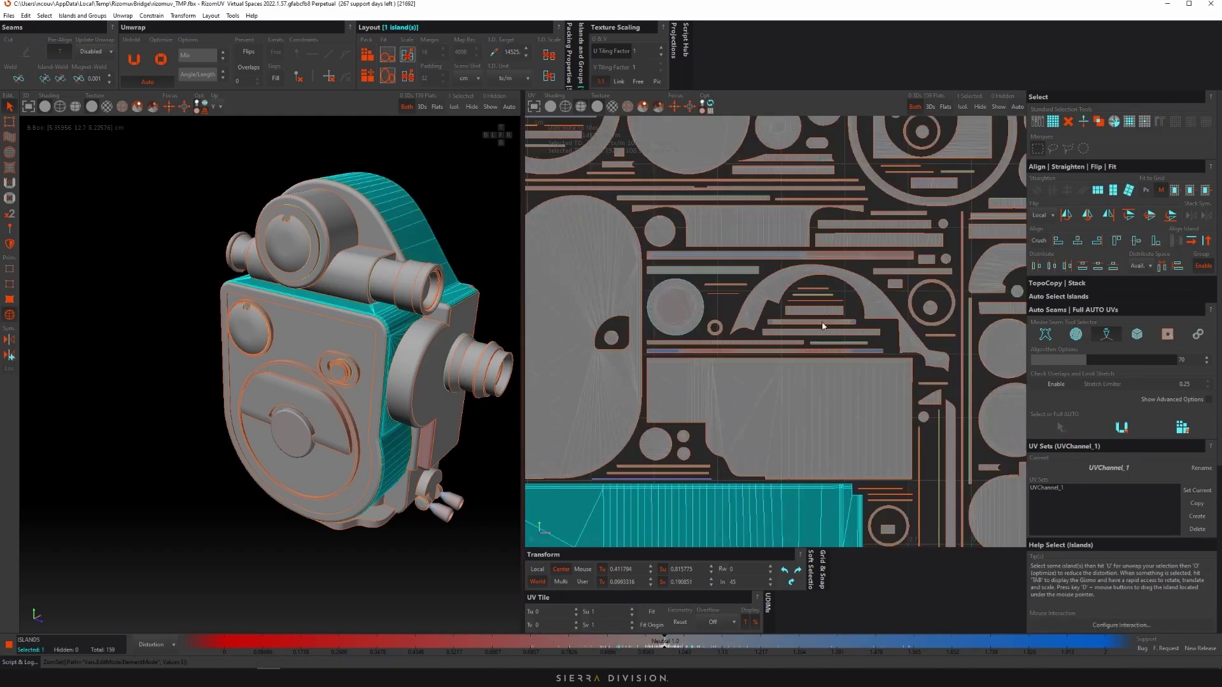
click(812, 271)
alt+drag(417, 202, 318, 198)
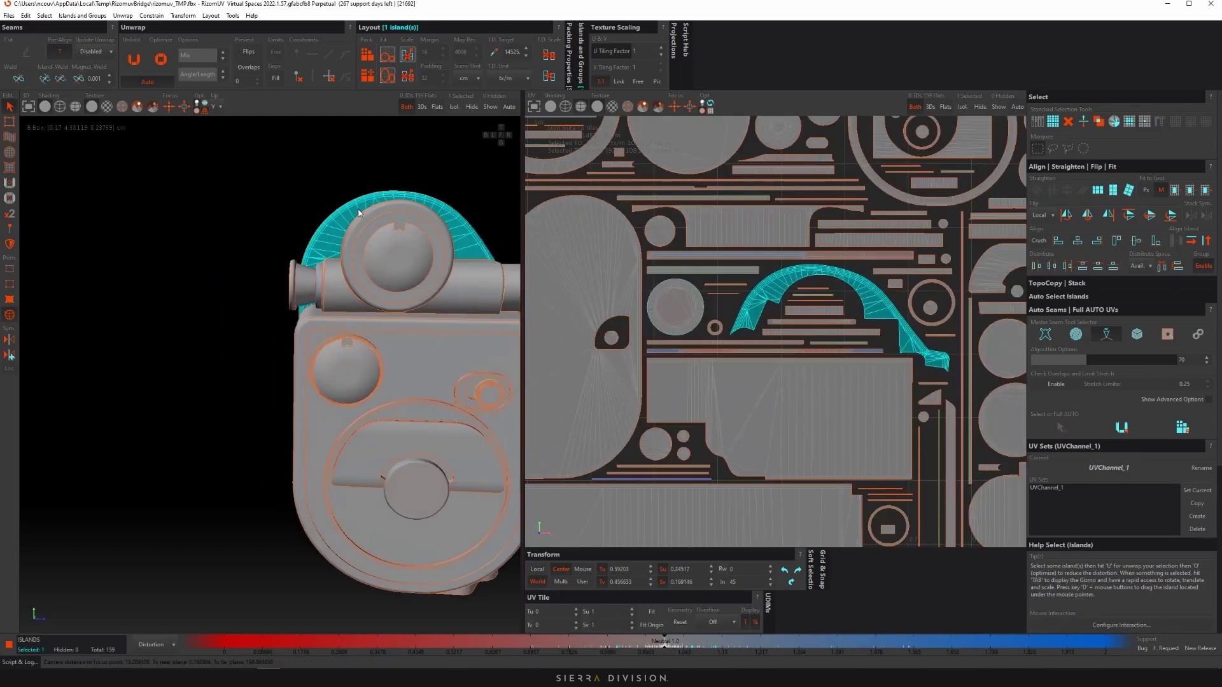
middle_drag(318, 201, 399, 205)
scroll(843, 286, down, 5)
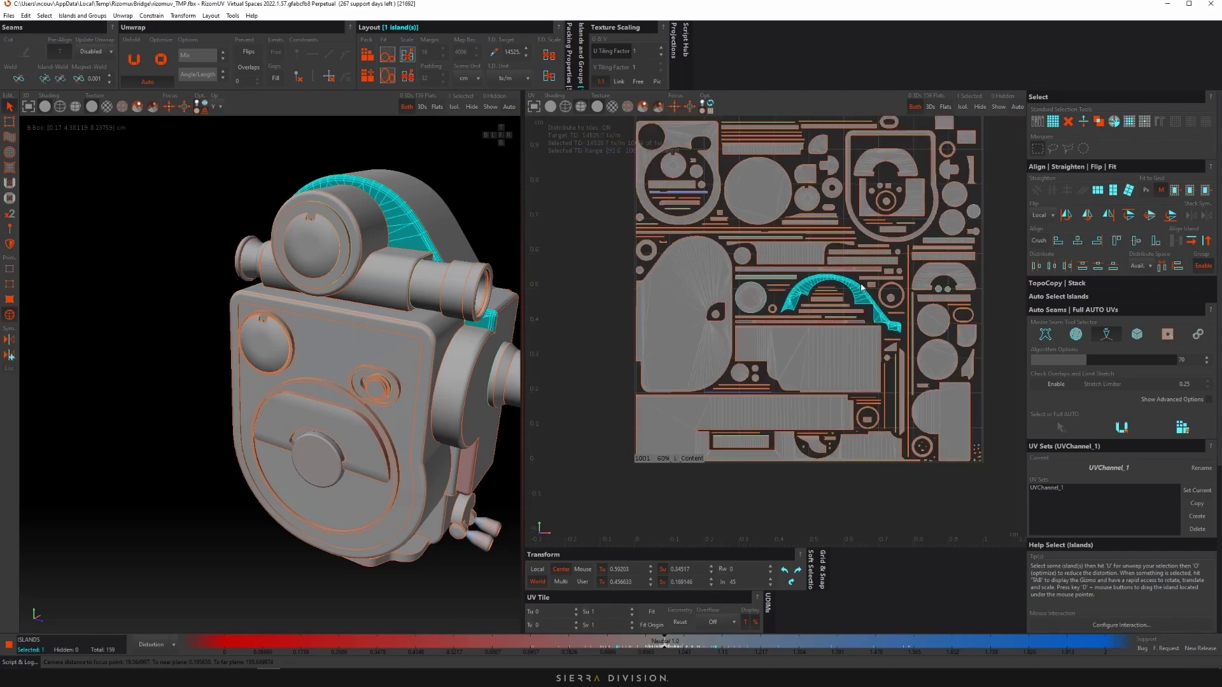
scroll(425, 270, up, 3)
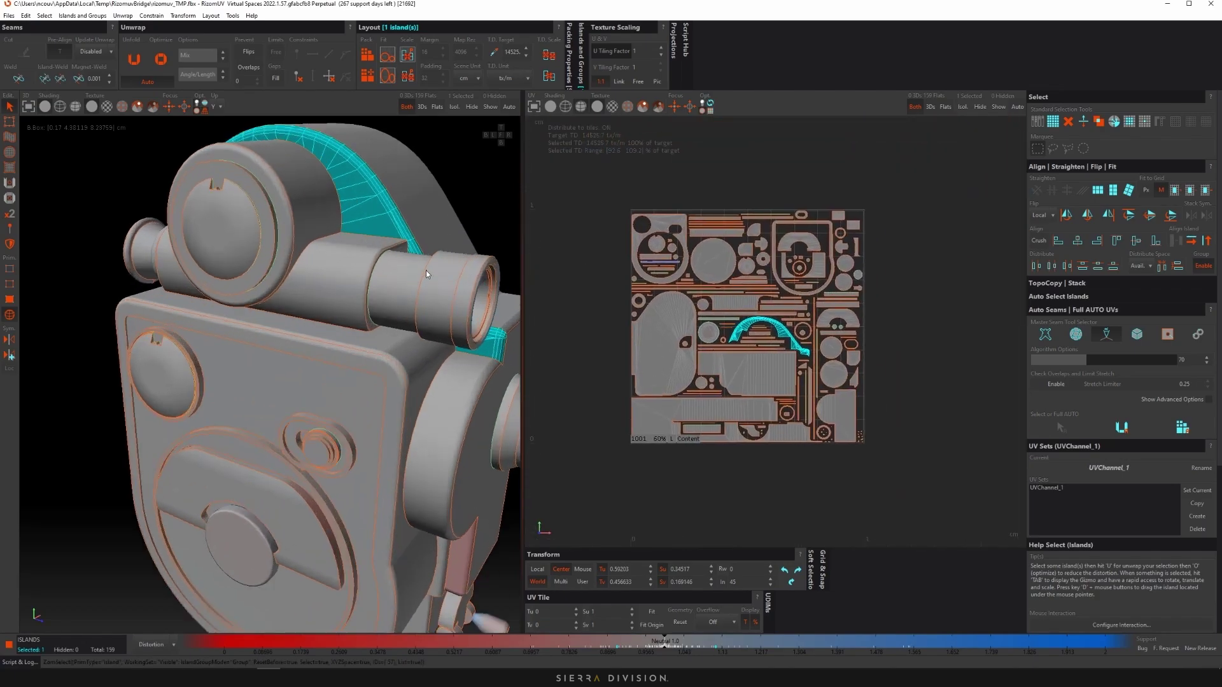
- Locate the viewfinder barrel's island in the layout, check a thin ring island, and clear the selection
click(433, 281)
key(f)
scroll(830, 304, up, 2)
scroll(371, 227, down, 4)
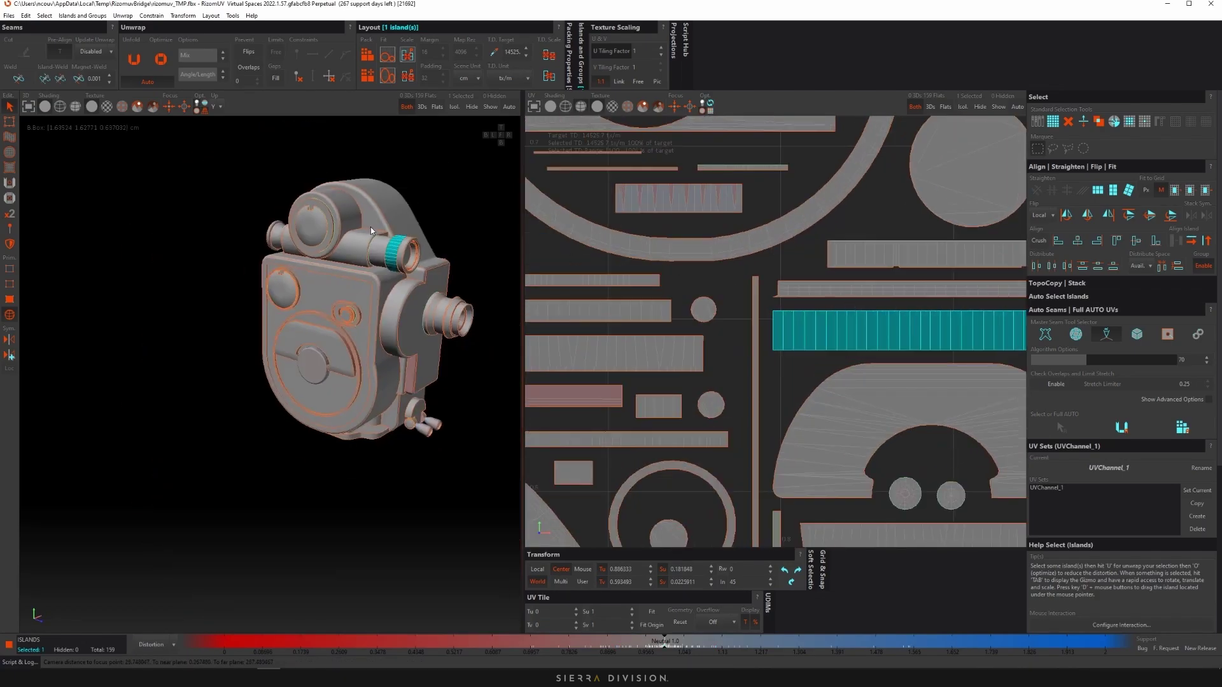
scroll(784, 310, down, 2)
click(741, 401)
scroll(675, 331, down, 4)
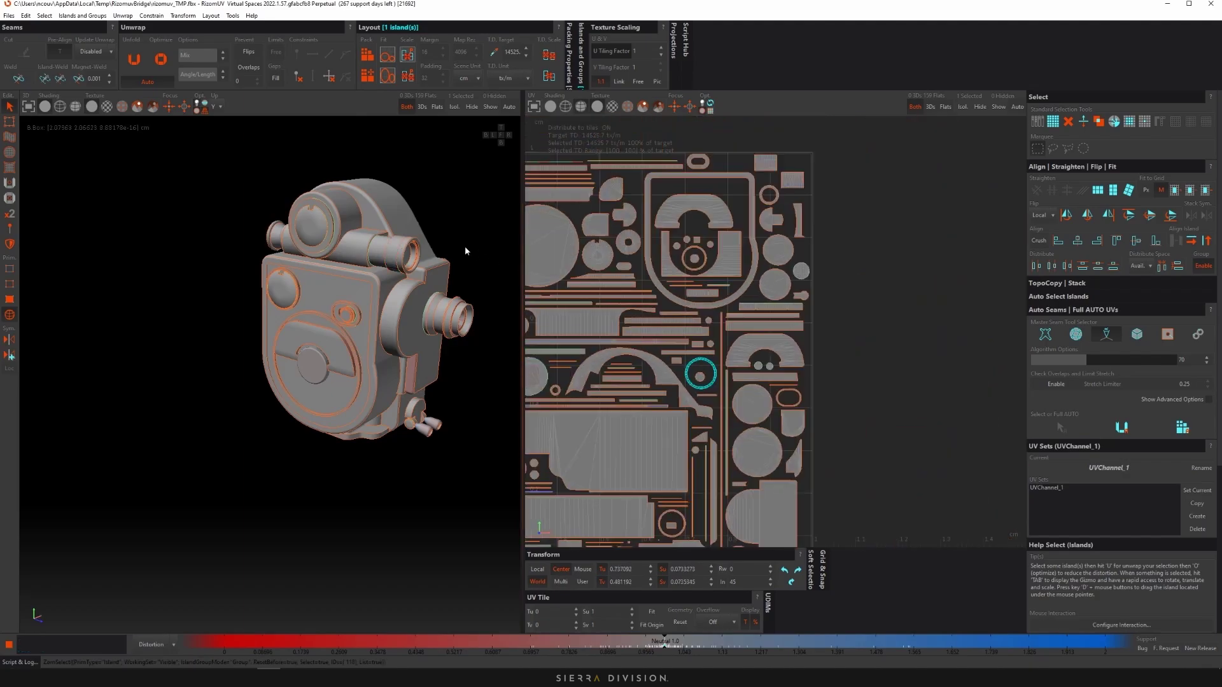
click(465, 238)
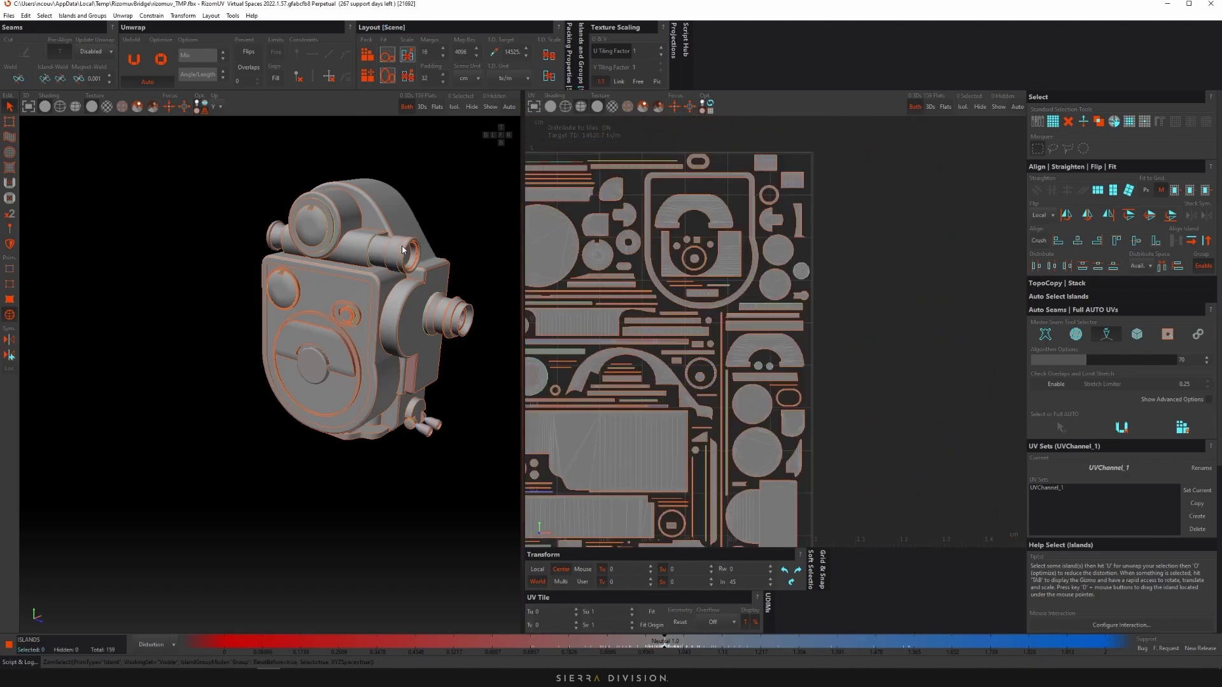
- Select both islands that make up the camera body's side wall and compare them in the UV layout
alt+drag(293, 238, 359, 231)
middle_drag(323, 234, 341, 212)
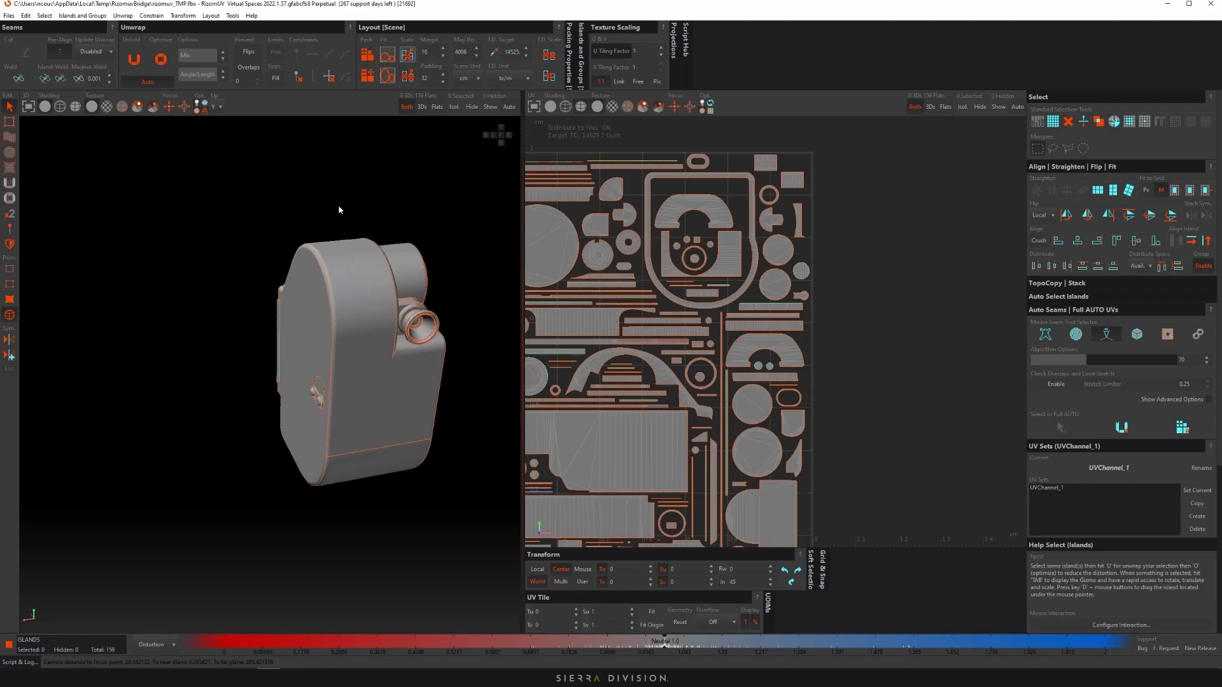
middle_drag(338, 206, 332, 170)
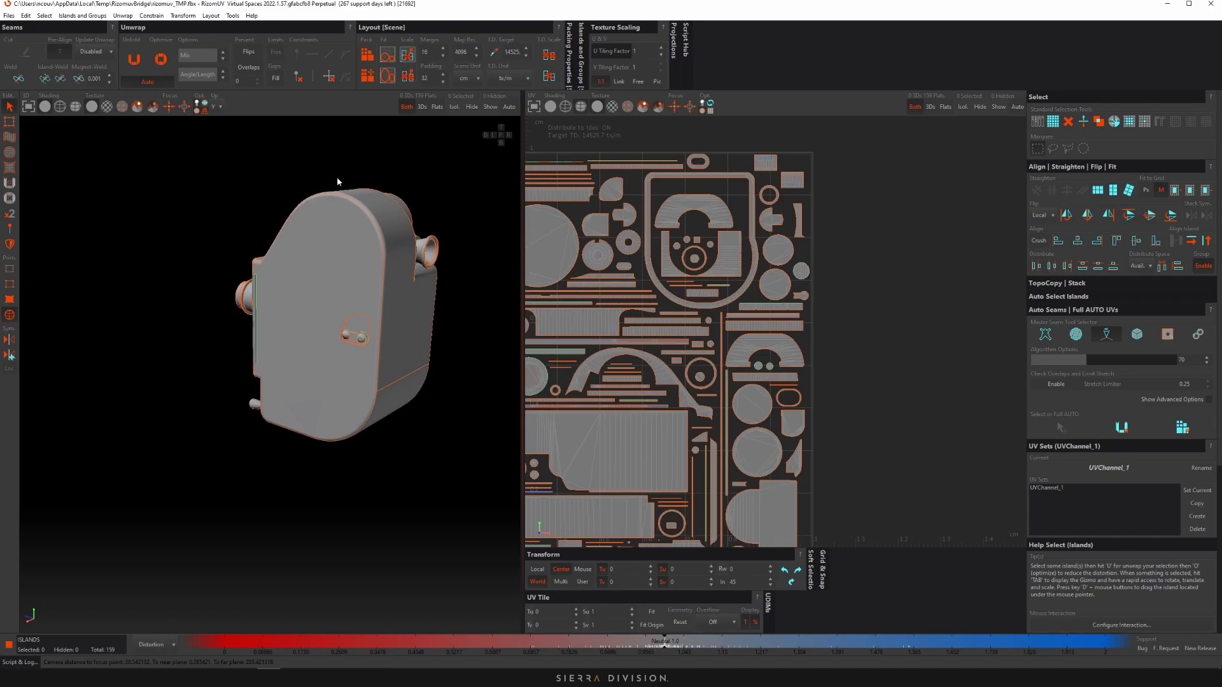
click(395, 254)
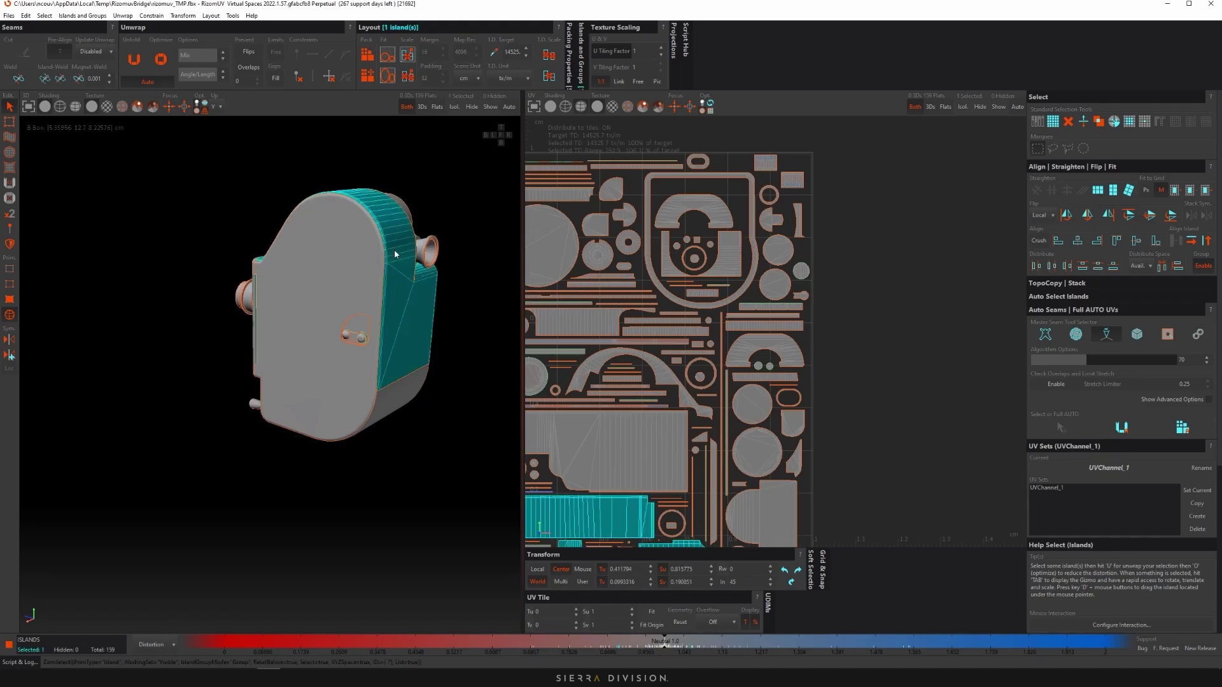
middle_drag(406, 243, 379, 267)
scroll(379, 267, down, 4)
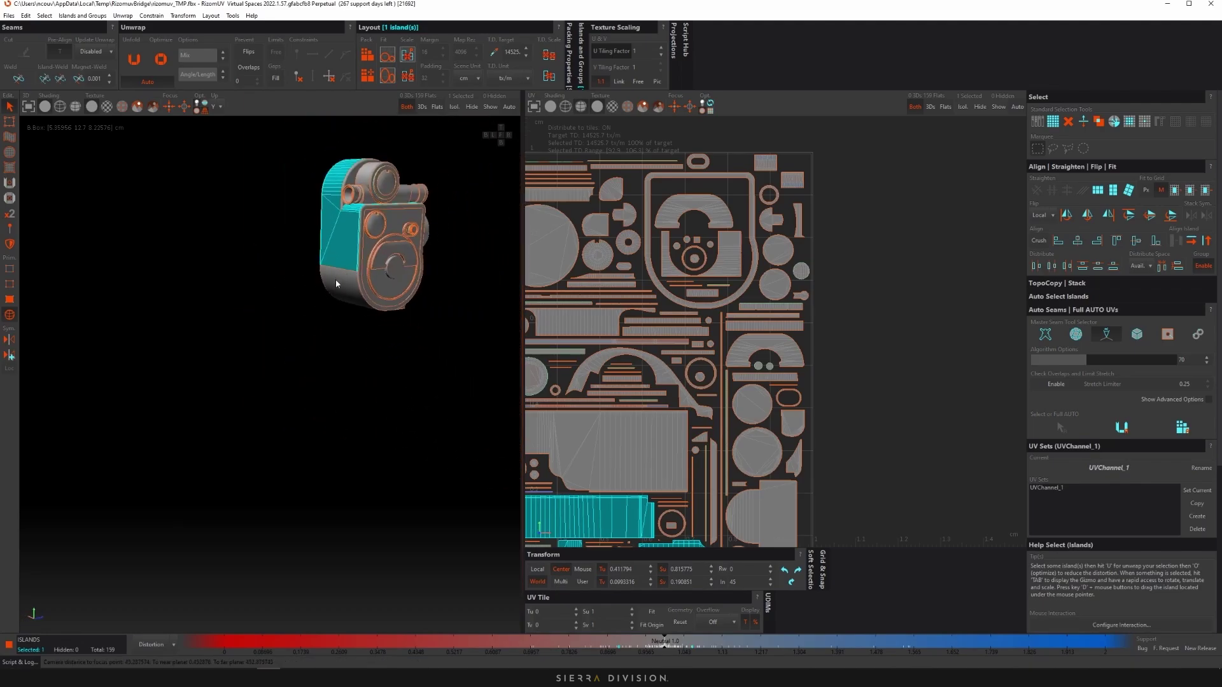
ctrl+click(336, 281)
scroll(638, 363, down, 3)
middle_drag(628, 411, 745, 360)
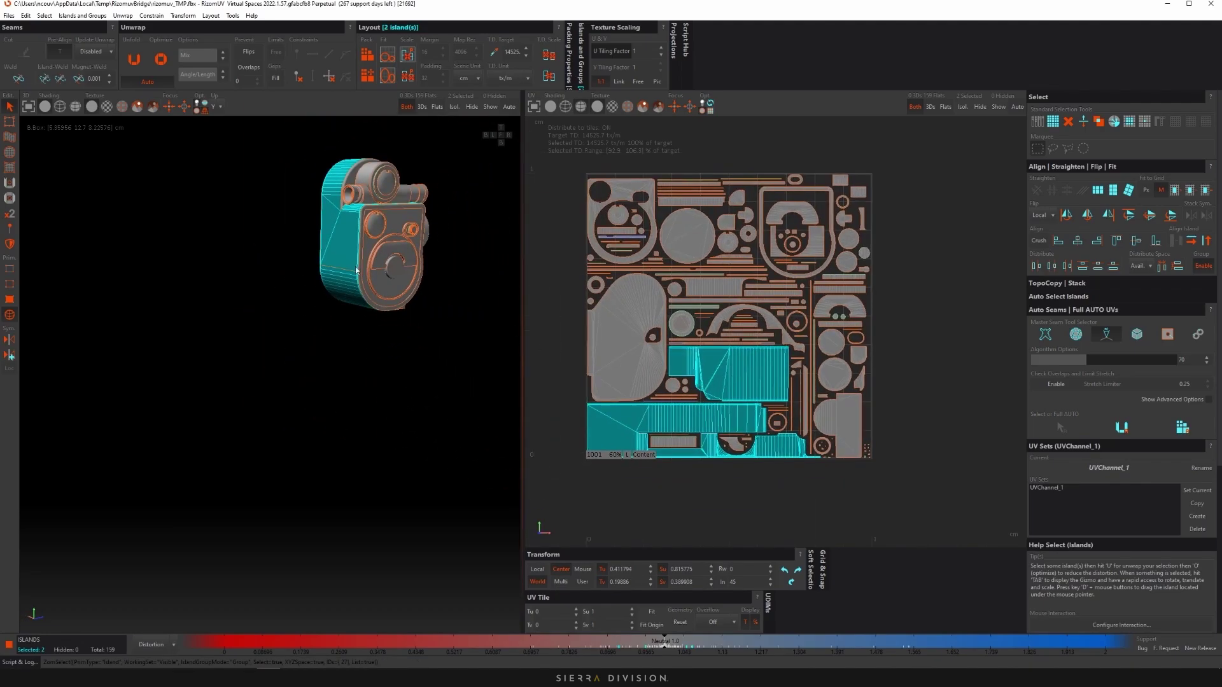
- Display the checker texture on the model to view the side-wall islands' texture alignment
middle_drag(294, 257, 343, 262)
scroll(344, 262, up, 4)
click(123, 107)
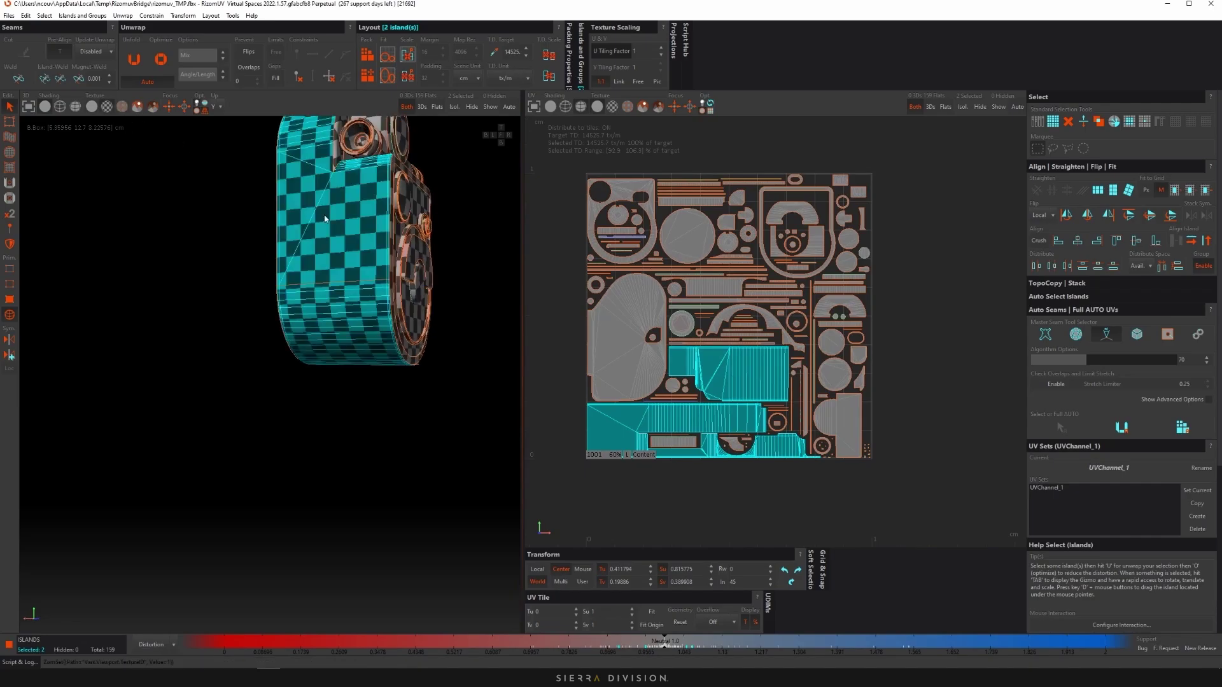
- Try rotating the lower side-wall island 90 degrees to compare its texture direction, undo the rotation, and clear the selection
click(719, 378)
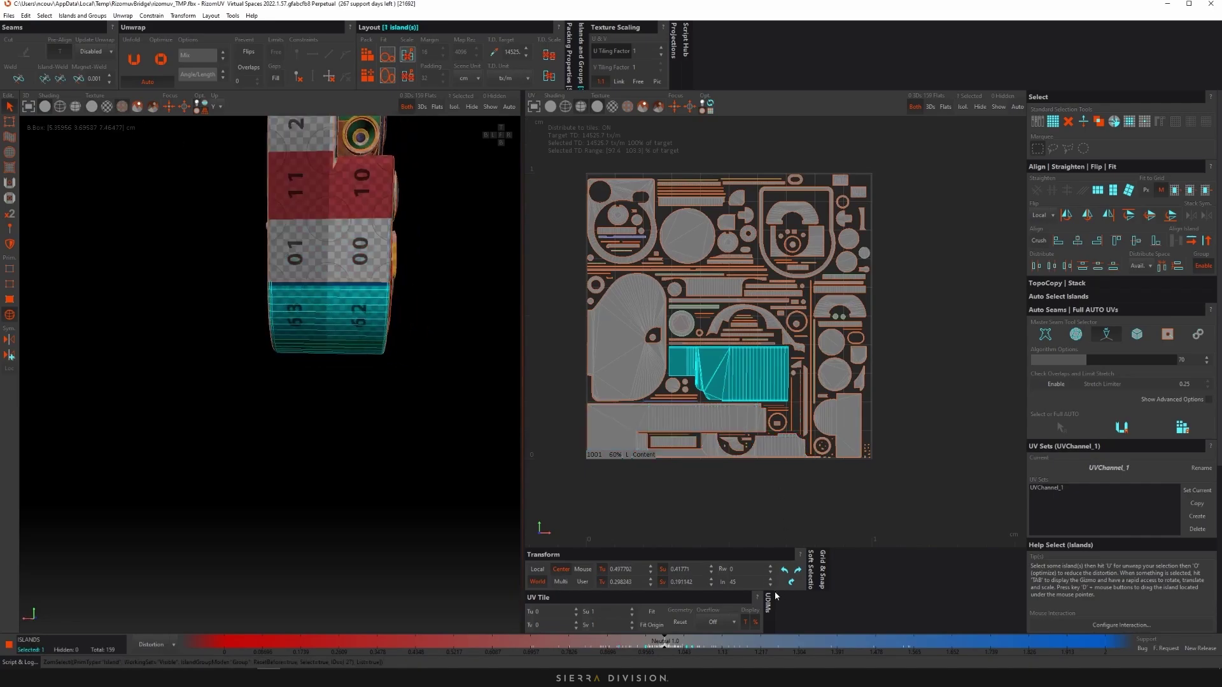
click(798, 571)
scroll(333, 315, up, 2)
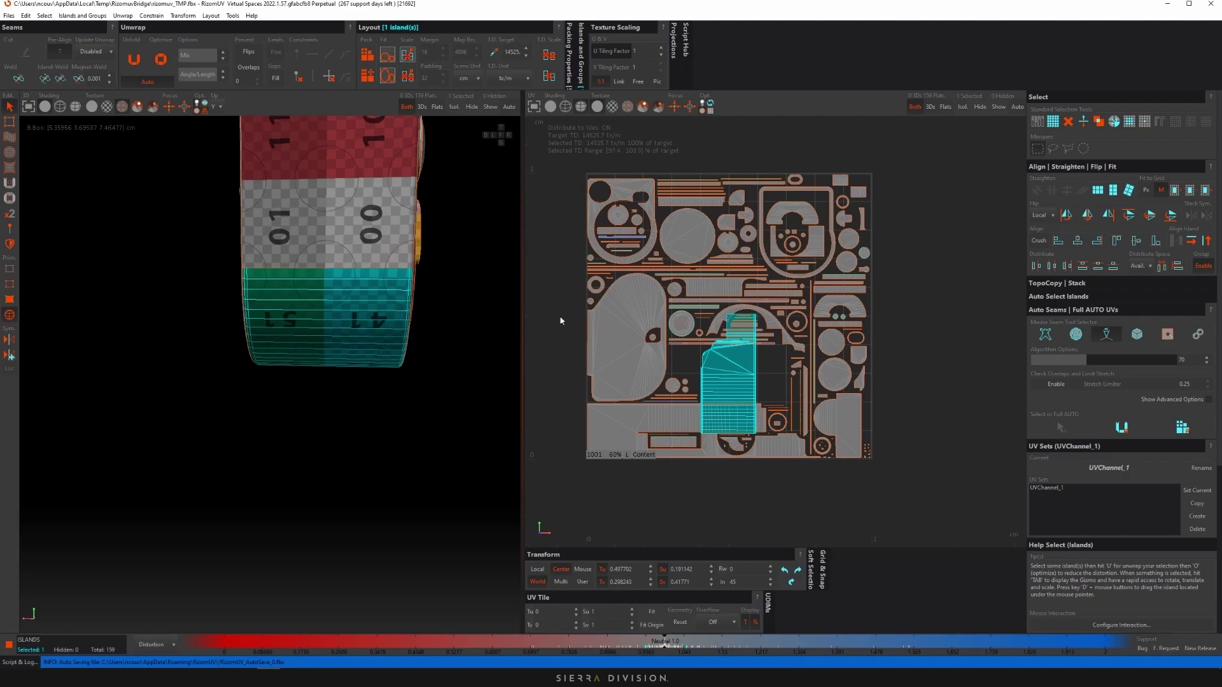
key(ctrl+z)
scroll(352, 271, down, 4)
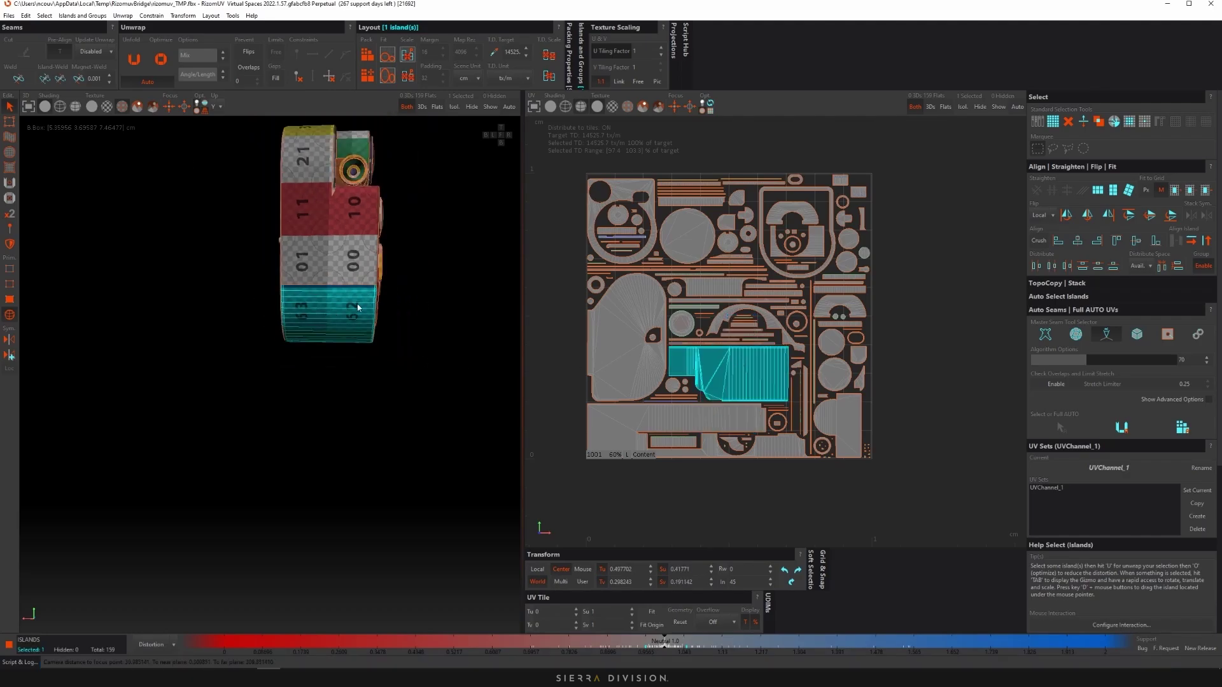
alt+drag(357, 307, 297, 336)
alt+middle_drag(347, 239, 322, 338)
alt+drag(263, 326, 274, 314)
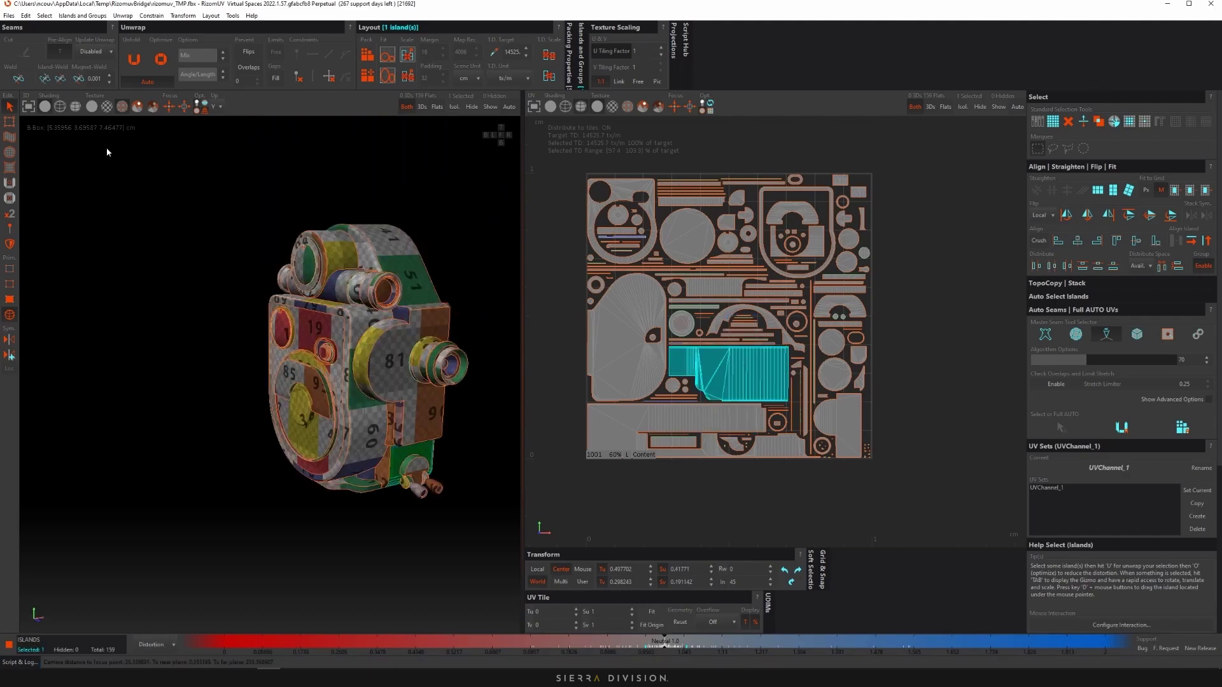
click(258, 204)
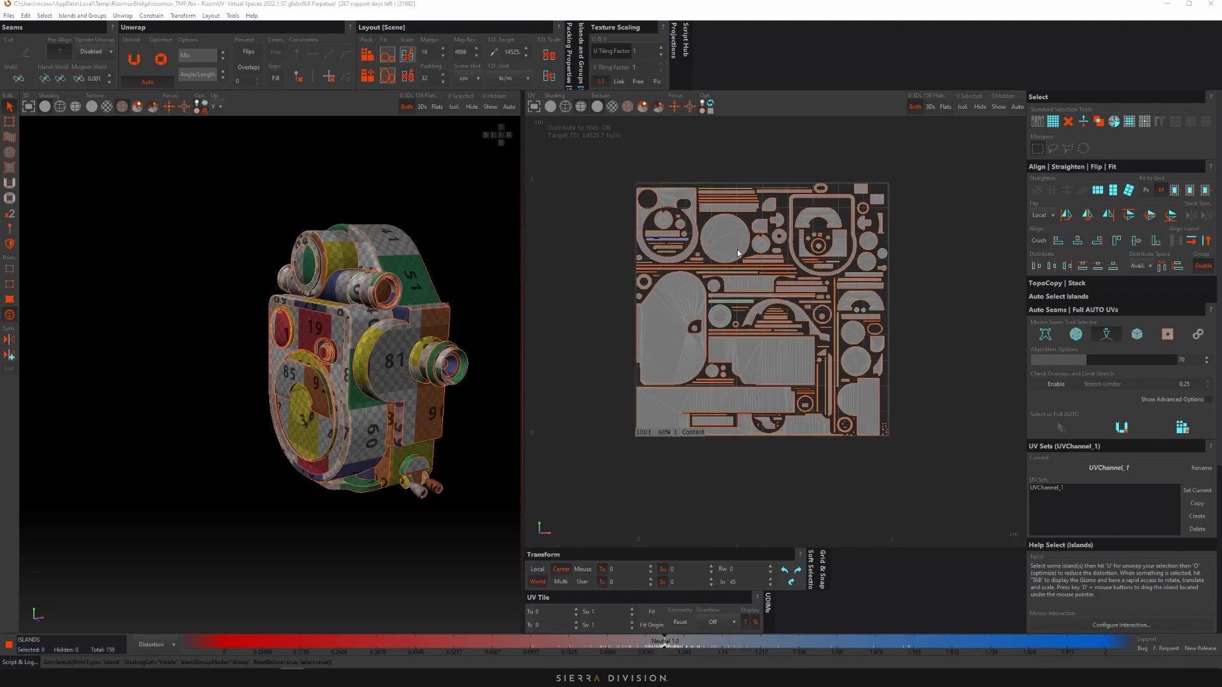
- Select the two long thin vertical strip islands and rotate them 90 degrees
scroll(839, 354, up, 2)
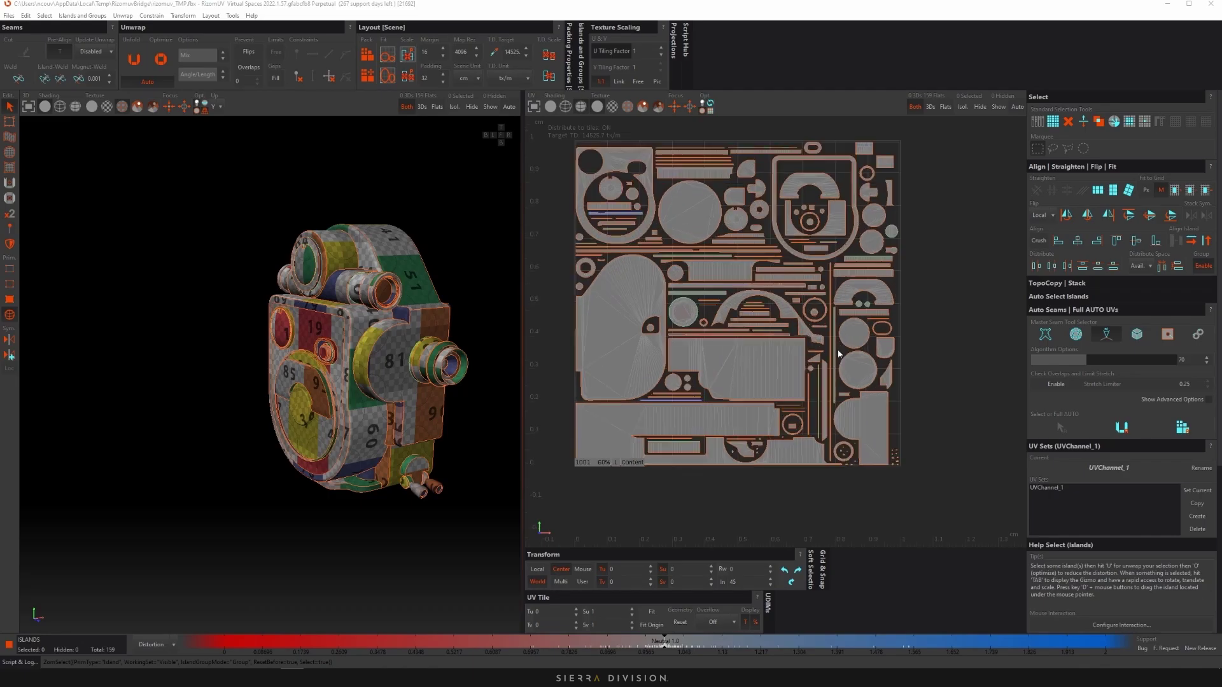
drag(841, 351, 826, 342)
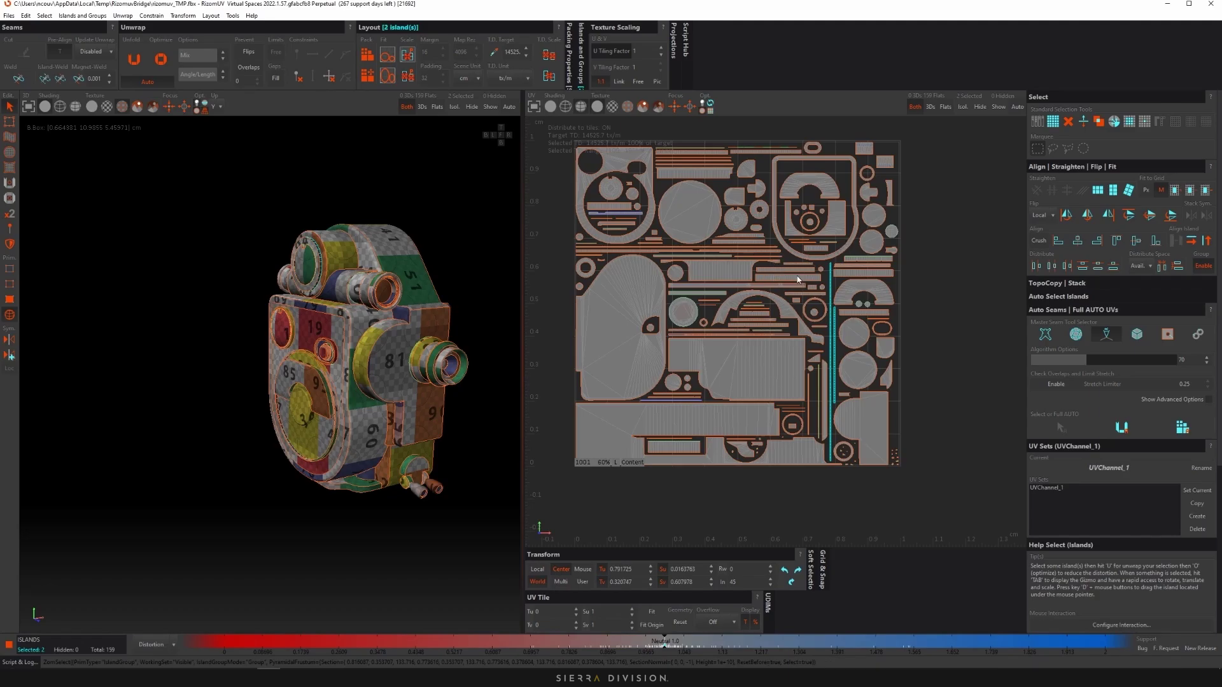
middle_drag(608, 172, 630, 244)
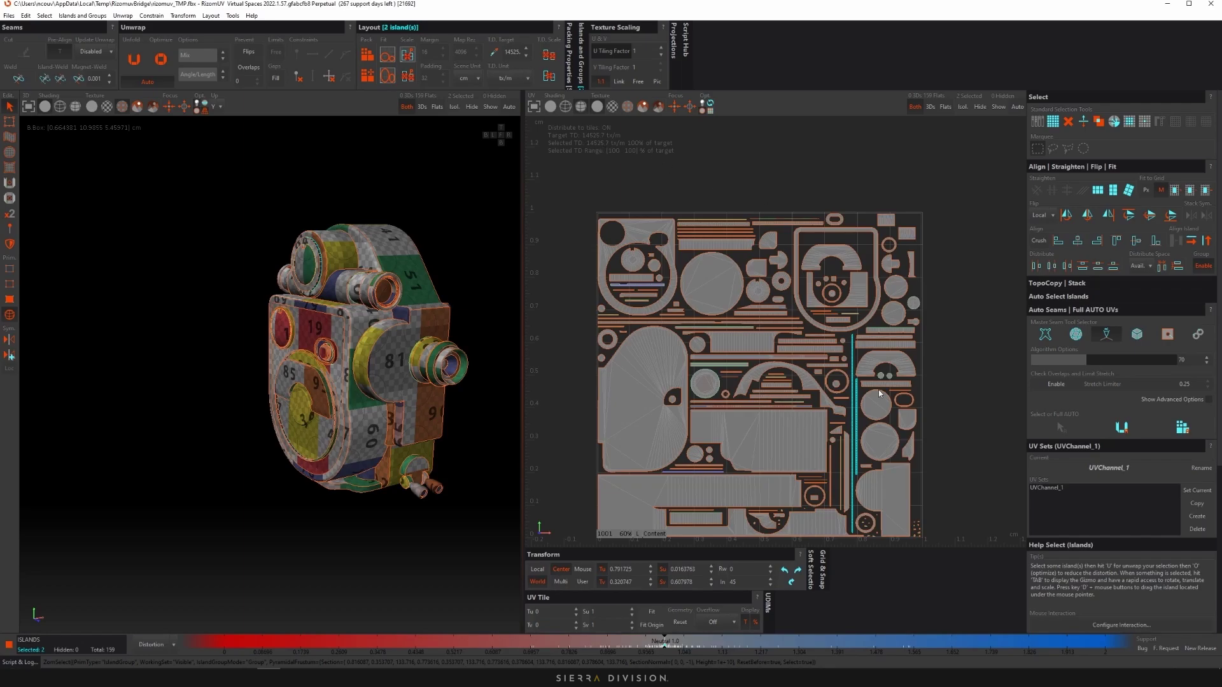
click(798, 570)
- Repack all the islands into the UV tile with the two rotated strips included
scroll(882, 397, down, 3)
middle_drag(912, 407, 855, 353)
drag(898, 427, 642, 156)
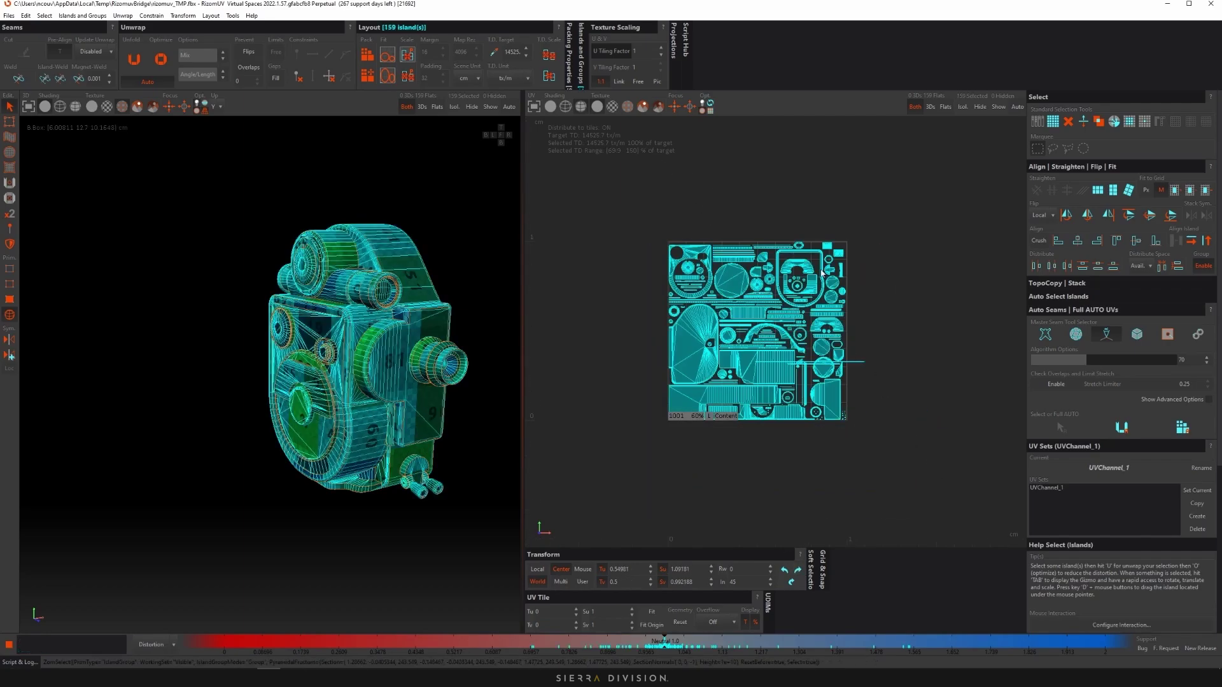
click(877, 265)
key(p)
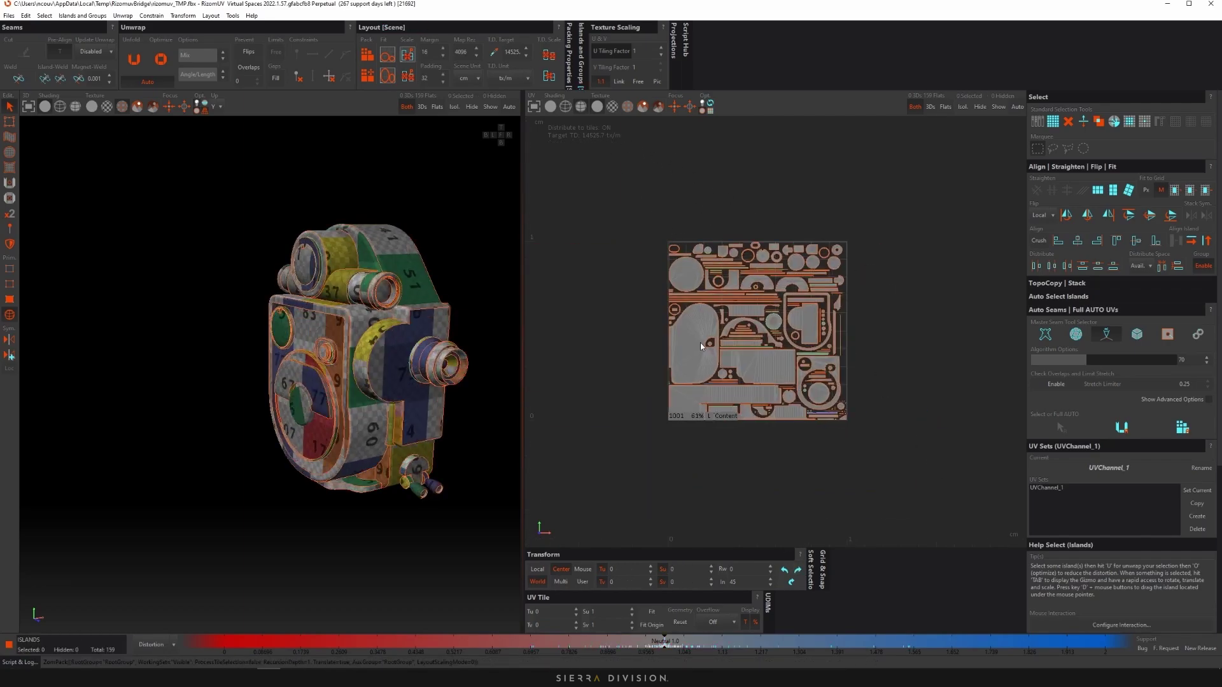
- Select the large side-panel island and check its texel density and the packed layout
click(700, 345)
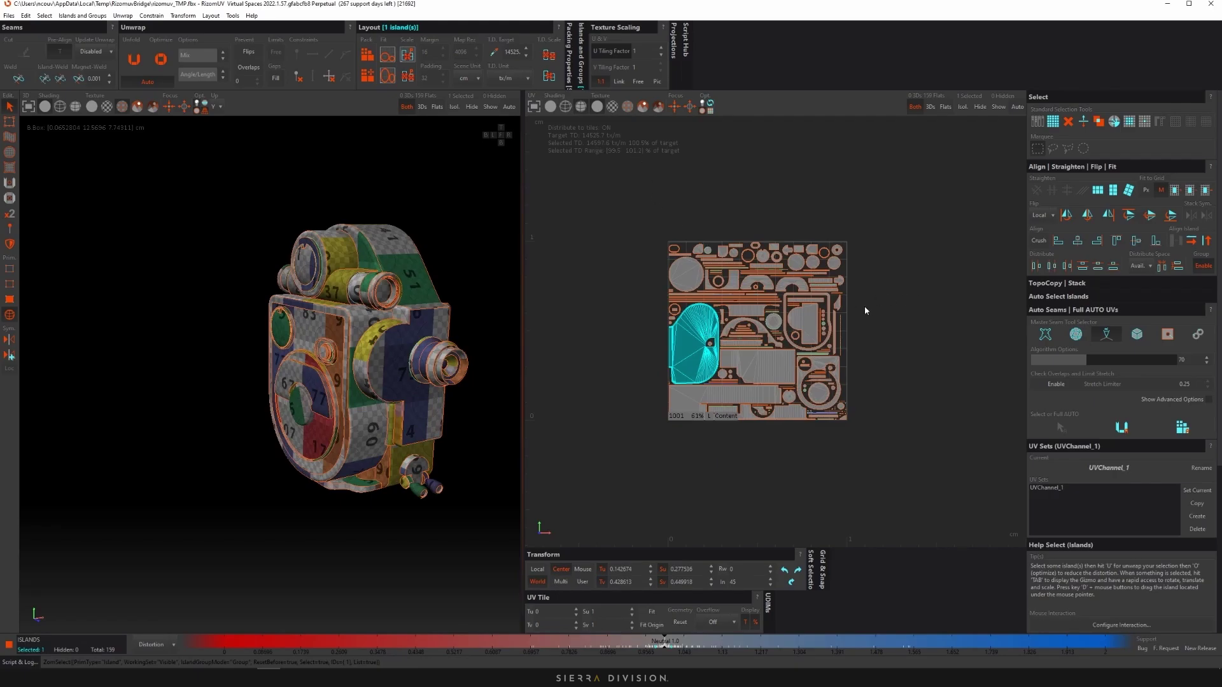
scroll(859, 319, up, 2)
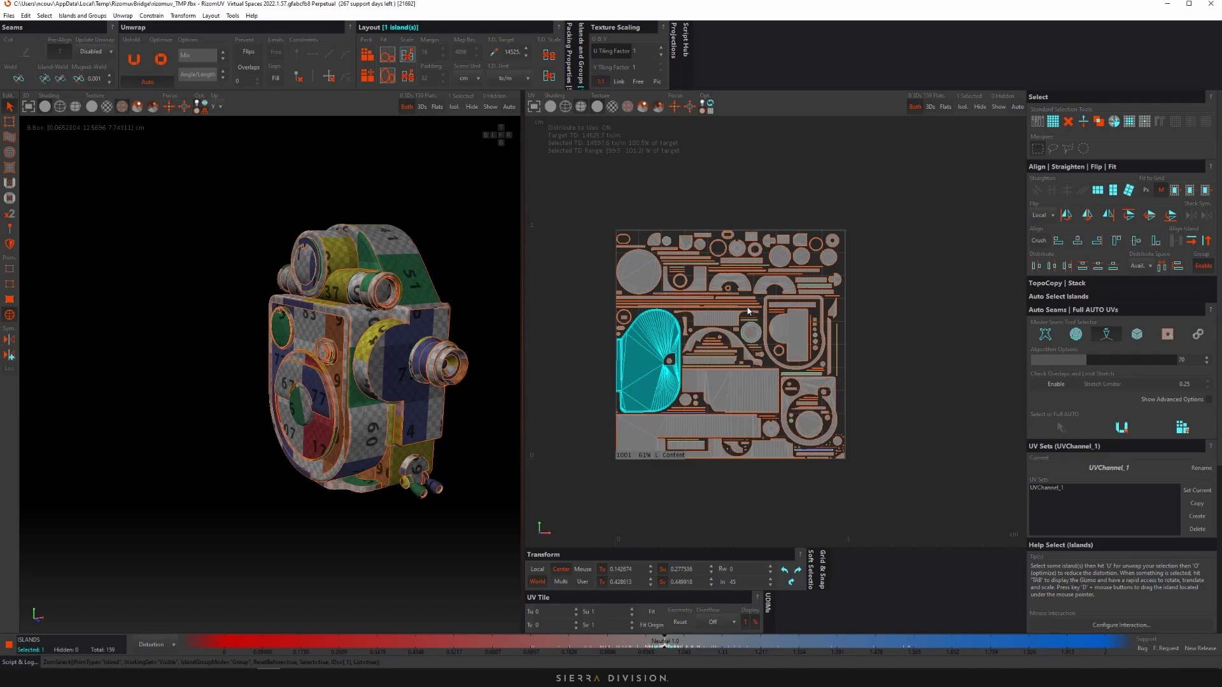
scroll(847, 312, up, 2)
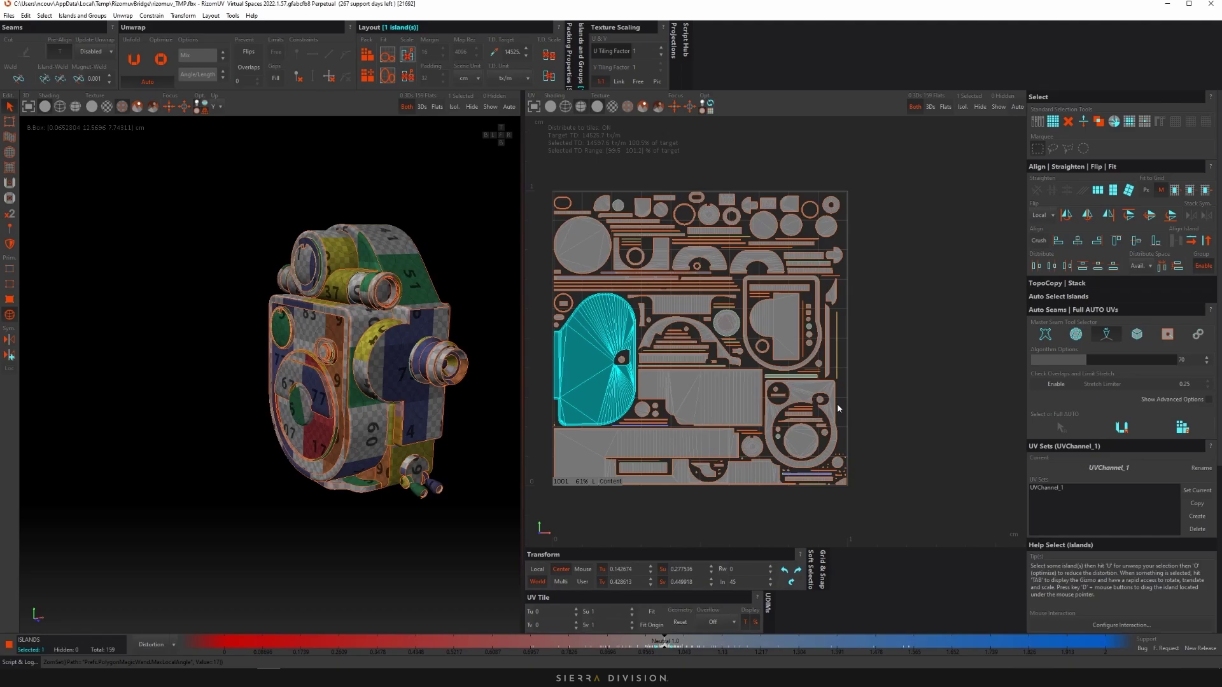
middle_drag(843, 297, 900, 330)
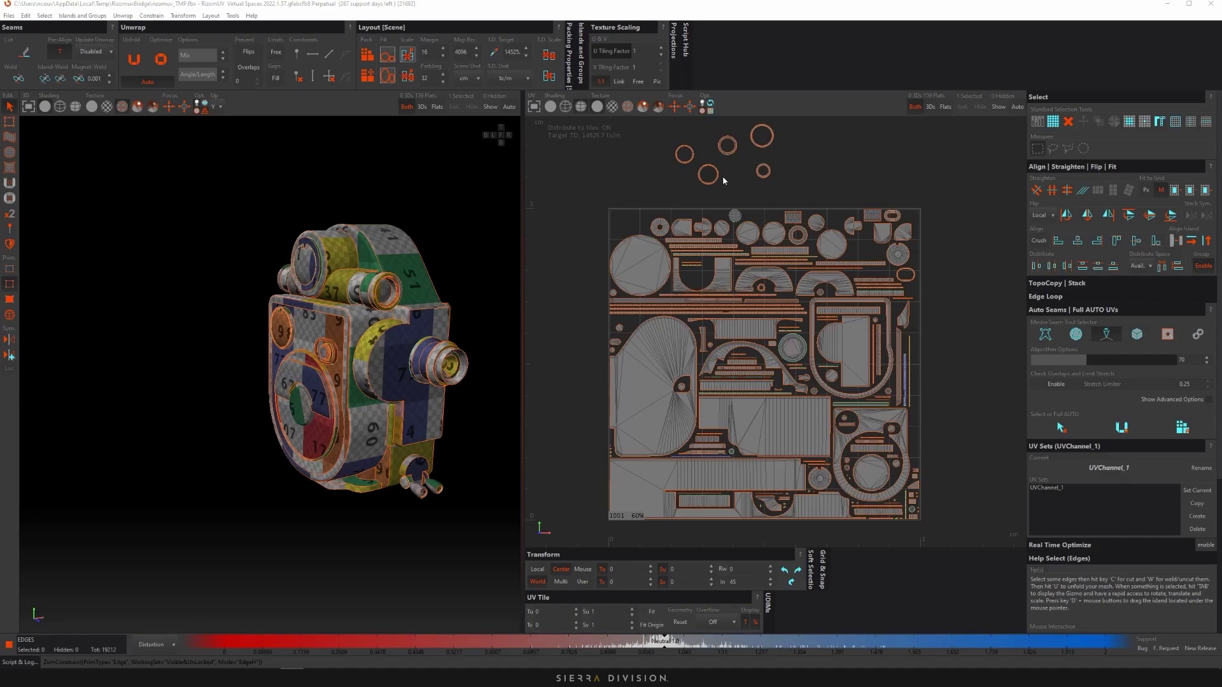
- Inspect the thin ring islands placed above the UV tile and check the large circular island's texel density
middle_drag(762, 140, 757, 218)
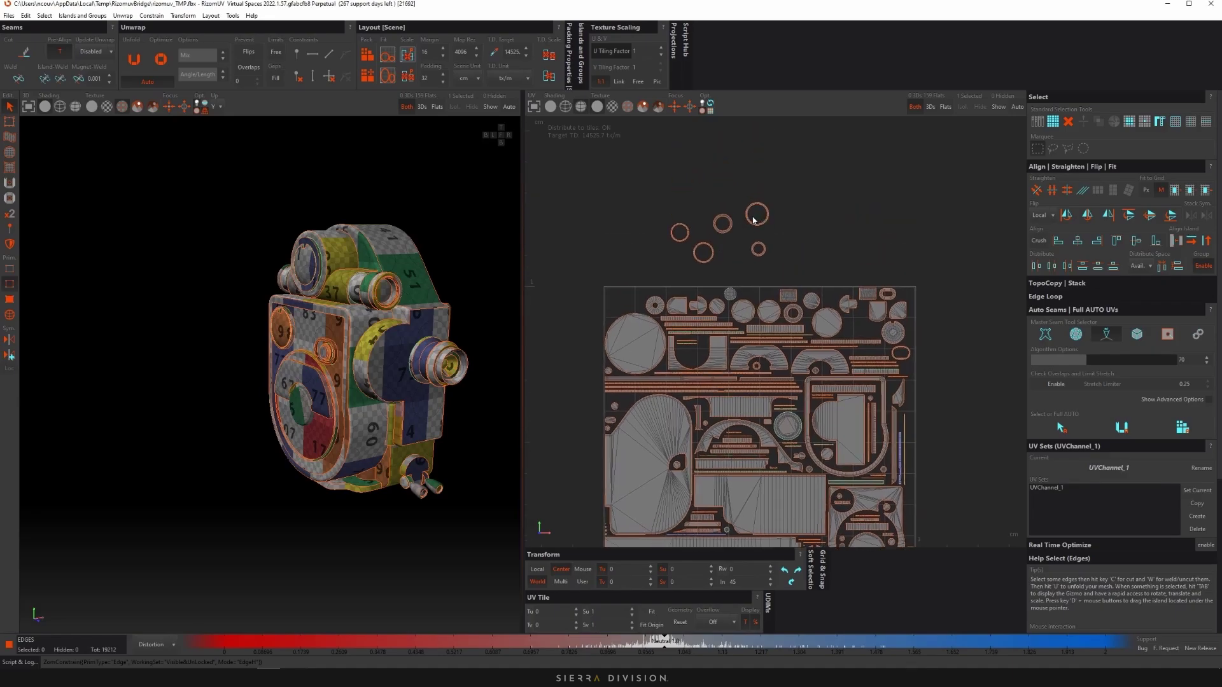
scroll(696, 253, up, 2)
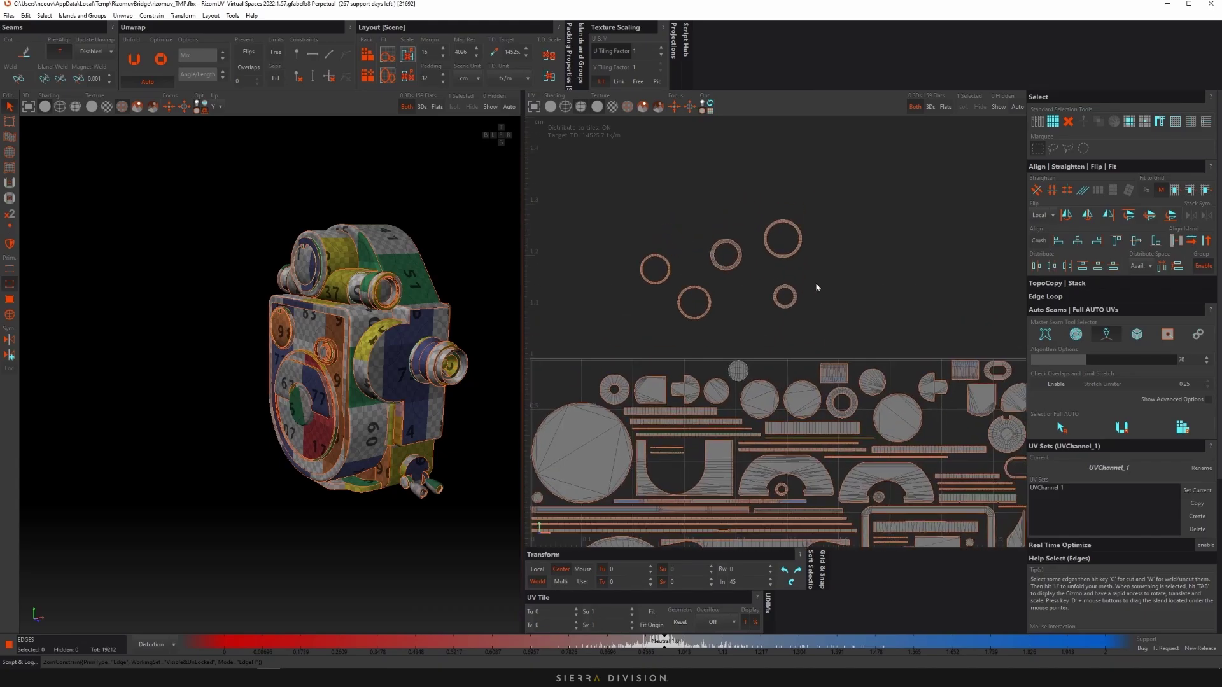
scroll(770, 308, down, 3)
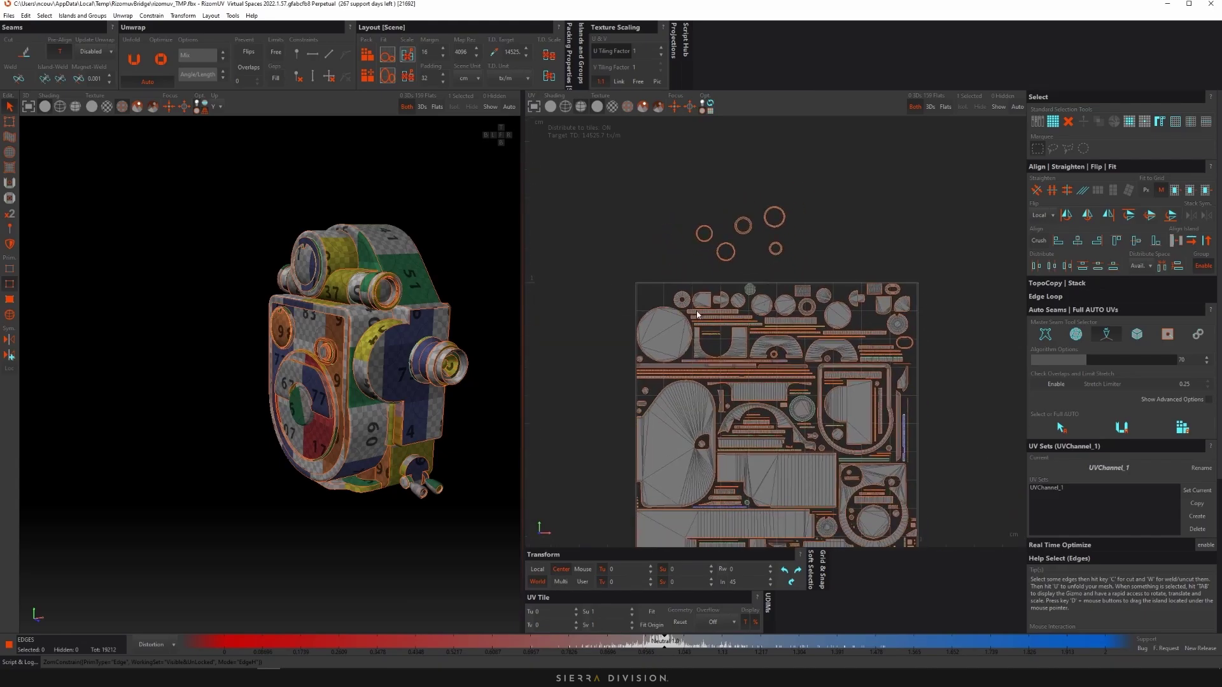
click(673, 327)
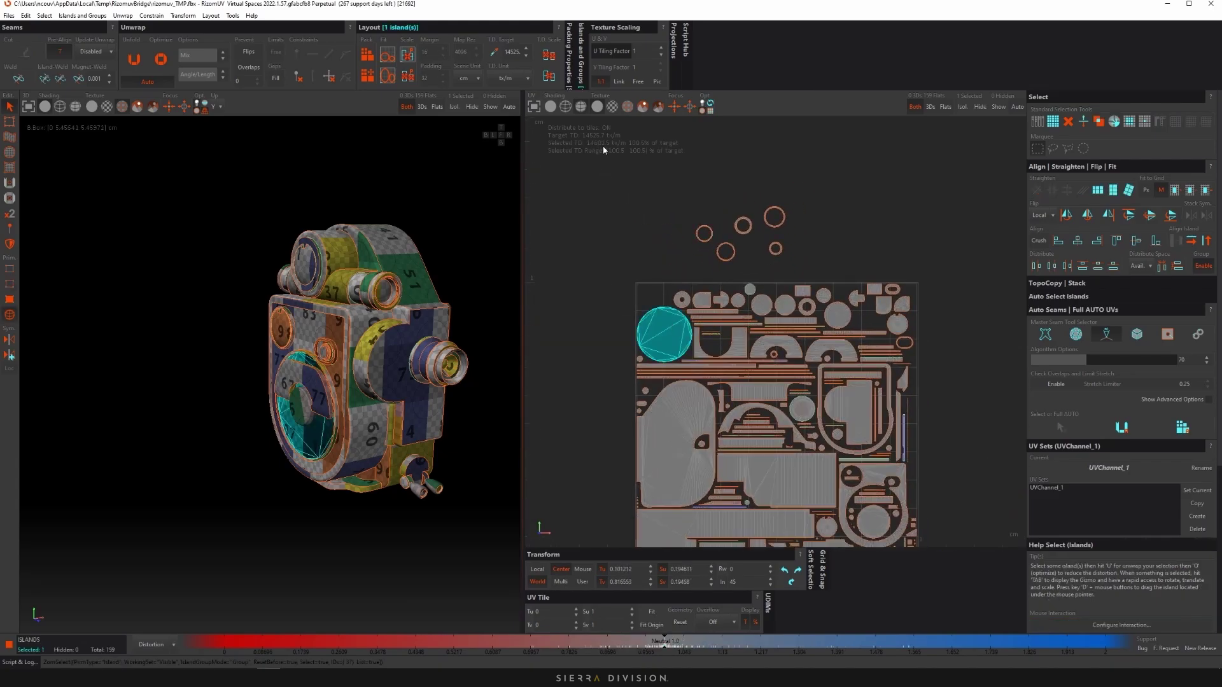
middle_drag(667, 170, 649, 229)
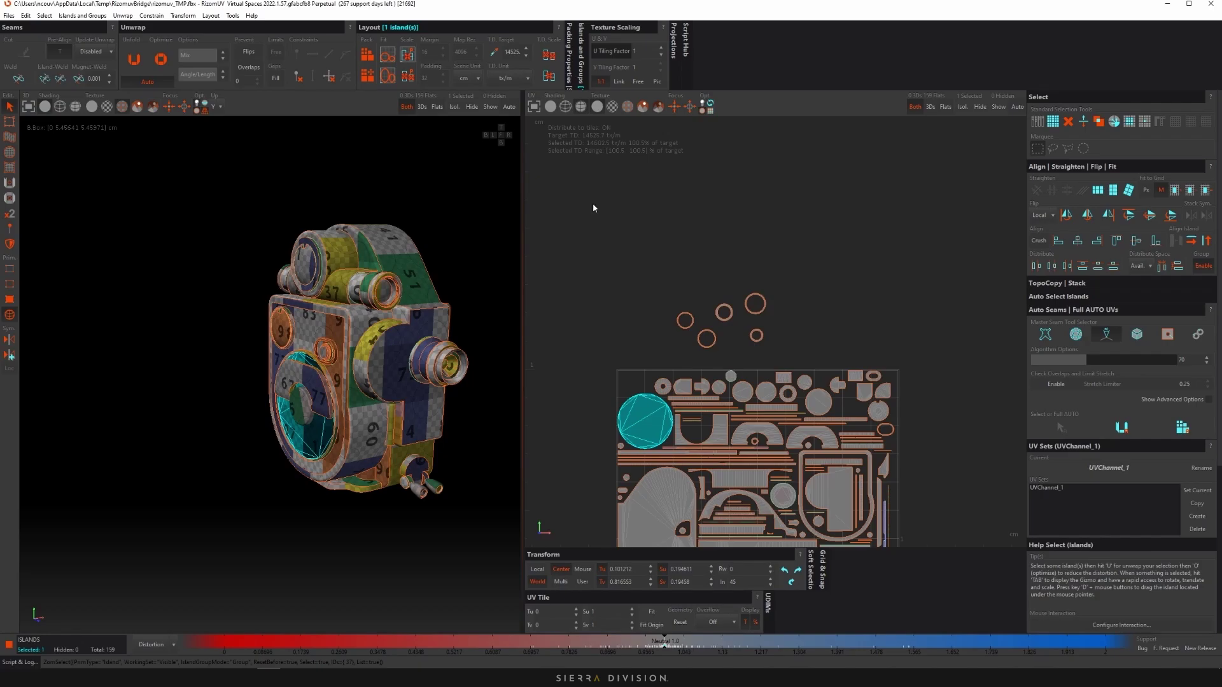
- Examine the ring islands straightened into thin strips above the UV tile
scroll(713, 313, up, 6)
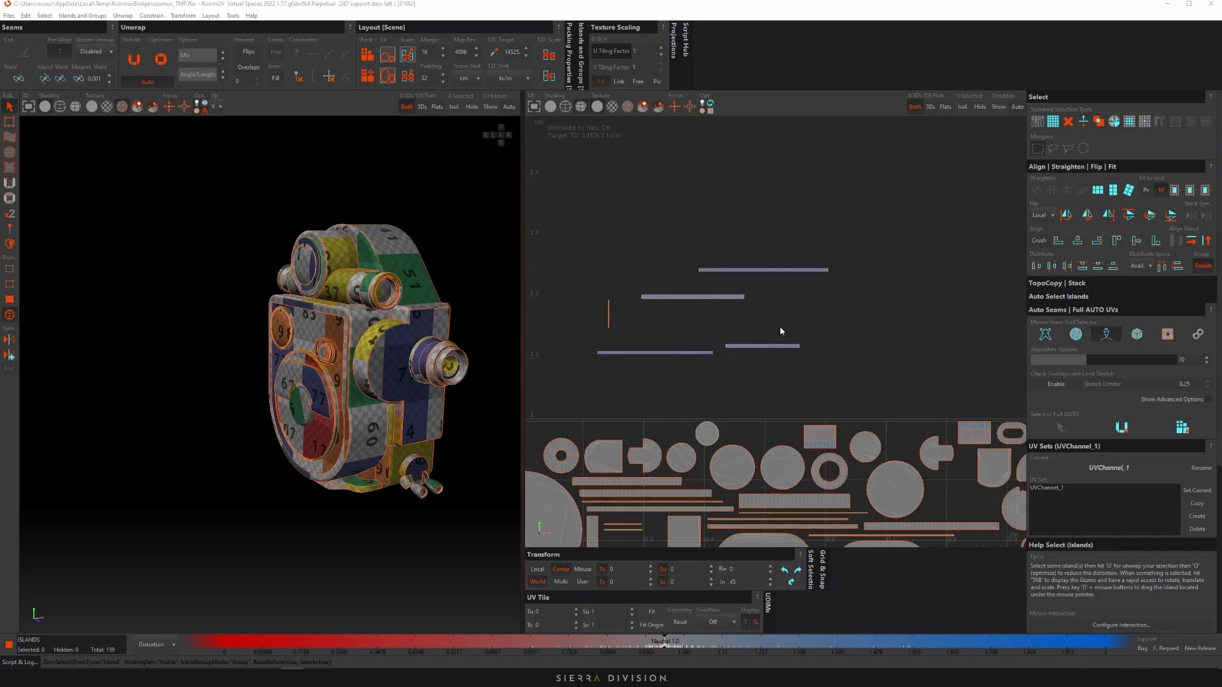
scroll(605, 293, up, 5)
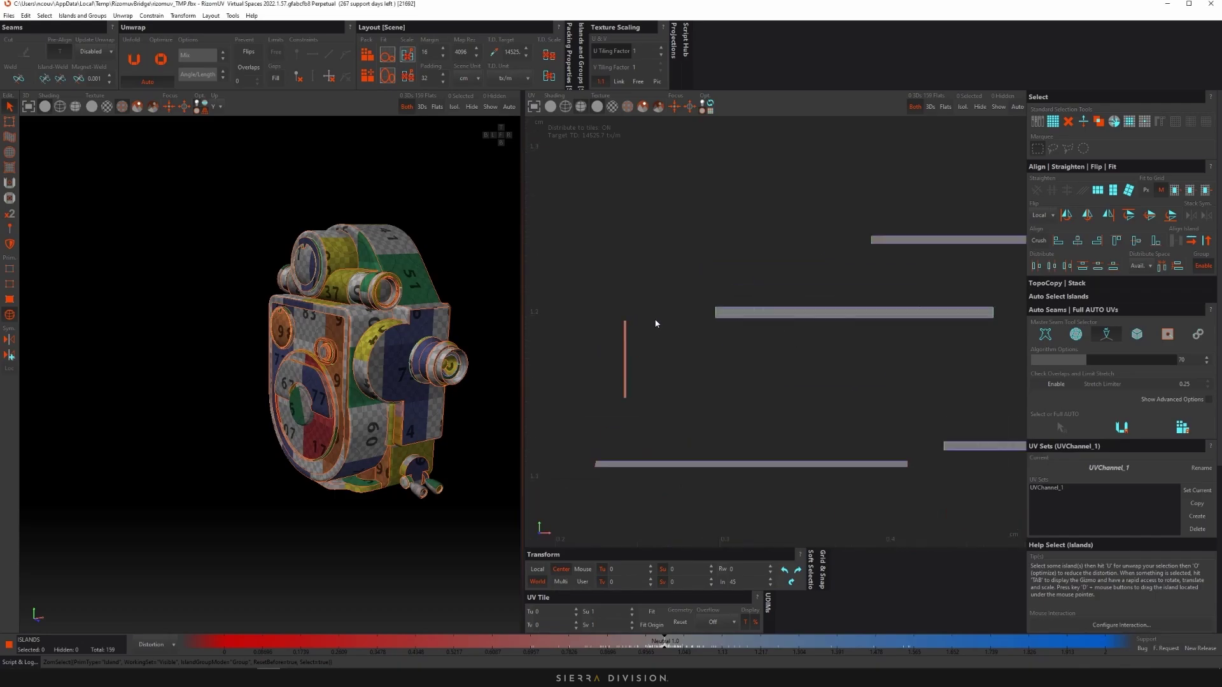
scroll(650, 247, down, 4)
middle_drag(602, 164, 682, 73)
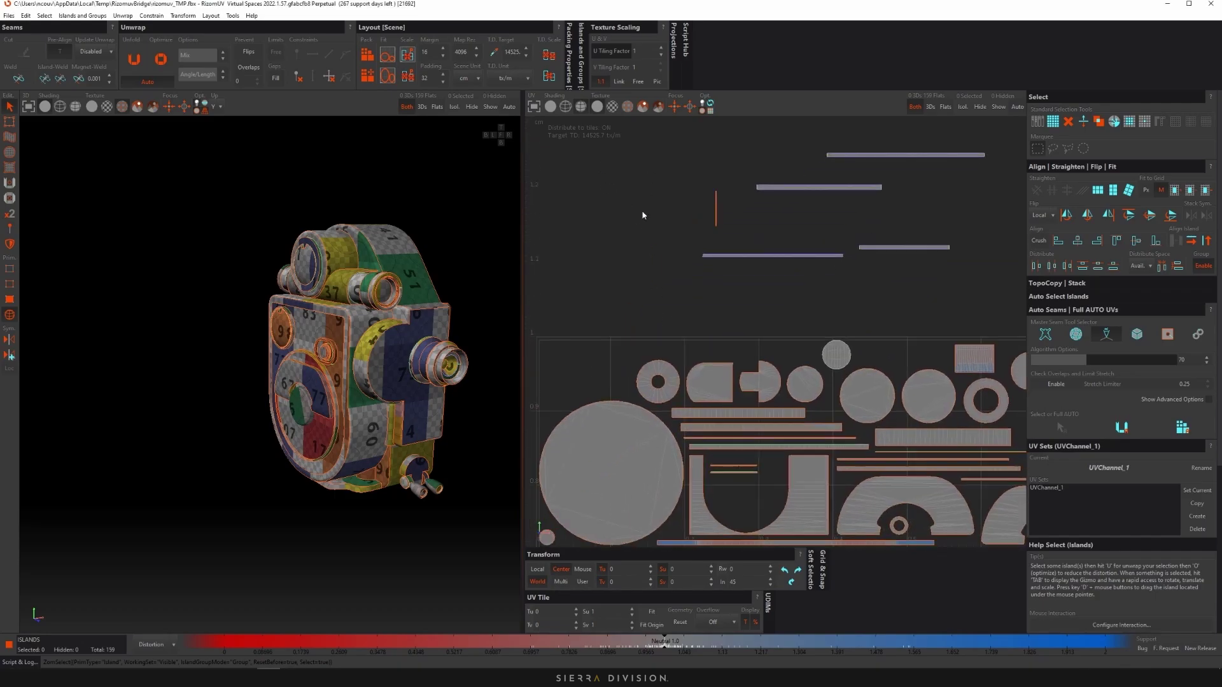
- Repack all islands into the UV tile, including the straightened ring strips lying above it
click(621, 428)
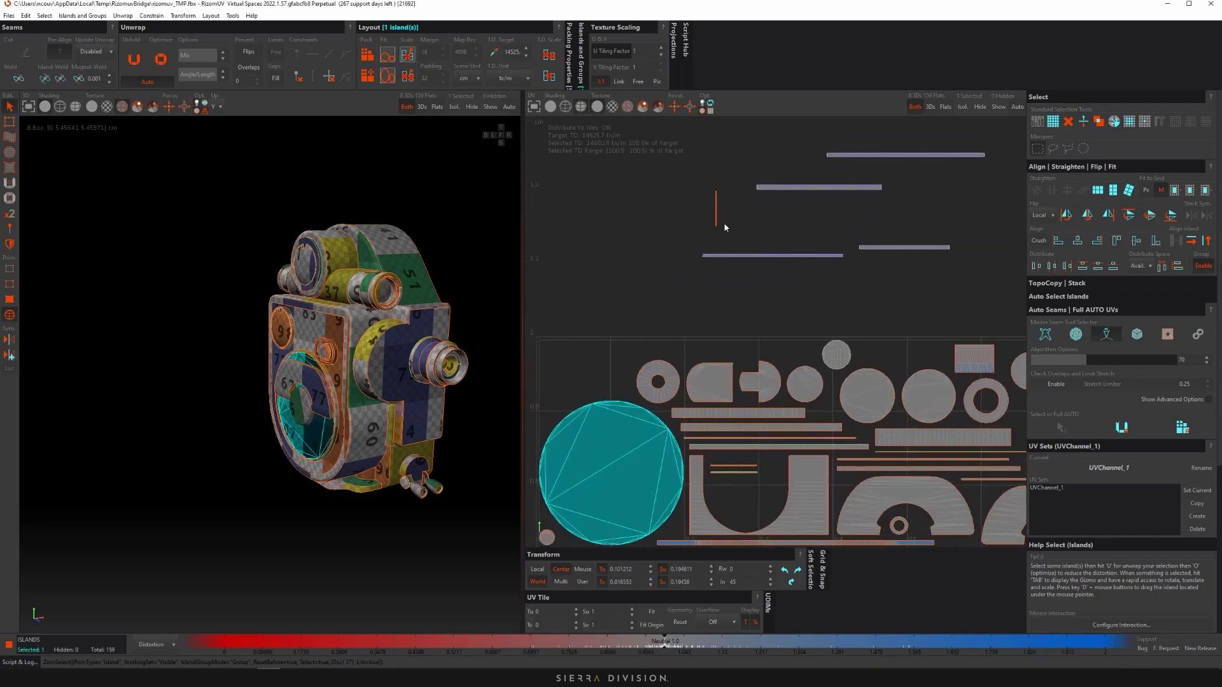
scroll(724, 224, down, 4)
middle_drag(979, 284, 866, 209)
click(866, 208)
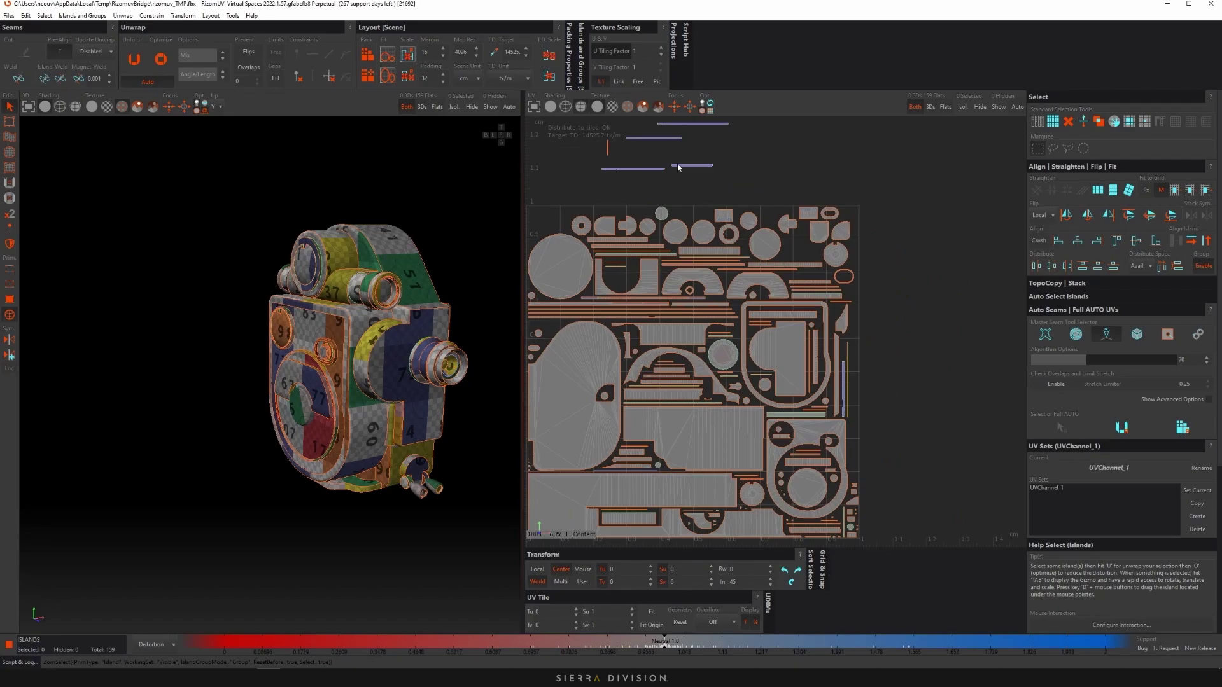
scroll(690, 188, down, 1)
key(p)
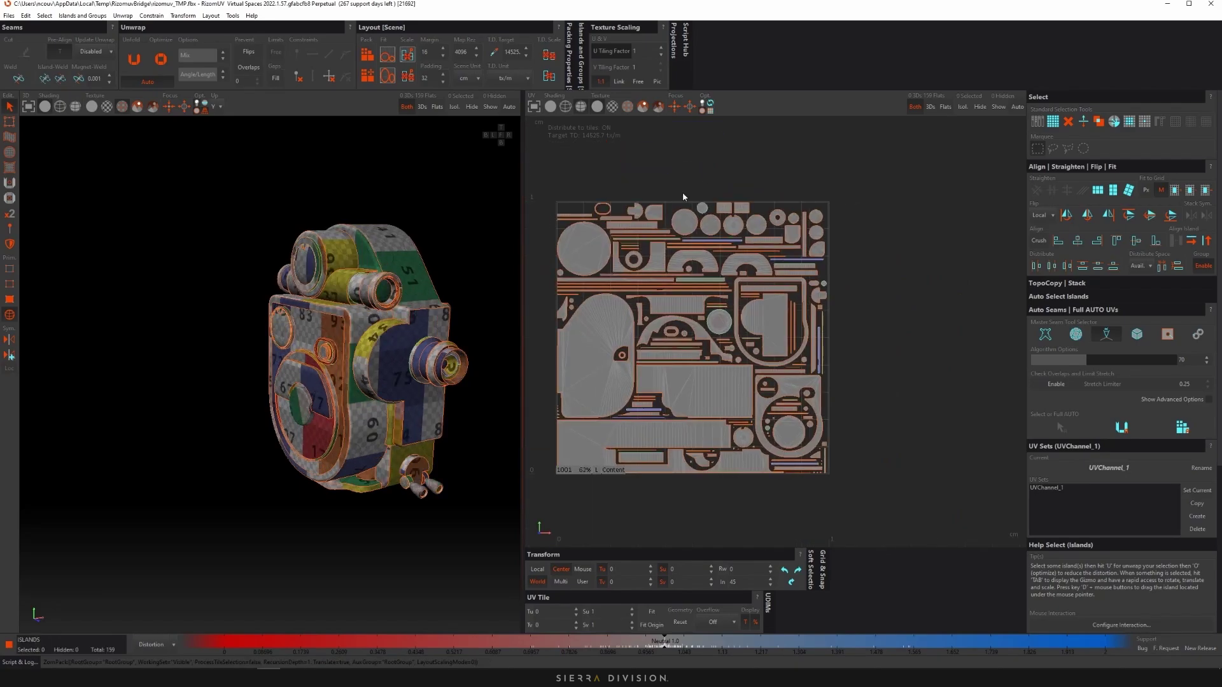
- Check the texel density of the large side-panel island in the new layout and review the checker texture on the camera
click(608, 327)
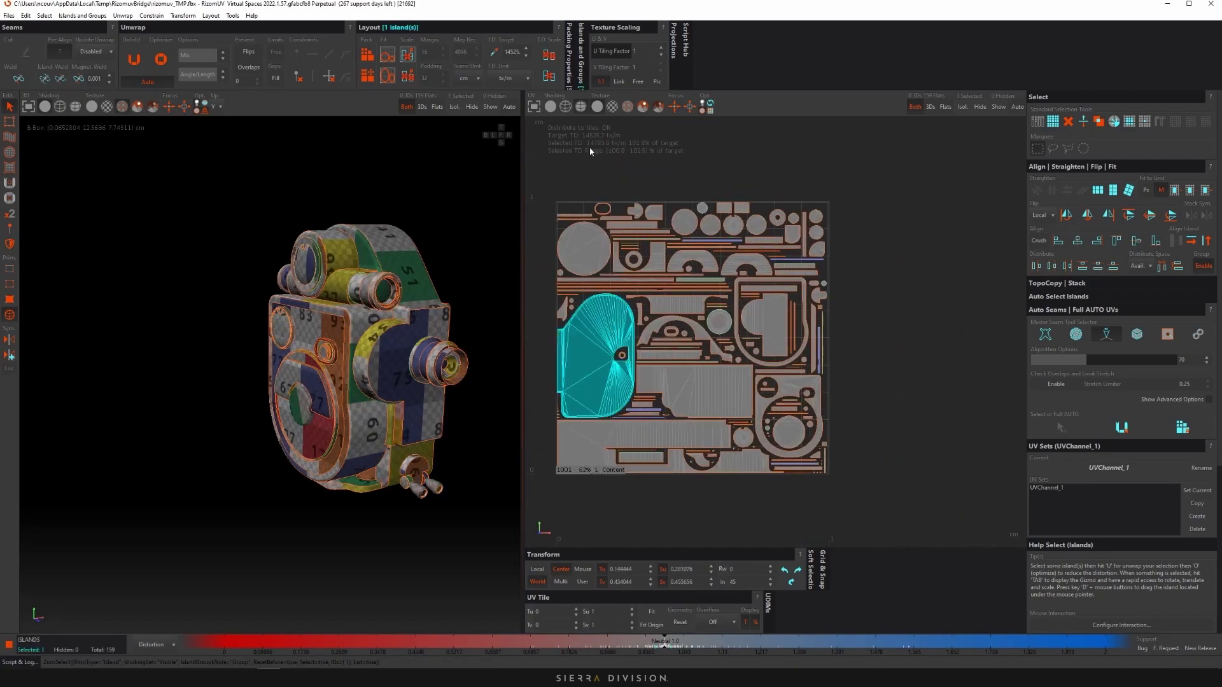
middle_drag(620, 148, 652, 225)
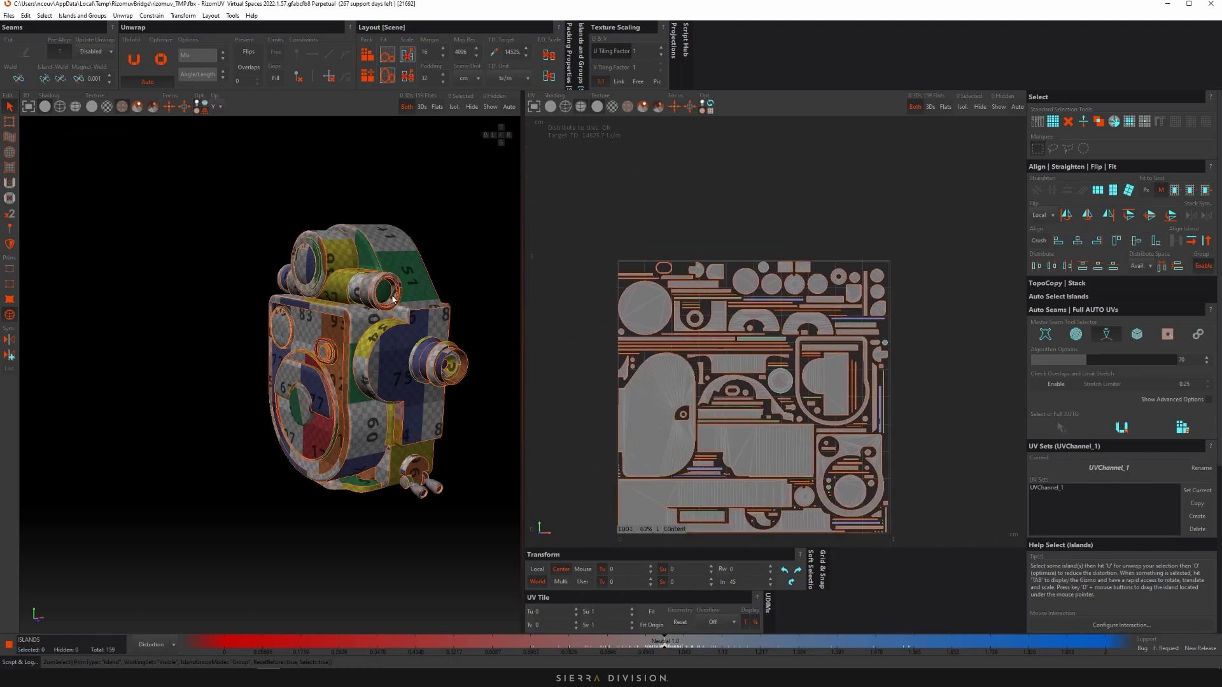
mouse_move(437, 184)
alt+middle_down()
mouse_move(449, 203)
mouse_move(450, 186)
alt+middle_up()
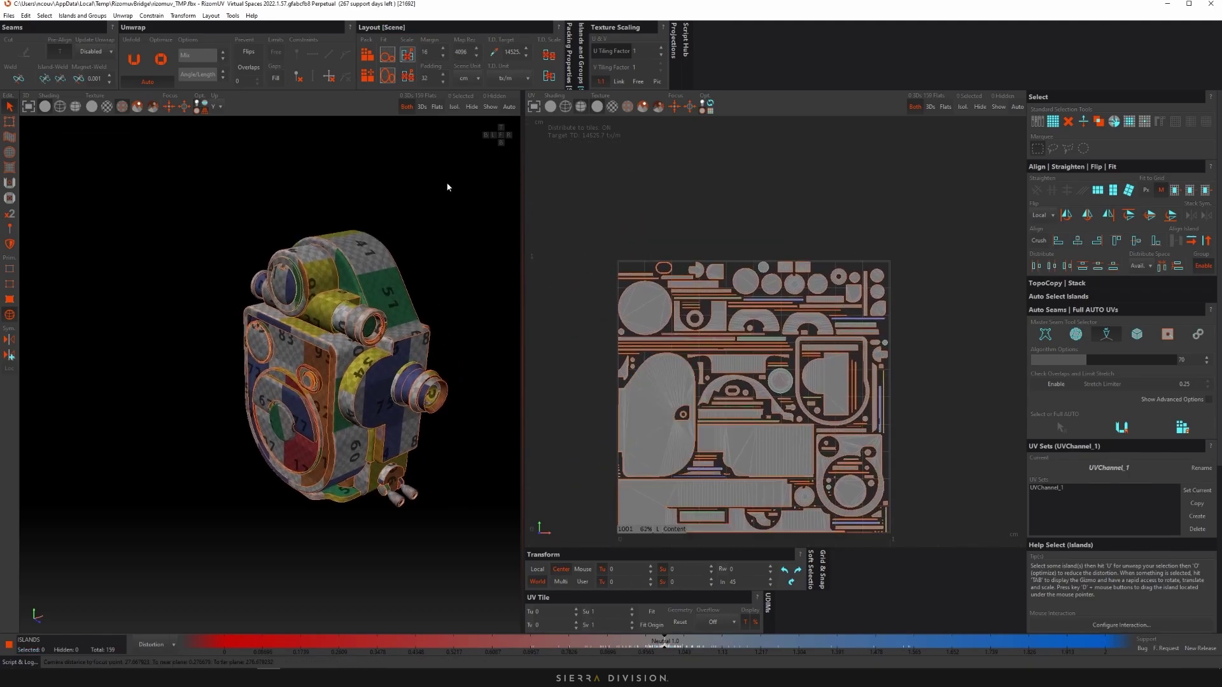
- Set the layout's map resolution to 512 and repack all the islands
double_click(462, 51)
text(512)
key(Return)
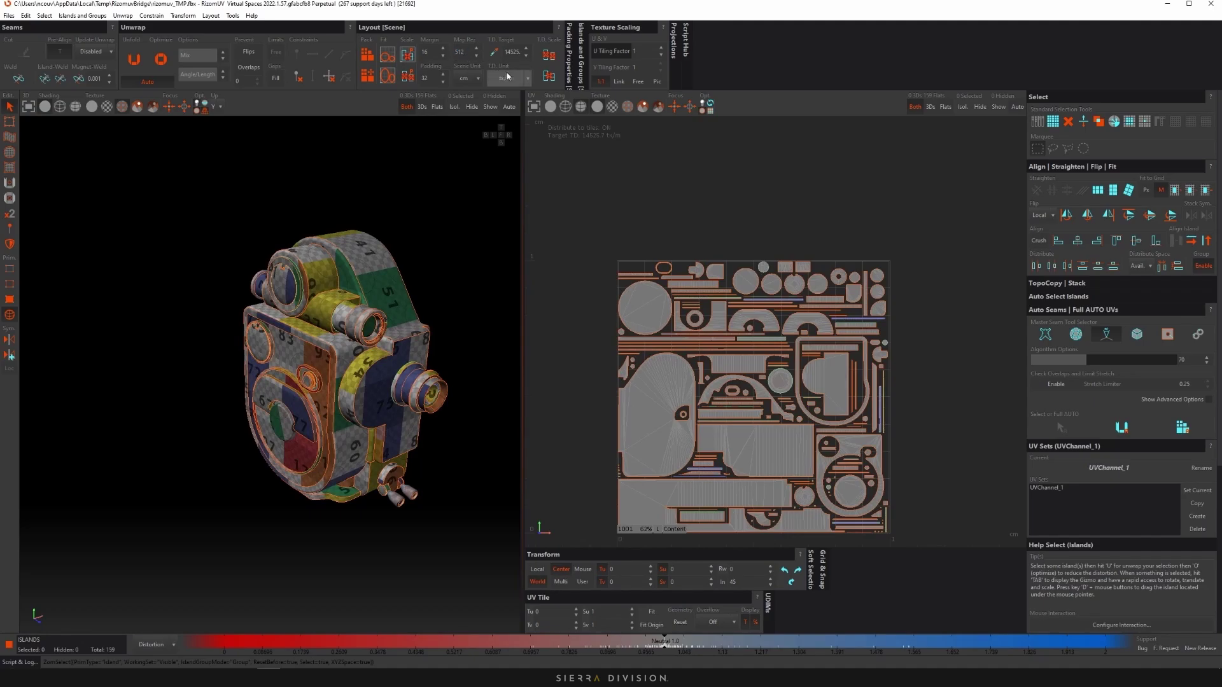
key(p)
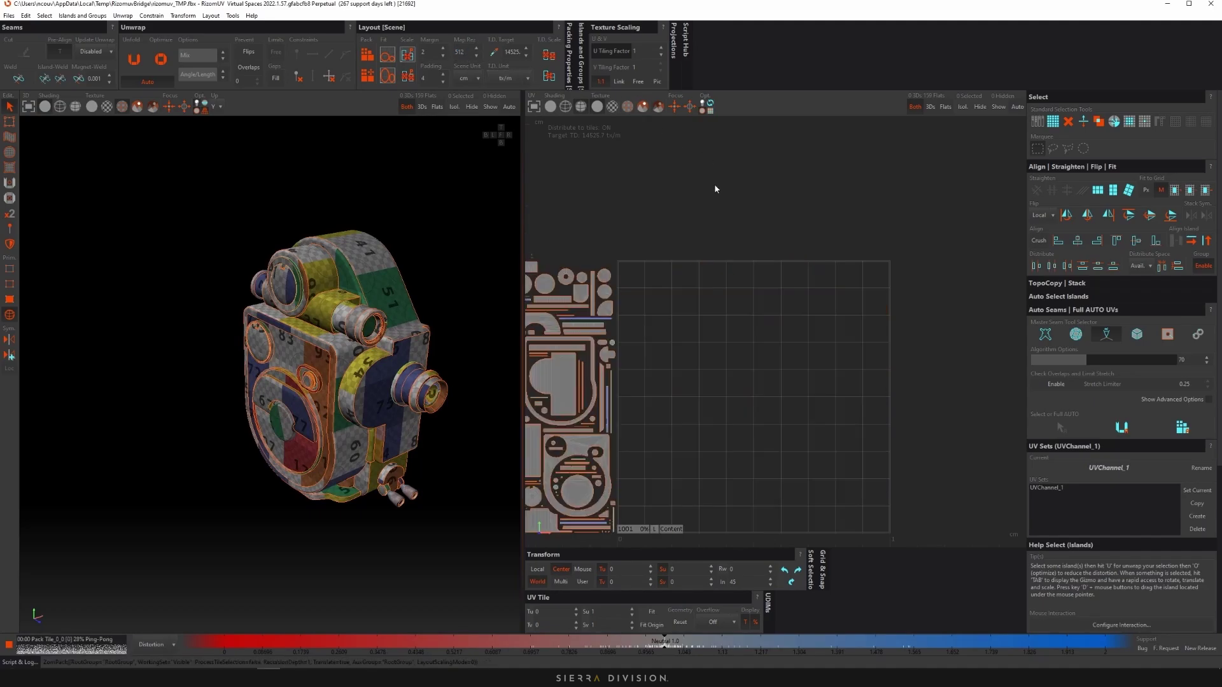
- Check the large side-panel island's texel density at the 512 map resolution, and open the map resolution for editing
click(675, 406)
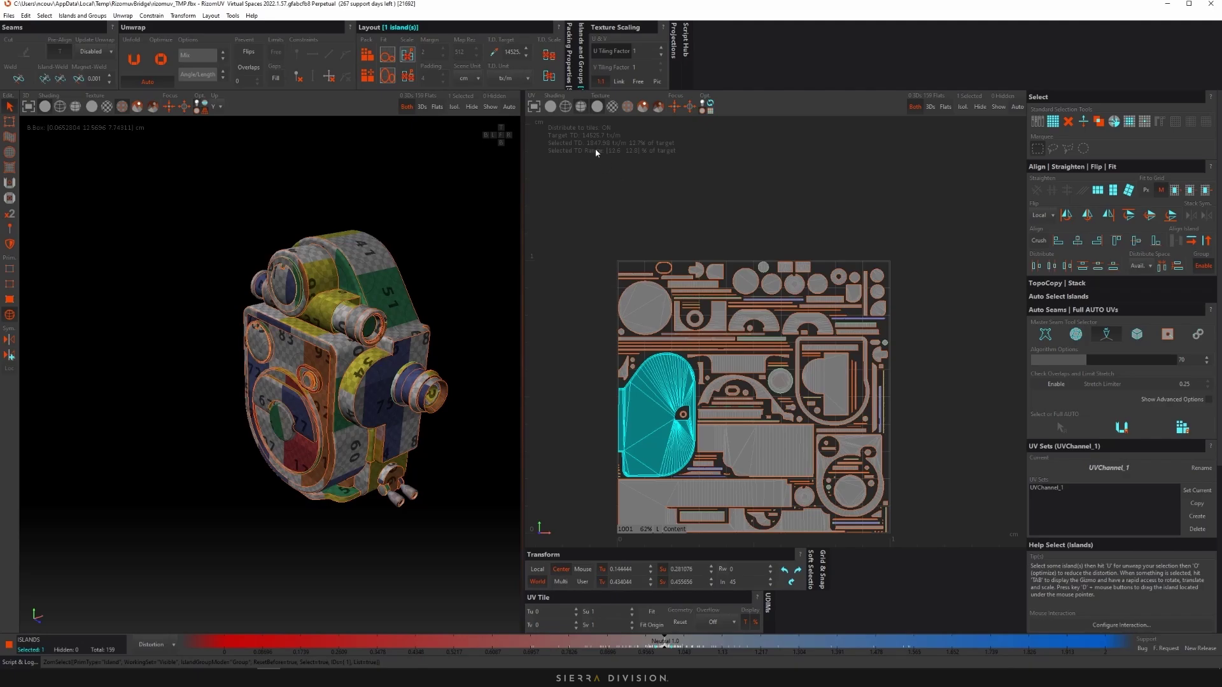
click(592, 215)
double_click(459, 52)
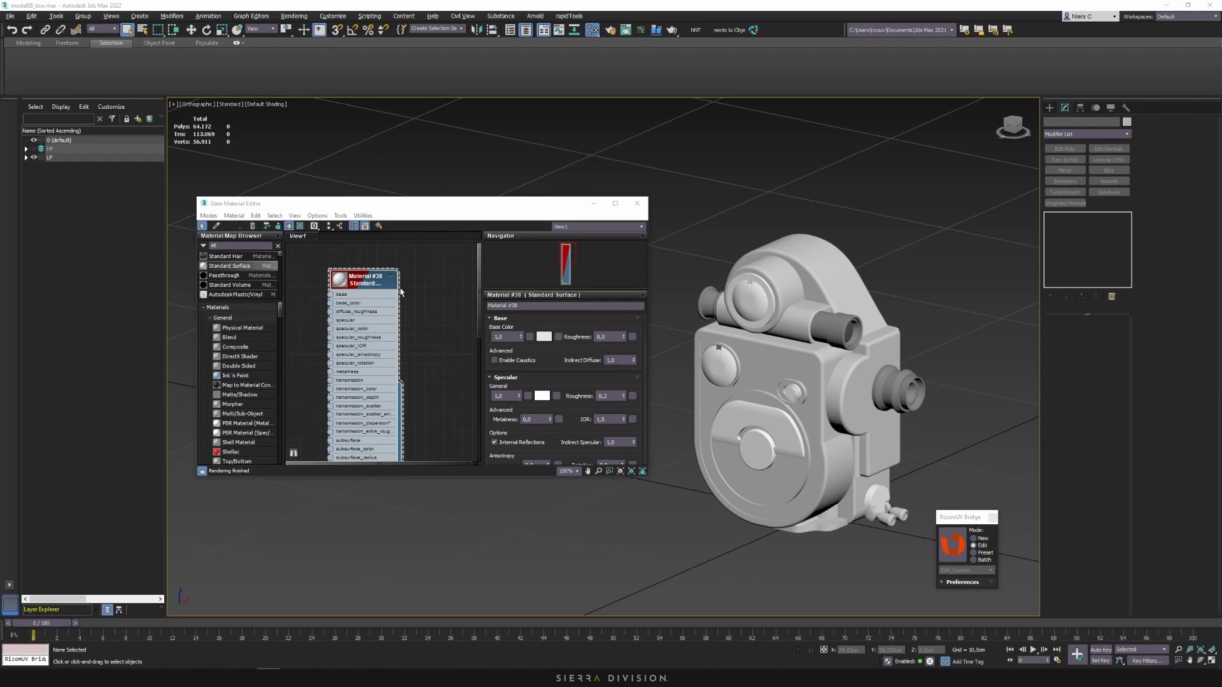
- In 3ds Max, rename the Standard Surface material in the Slate Material Editor to M_Model88
middle_drag(728, 287, 747, 265)
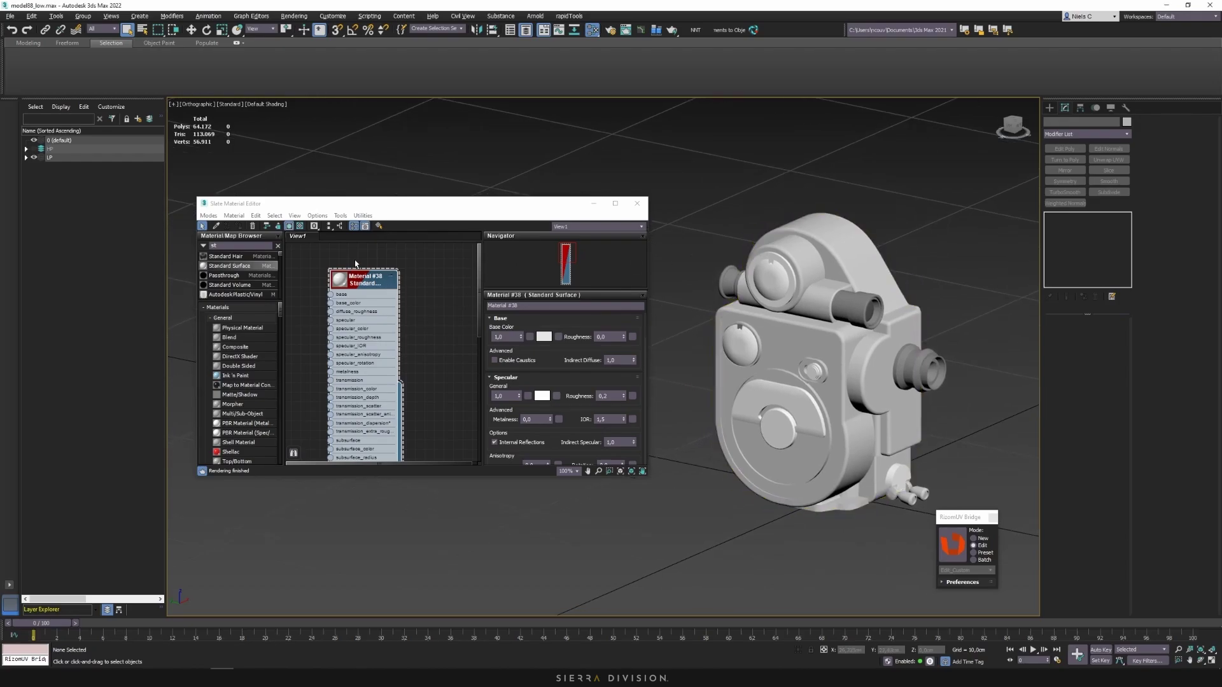
scroll(916, 368, up, 3)
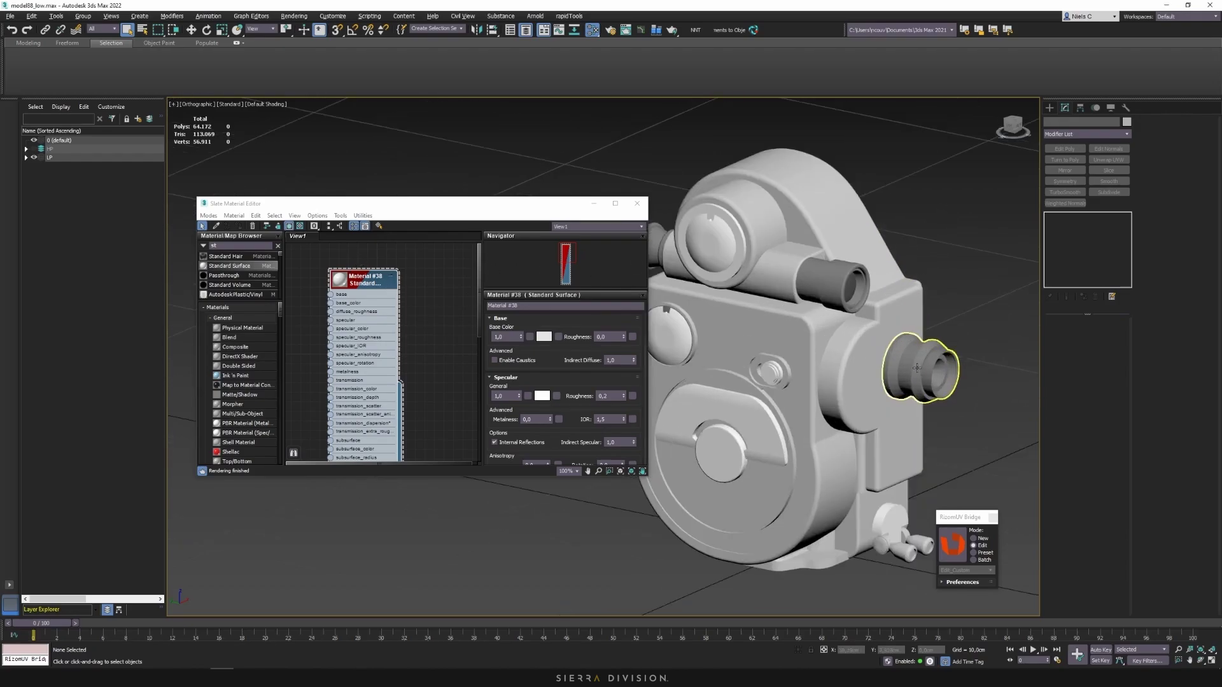
middle_drag(830, 283, 858, 302)
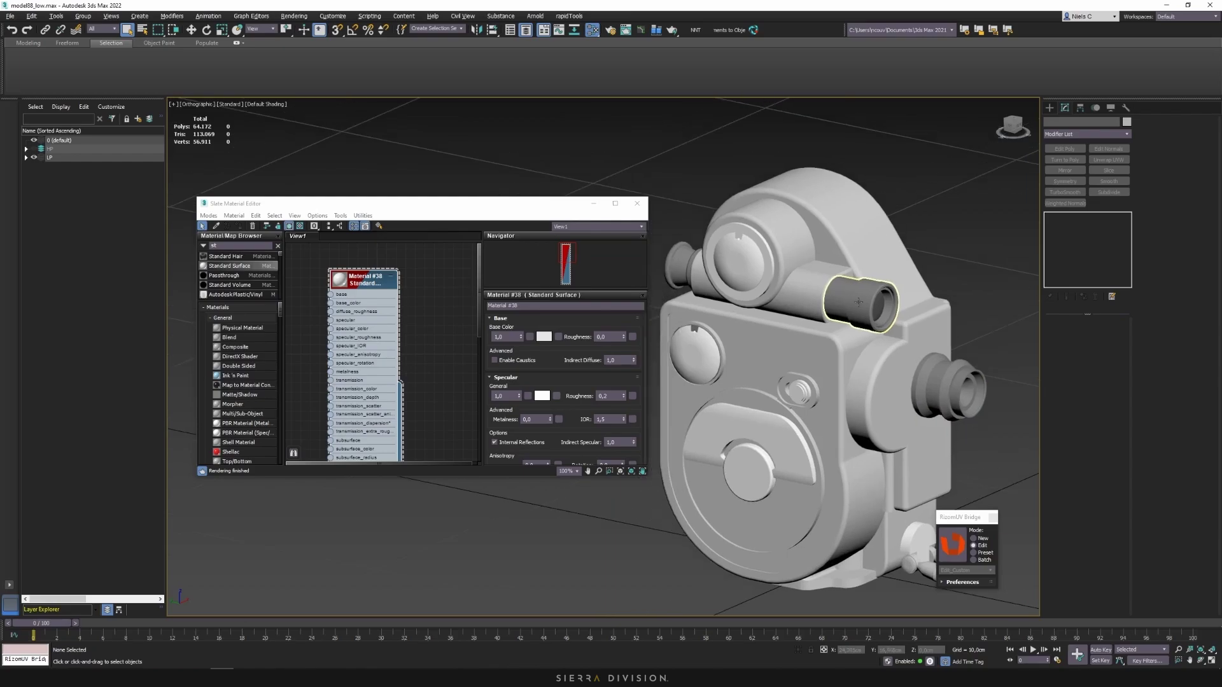
scroll(696, 273, down, 2)
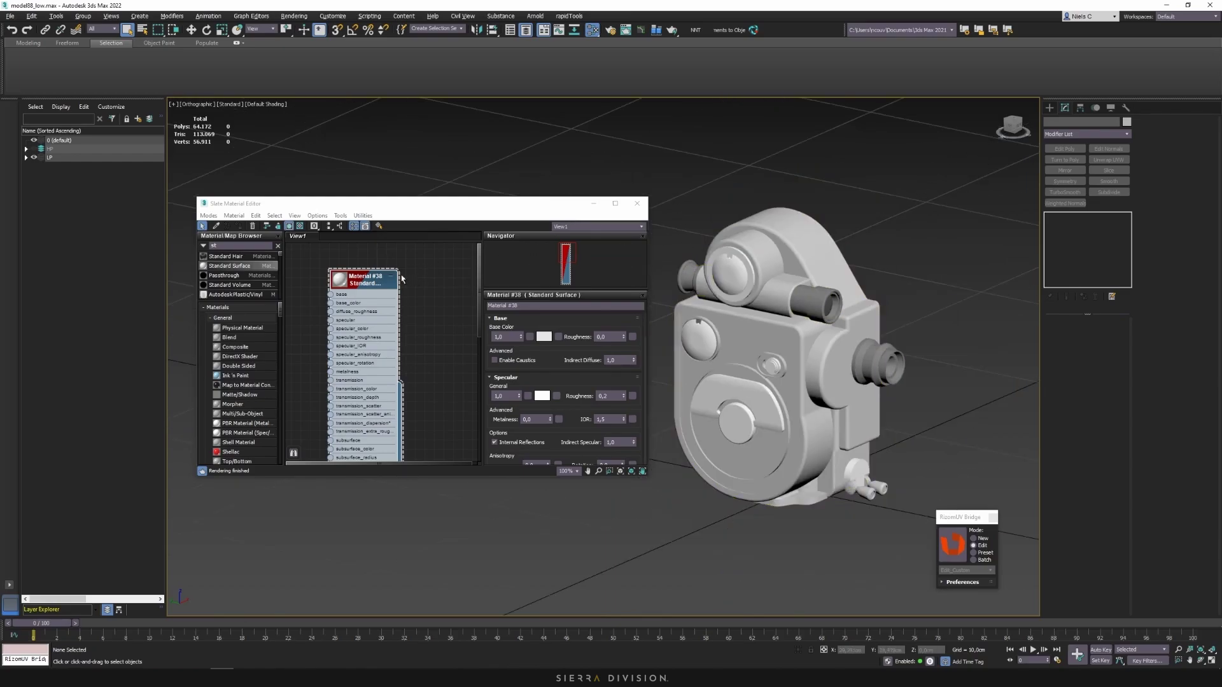
right_click(363, 280)
right_click(348, 280)
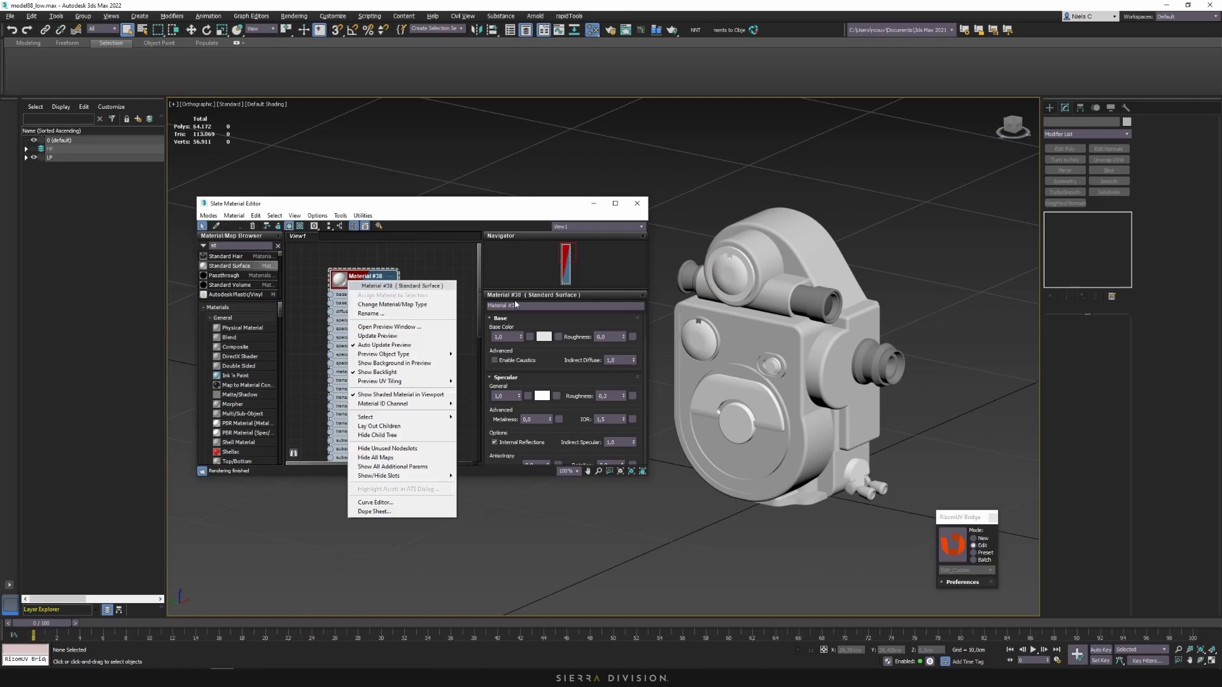
double_click(528, 305)
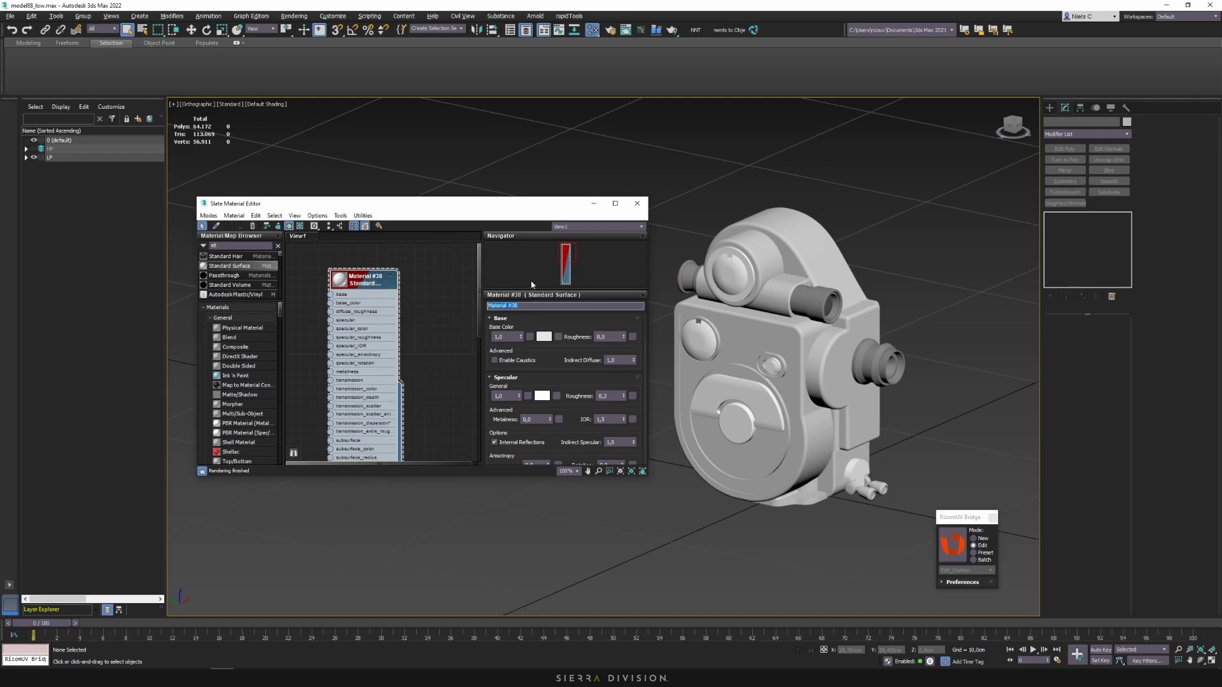
text(M_Model88)
- Assign the M_Model88 material to all the low-poly camera objects and close the Slate Material Editor
scroll(757, 294, down, 5)
click(818, 354)
right_click(376, 282)
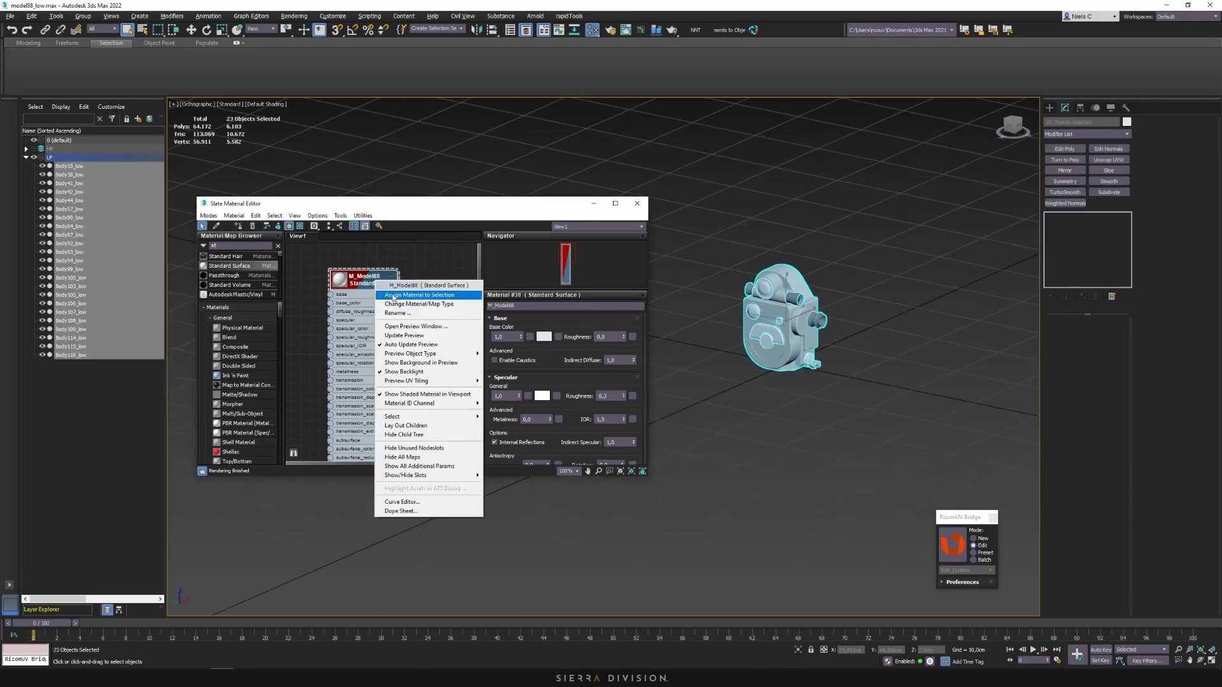
click(393, 295)
click(636, 203)
- Expand the HP layer and toggle its visibility on and off to compare the high-poly and low-poly camera
scroll(782, 306, up, 4)
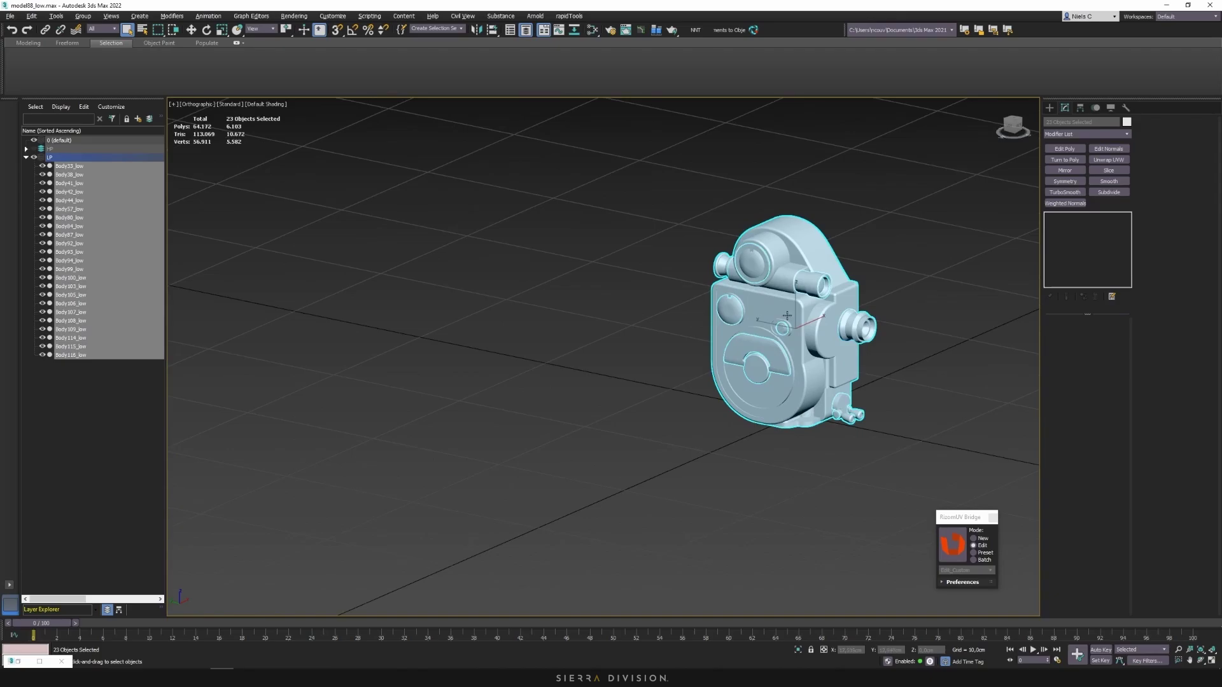
middle_drag(809, 229, 704, 282)
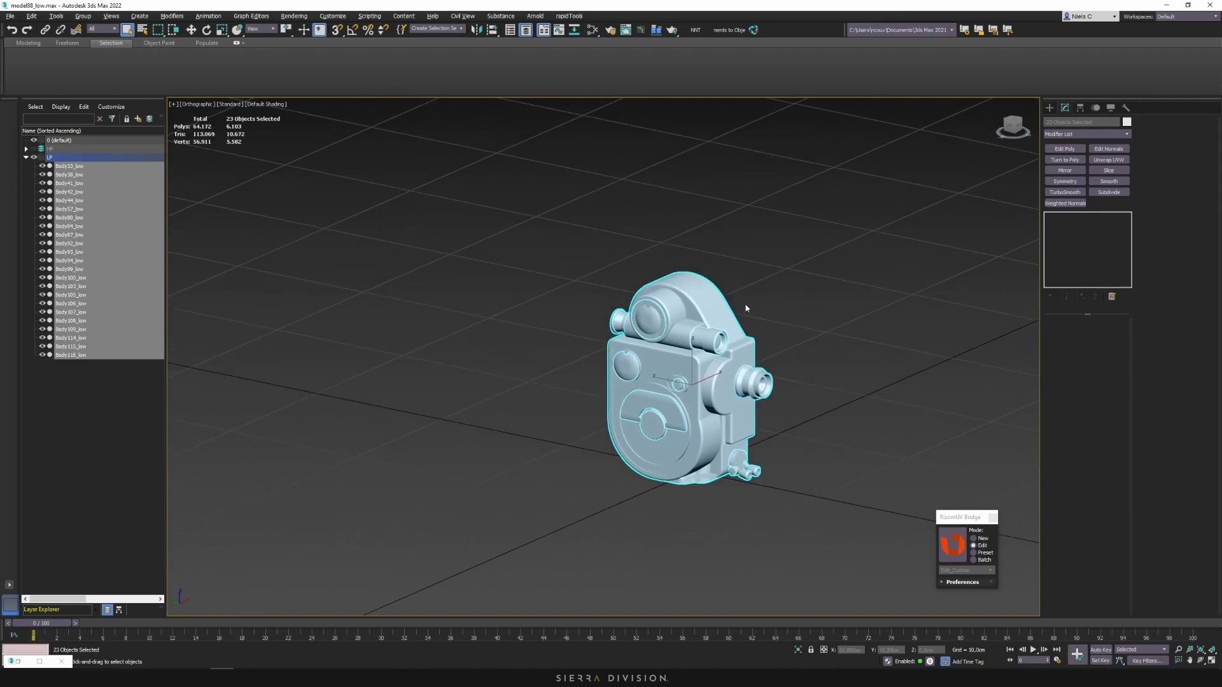
scroll(746, 308, up, 5)
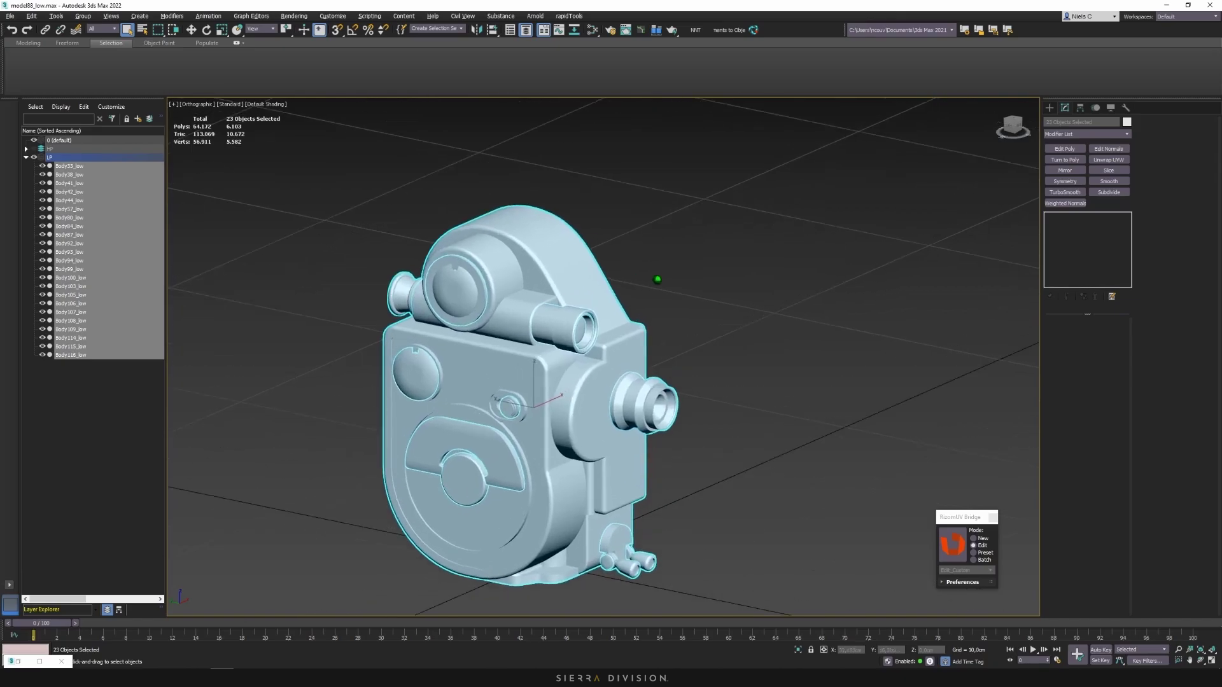
scroll(657, 279, up, 1)
middle_drag(695, 299, 758, 264)
click(26, 150)
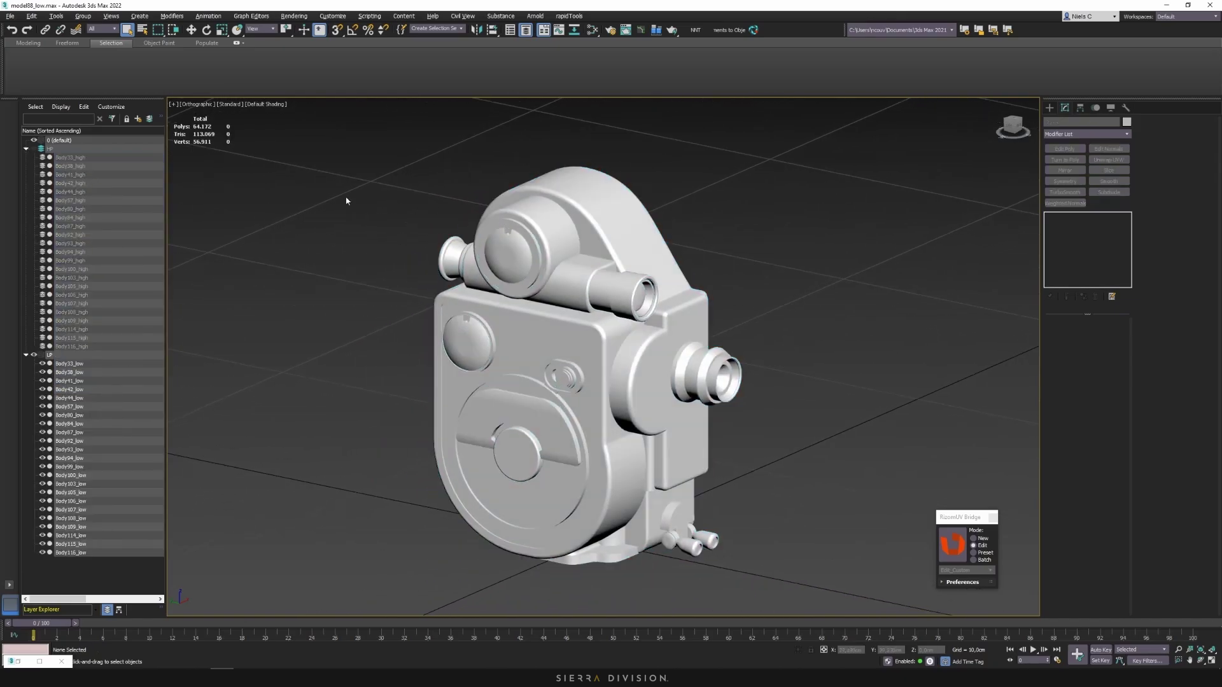
click(34, 149)
click(34, 148)
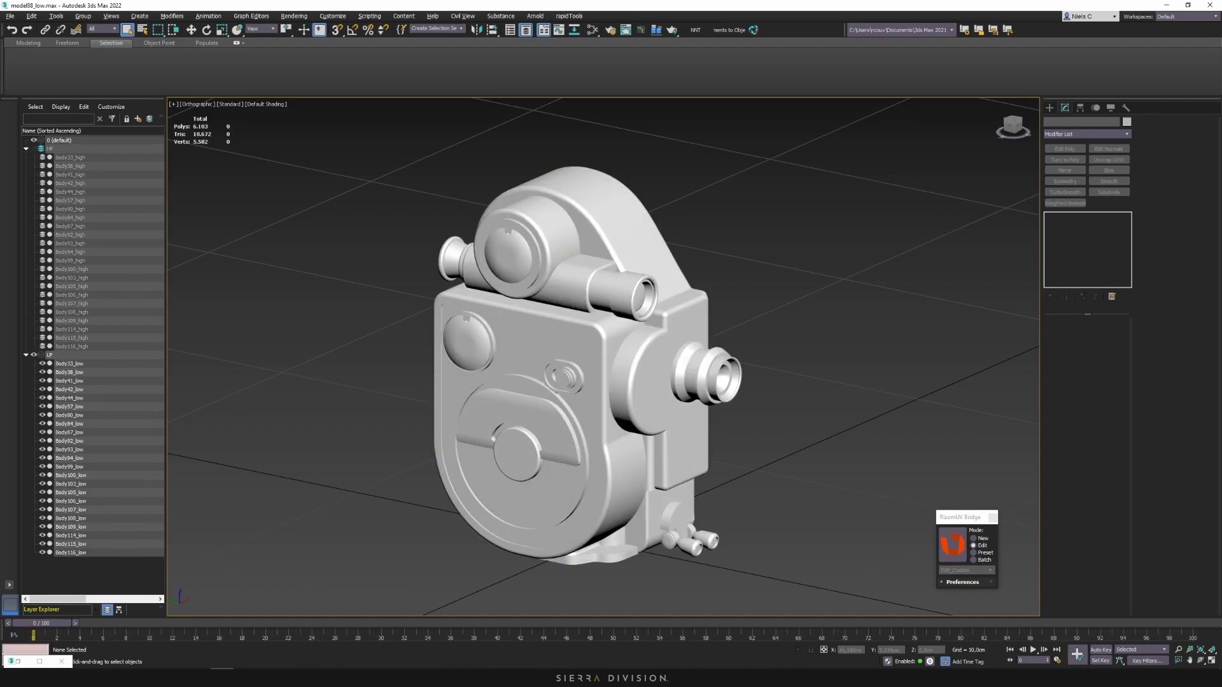